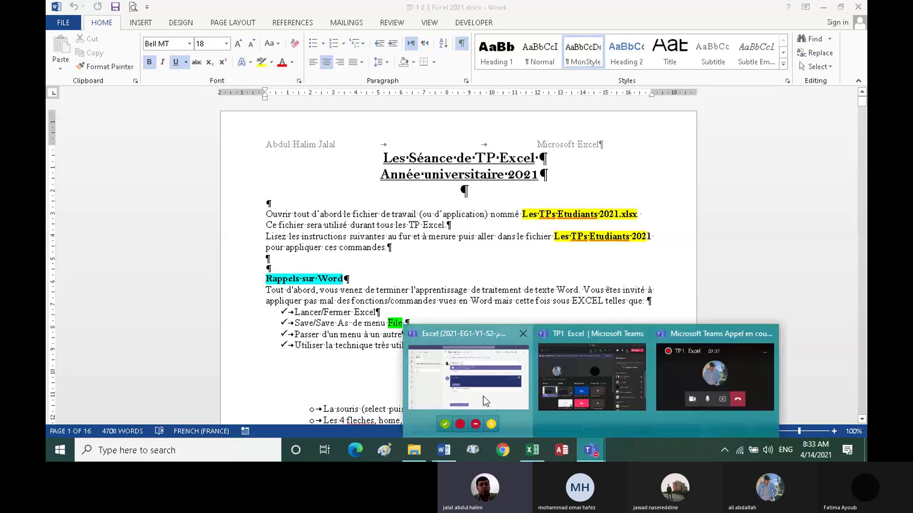
Bring the Teams Excel channel window, with its TP1 Excel meeting post, to the front
left_click(483, 397)
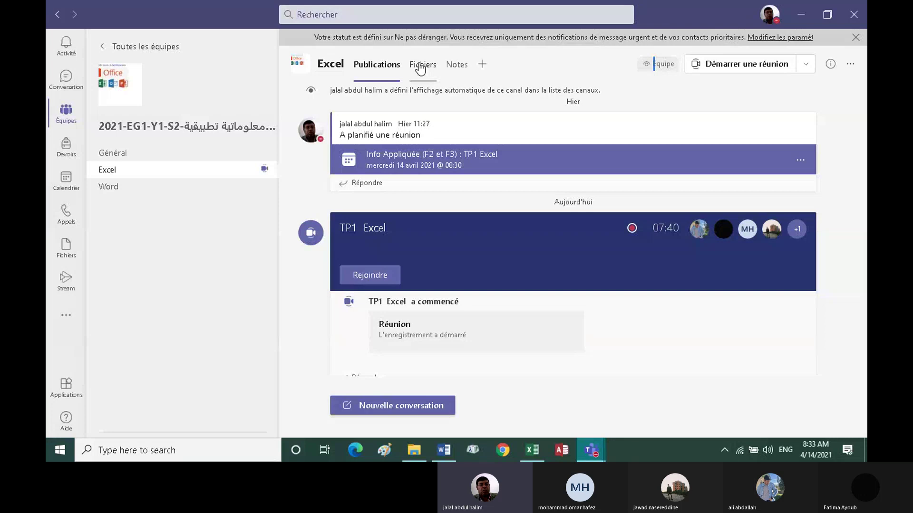
Show the channel's Files list, then select and deselect Les TPs Etudiants 2021.xlsx and TP 1 2 3 Excel 2021.docx
left_click(420, 67)
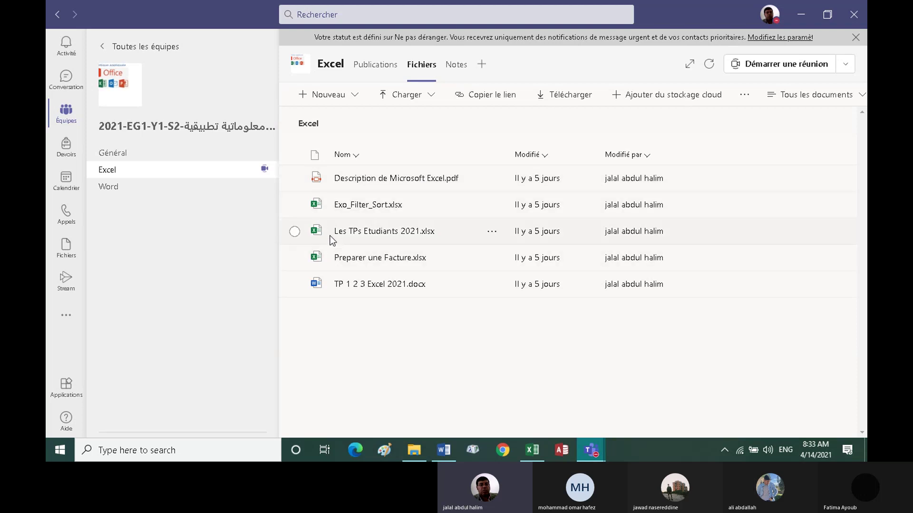
left_click(295, 231)
left_click(295, 284)
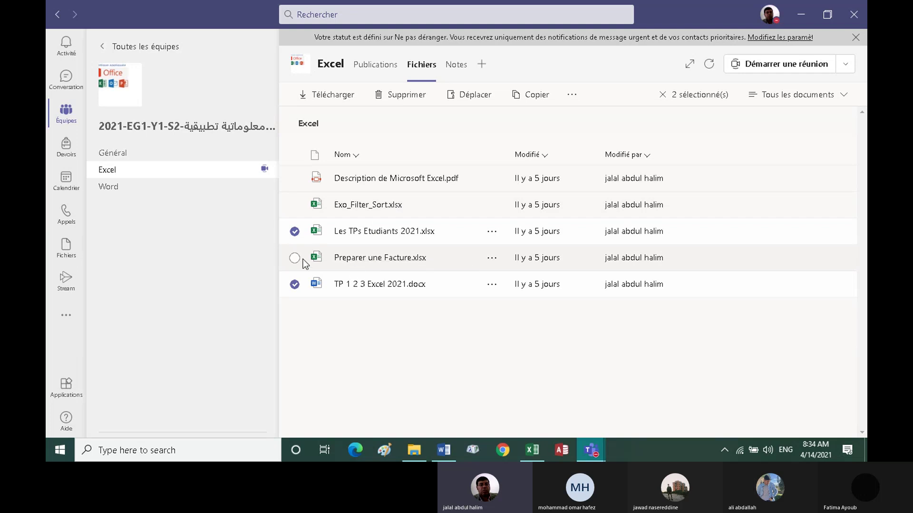
left_click(294, 232)
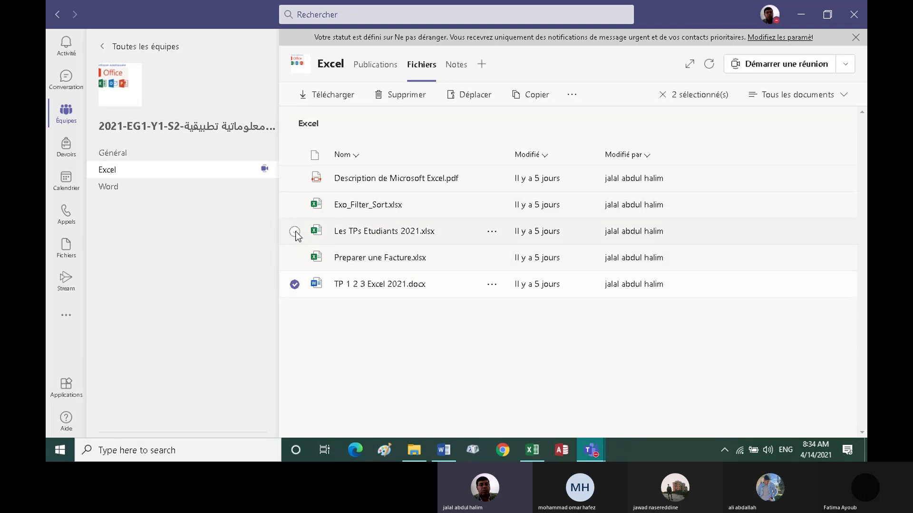
left_click(295, 284)
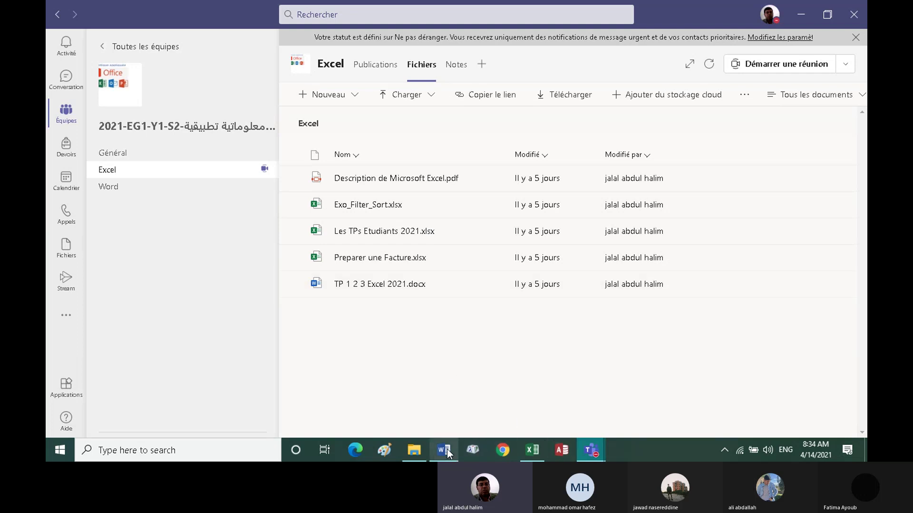
mouse_move(444, 450)
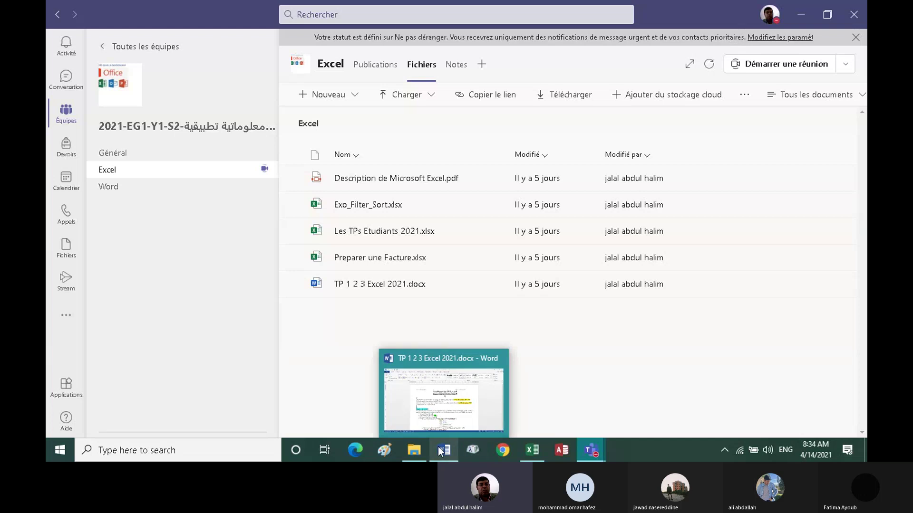
Glance at the Les TPs Etudiants 2021 workbook, then return to the TP 1 2 3 Excel 2021 handout
left_click(445, 453)
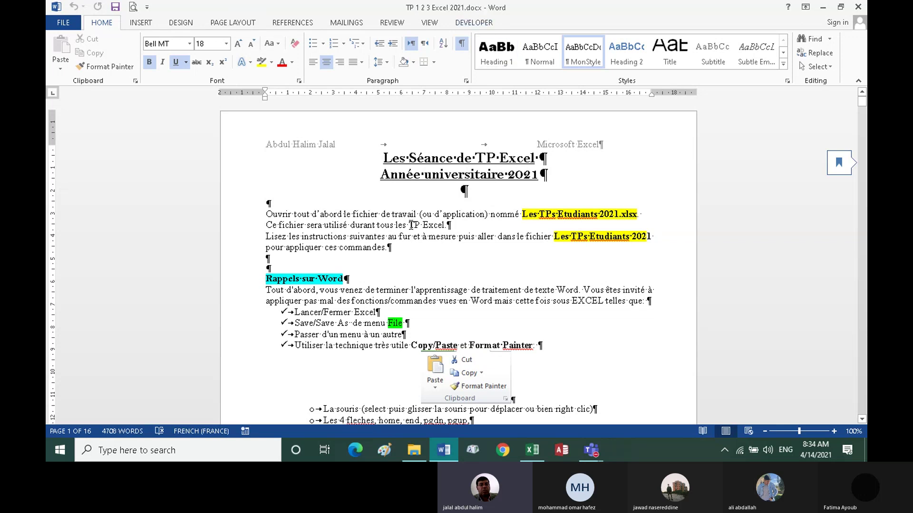
scroll(482, 237, "down", 1)
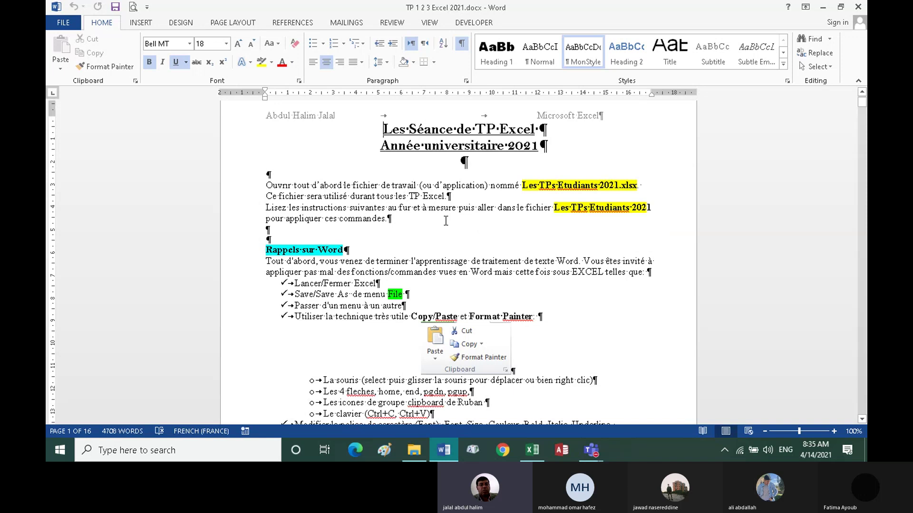
mouse_move(463, 158)
left_click(533, 455)
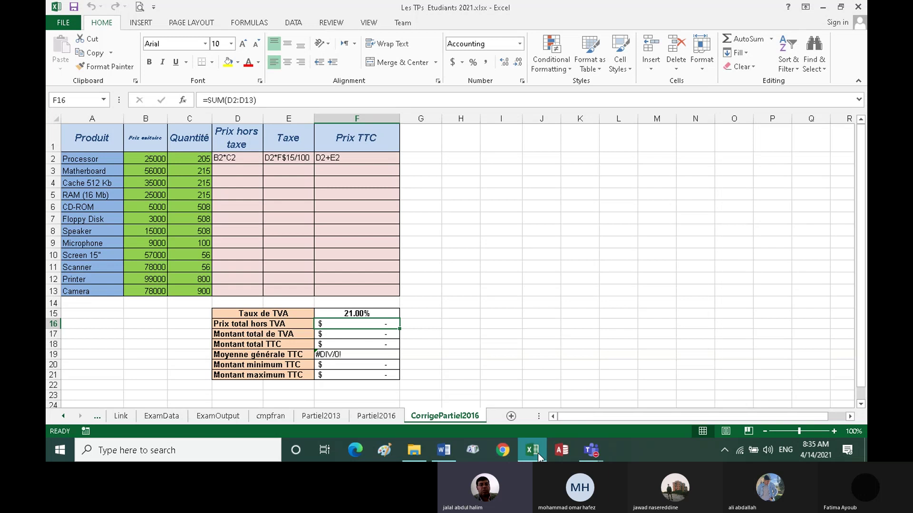
left_click(449, 449)
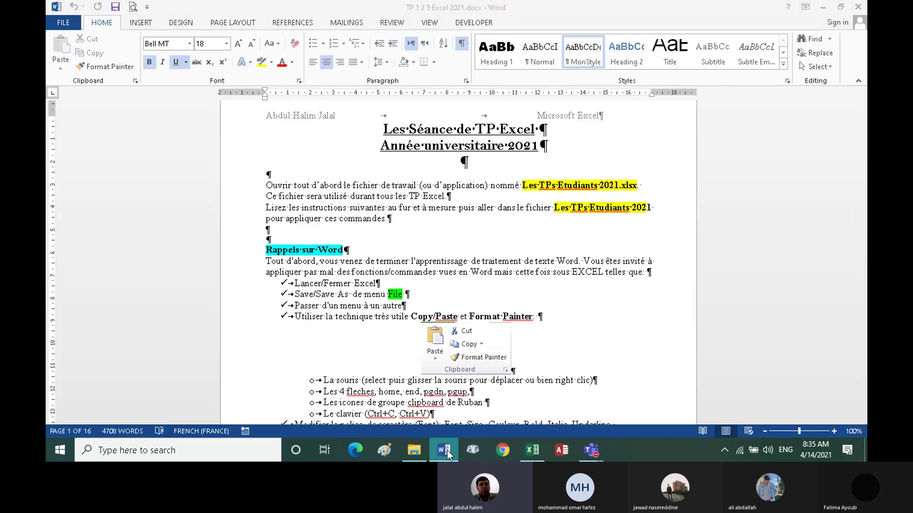
Scroll the handout down to page 2's 'Séance Lab 1 – Travaille à effectuer' section
scroll(427, 272, "down", 1)
scroll(426, 272, "down", 1)
scroll(427, 272, "down", 1)
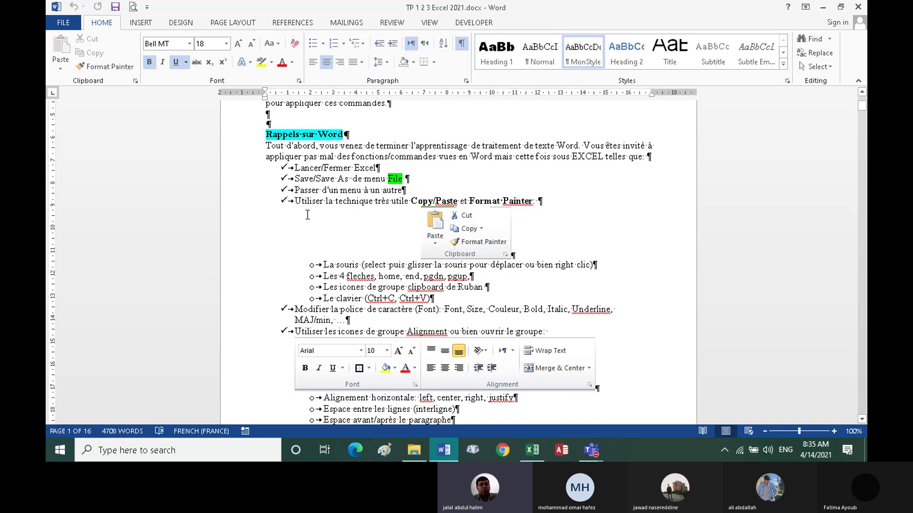
scroll(357, 224, "down", 2)
scroll(356, 224, "down", 1)
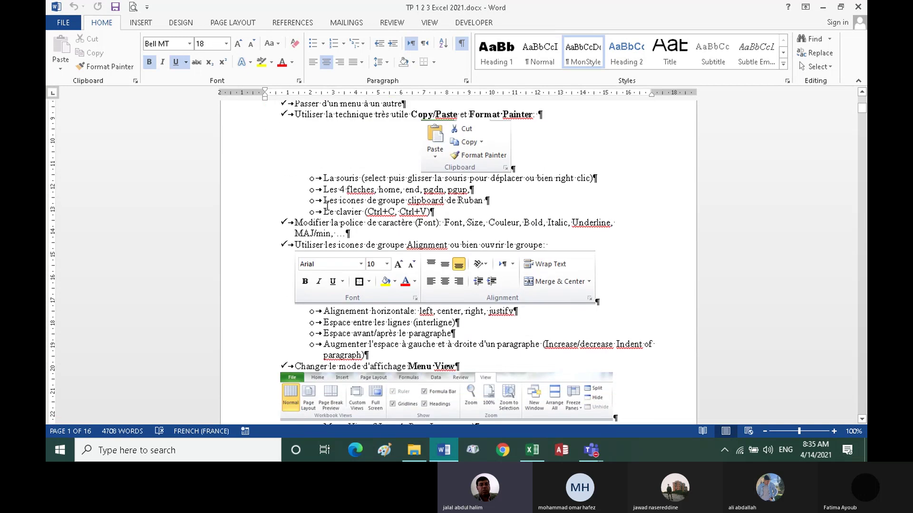
scroll(395, 226, "down", 2)
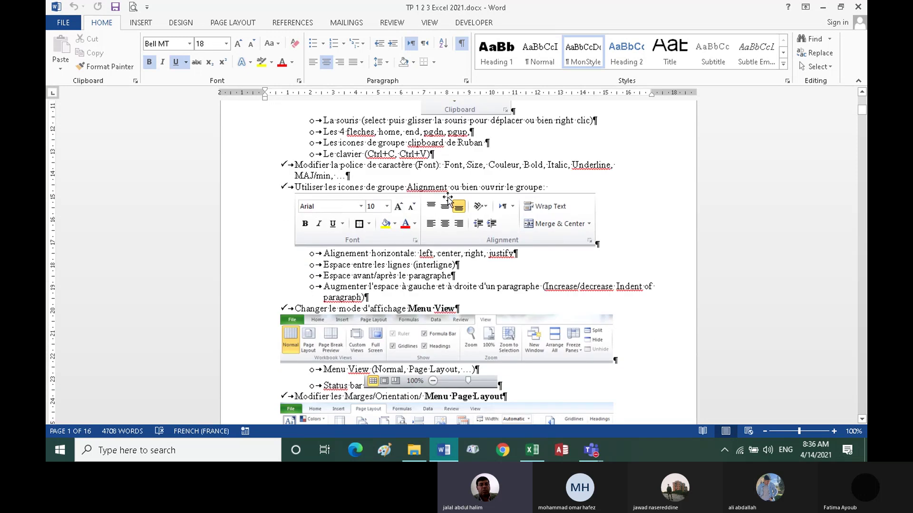
scroll(440, 209, "down", 3)
scroll(440, 210, "down", 2)
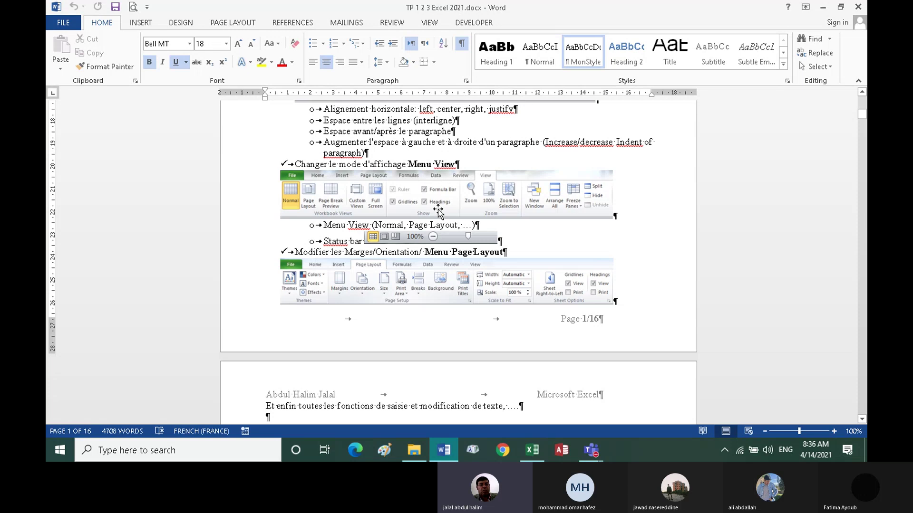
scroll(443, 244, "down", 1)
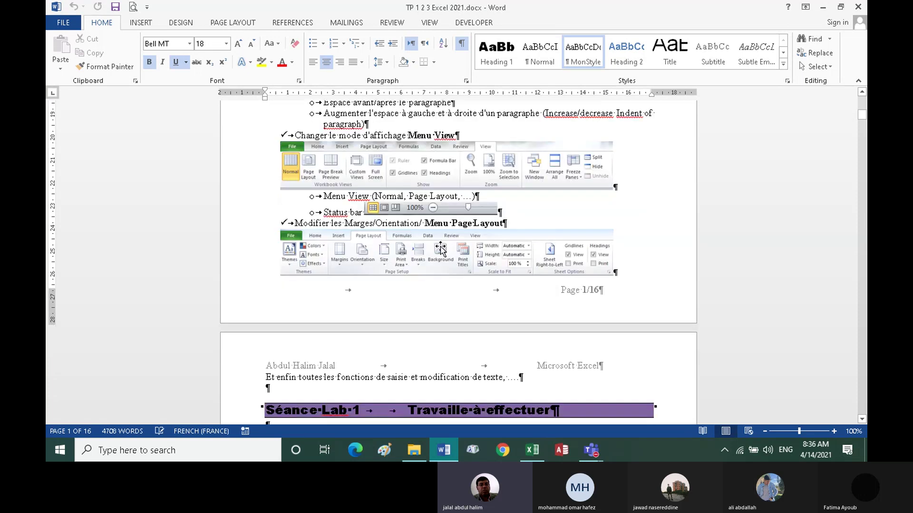
scroll(443, 244, "down", 2)
scroll(438, 238, "down", 1)
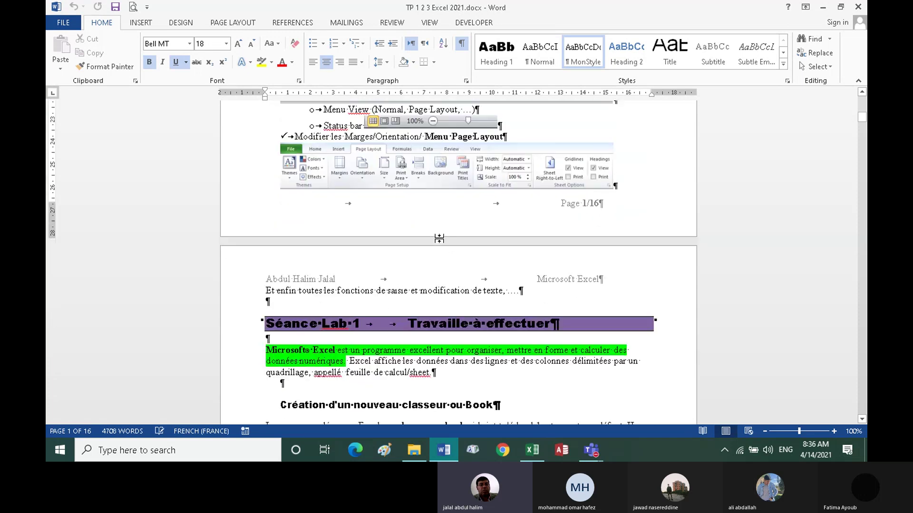
scroll(439, 238, "down", 1)
scroll(438, 238, "down", 1)
scroll(432, 238, "down", 2)
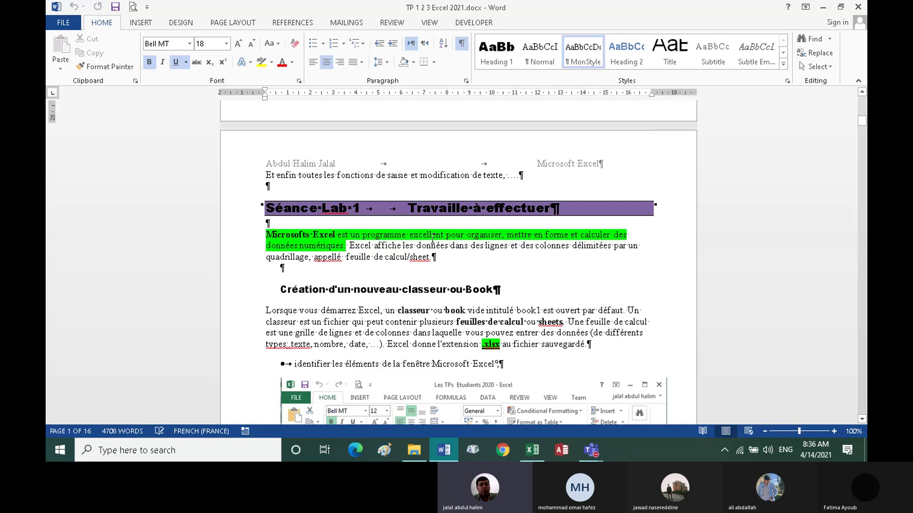
scroll(433, 238, "down", 1)
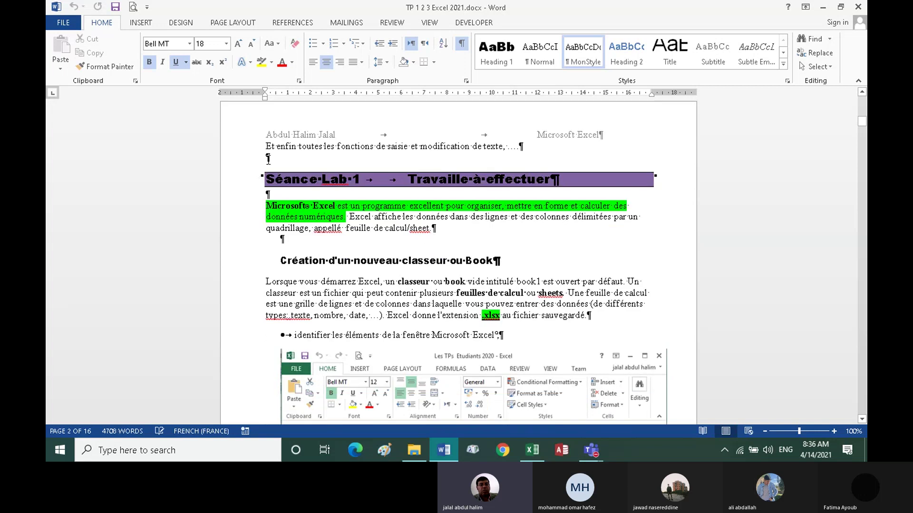
scroll(317, 178, "down", 2)
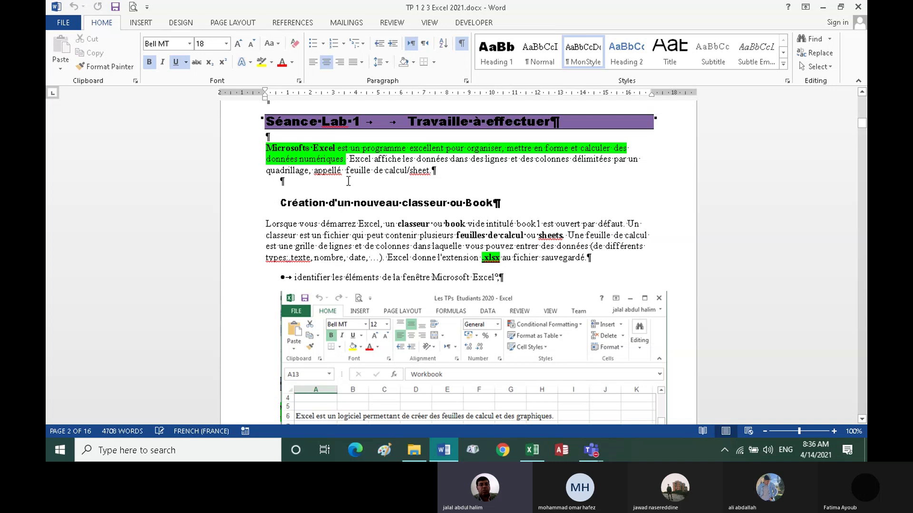
Point out the Lab 1 paragraphs, then switch to the workbook's CorrigePartiel2016 sheet
left_click(434, 173)
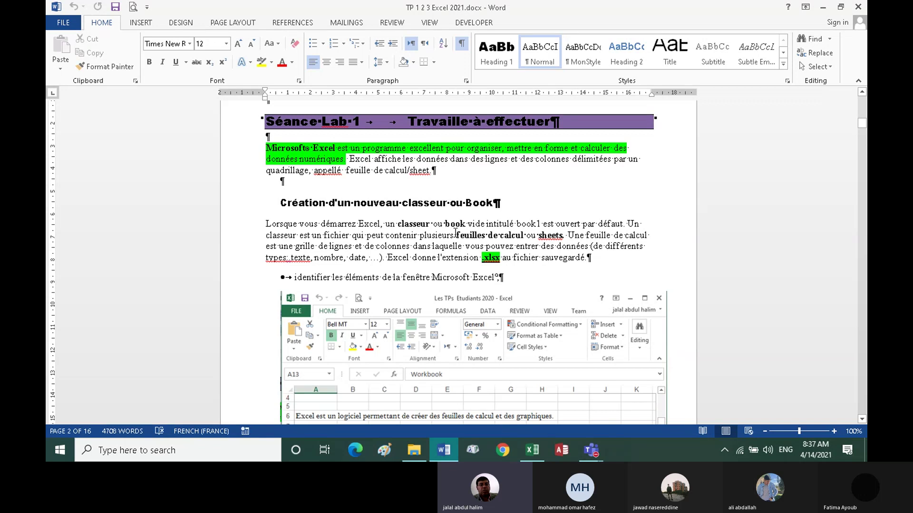
scroll(455, 232, "down", 1)
scroll(456, 232, "down", 1)
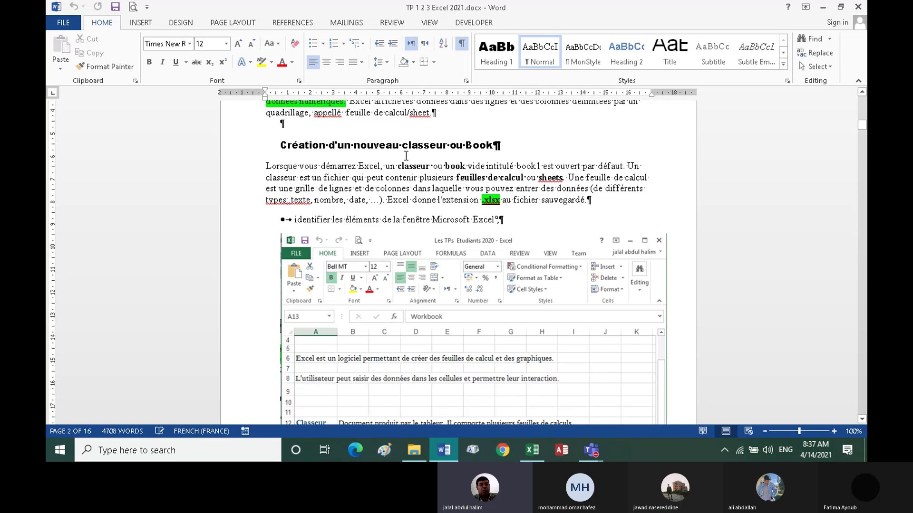
left_click(381, 163)
scroll(381, 163, "up", 1)
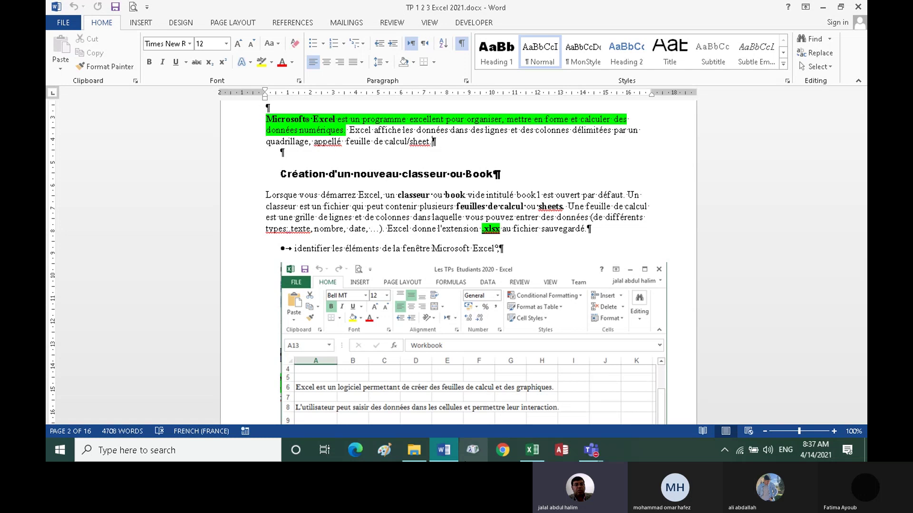
left_click(535, 452)
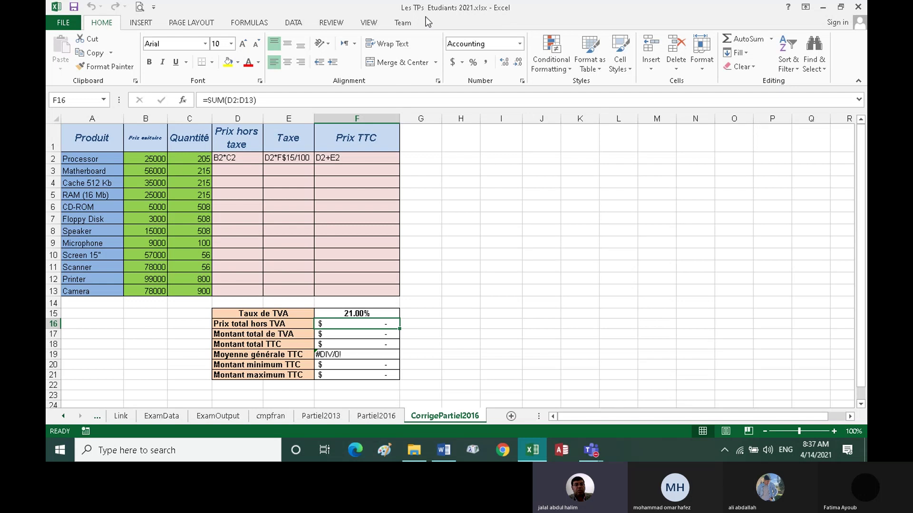
Scroll the sheet tabs back to the first ones and open the Definition sheet
left_click(64, 417)
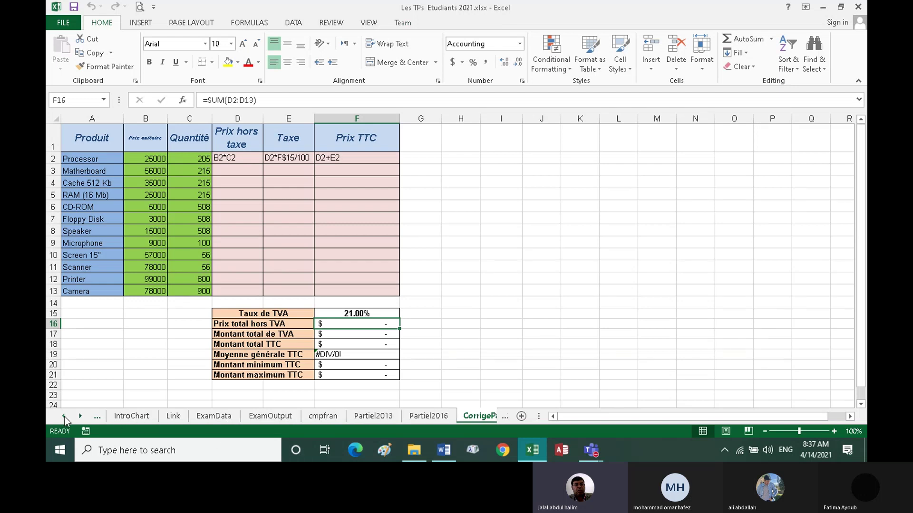
left_click(65, 417)
left_click(65, 417)
left_click(65, 417)
left_click(65, 417)
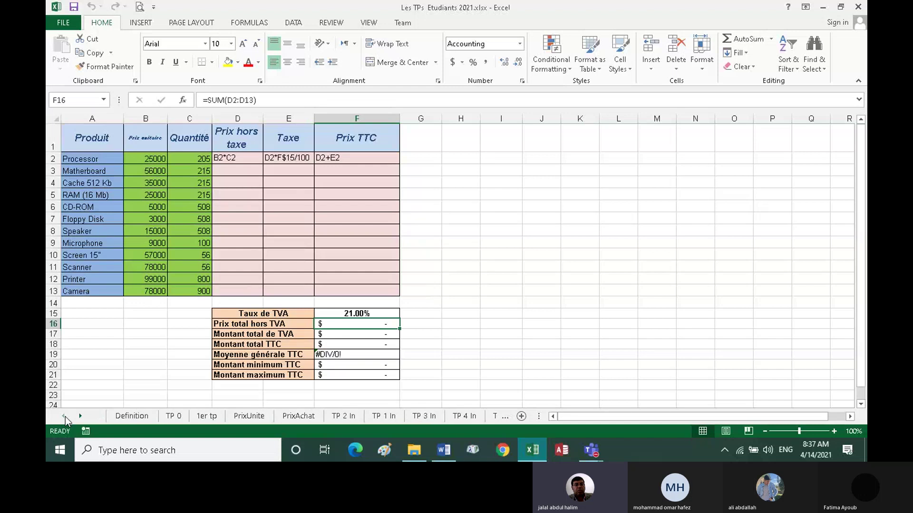
left_click(135, 417)
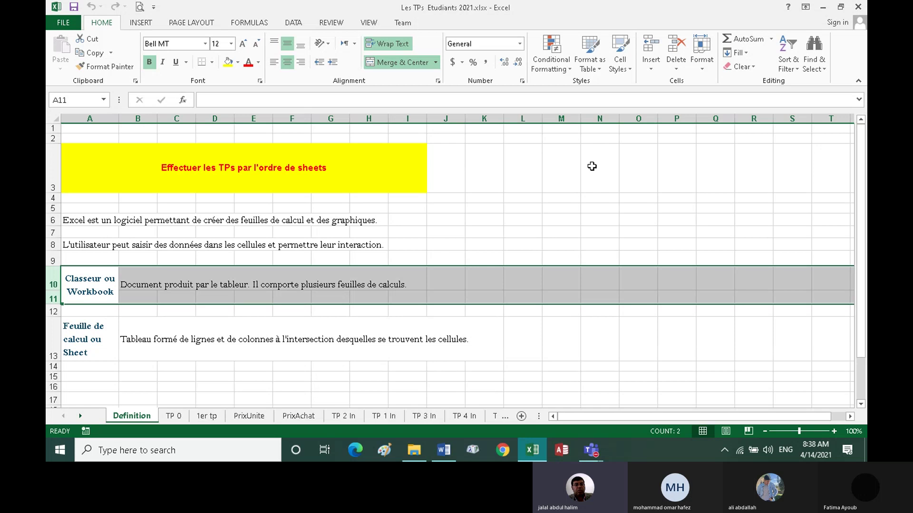
left_click(612, 171)
left_click(670, 178)
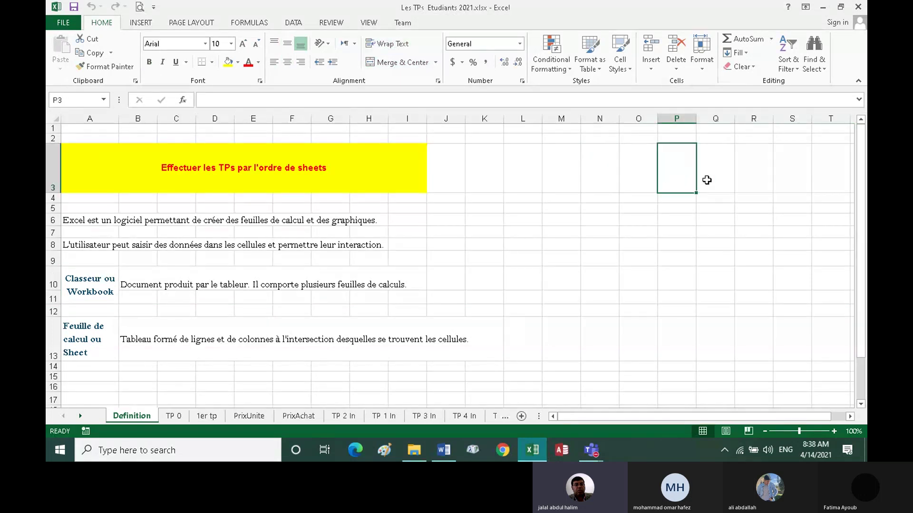
left_click(718, 184)
left_click(675, 217)
left_click(572, 221)
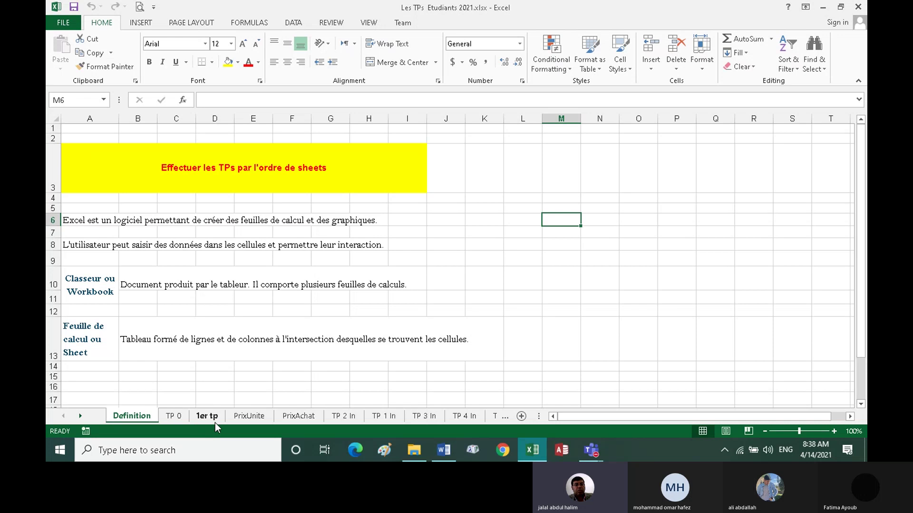
Visit the PrixUnite and TP 2 In sheets, then return to the Definition sheet
left_click(257, 417)
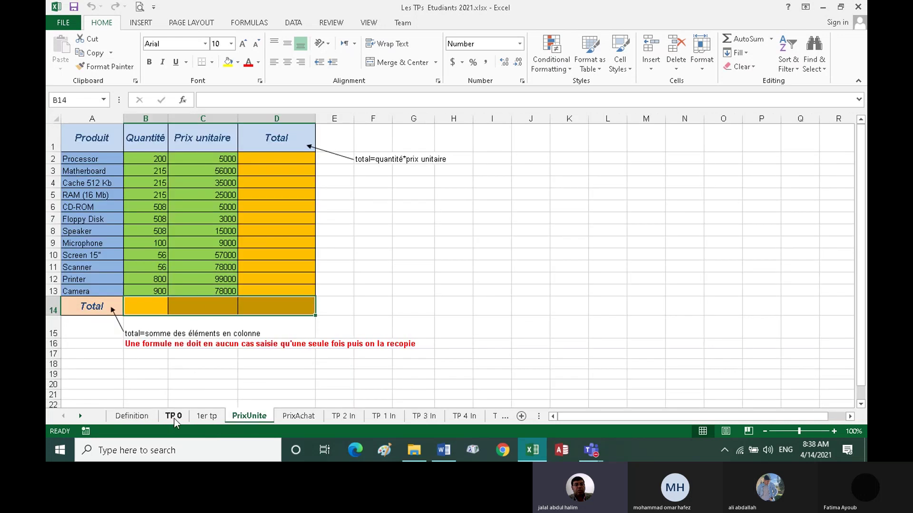
left_click(344, 416)
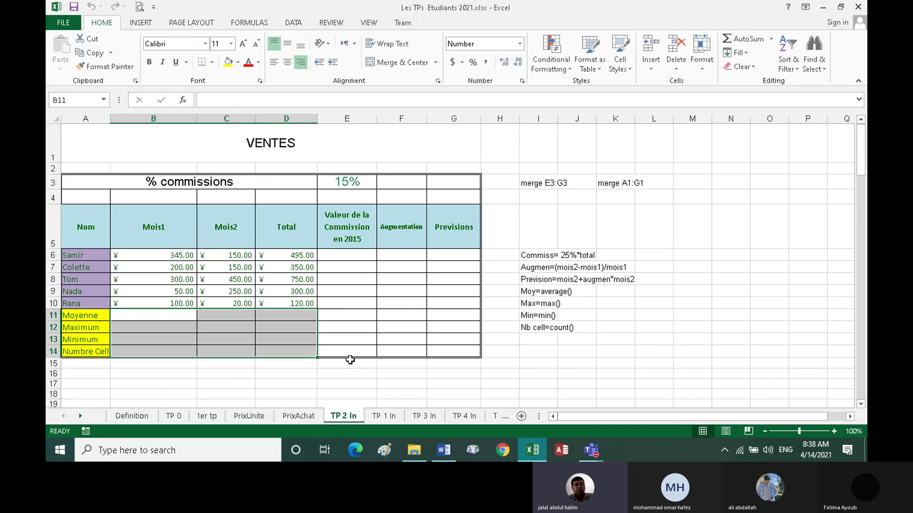
left_click(135, 418)
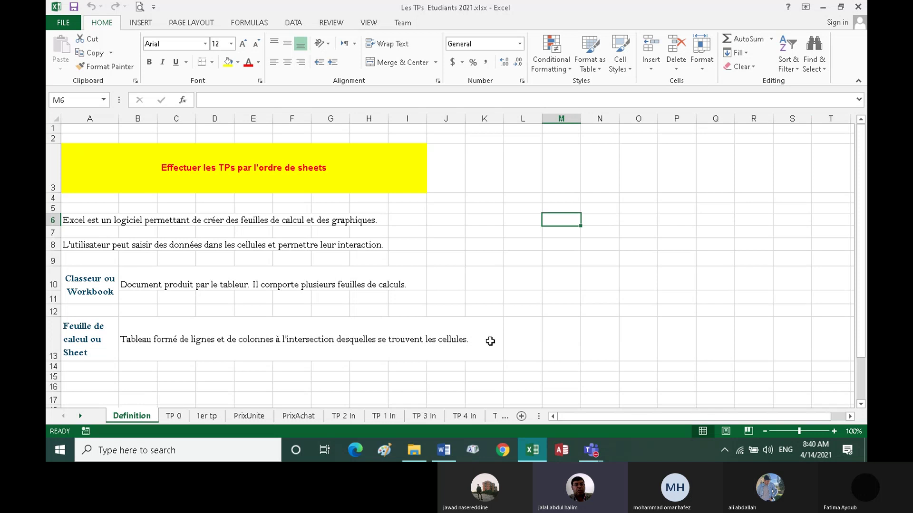
left_click(516, 340)
left_click(515, 307)
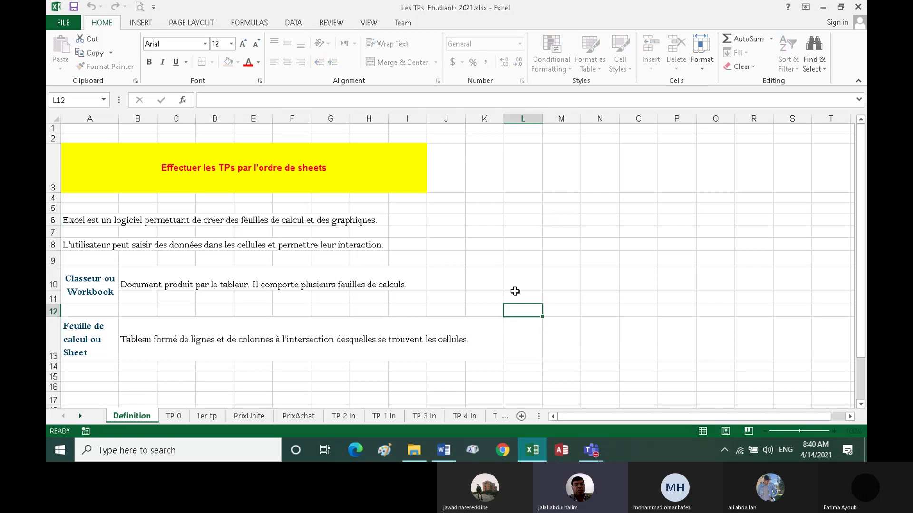
left_click(511, 269)
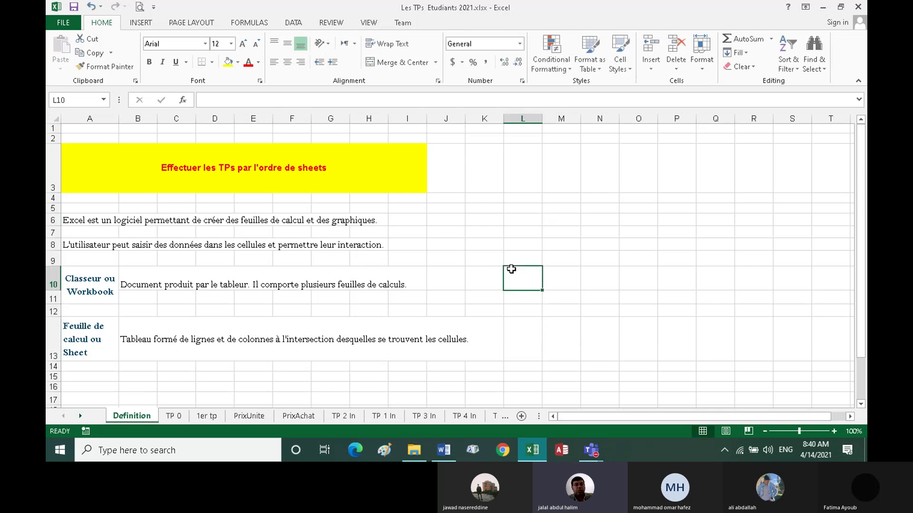
Bring the Word handout forward and scroll to the 'identifier les éléments de la fenêtre Microsoft Excel' screenshot
left_click(444, 452)
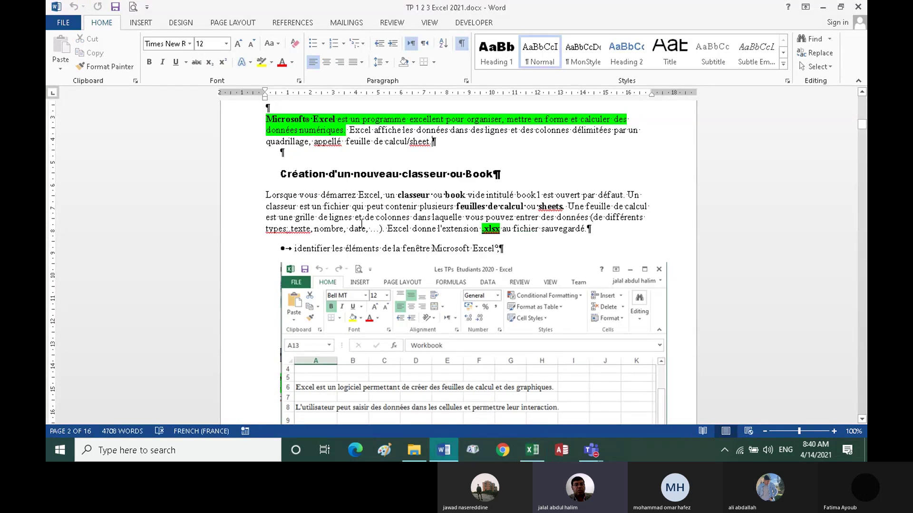
scroll(361, 223, "down", 1)
scroll(361, 224, "down", 1)
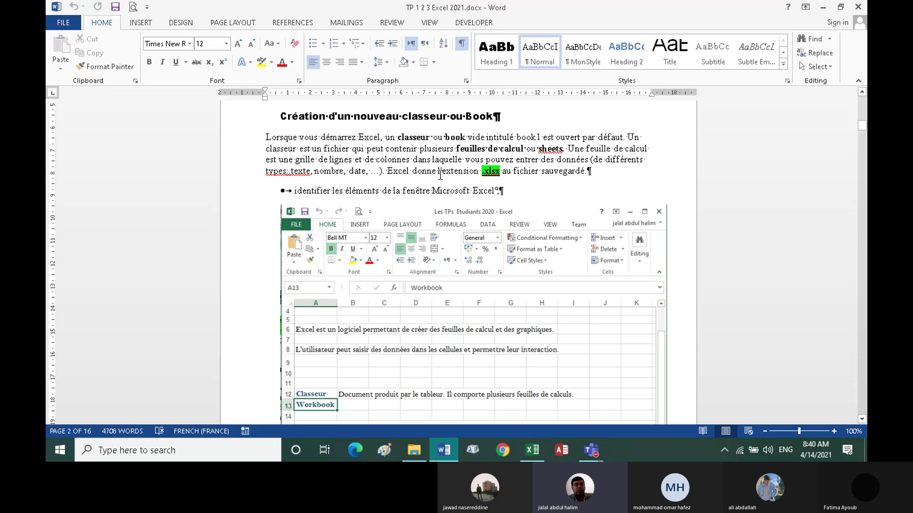
scroll(422, 181, "down", 1)
scroll(415, 195, "down", 1)
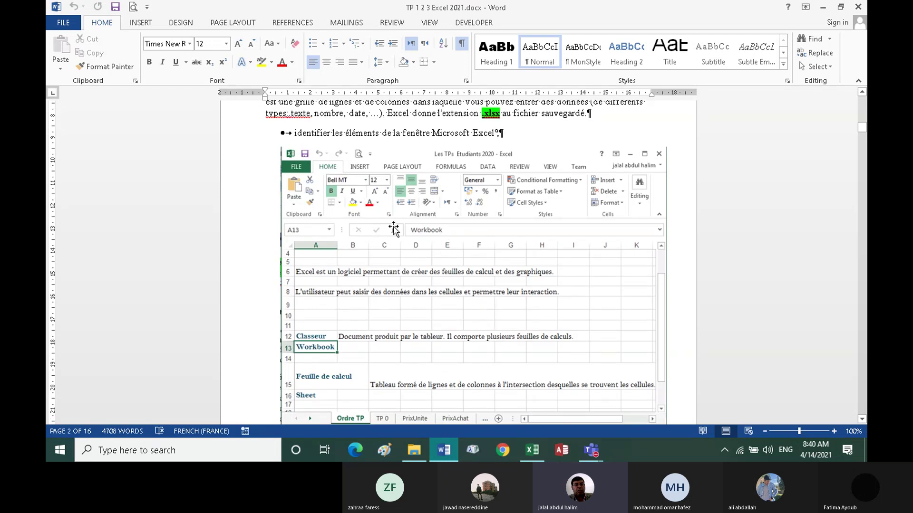
scroll(392, 229, "down", 1)
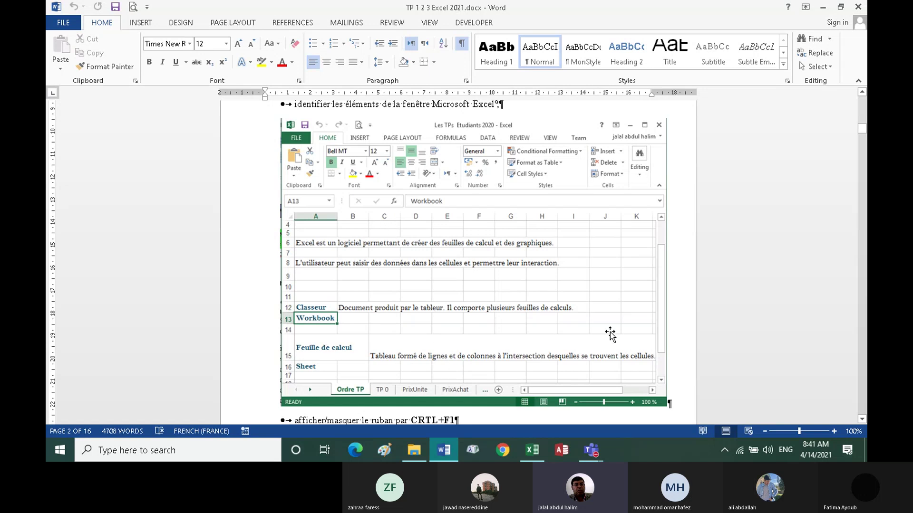
Return to the Excel workbook and tour the ribbon tabs from INSERT to Team, ending on HOME
left_click(533, 451)
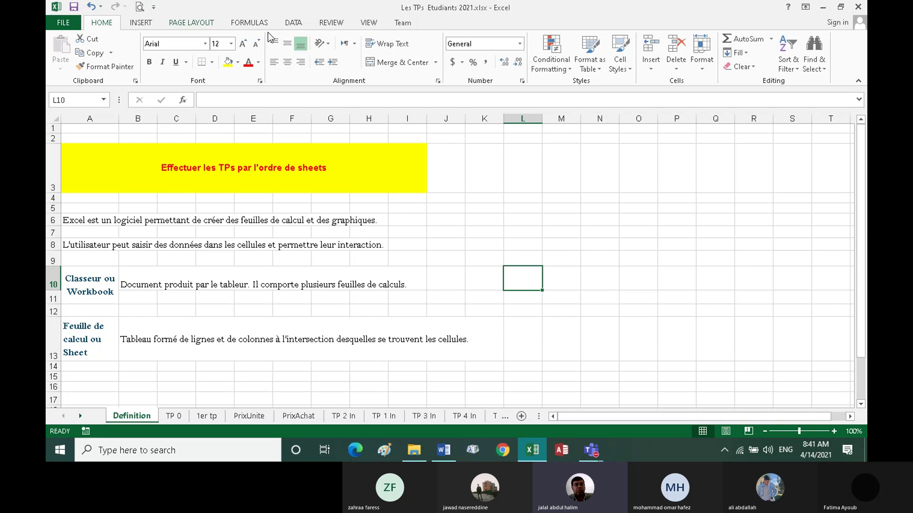
left_click(140, 23)
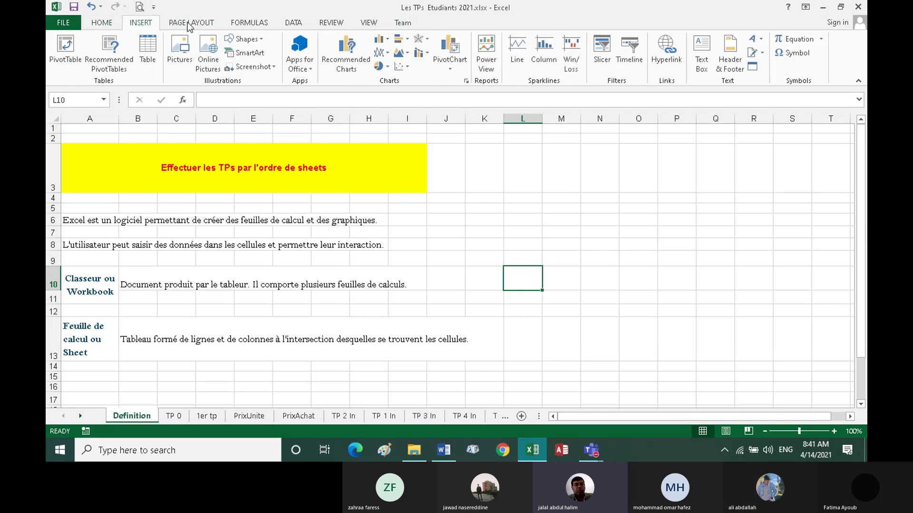
left_click(212, 24)
left_click(247, 23)
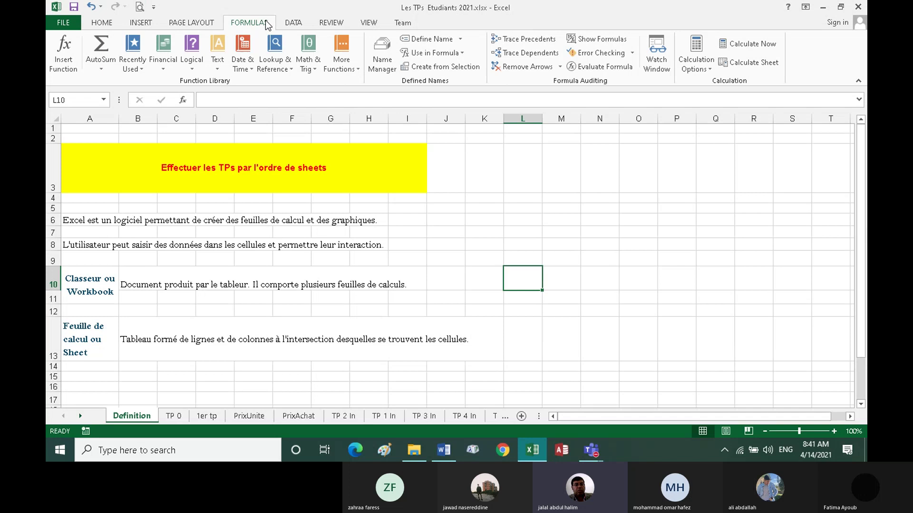
left_click(292, 23)
left_click(332, 24)
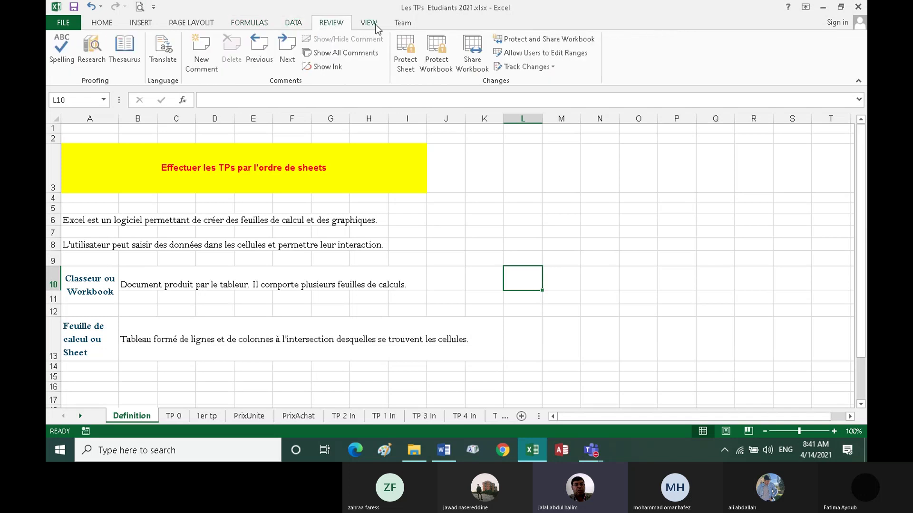
left_click(368, 23)
left_click(404, 26)
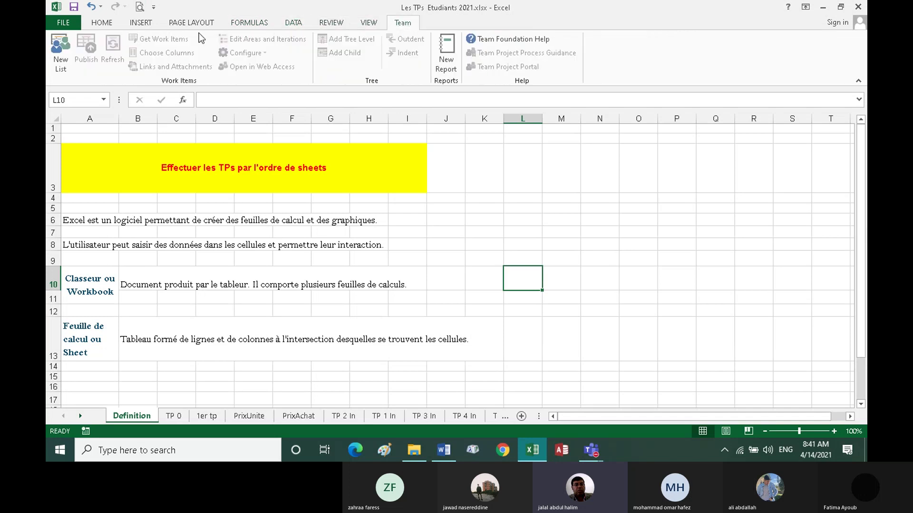
left_click(102, 24)
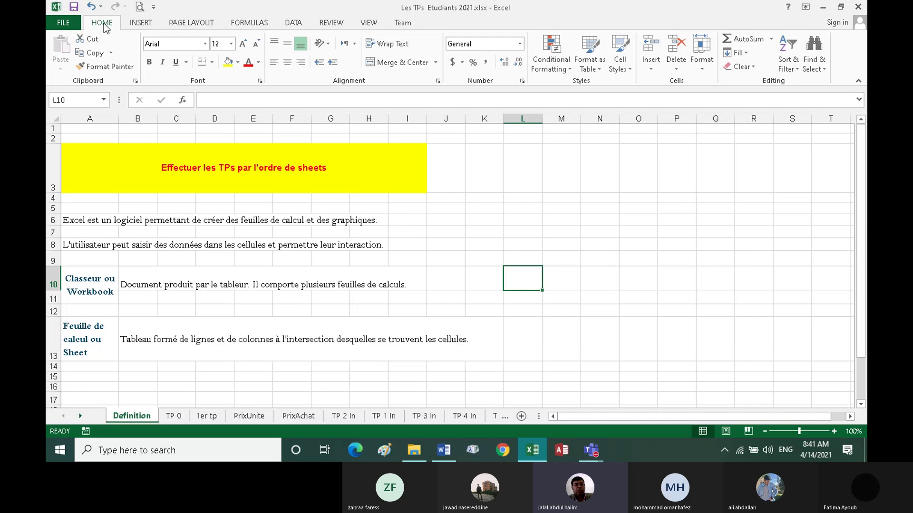
left_click(72, 24)
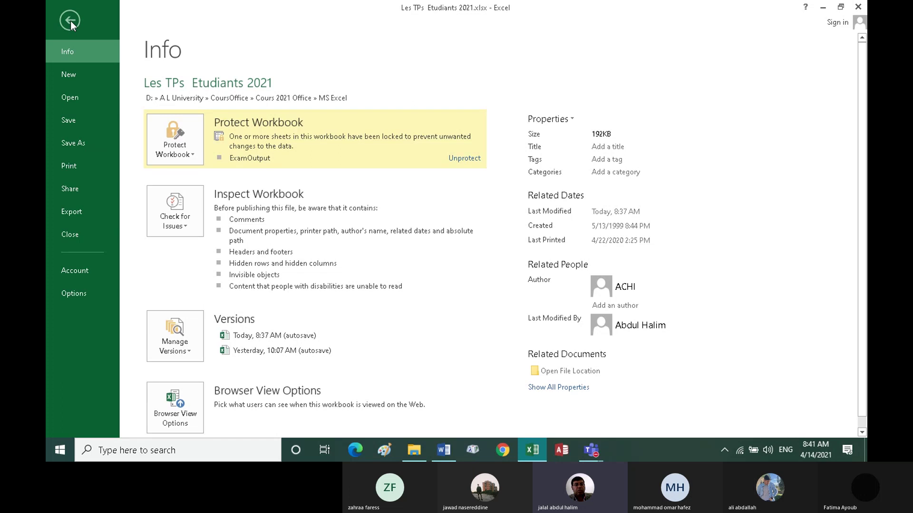
left_click(71, 21)
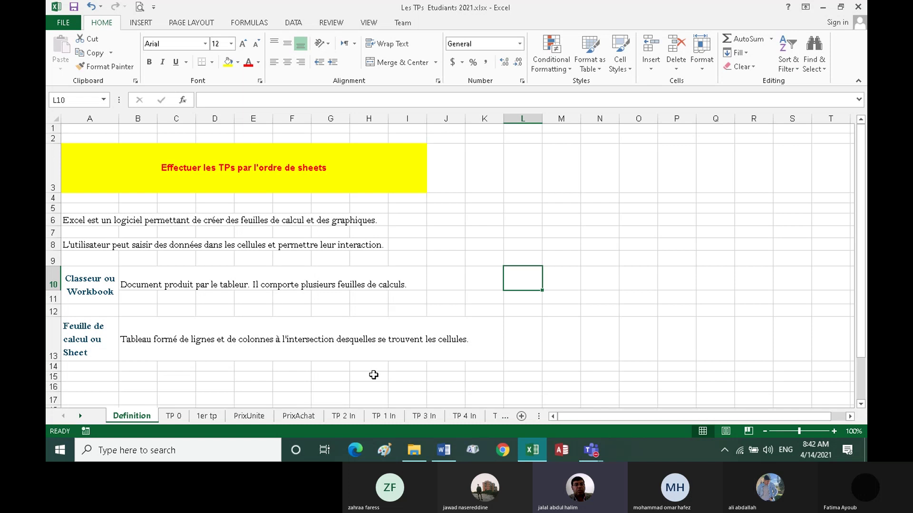
left_click(444, 451)
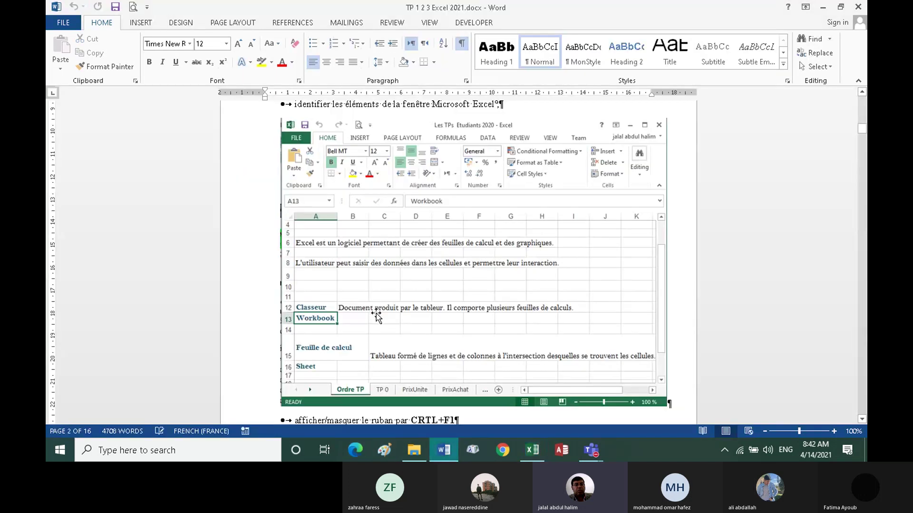
Scroll the handout to the TP0 instructions (600 in B1, 400 in B2), then switch back to Excel
scroll(377, 306, "down", 5)
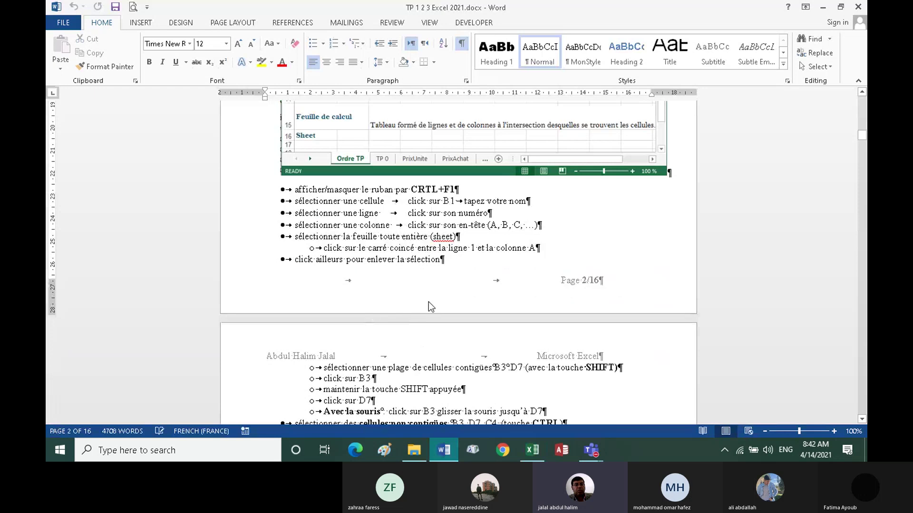
scroll(387, 254, "down", 3)
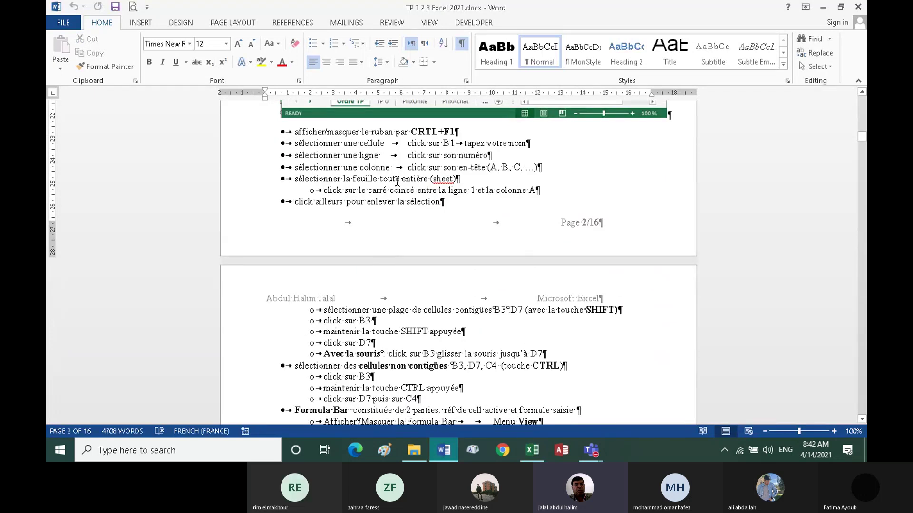
scroll(397, 181, "down", 3)
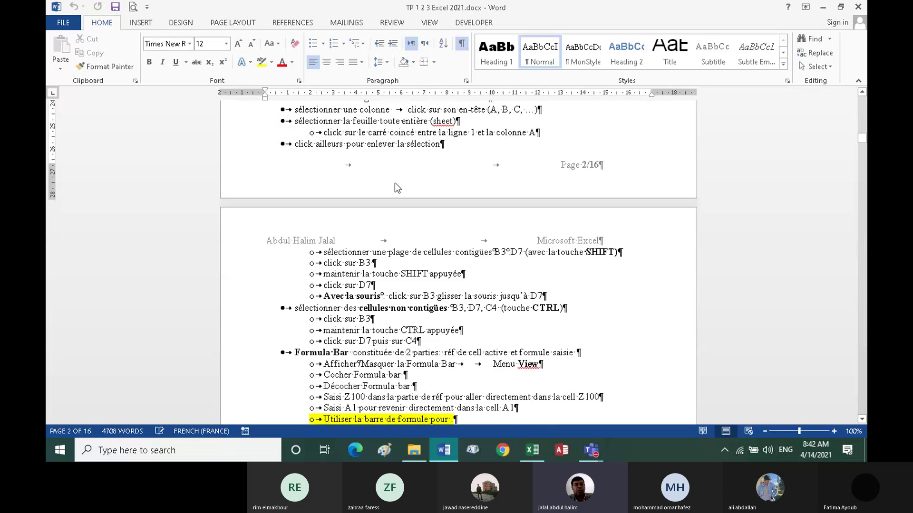
scroll(397, 187, "down", 1)
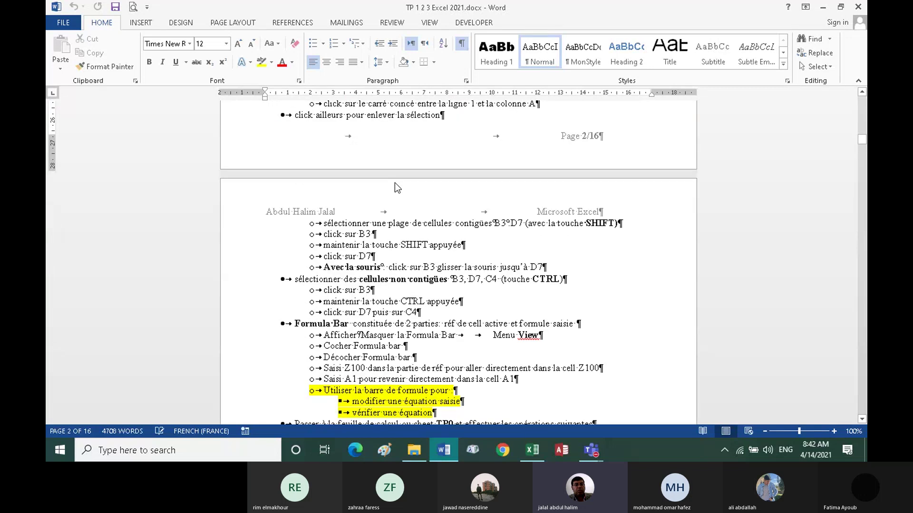
scroll(394, 183, "down", 3)
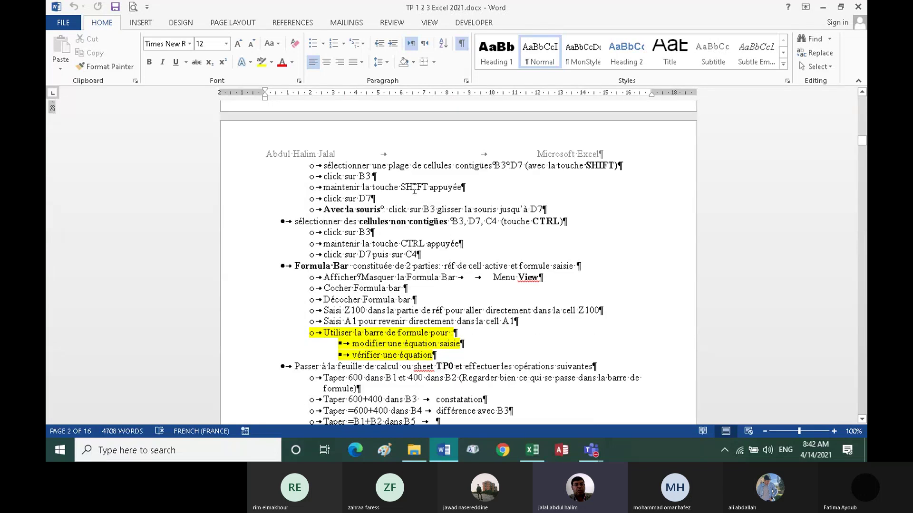
scroll(414, 190, "down", 1)
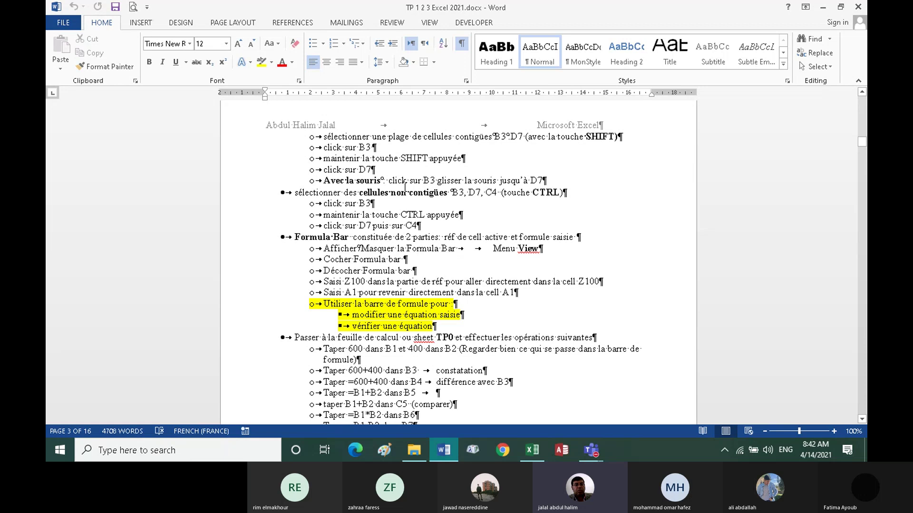
scroll(404, 188, "down", 1)
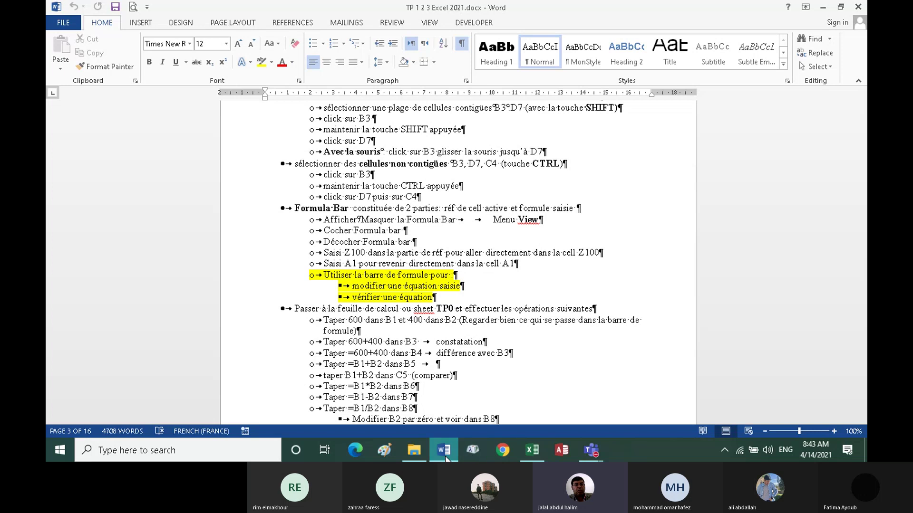
mouse_move(532, 450)
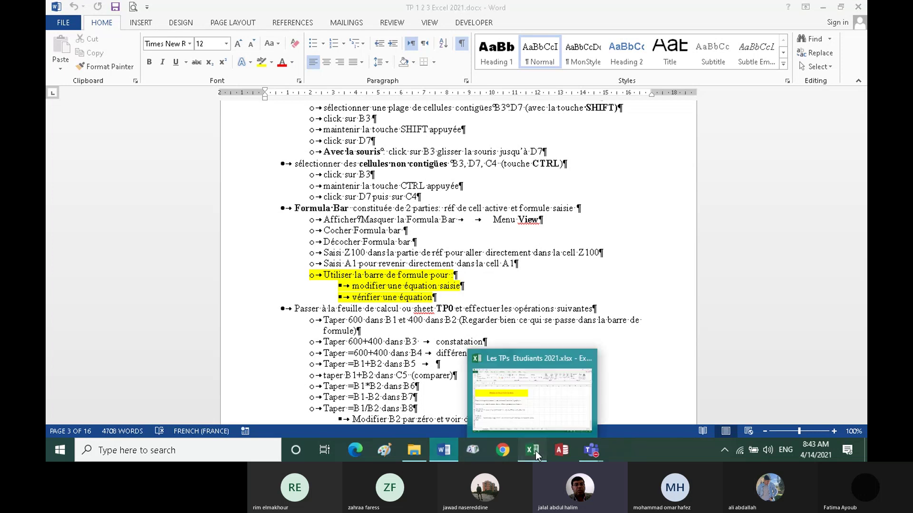
left_click(535, 455)
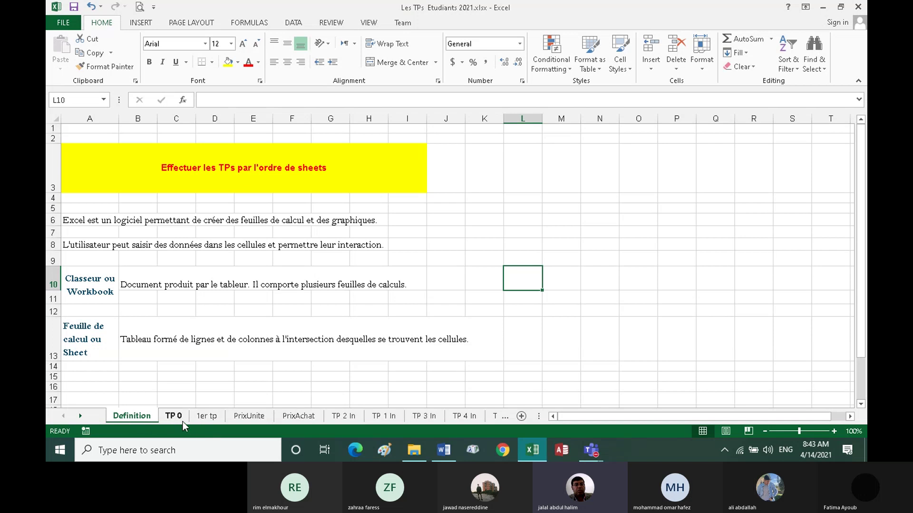
Browse the first sheets: TP 0, 1er tp, PrixUnite, PrixAchat, TP 2 In, TP 1 In budget, TP 3 In salary
left_click(174, 416)
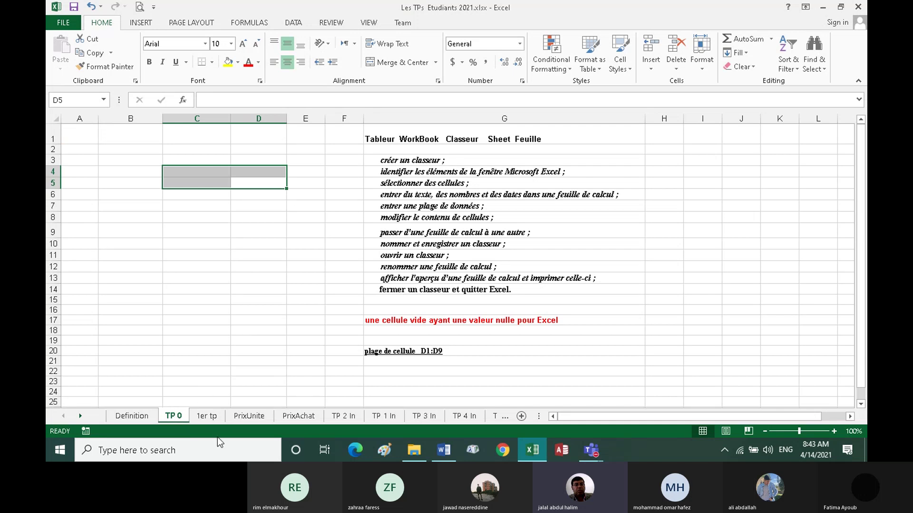
left_click(207, 417)
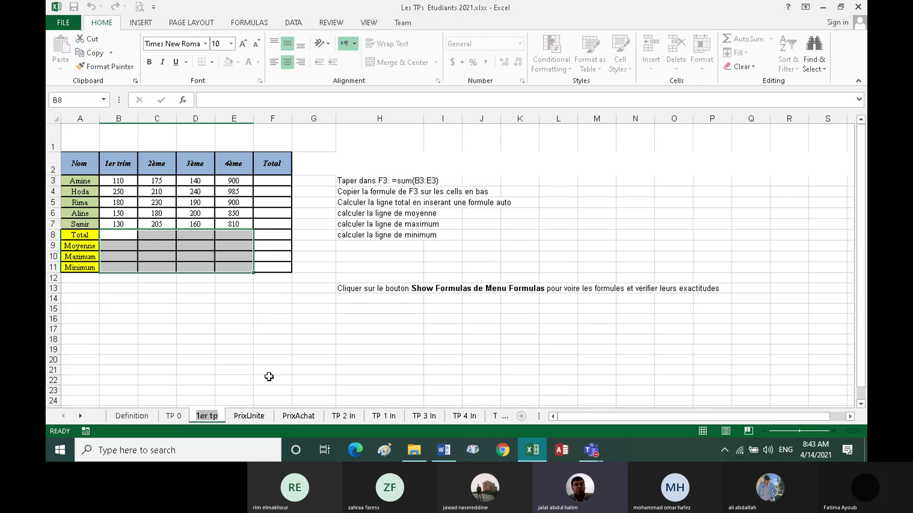
left_click(253, 415)
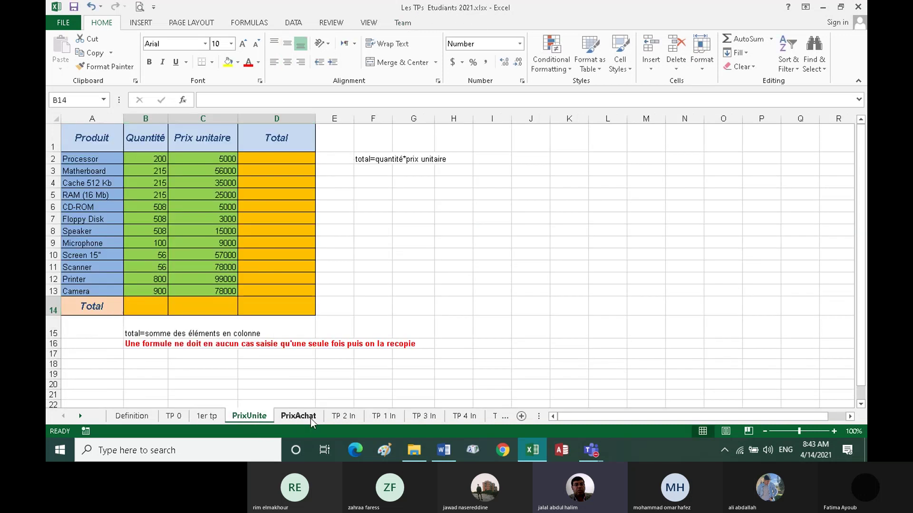
left_click(310, 418)
left_click(341, 417)
left_click(385, 417)
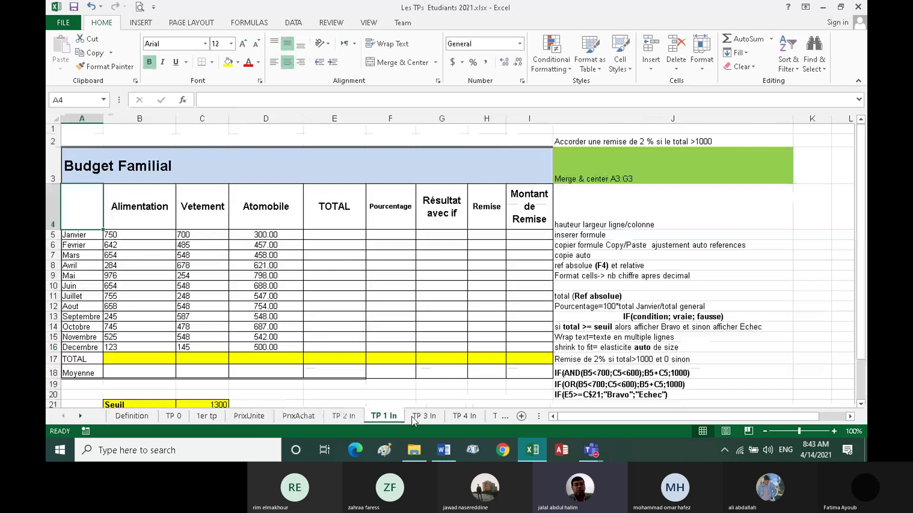
left_click(422, 417)
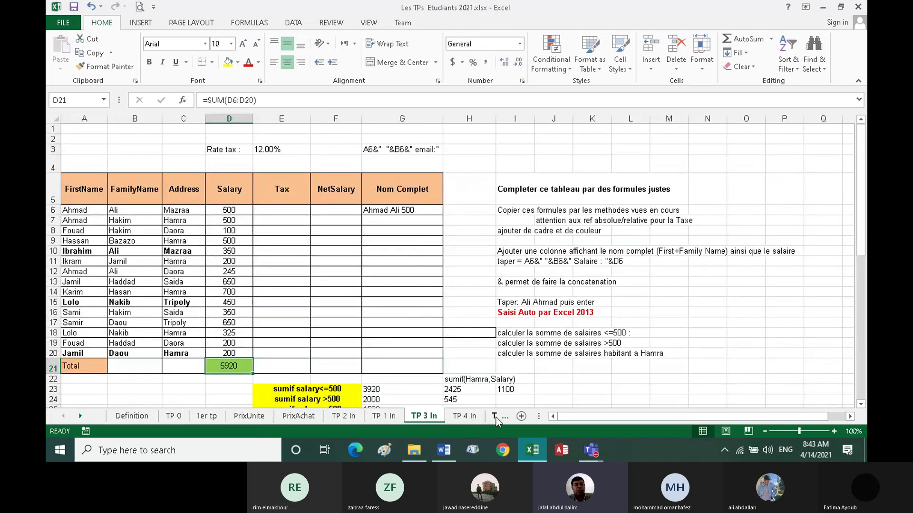
Continue through the PrimEnfant, FicheAppels, Vlookup, ImportData, Listes and IfAndOr sheets
left_click(496, 417)
left_click(496, 417)
left_click(494, 416)
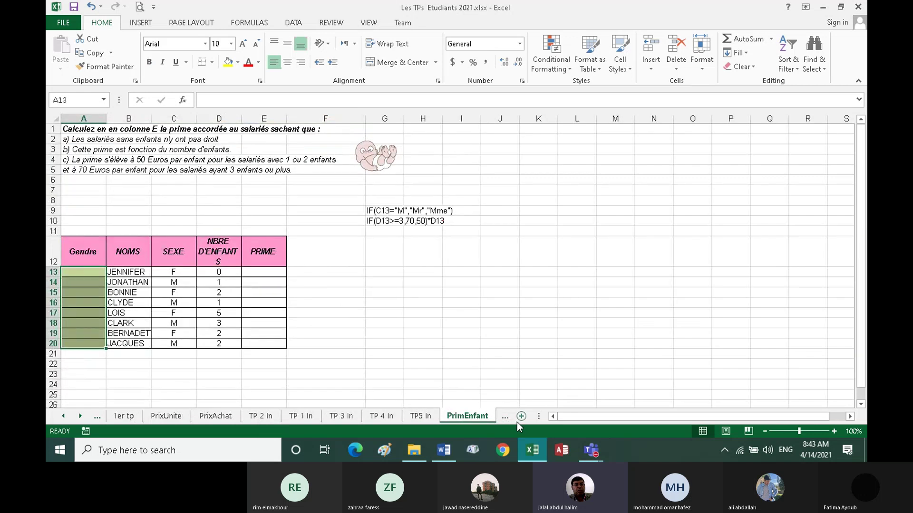
left_click(508, 421)
left_click(508, 421)
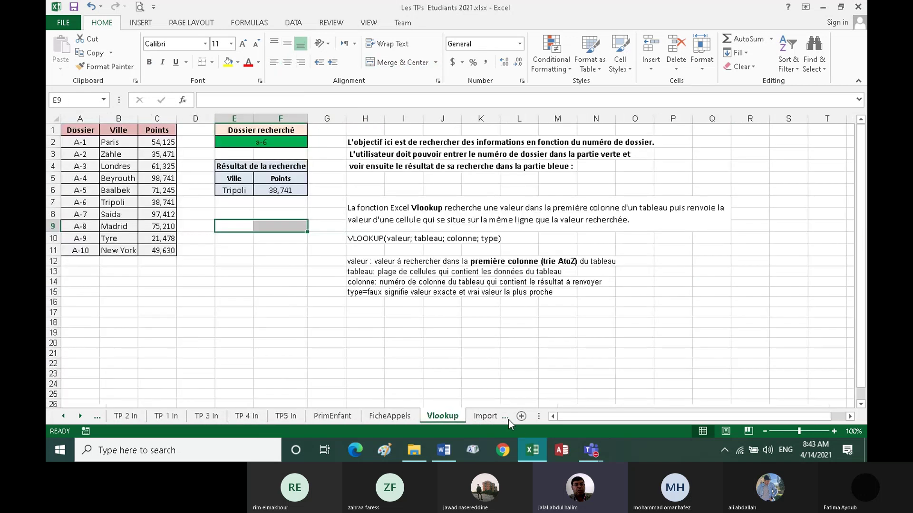
left_click(509, 420)
left_click(509, 420)
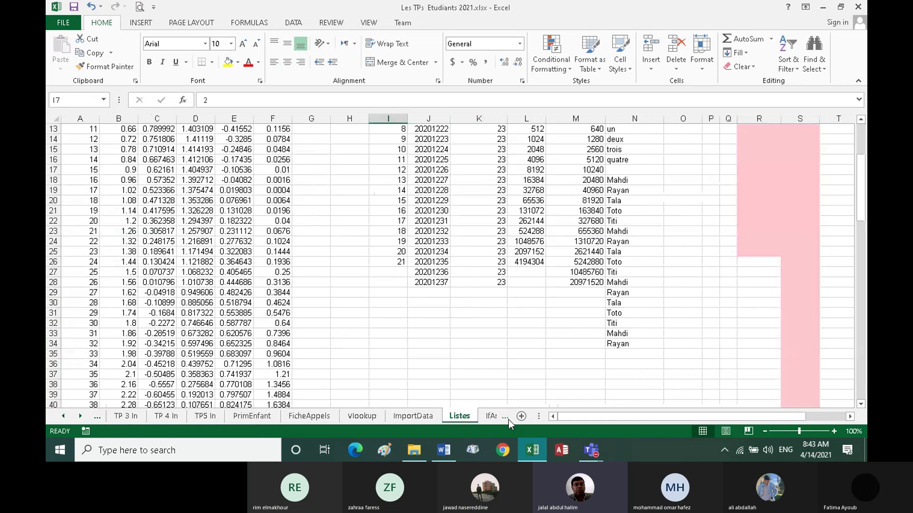
left_click(509, 420)
Move on past IntroChart, Link, ExamData, ExamOutput and cmpfran to the Partiel2013 grades sheet
left_click(509, 420)
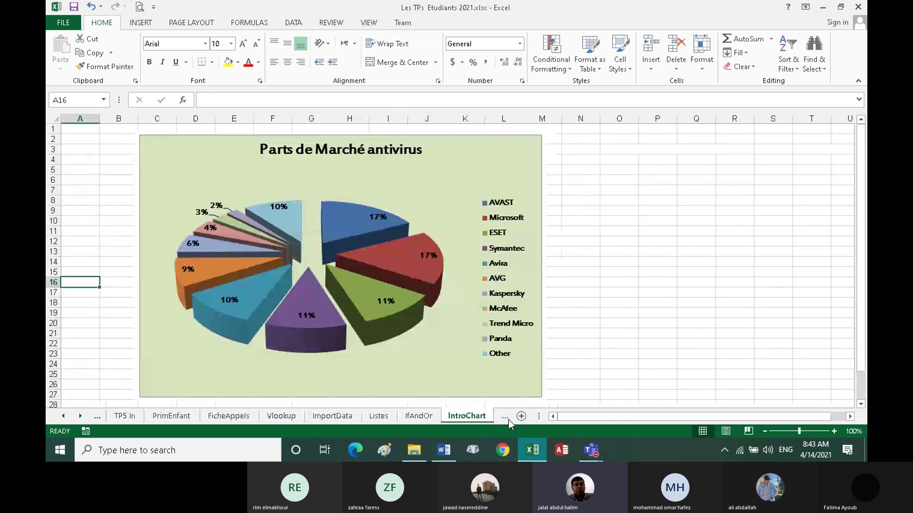
left_click(508, 420)
left_click(507, 420)
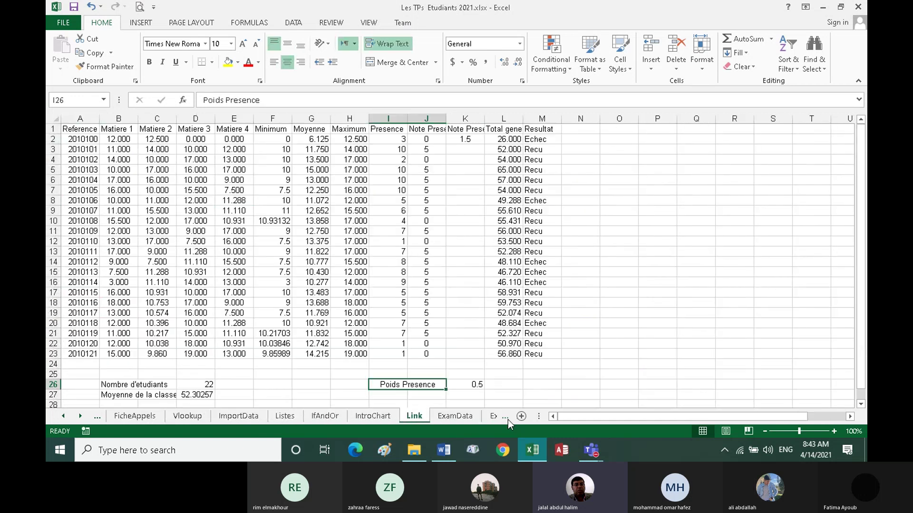
left_click(508, 420)
left_click(508, 420)
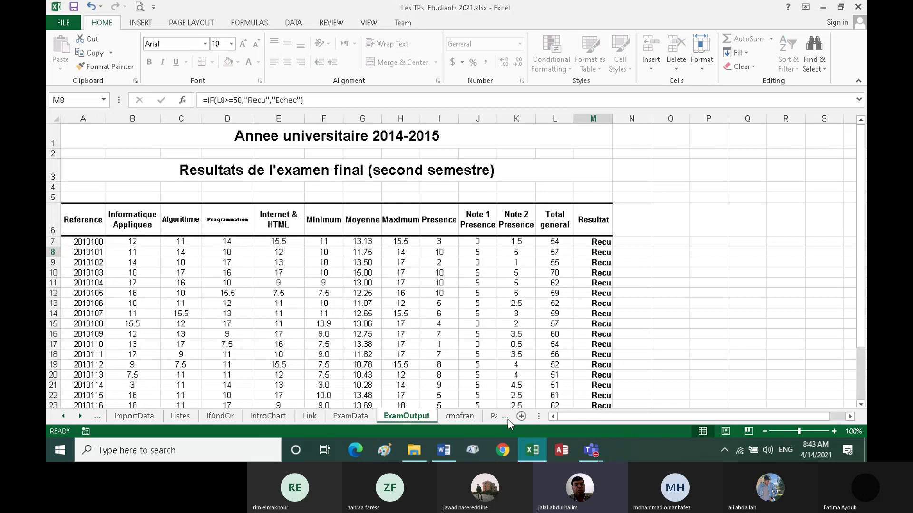
left_click(507, 420)
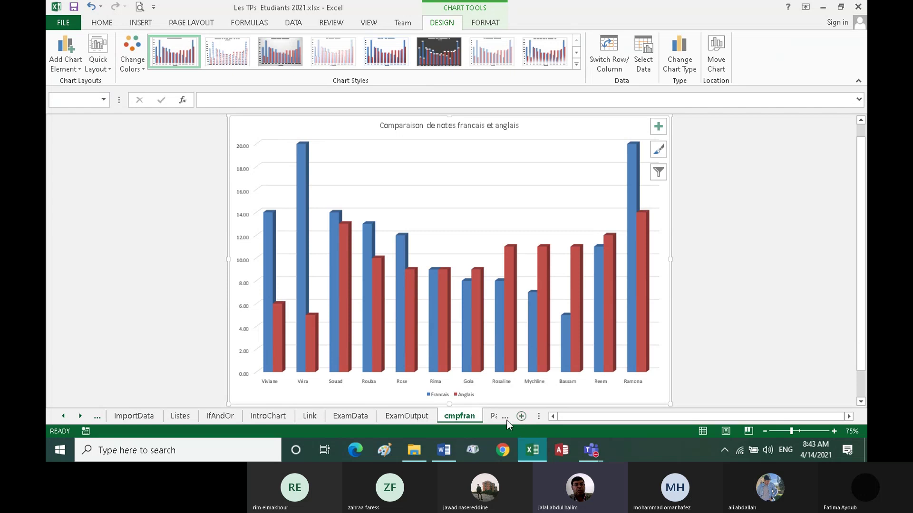
left_click(506, 419)
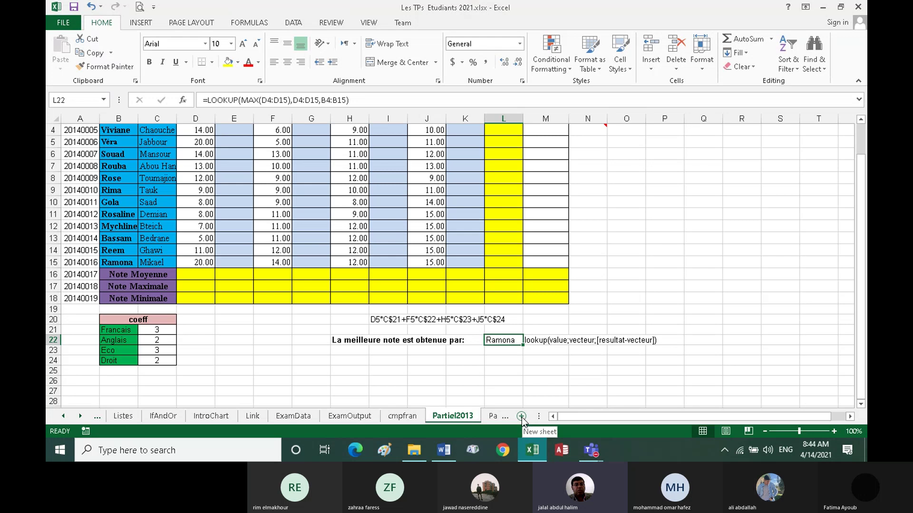
Add a new blank Sheet1 after Partiel2013 and select cells E8 and EK15
left_click(521, 416)
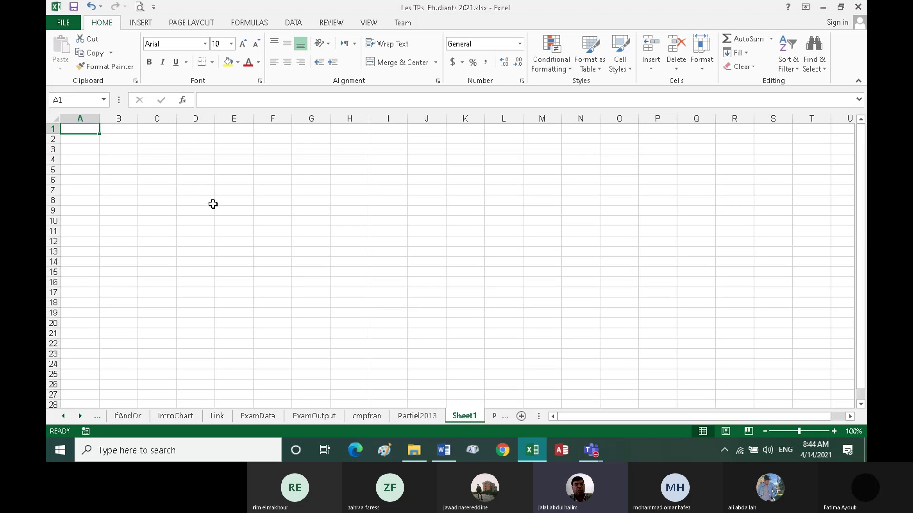
left_click(227, 202)
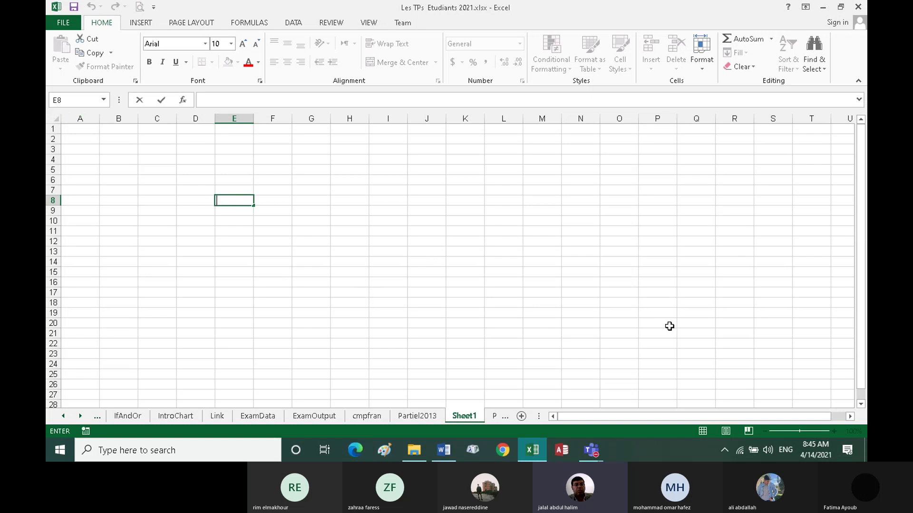
left_click_drag(810, 417, 851, 418)
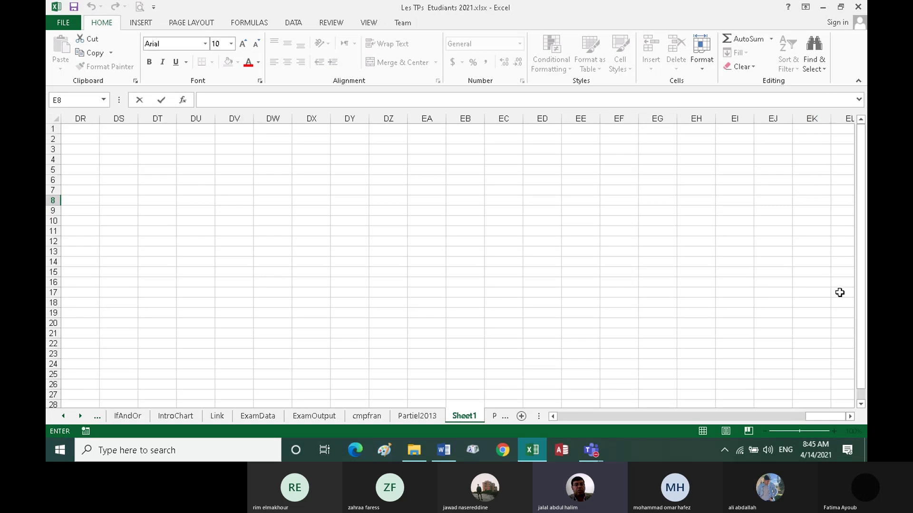
key("Escape")
left_click(804, 273)
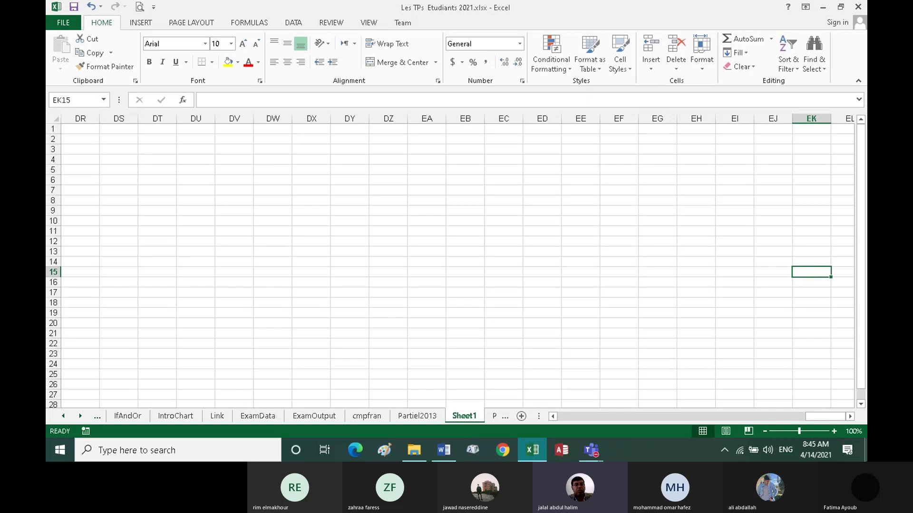
Scroll far down Sheet1 to explore its distant rows
left_click_drag(863, 356, 864, 390)
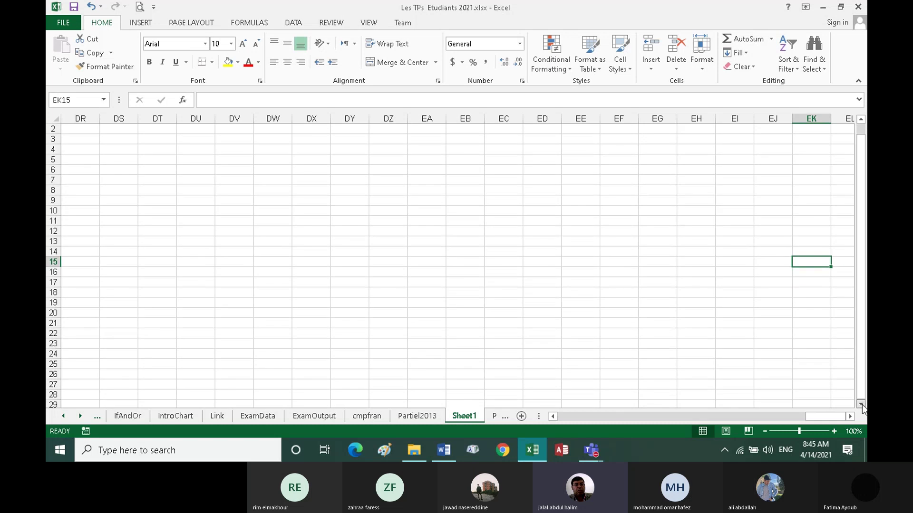
left_click(862, 404)
scroll(863, 404, "down", 10)
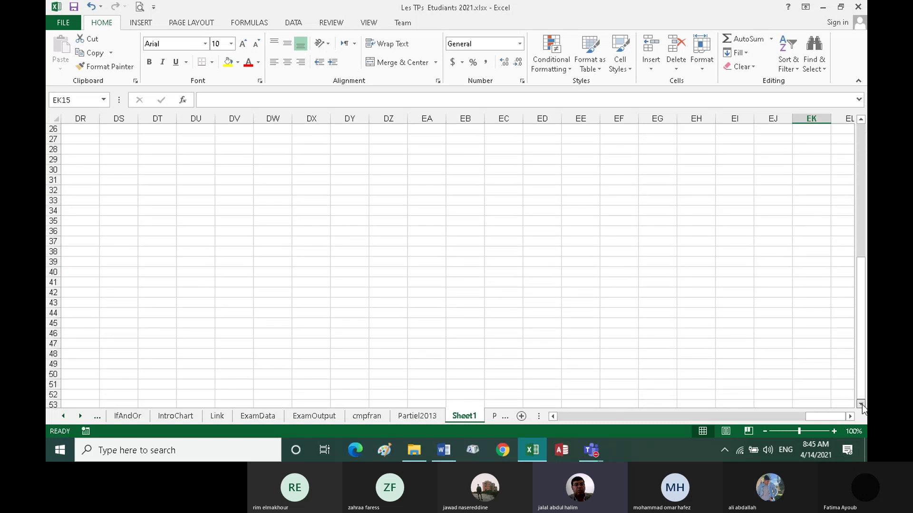
scroll(862, 404, "down", 3)
scroll(863, 404, "down", 3)
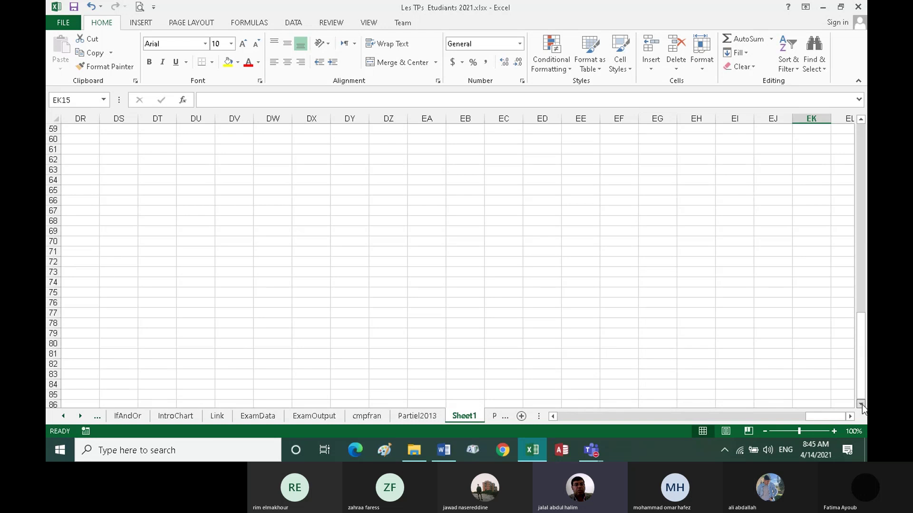
scroll(862, 404, "down", 3)
scroll(863, 404, "down", 3)
scroll(862, 404, "down", 3)
scroll(862, 404, "down", 3)
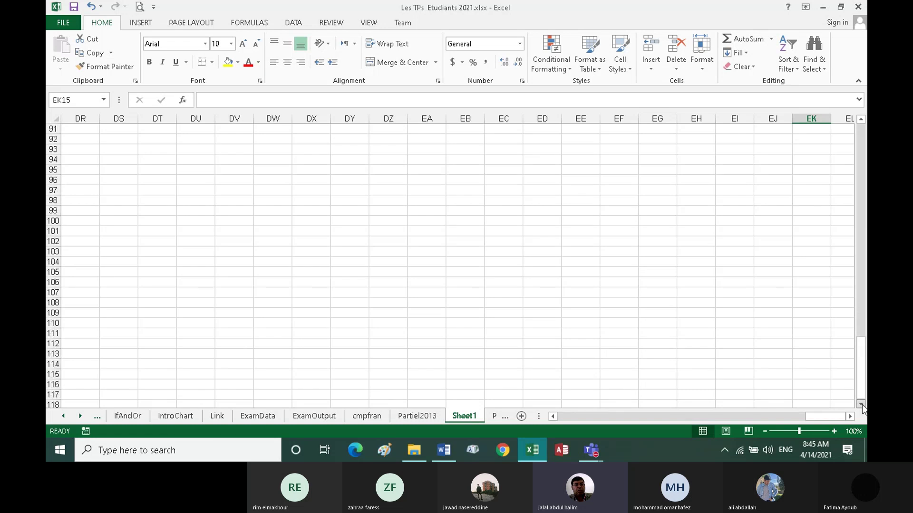
scroll(862, 404, "down", 3)
scroll(863, 404, "down", 3)
scroll(862, 404, "down", 3)
scroll(862, 404, "down", 2)
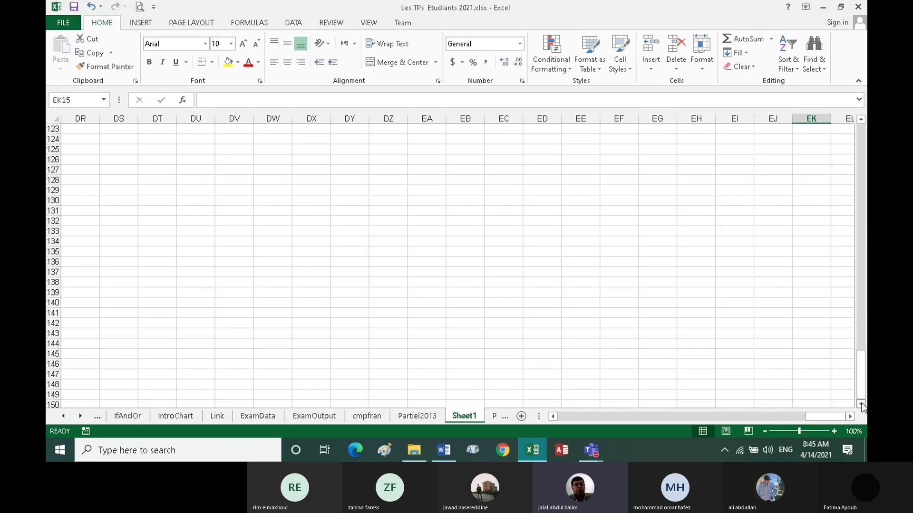
Select cell EK149, then return to cell A1 through the Name Box
left_click(811, 396)
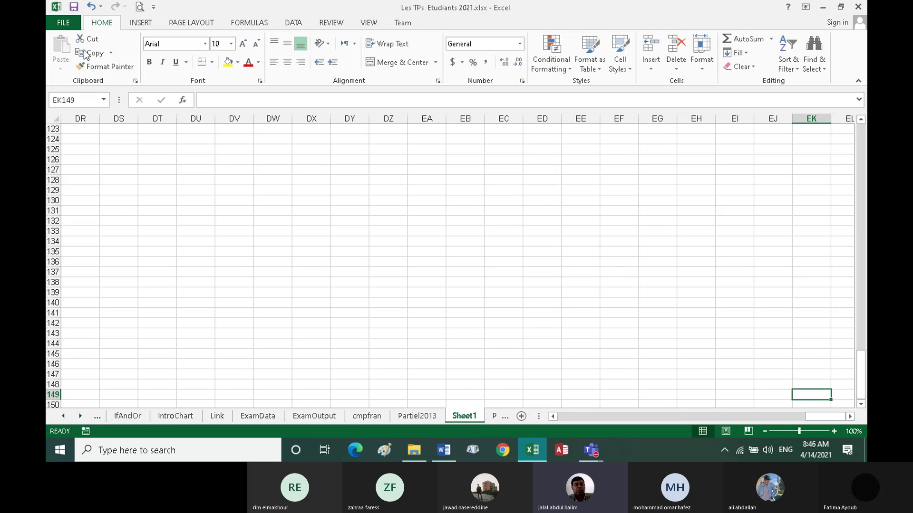
left_click(82, 100)
type("A1")
key("Return")
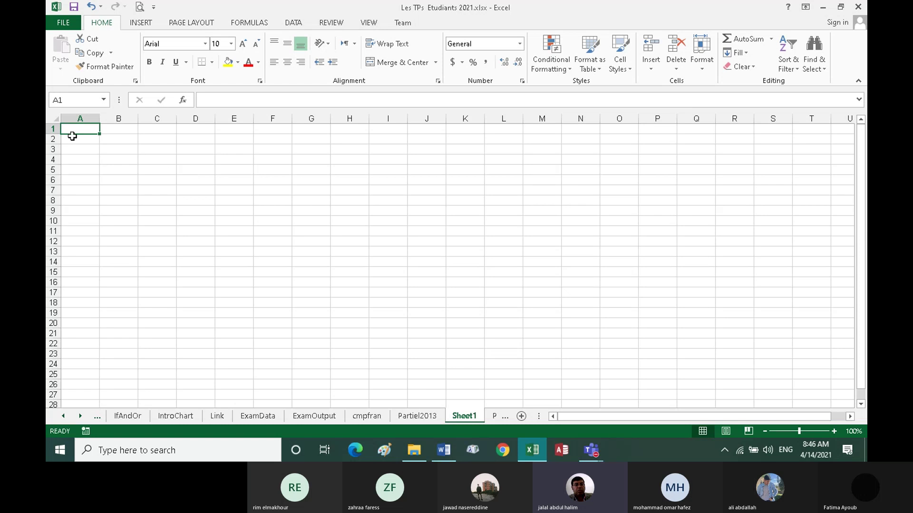
Preview page breaks on Sheet1 and Partiel2013, then show Partiel2013 in Page Layout view
left_click(370, 23)
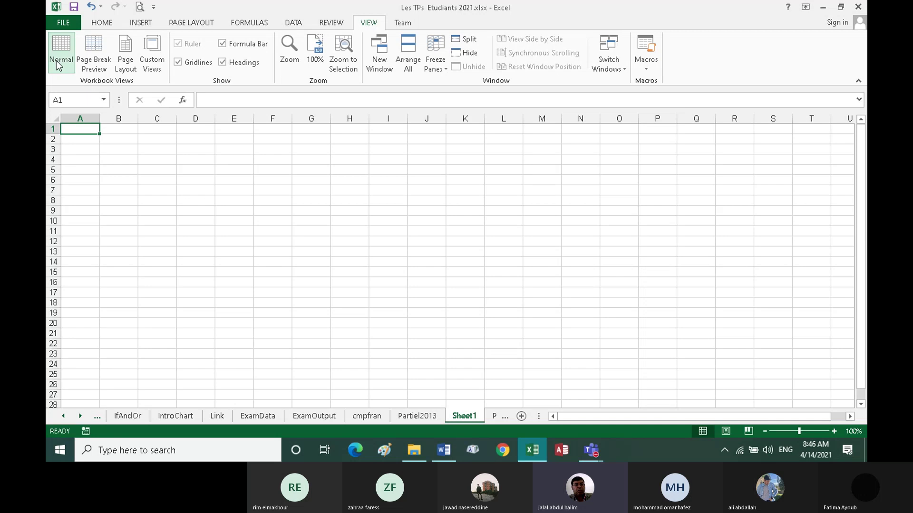
left_click(96, 65)
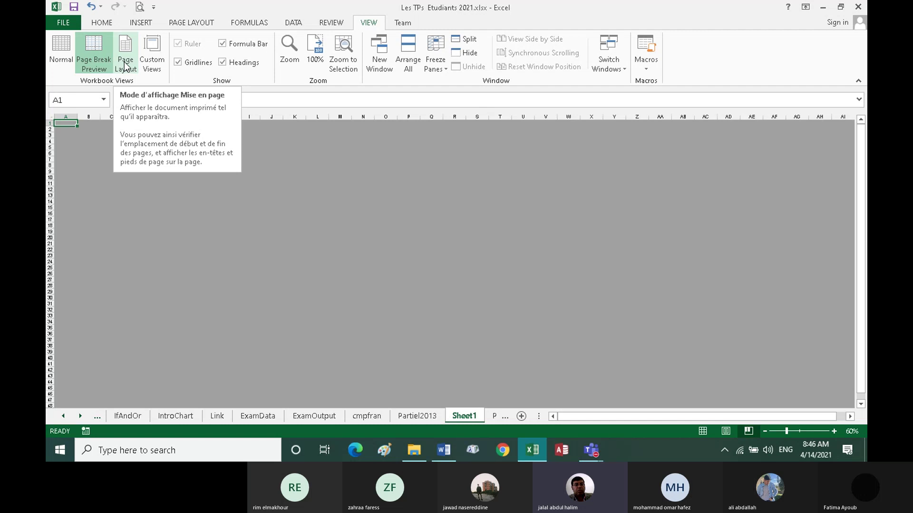
left_click(420, 416)
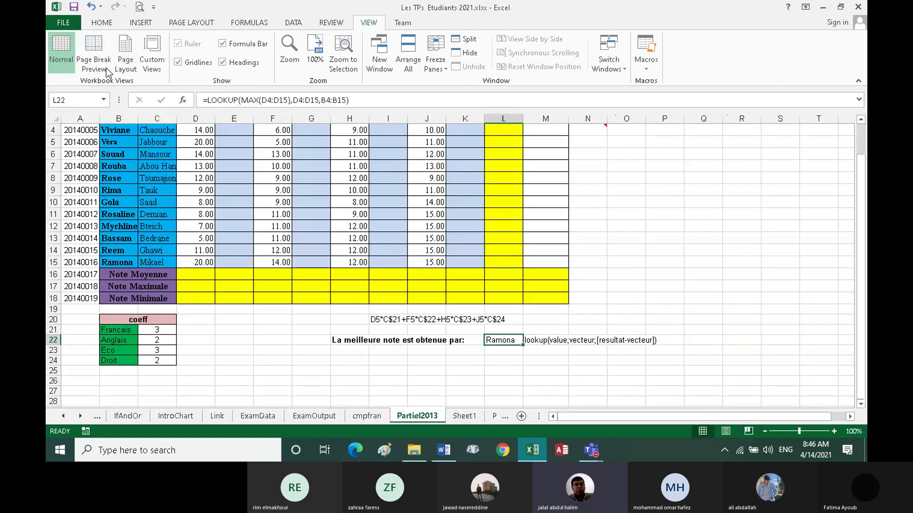
left_click(96, 53)
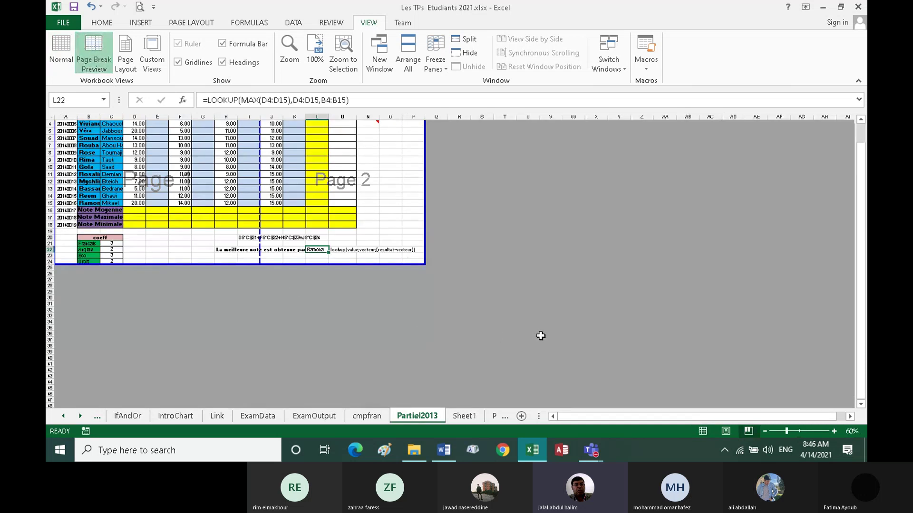
scroll(541, 335, "up", 1)
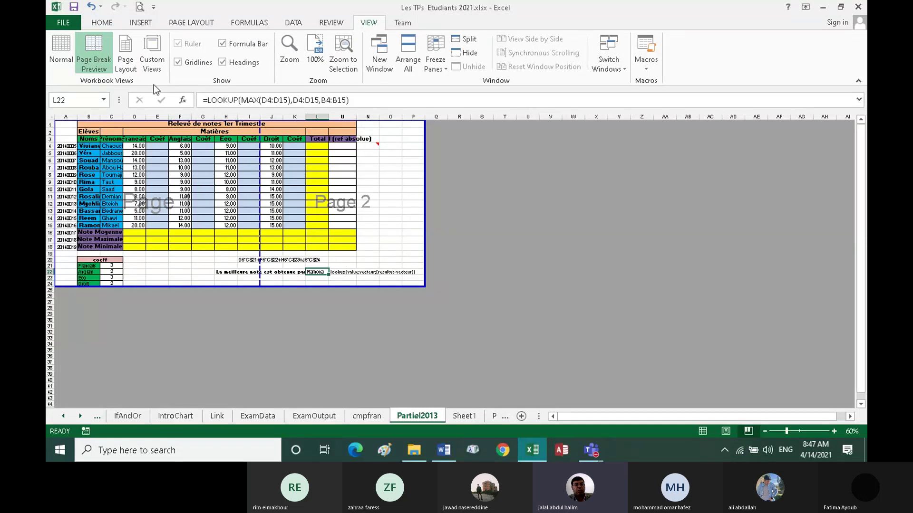
left_click(129, 60)
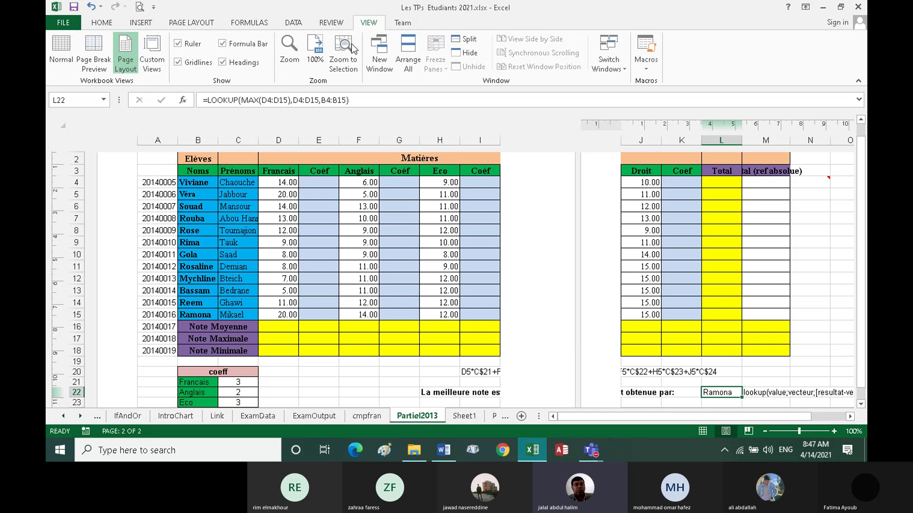
Set the Partiel2013 sheet's zoom to 75% with the Zoom dialog
left_click(313, 52)
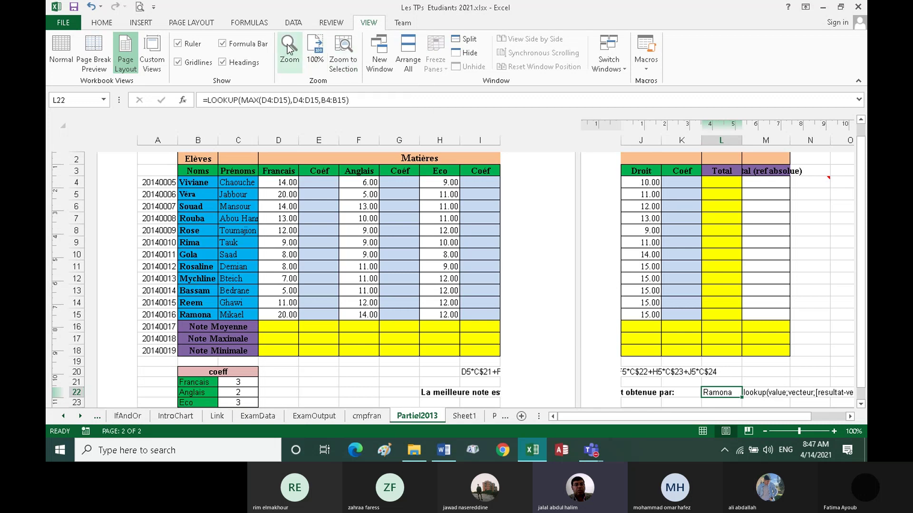
left_click(288, 49)
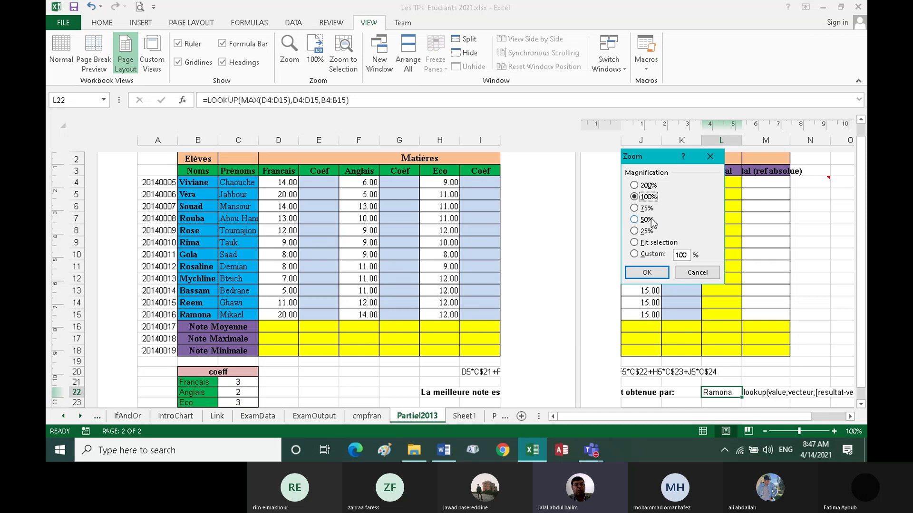
left_click(637, 209)
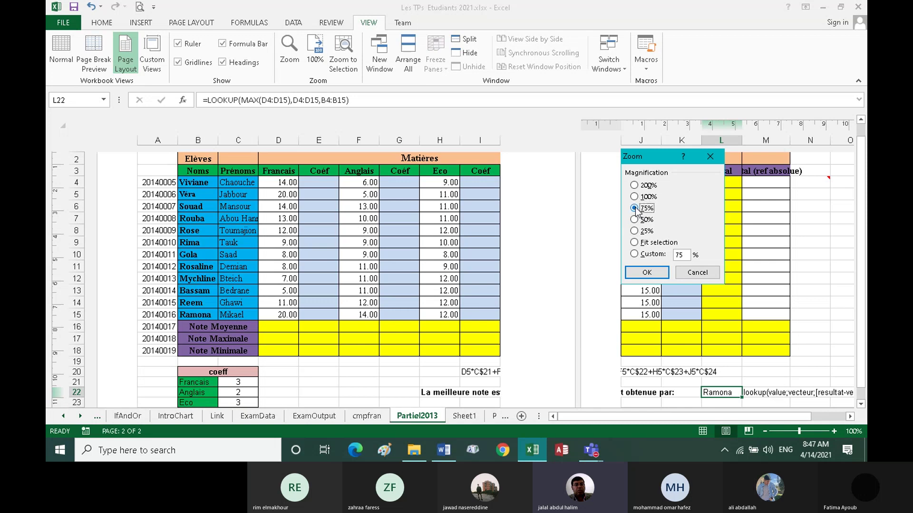
left_click(650, 273)
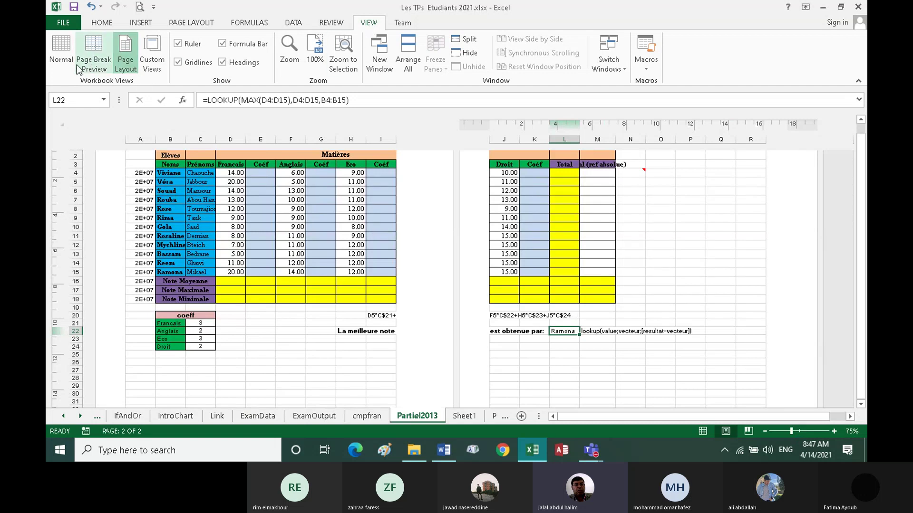
Return Partiel2013 to Normal view and hide, then restore, the formula bar
left_click(61, 51)
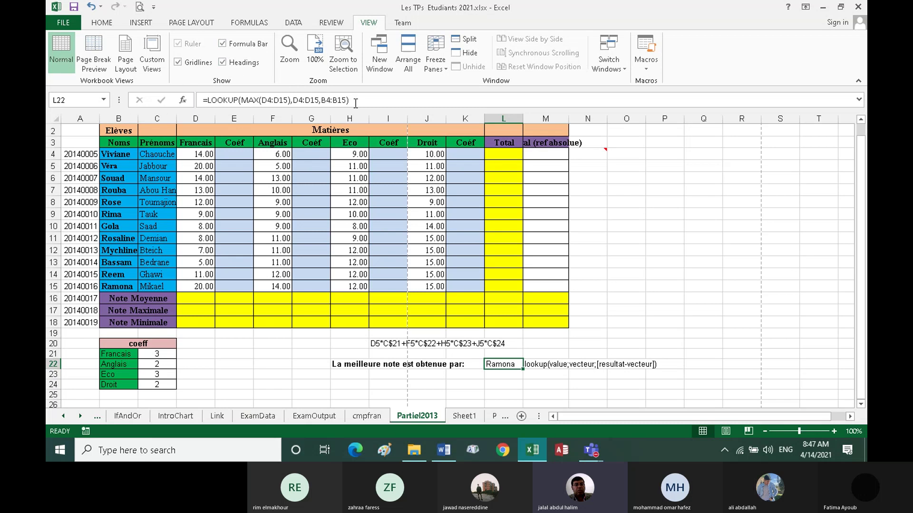
left_click(222, 44)
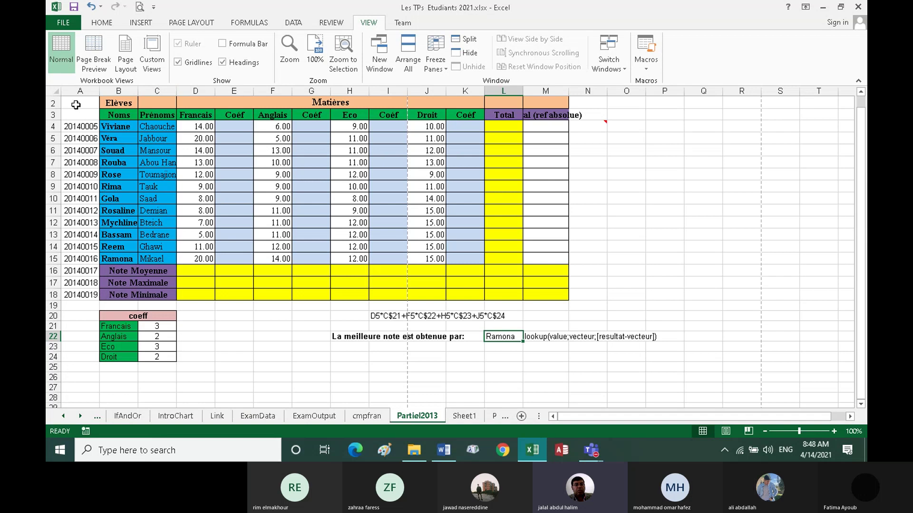
left_click(227, 46)
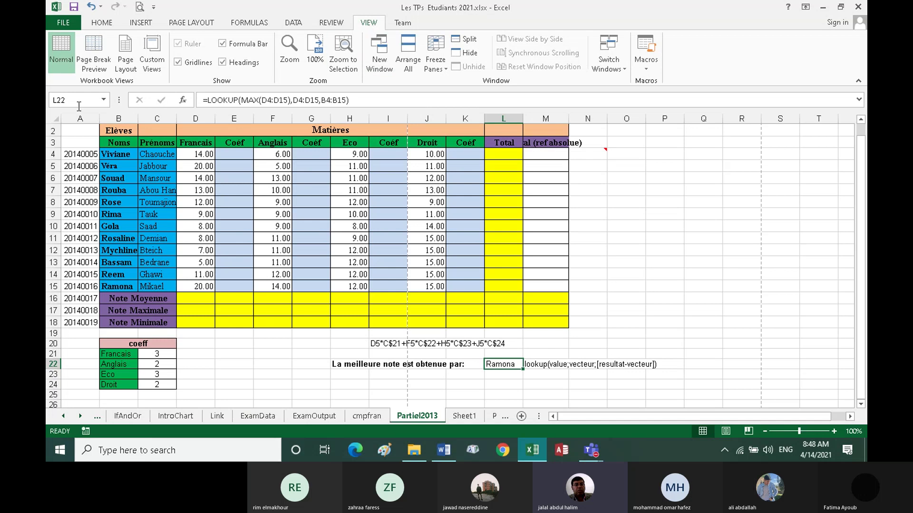
Hide and restore the row and column headings on the sheet
left_click(222, 62)
left_click(222, 62)
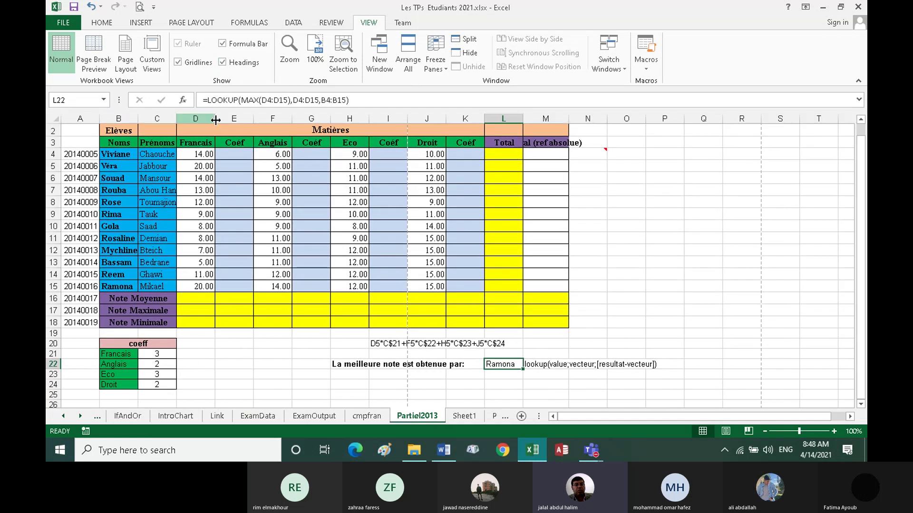
left_click(222, 62)
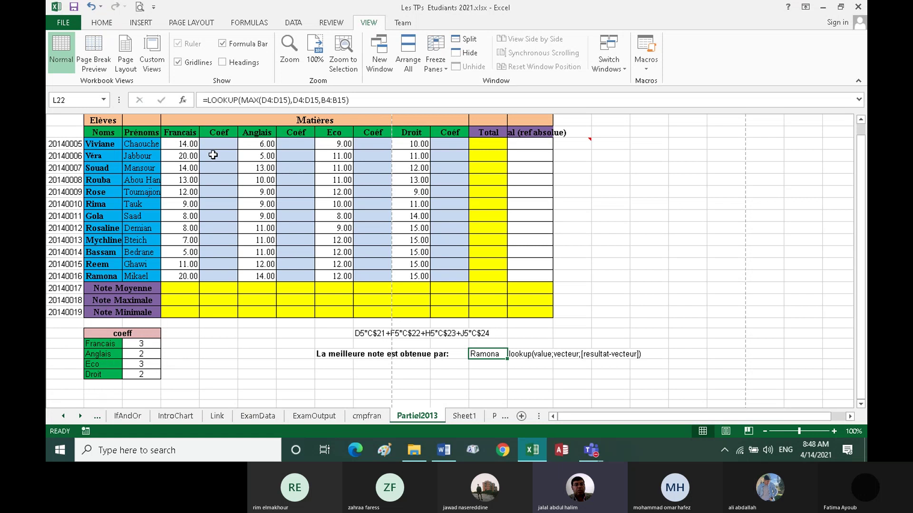
left_click(222, 62)
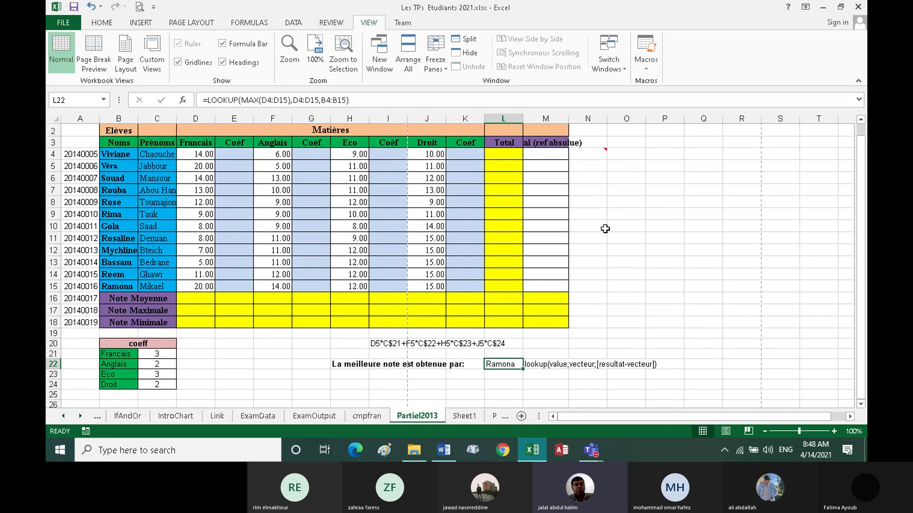
left_click(178, 63)
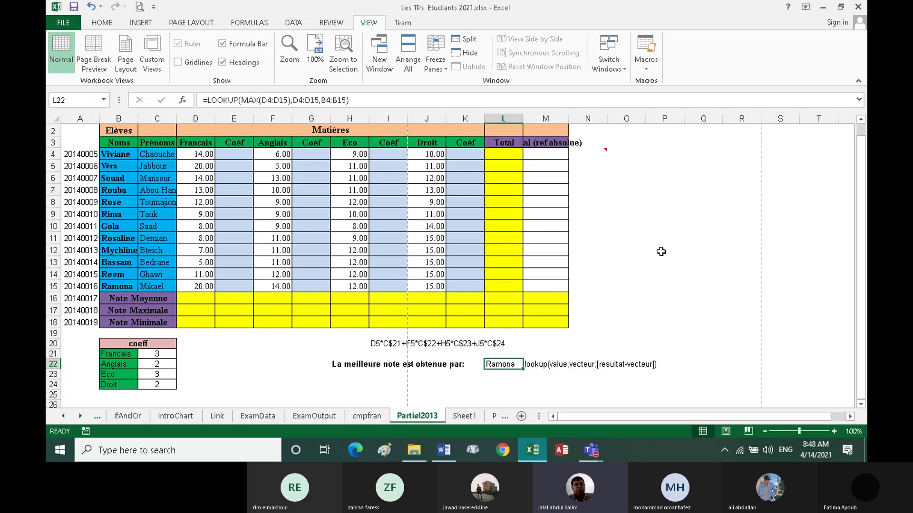
left_click(625, 214)
left_click(697, 216)
left_click(670, 264)
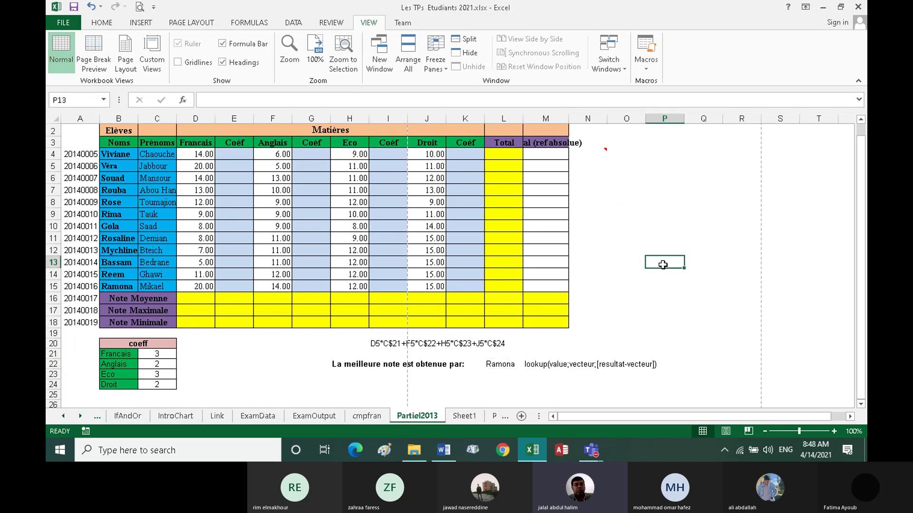
left_click(636, 263)
left_click(458, 238)
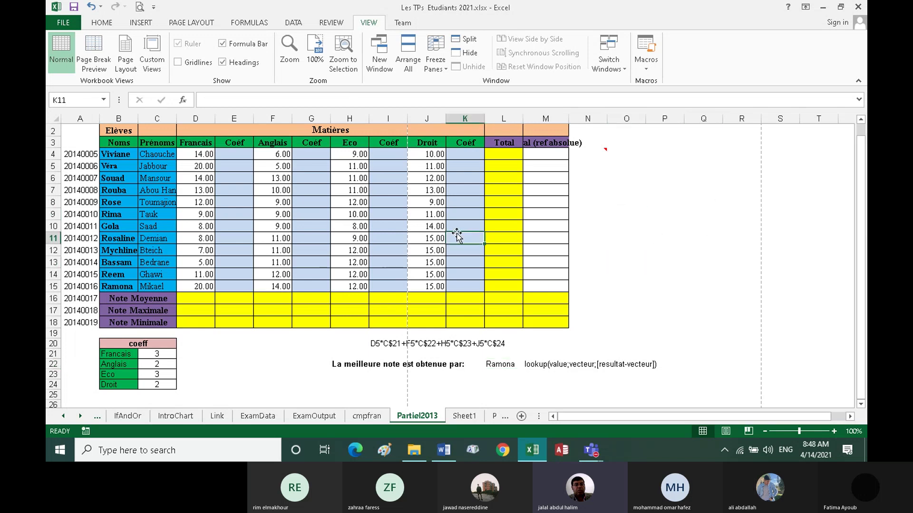
left_click(619, 240)
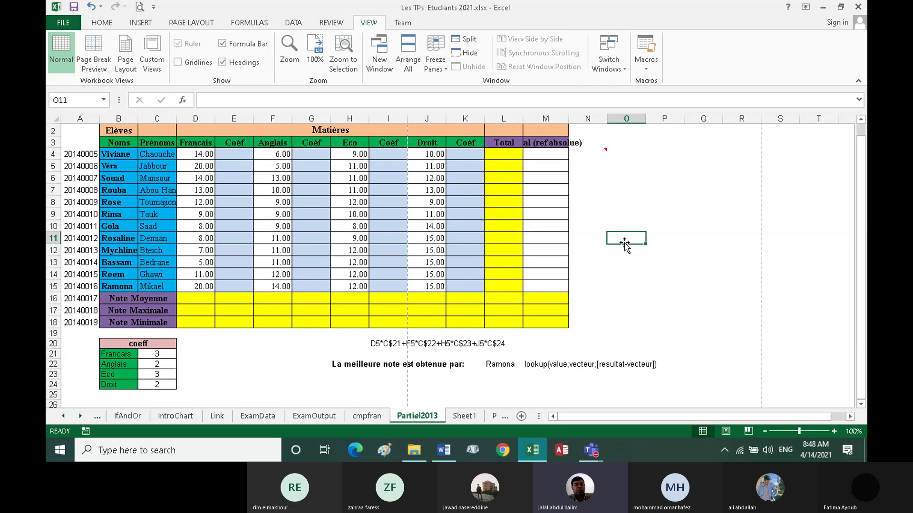
left_click(182, 65)
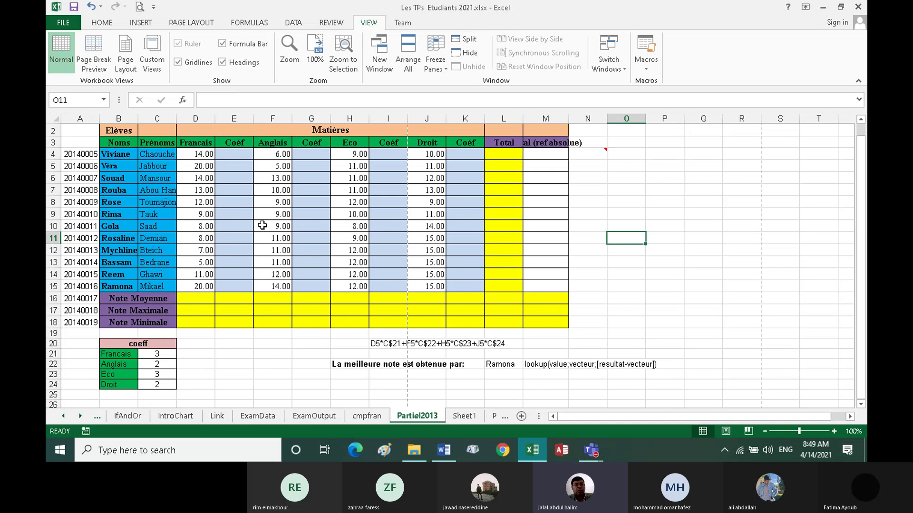
left_click(274, 215)
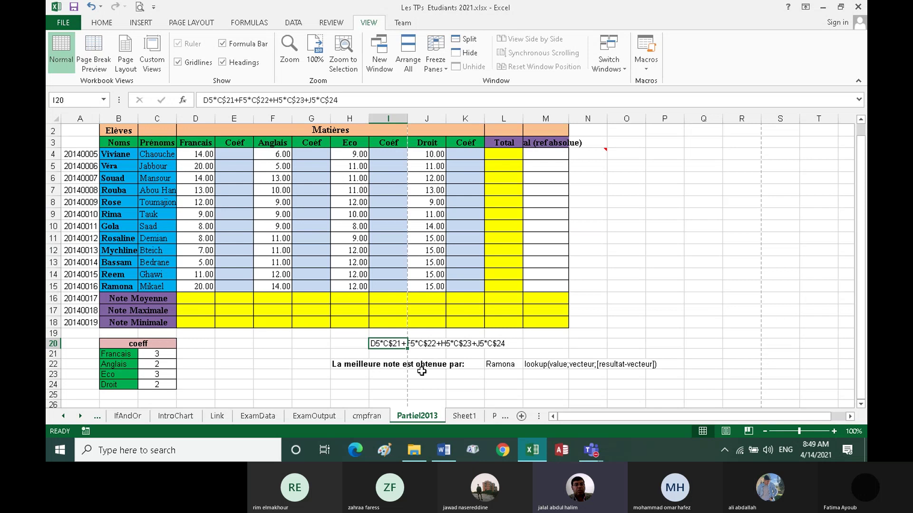
left_click(446, 455)
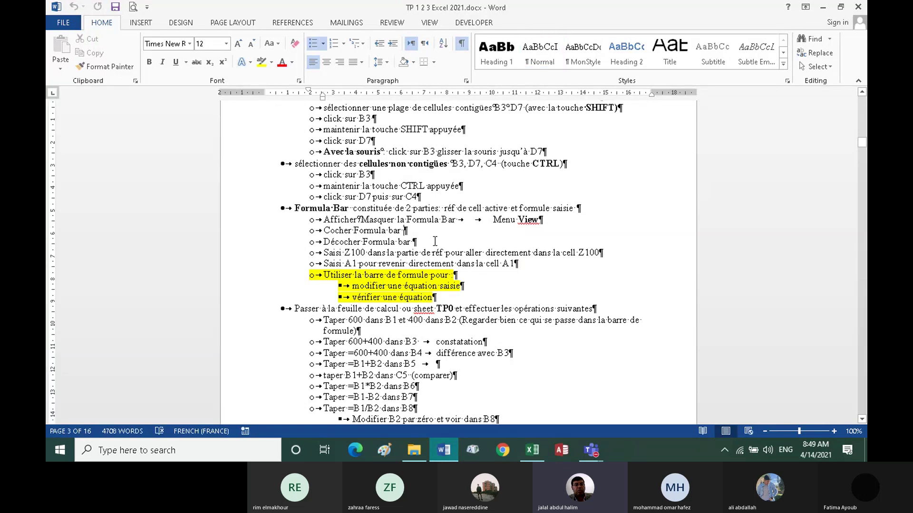
scroll(431, 245, "down", 5)
scroll(431, 245, "down", 1)
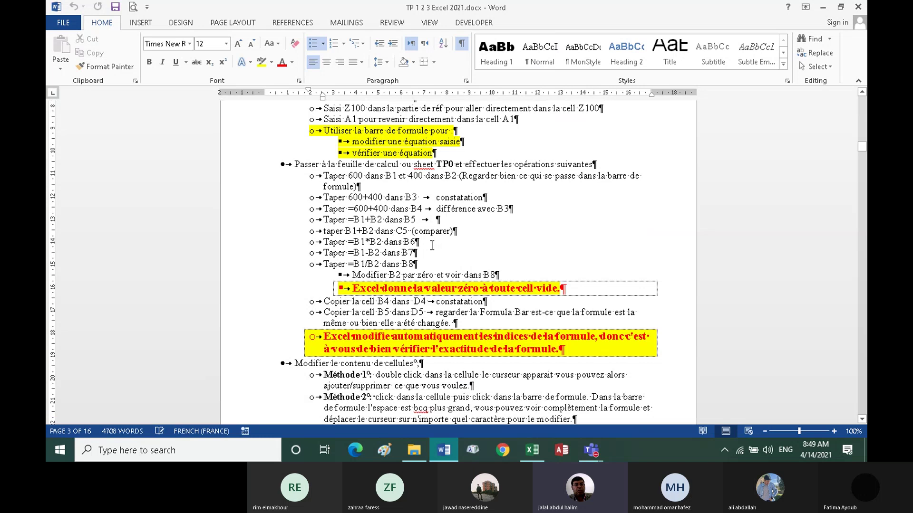
scroll(432, 245, "down", 1)
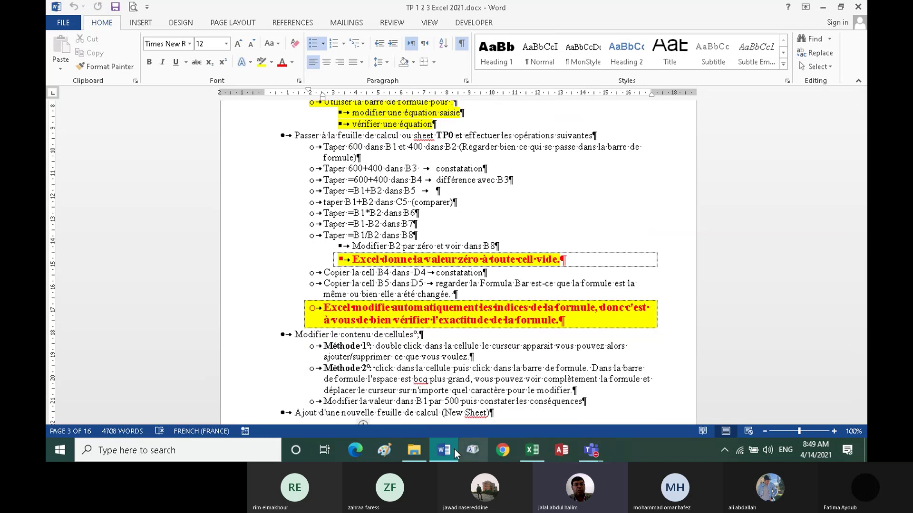
left_click(532, 450)
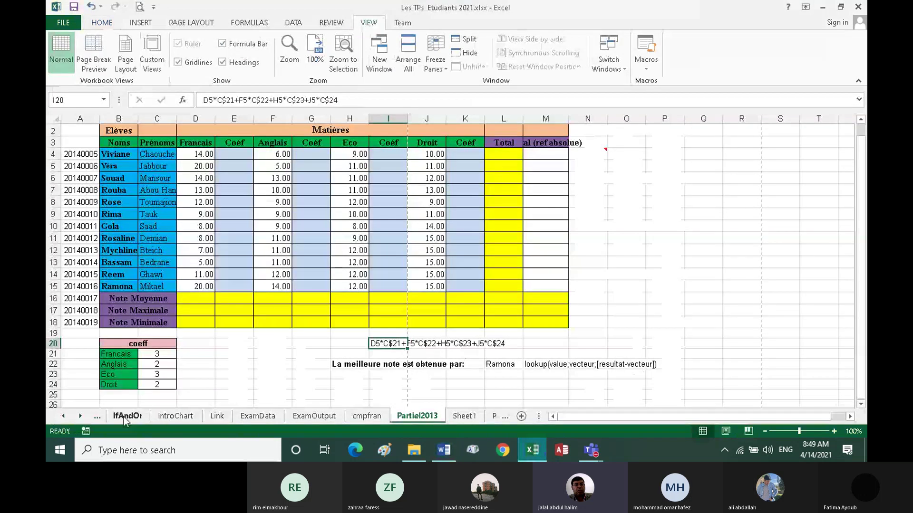
Scroll the sheet tabs back to the start and open the TP 0 sheet
left_click(64, 416)
left_click(65, 416)
left_click(65, 416)
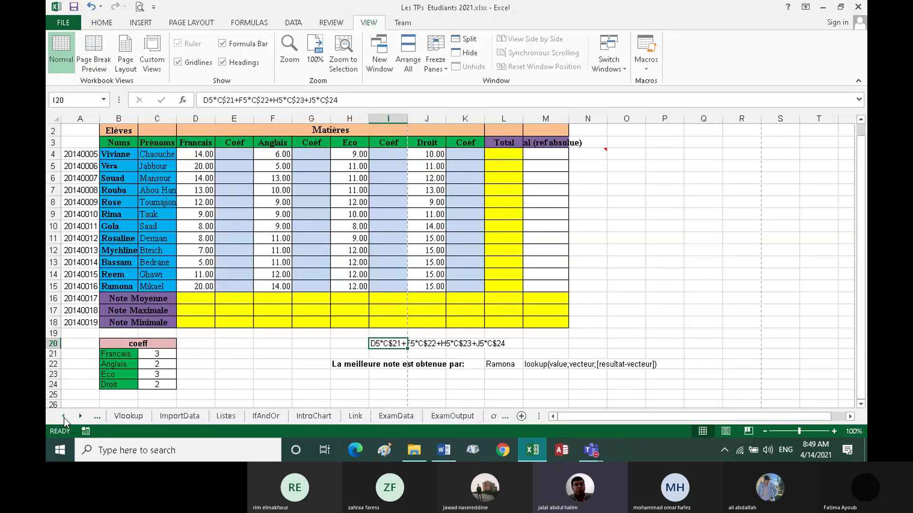
left_click(64, 417)
left_click(64, 416)
left_click(64, 417)
left_click(64, 416)
left_click(65, 416)
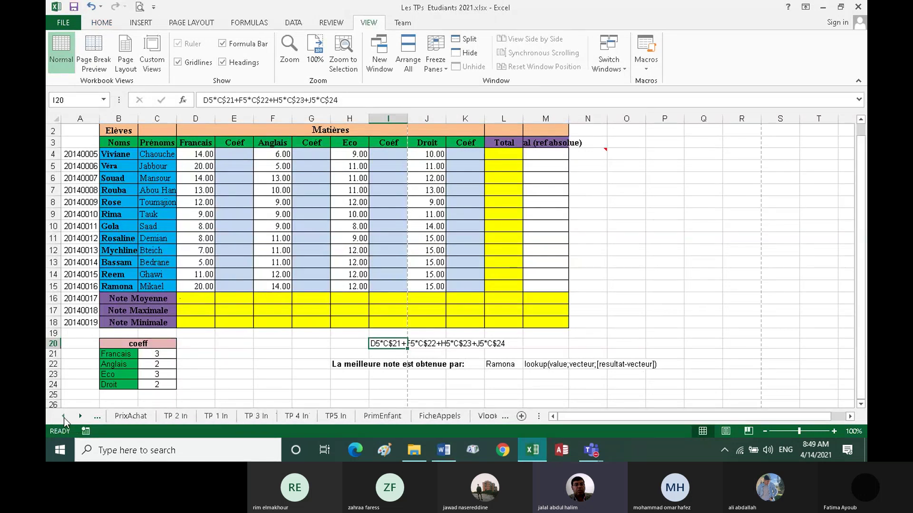
left_click(65, 416)
left_click(65, 417)
left_click(65, 417)
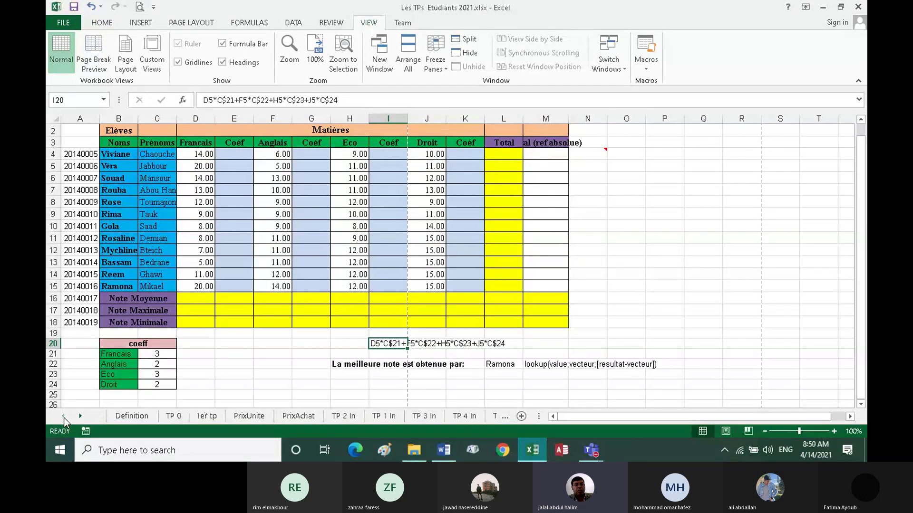
left_click(171, 418)
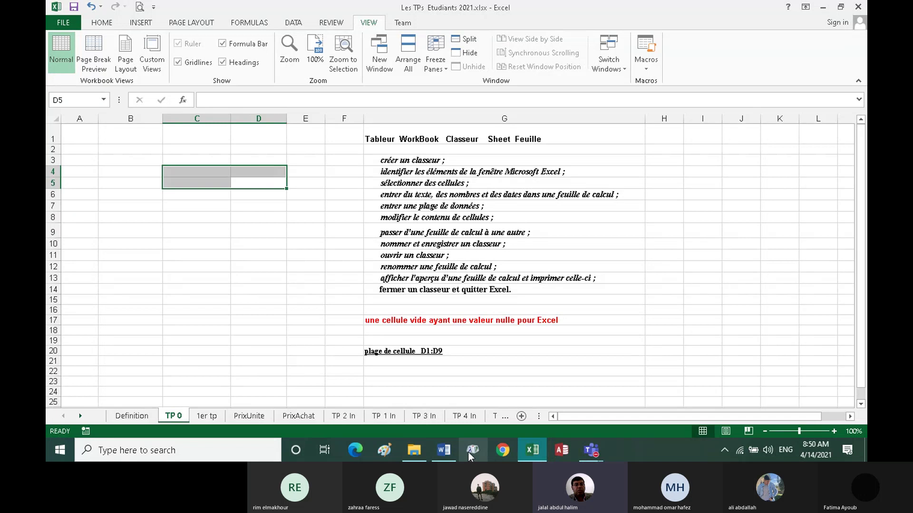
Check the Word instructions document, then select cell B1 on TP 0
left_click(443, 449)
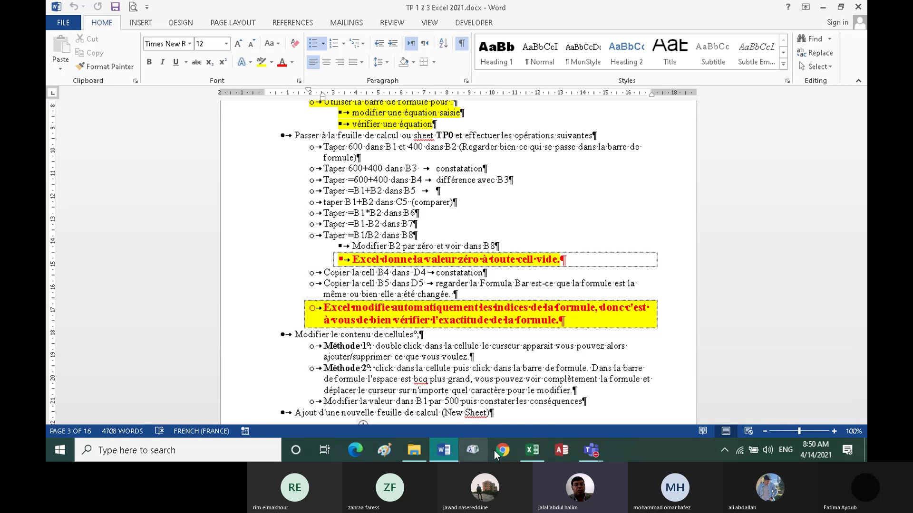
left_click(532, 456)
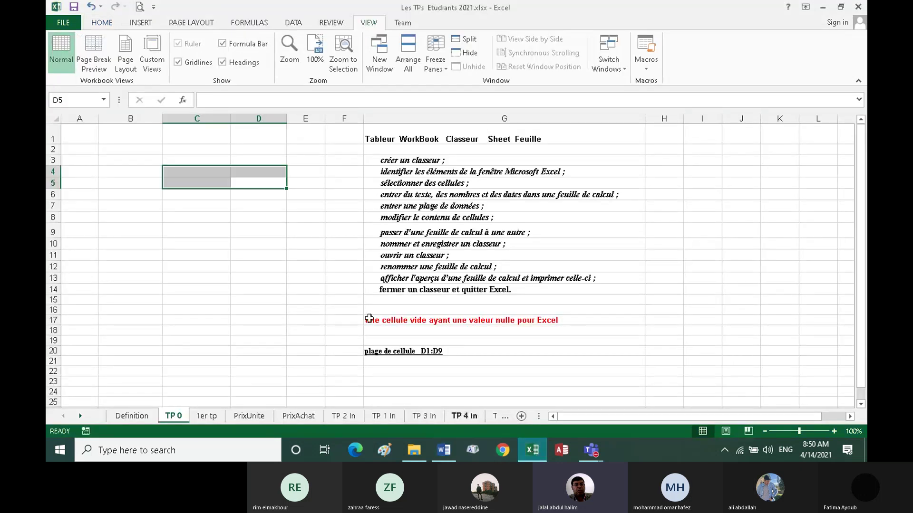
left_click(124, 139)
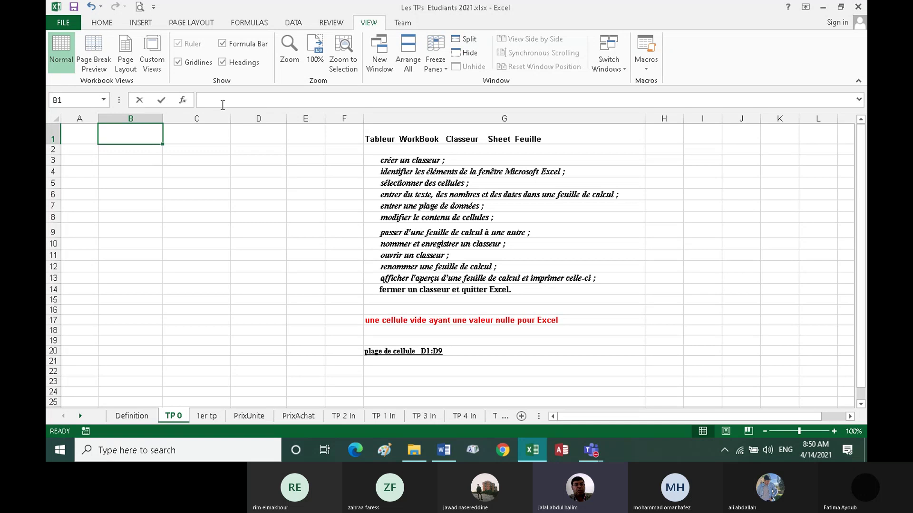
Enter 600 in cell B1 of TP 0 and move down to B2
type("6")
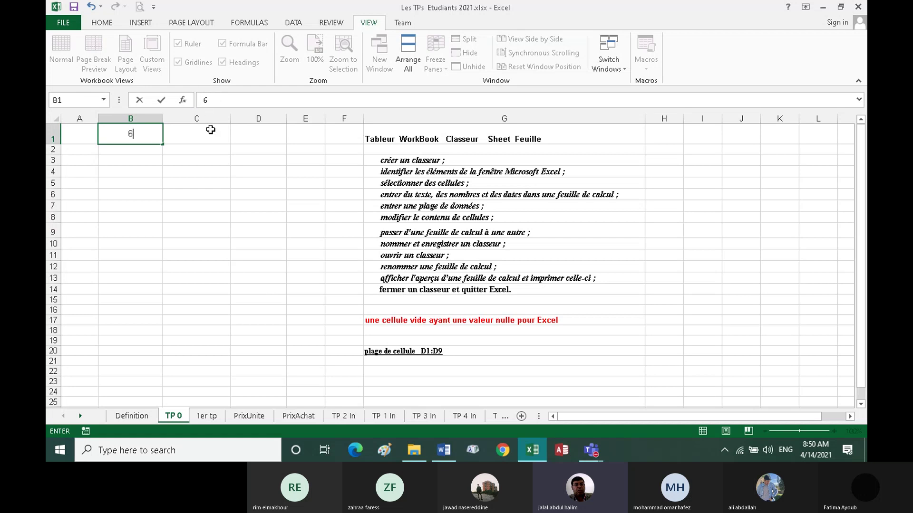
type("00")
left_click(162, 101)
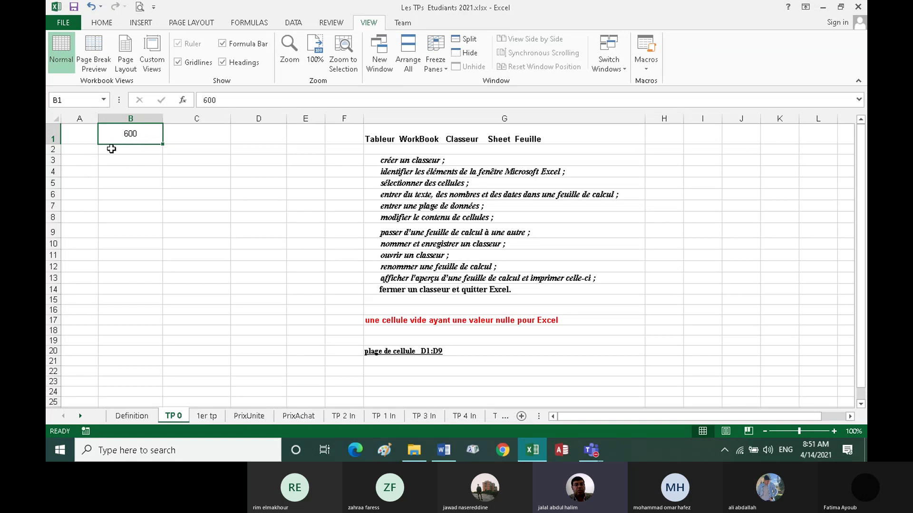
left_click(124, 148)
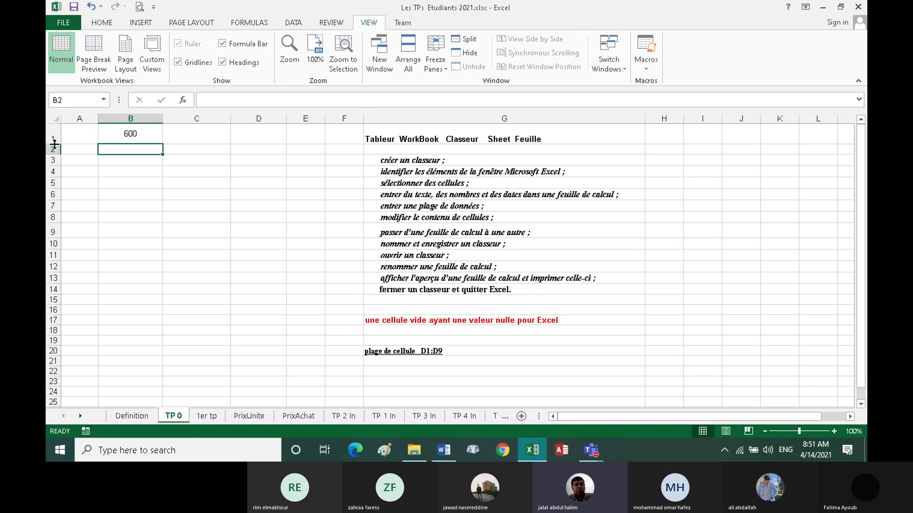
Adjust the heights of rows 1 to 3, shortening row 1
left_click_drag(54, 144, 54, 137)
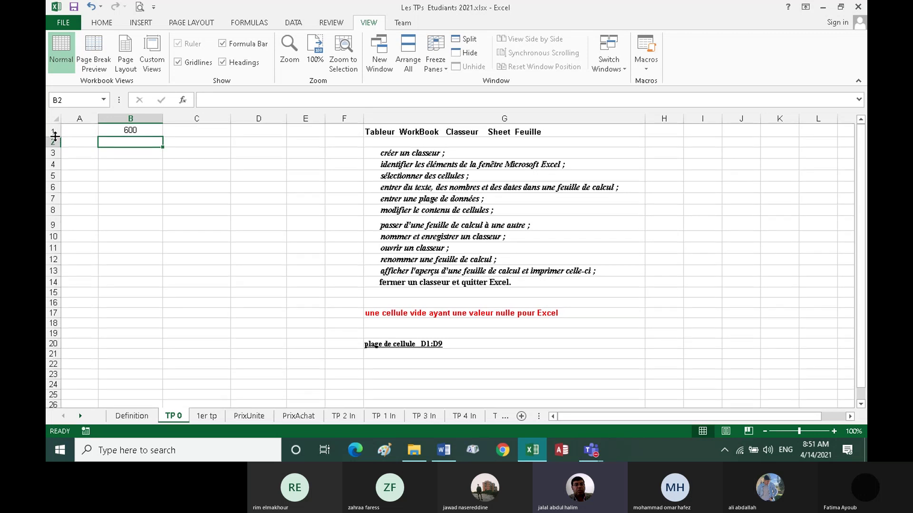
left_click_drag(52, 147, 53, 152)
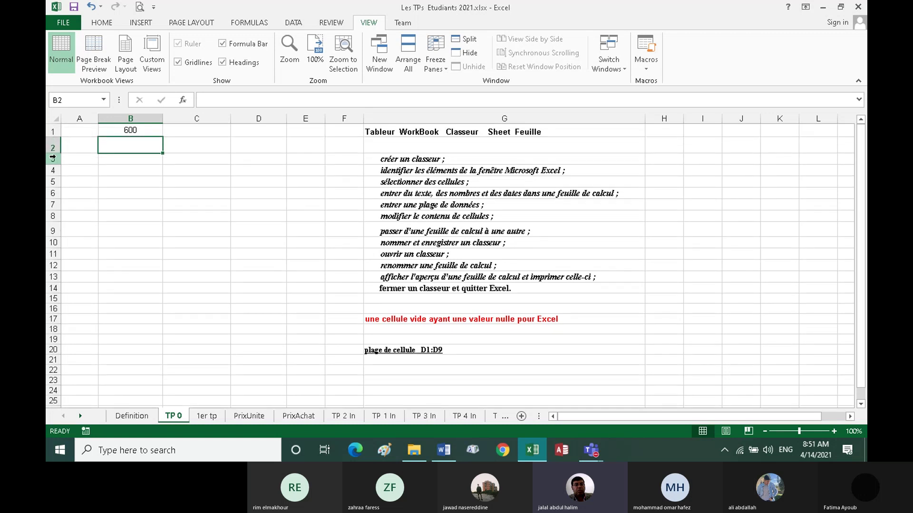
left_click_drag(53, 165, 53, 169)
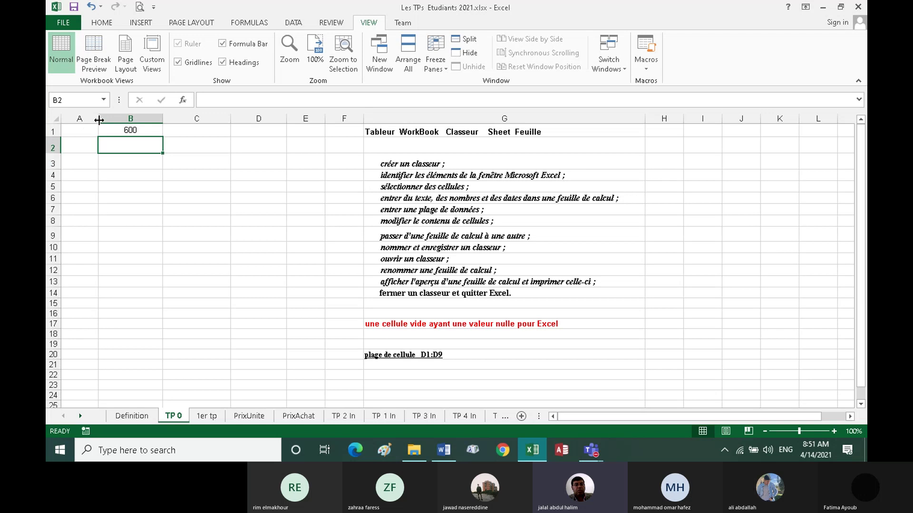
Widen columns A and B, narrow column C to 11.71, and select column E
left_click_drag(99, 120, 114, 122)
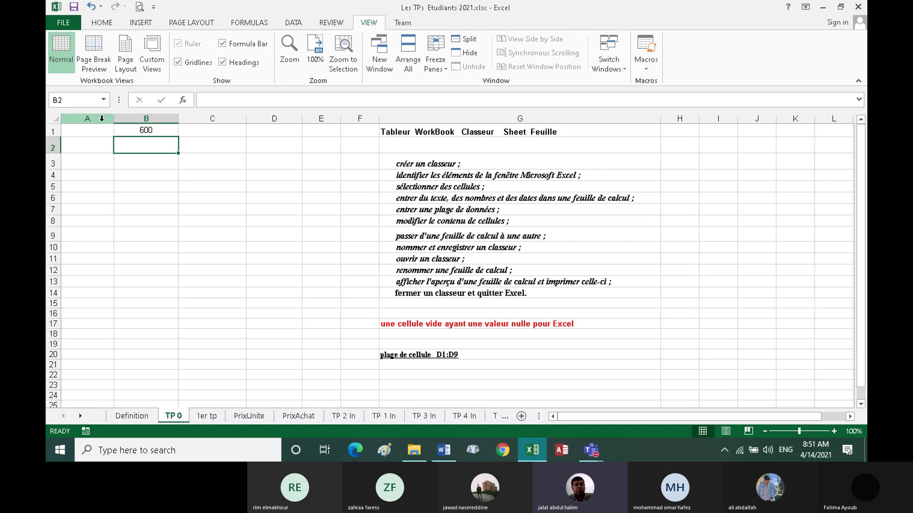
left_click_drag(179, 119, 187, 120)
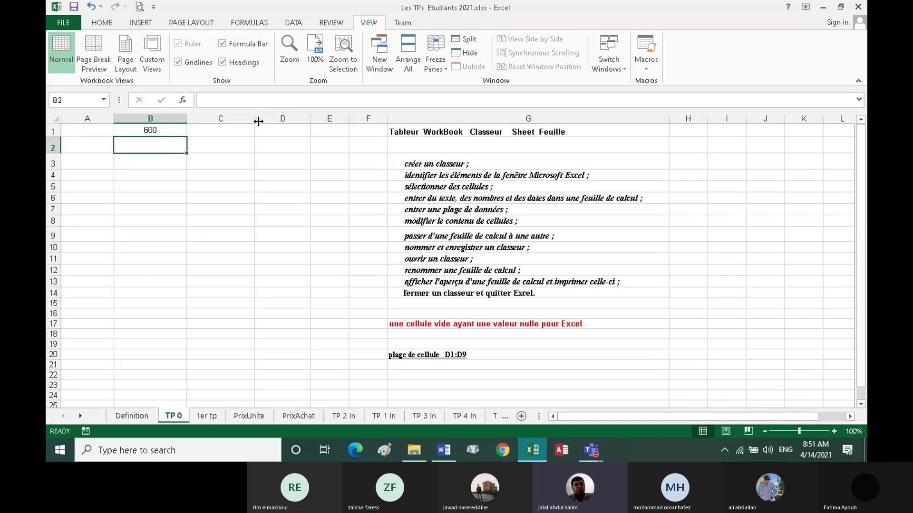
left_click_drag(255, 120, 238, 120)
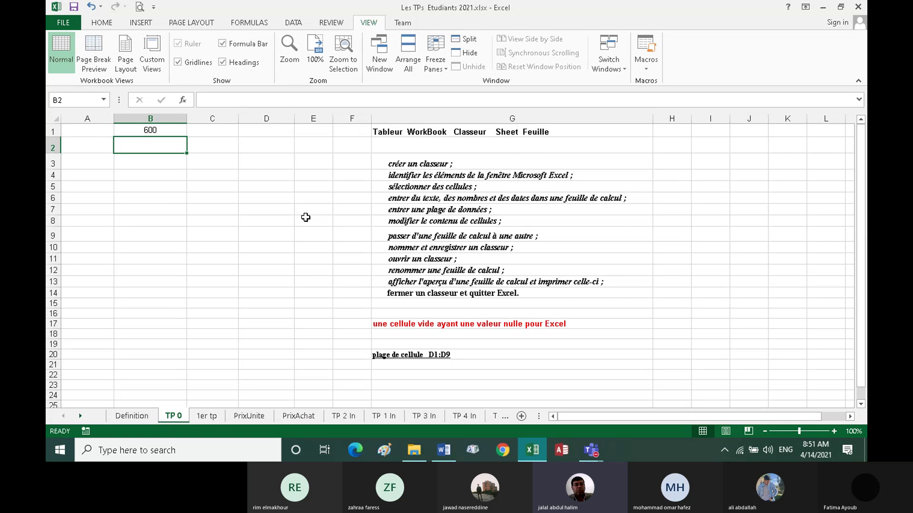
left_click(308, 117)
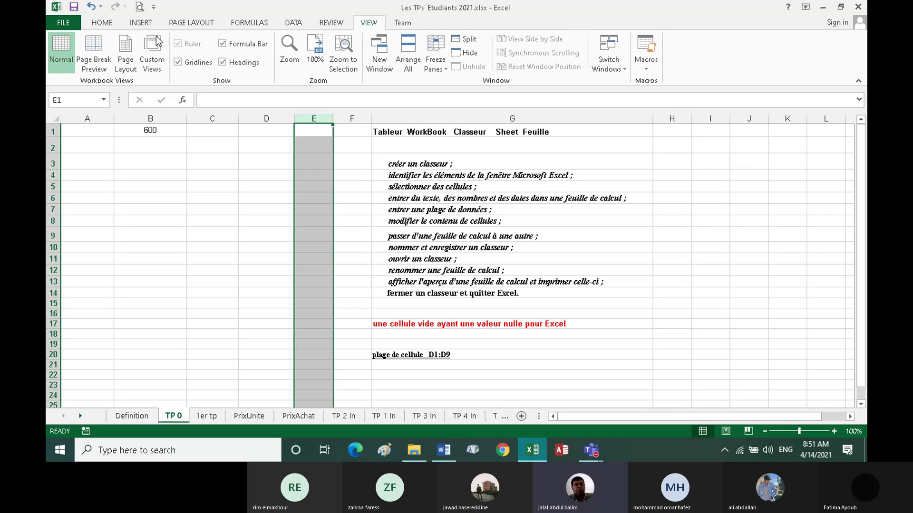
left_click(103, 23)
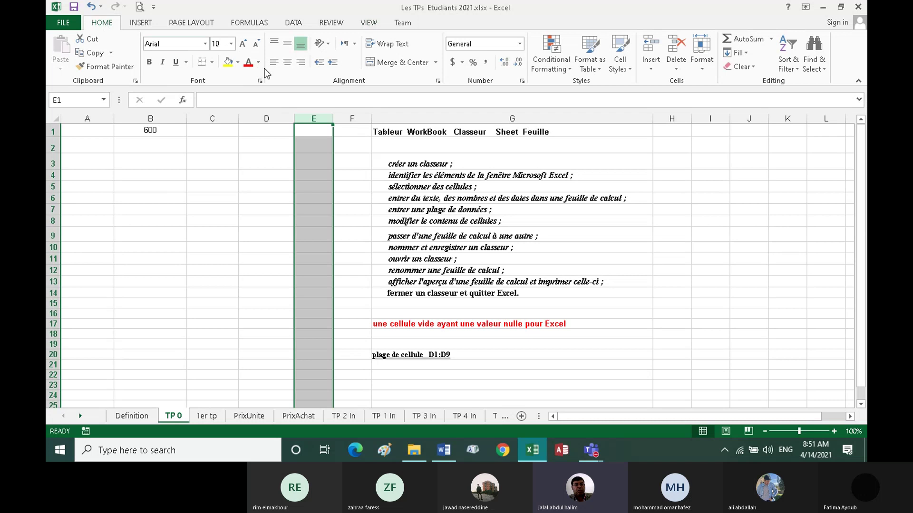
left_click(674, 70)
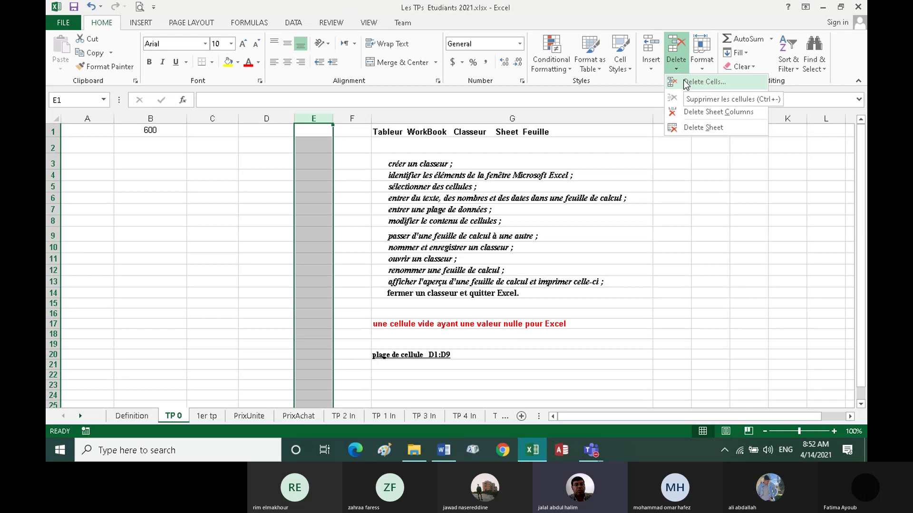
left_click(704, 112)
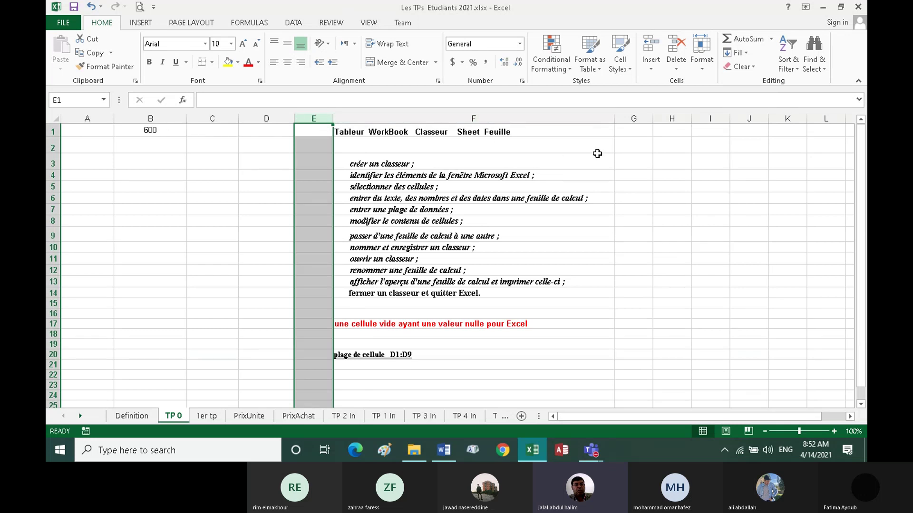
left_click(91, 8)
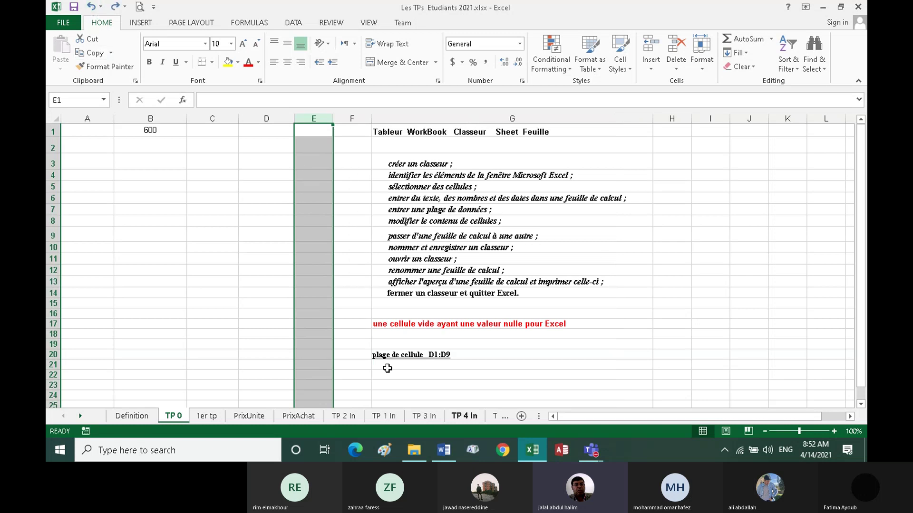
left_click(348, 199)
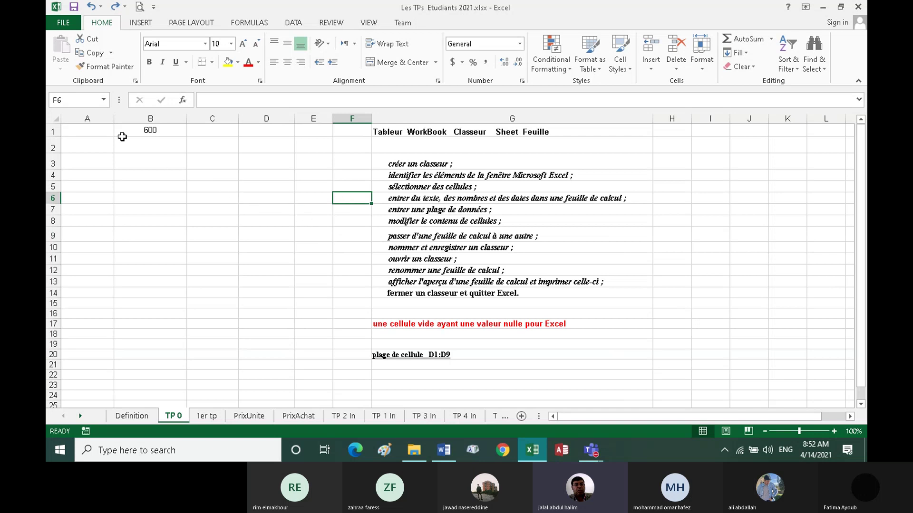
left_click(150, 114)
Make row 1 taller and enter 400 in cell B2 below the 600
left_click_drag(56, 136, 58, 141)
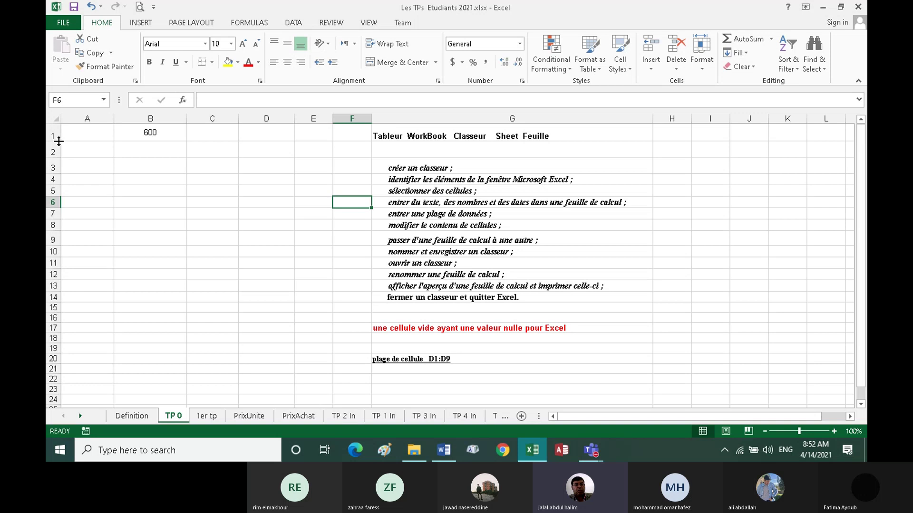
left_click(143, 150)
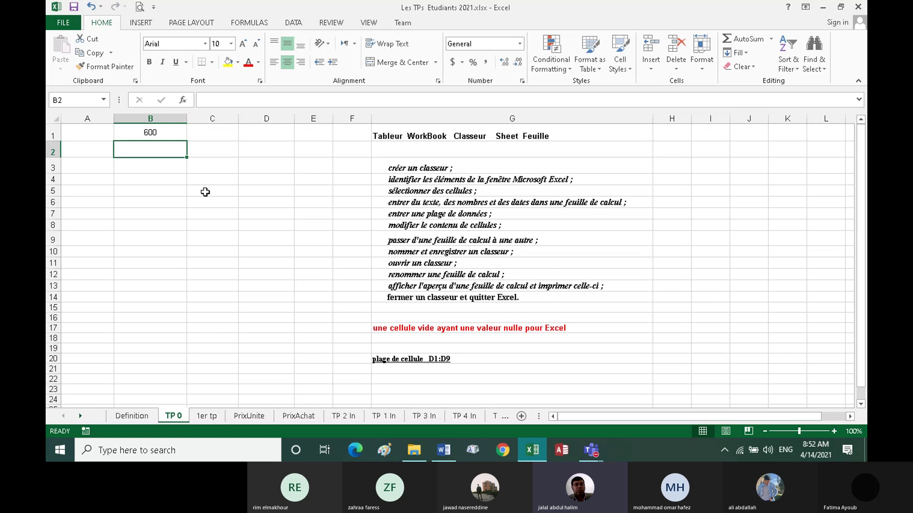
type("400")
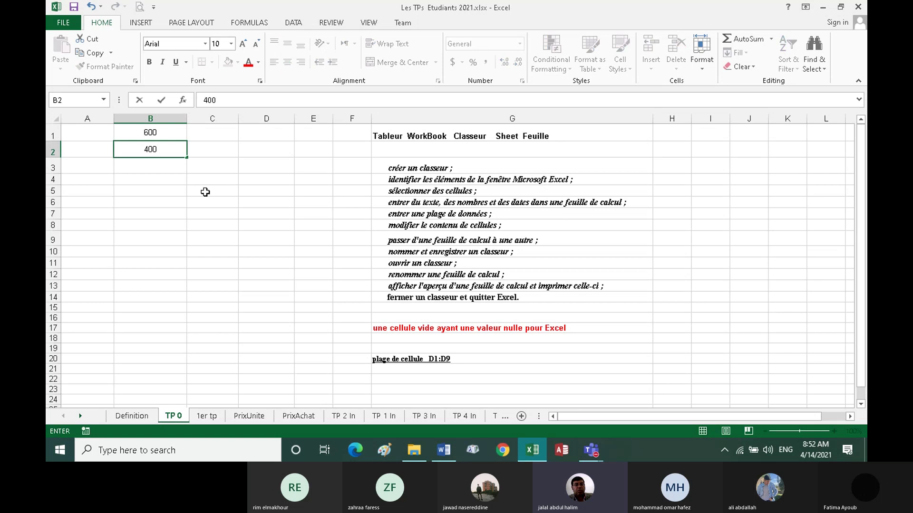
key("Return")
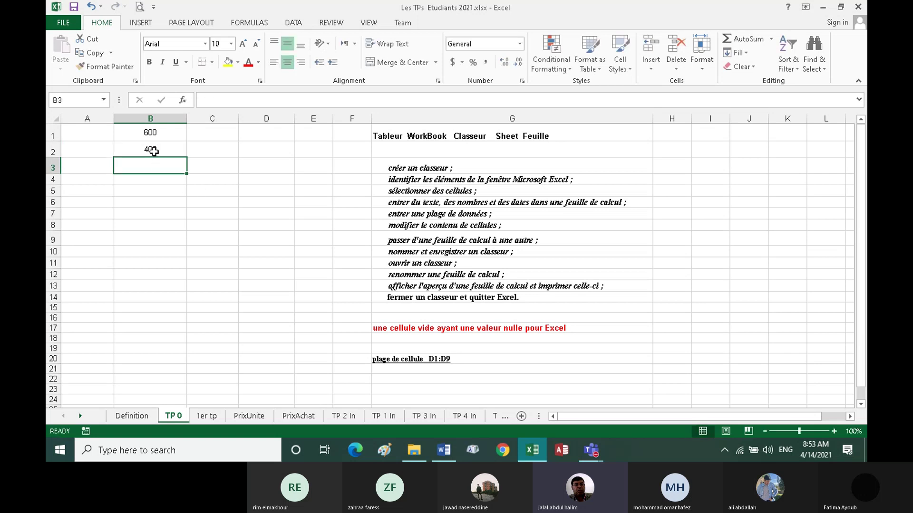
left_click(154, 152)
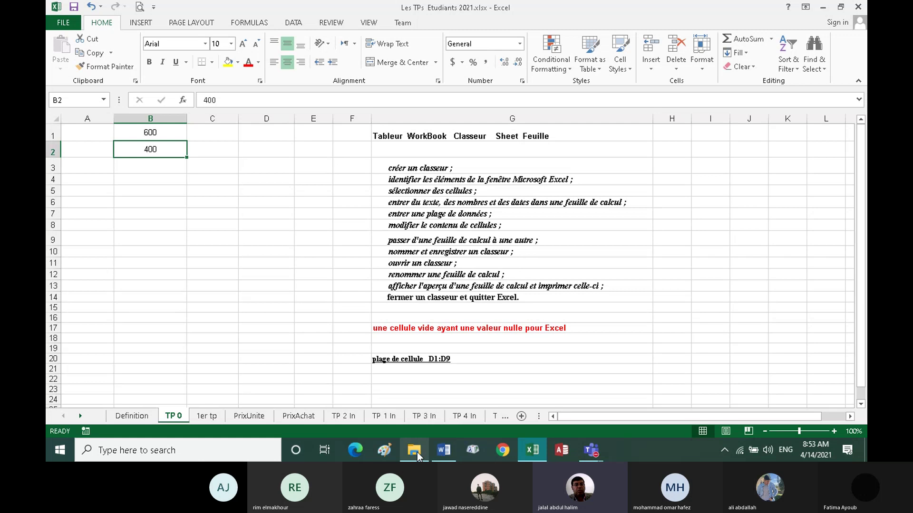
left_click(529, 449)
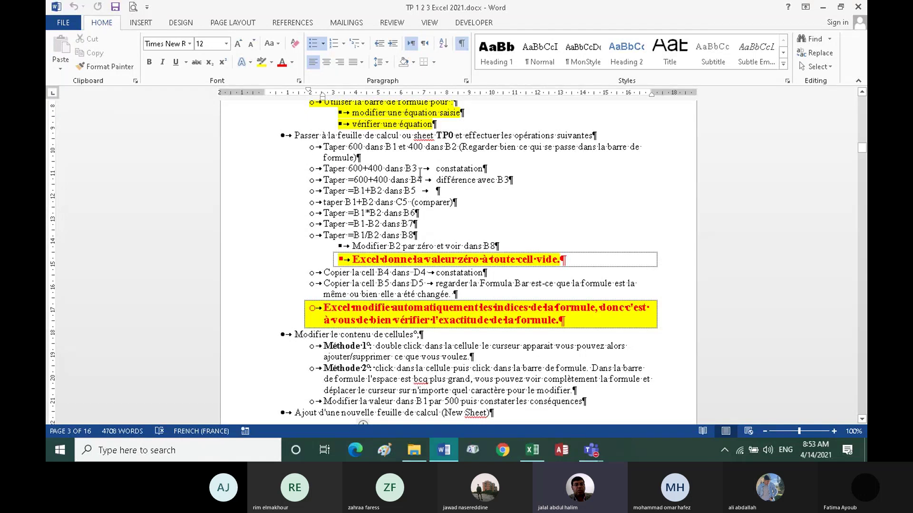
left_click(531, 452)
left_click(148, 169)
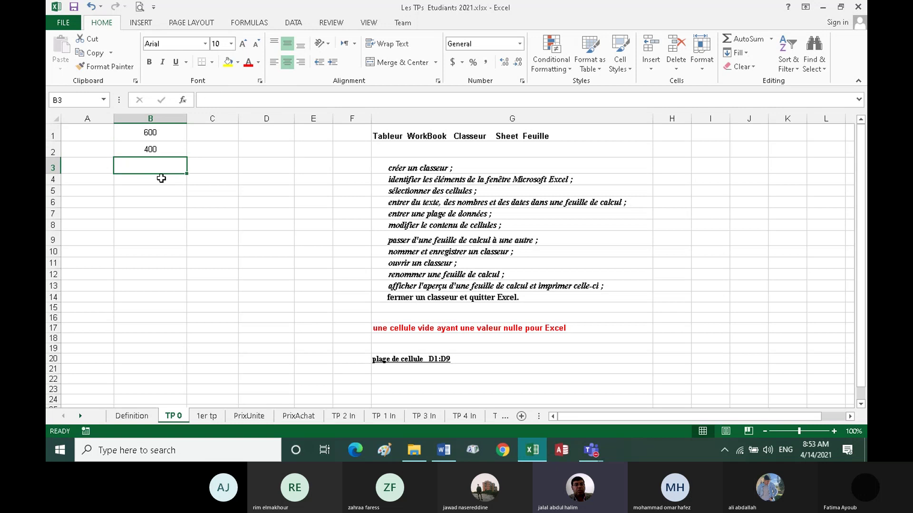
Enter 600+400 in B3 and confirm in the formula bar that it stays as text
type("600")
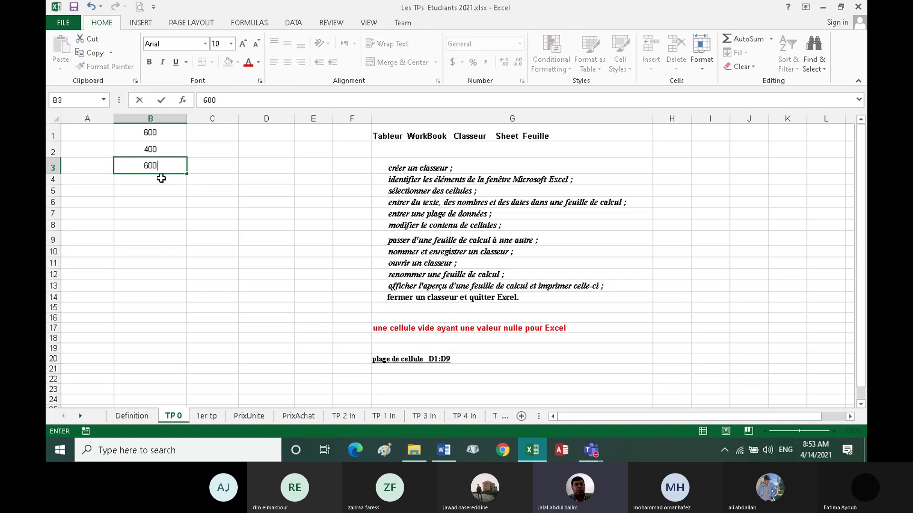
type("+")
type("40")
type("0")
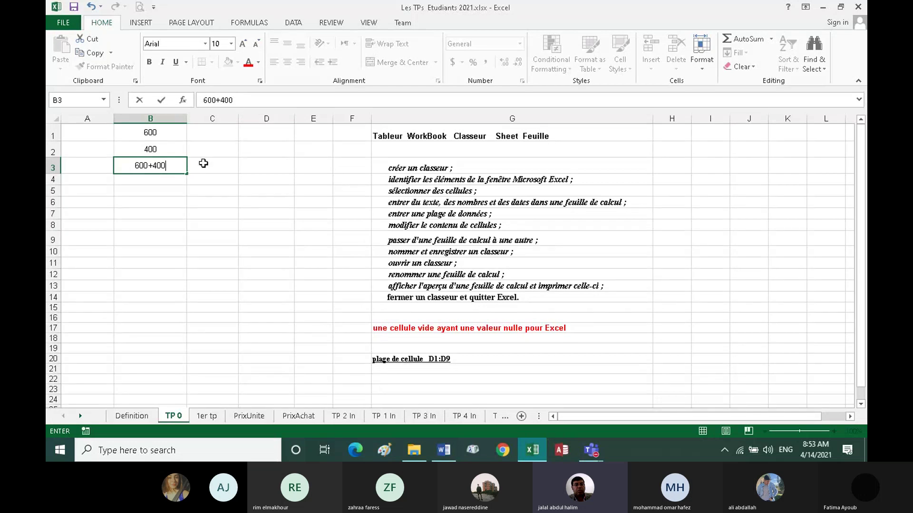
key("Return")
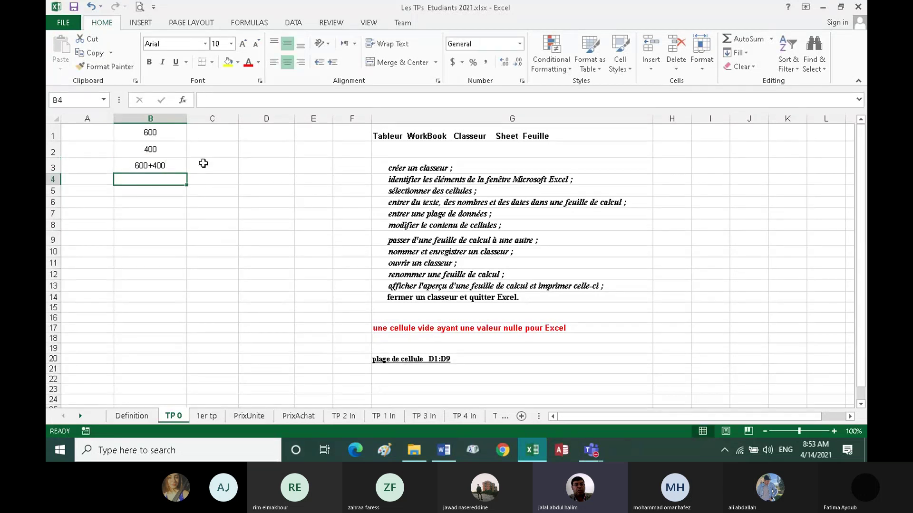
left_click(164, 166)
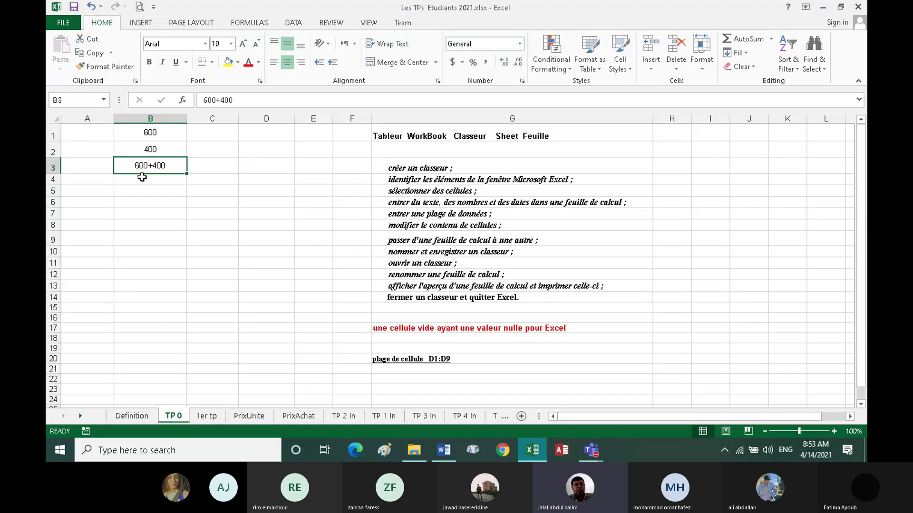
left_click(167, 179)
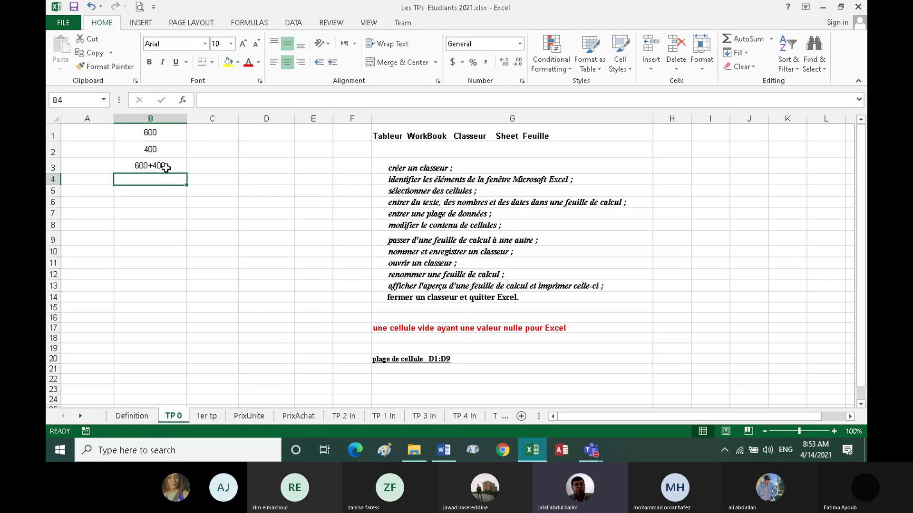
left_click(167, 168)
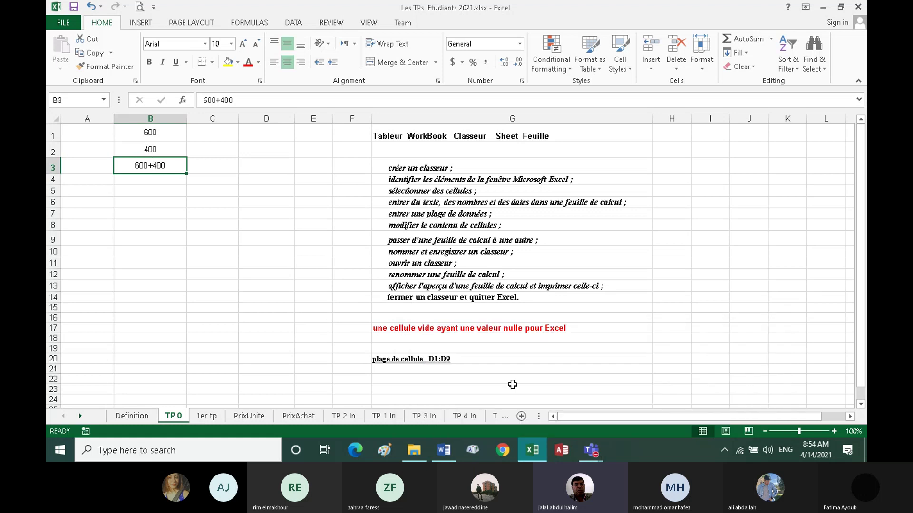
Look over the Teams meeting's participants list, then switch back to the Excel workbook
left_click(590, 454)
mouse_move(590, 449)
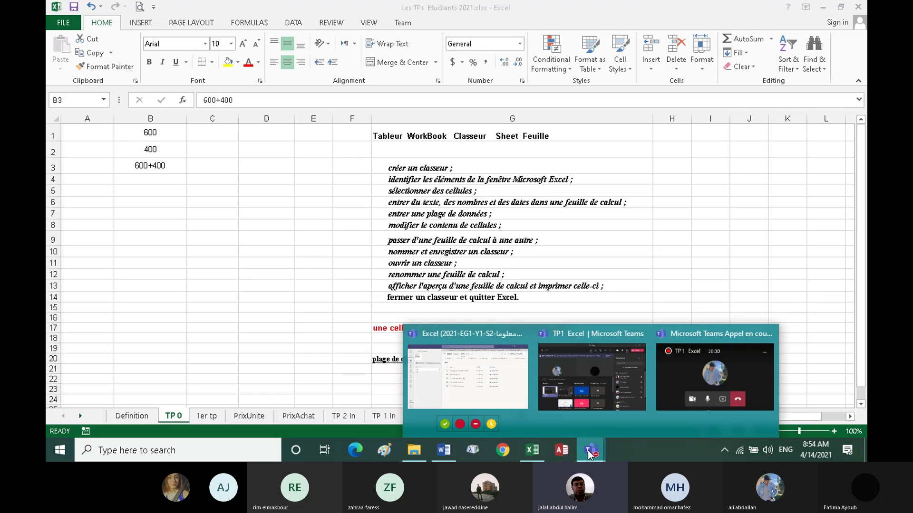
left_click(577, 334)
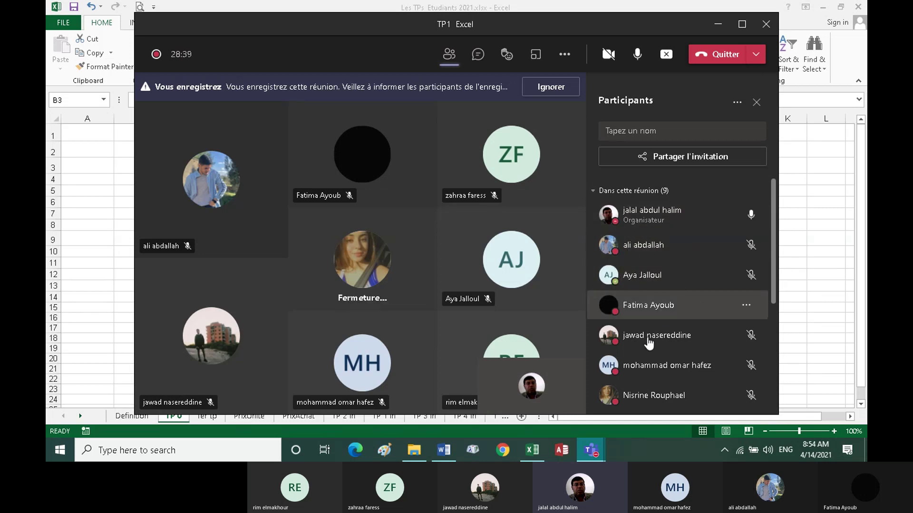
scroll(633, 349, "down", 3)
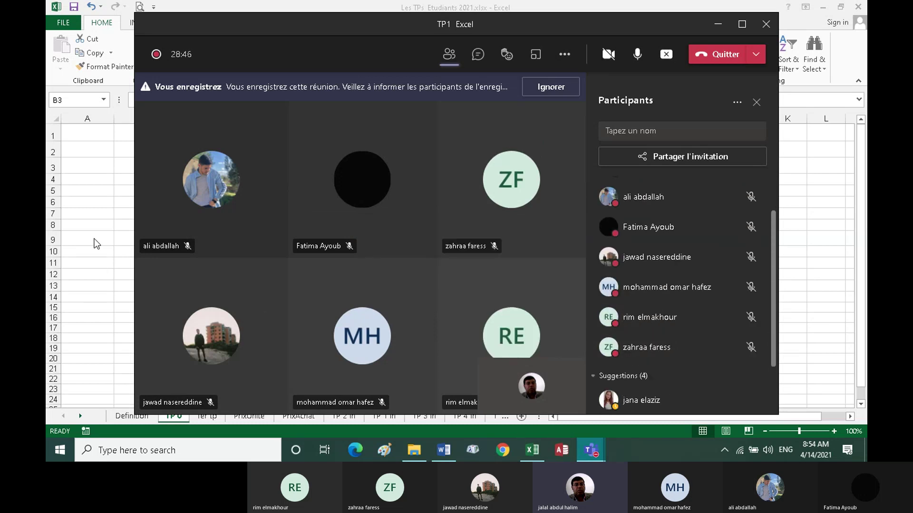
key("alt+Tab")
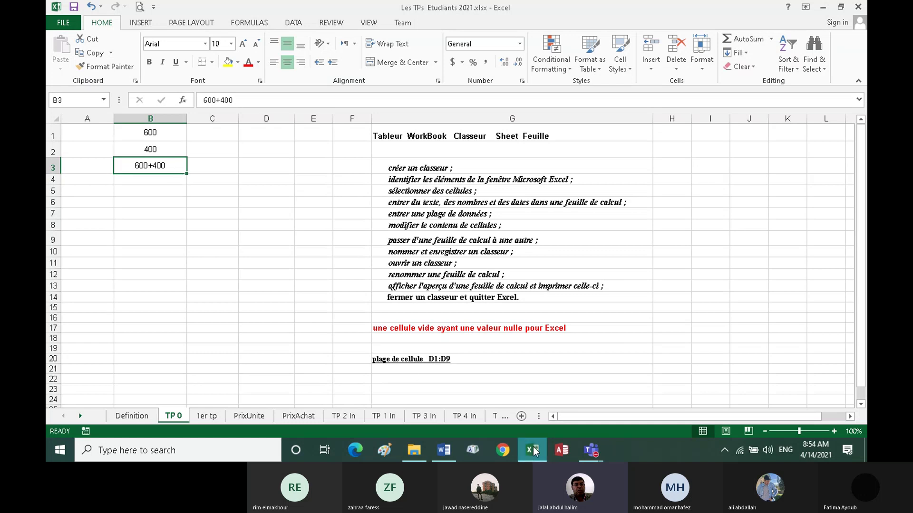
left_click(444, 451)
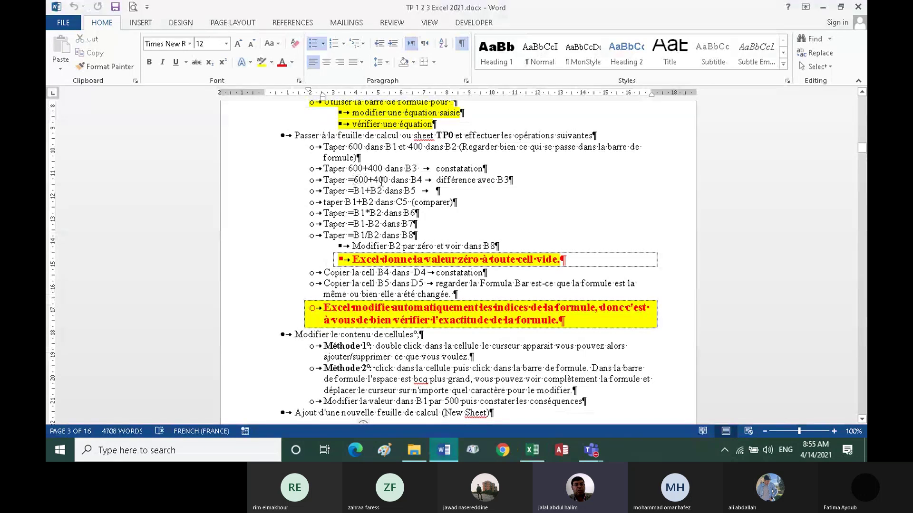
left_click(535, 452)
left_click(138, 180)
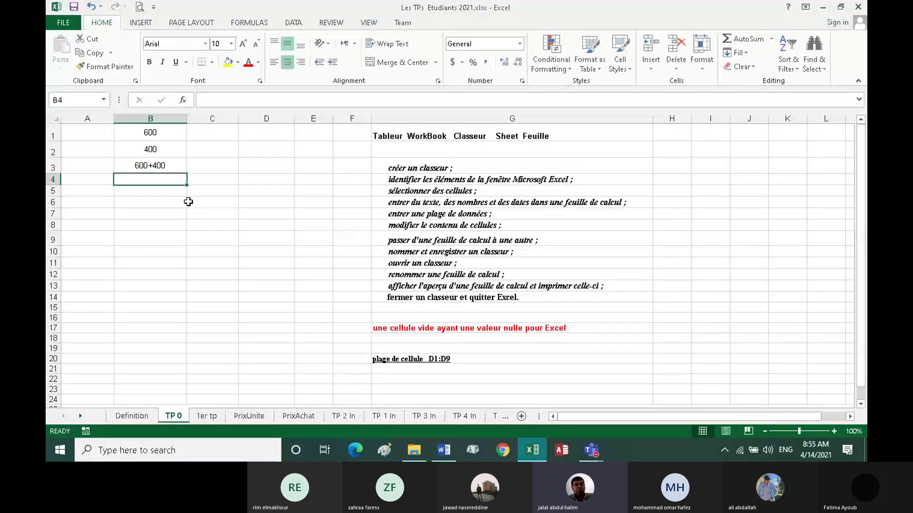
Enter the formula =600+400 in B4 and check that it shows 1000
type("=")
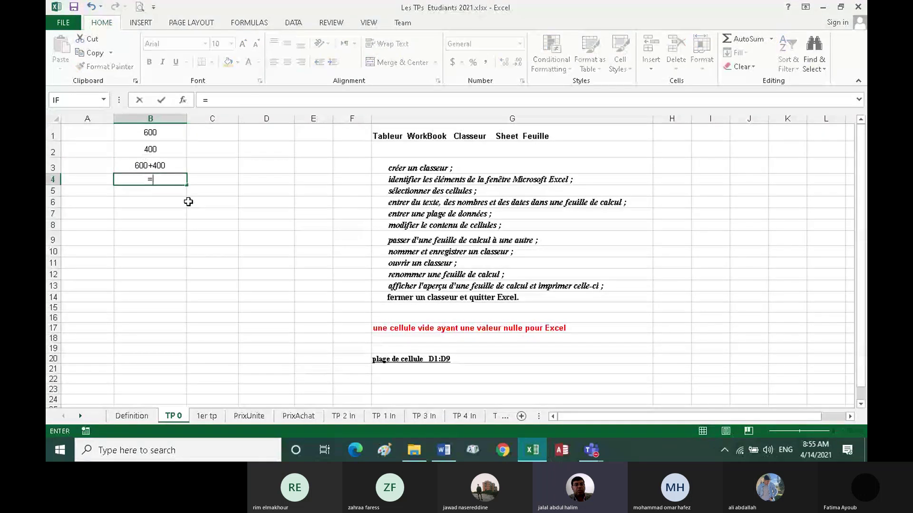
type("600")
type("+4")
type("00")
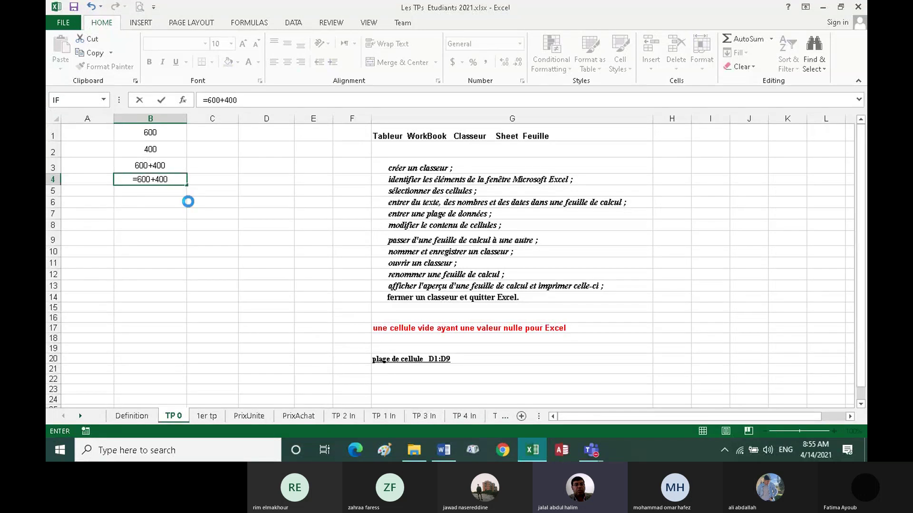
key("Return")
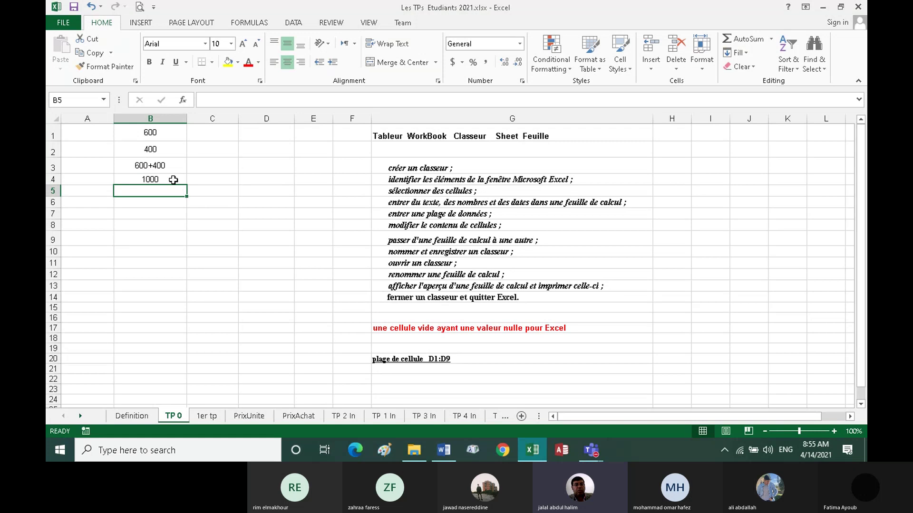
left_click(172, 180)
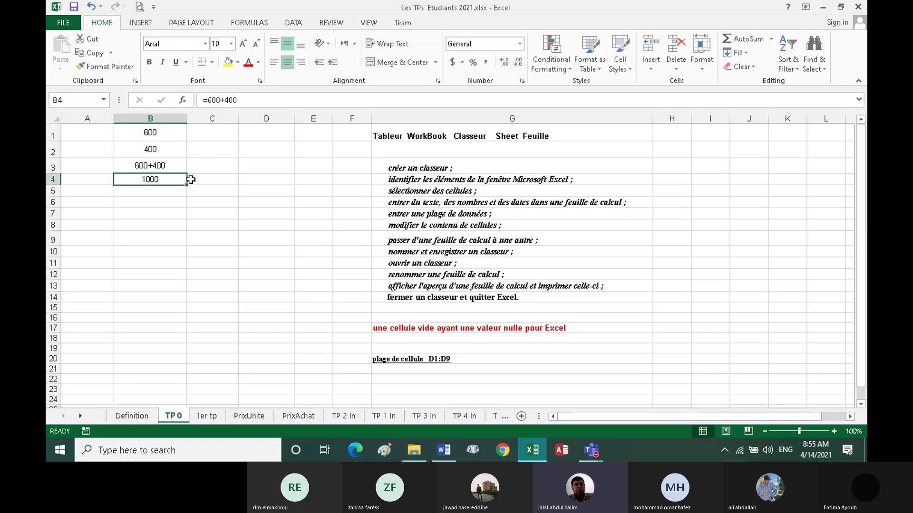
left_click(168, 166)
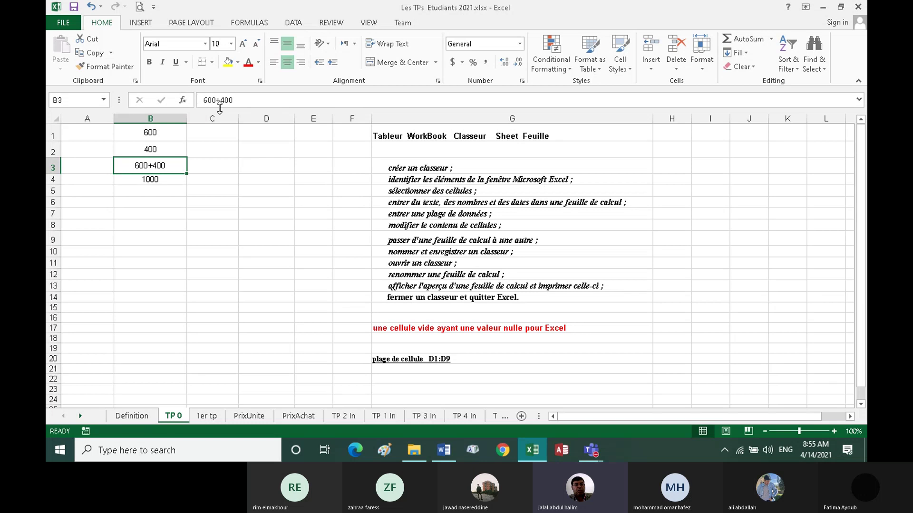
left_click(162, 180)
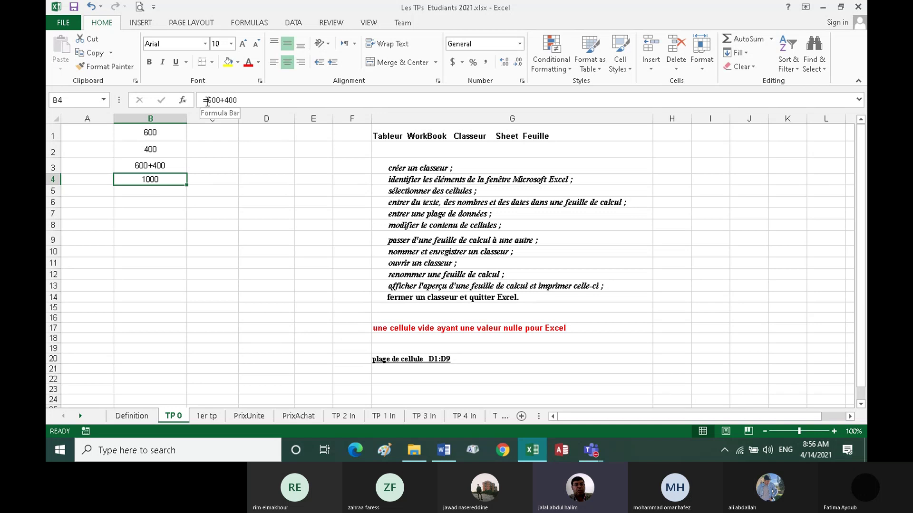
left_click(166, 167)
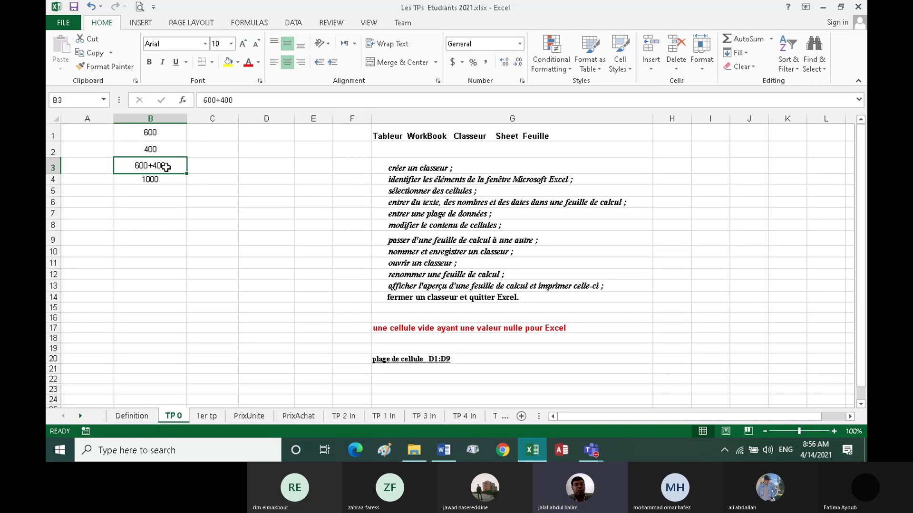
left_click(167, 182)
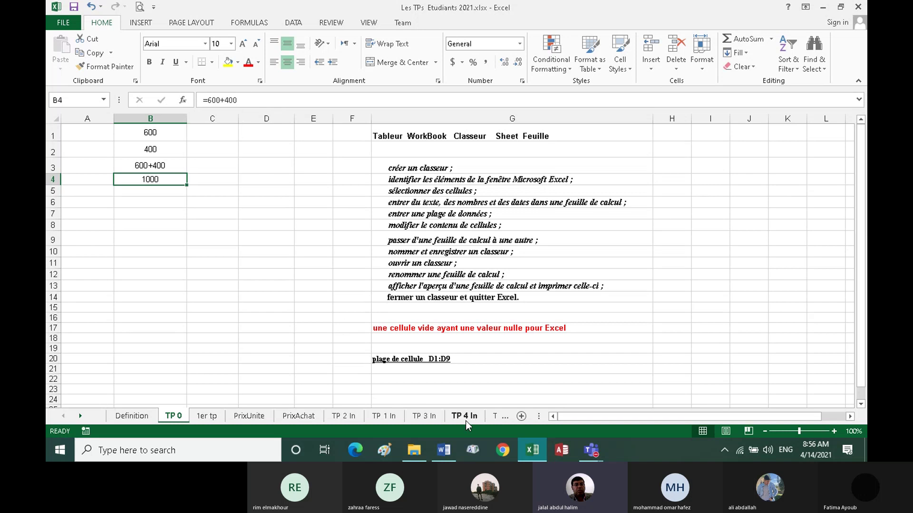
left_click(531, 451)
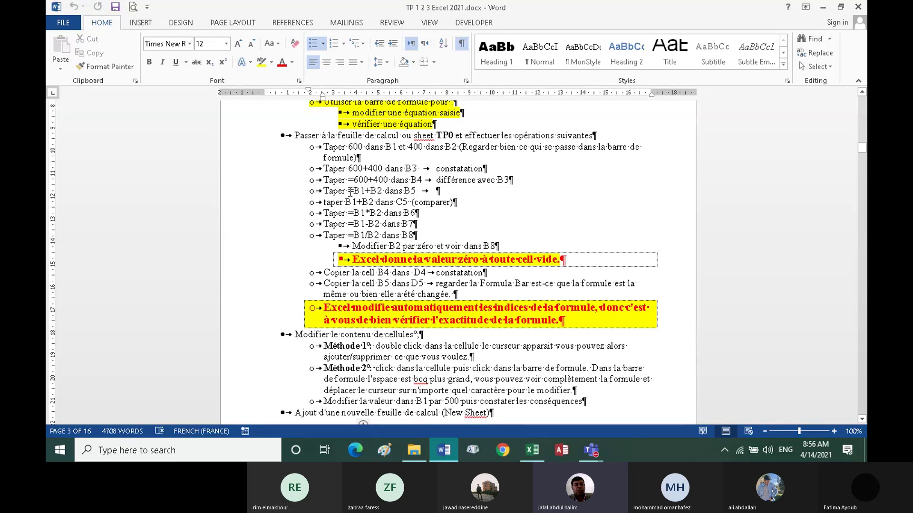
left_click(528, 450)
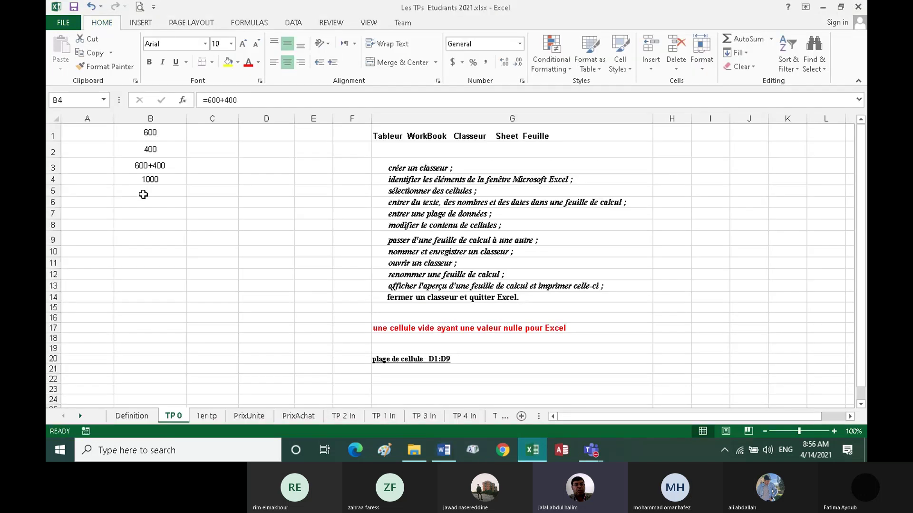
left_click(144, 192)
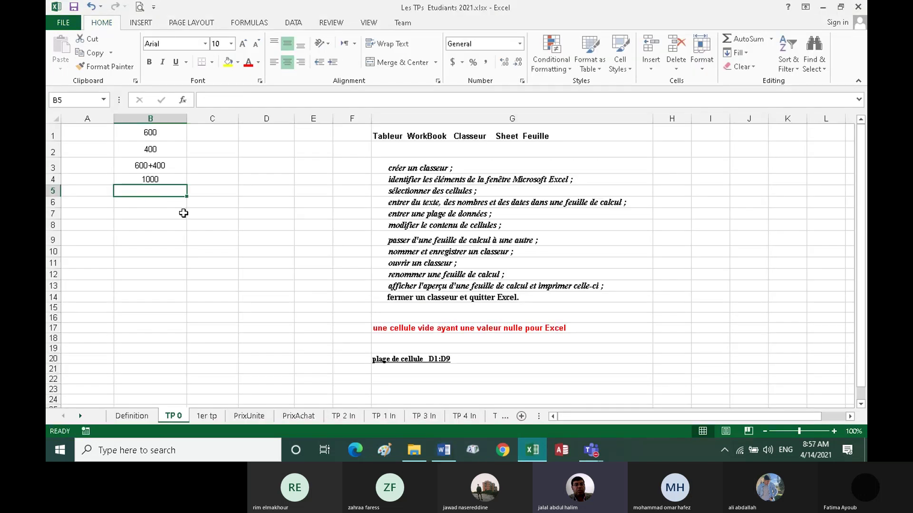
Enter the formula =B1+B2 in B5 and reselect it to view the formula
type("=")
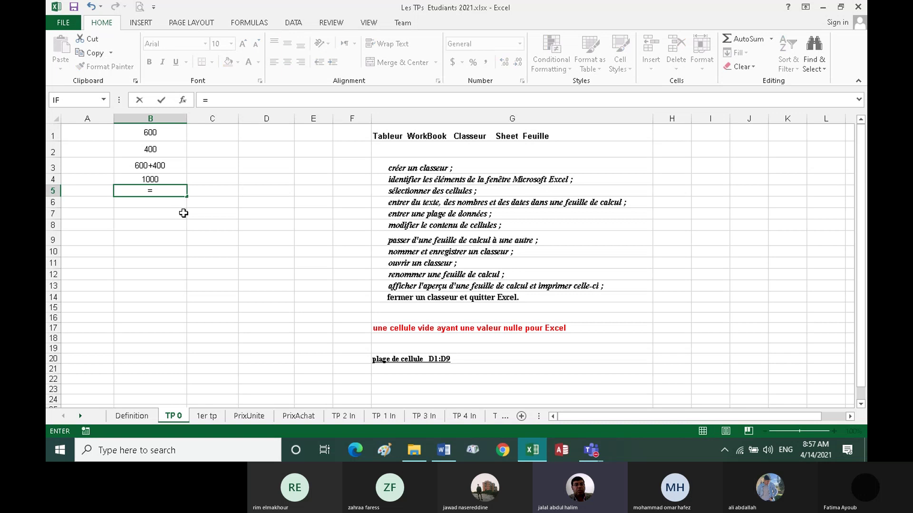
type("b1")
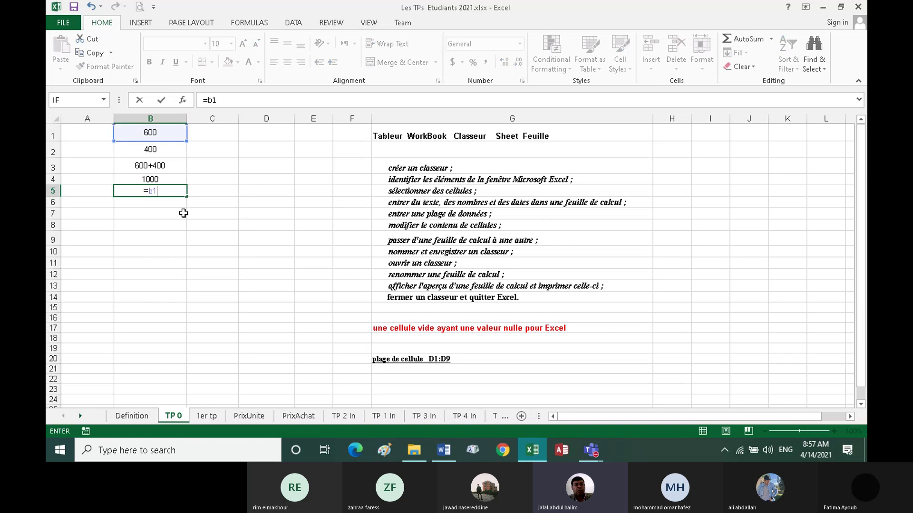
type("+b")
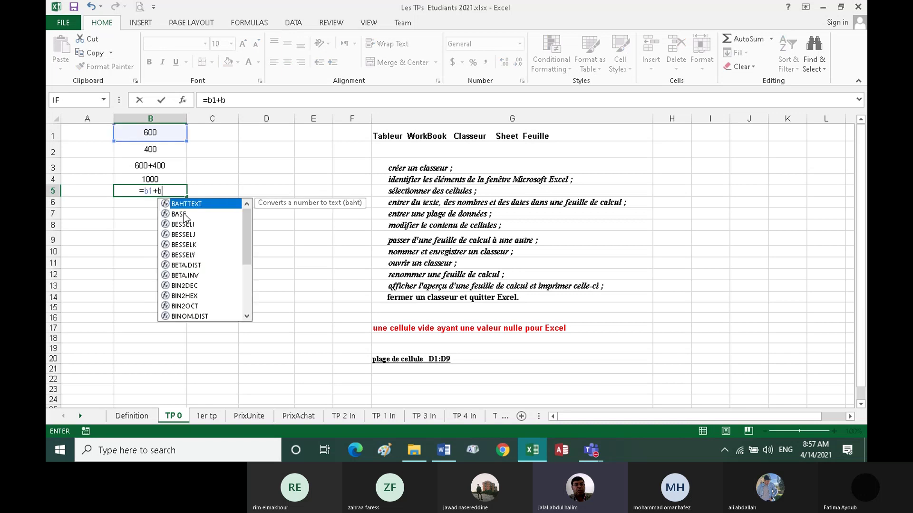
type("2")
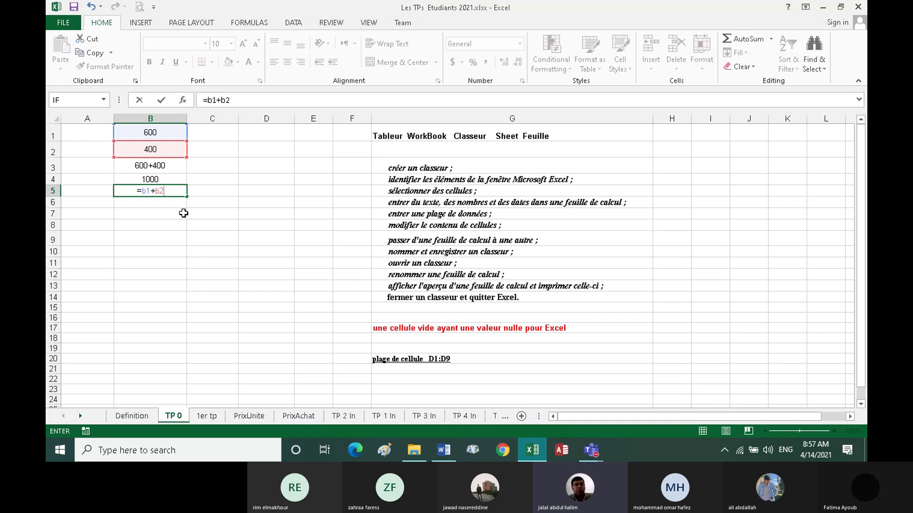
key("Return")
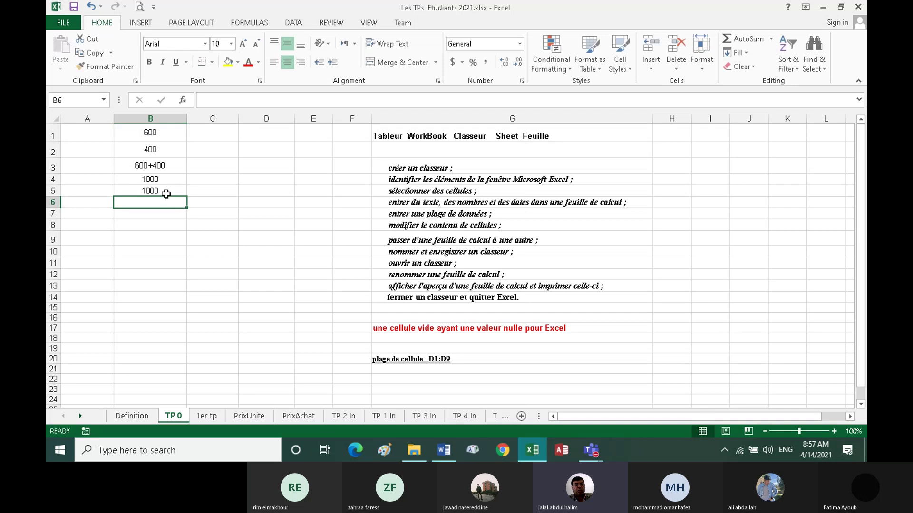
left_click(164, 192)
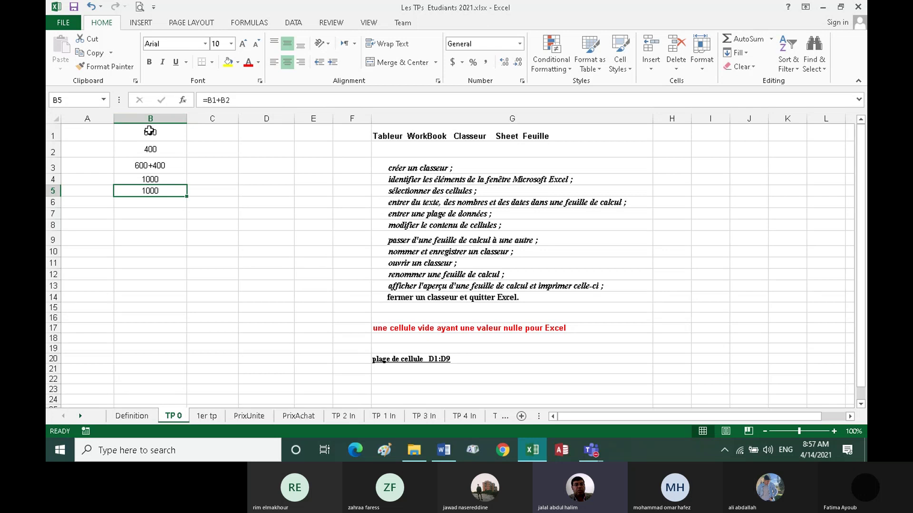
Compare the input values in B1 (600) and B2 (400) with B5's formula
left_click(157, 135)
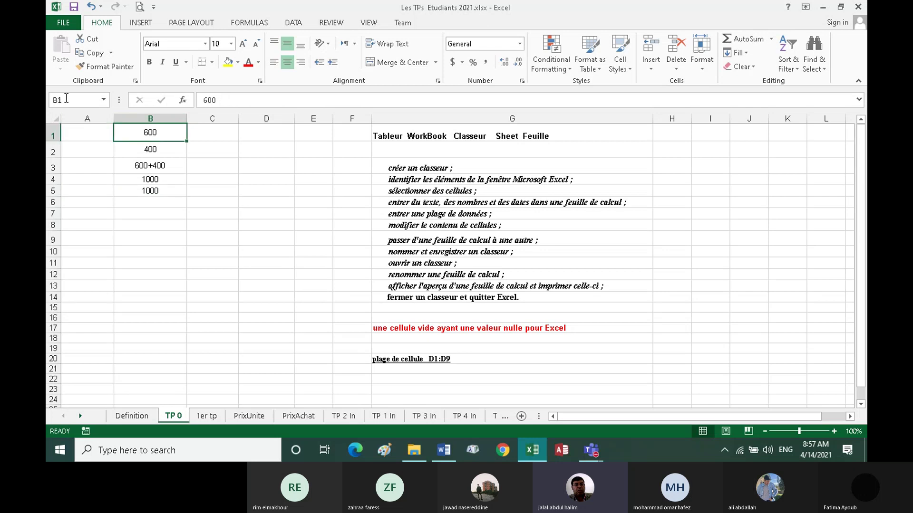
left_click(153, 150)
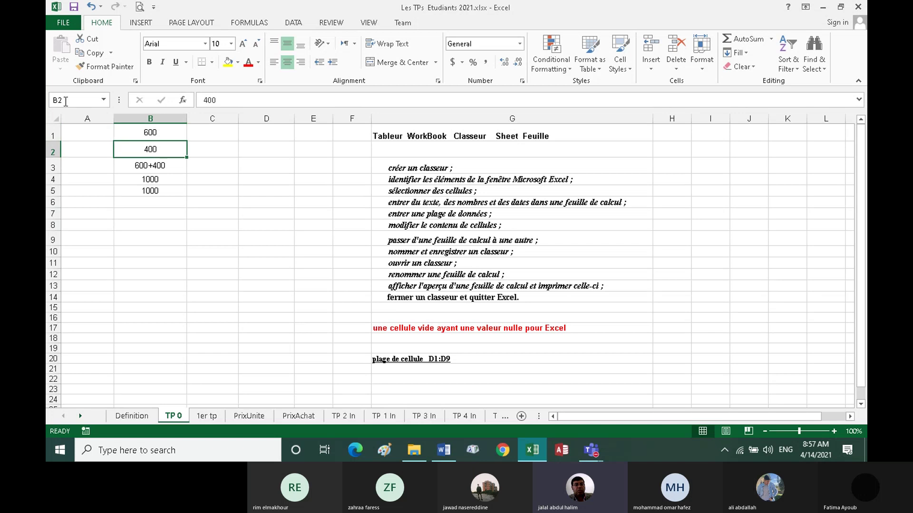
left_click(158, 192)
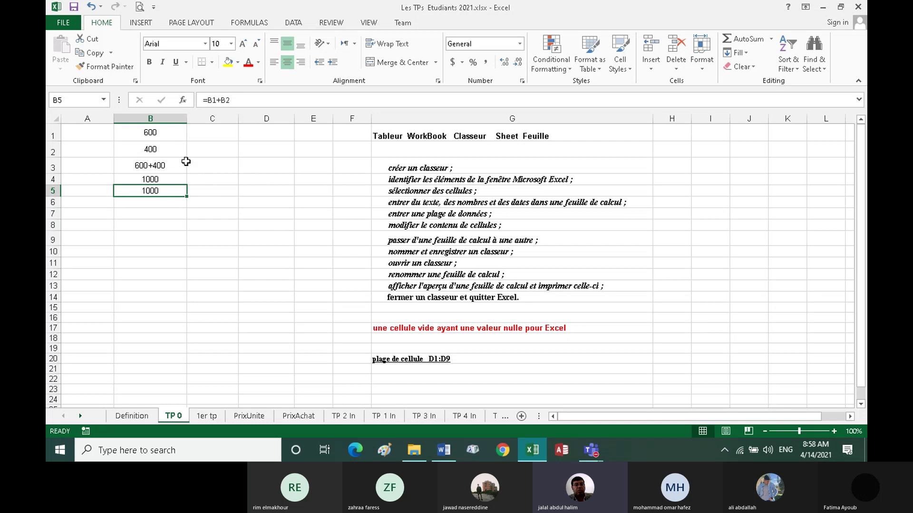
Replace the 600 in cell B1 with 100
left_click(156, 134)
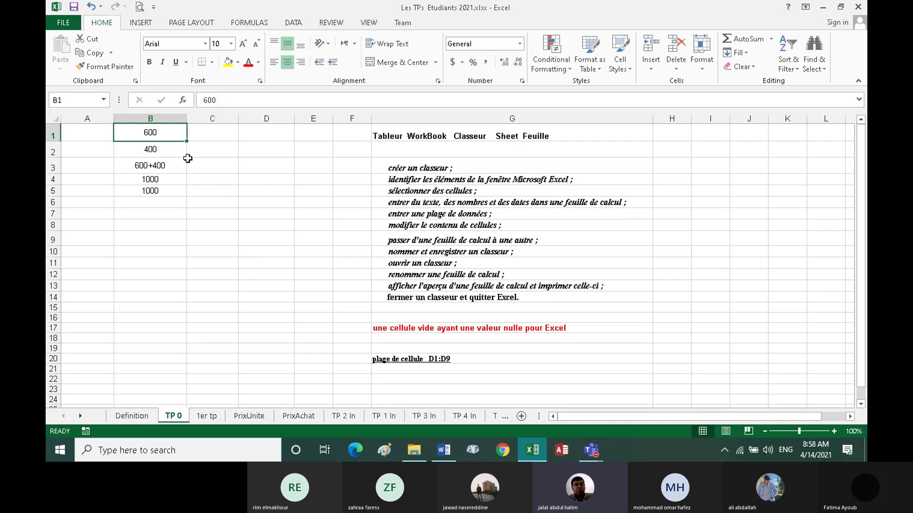
type("10")
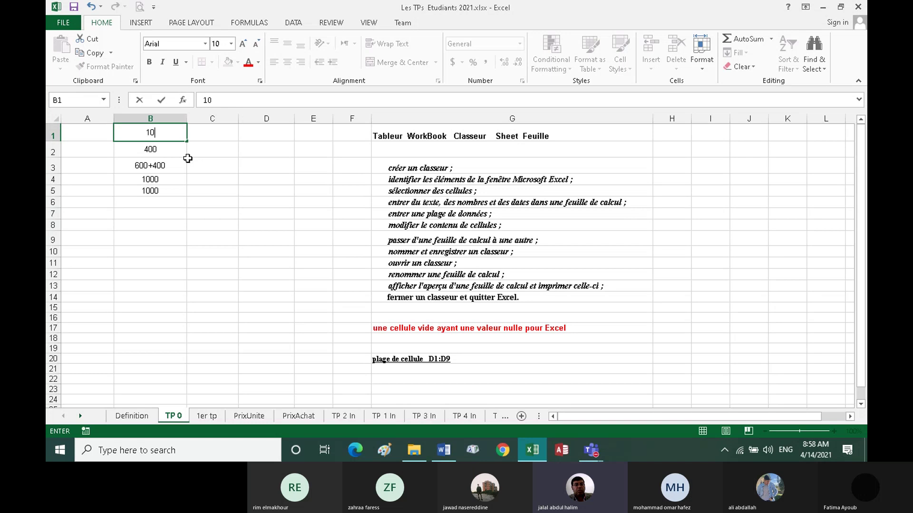
type("0")
key("Return")
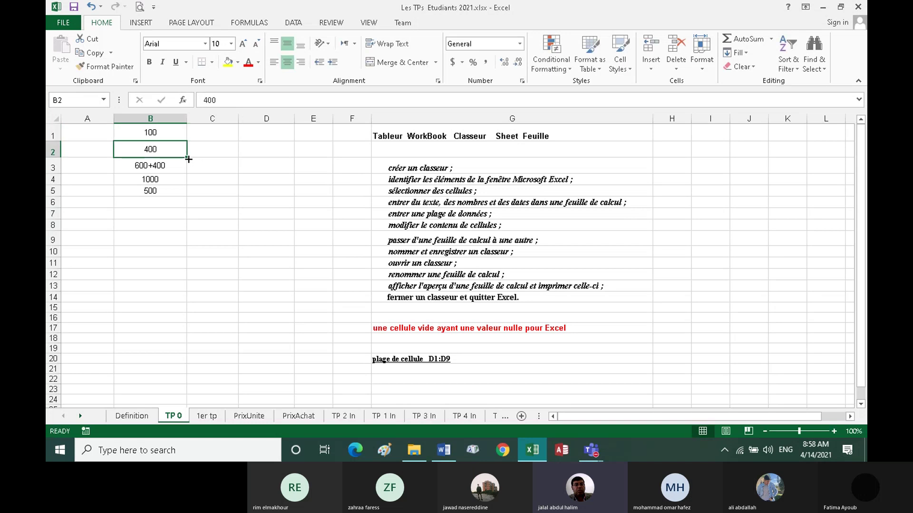
Compare the =B1+B2 formula in B5, now 500, with the content of B4
left_click(166, 191)
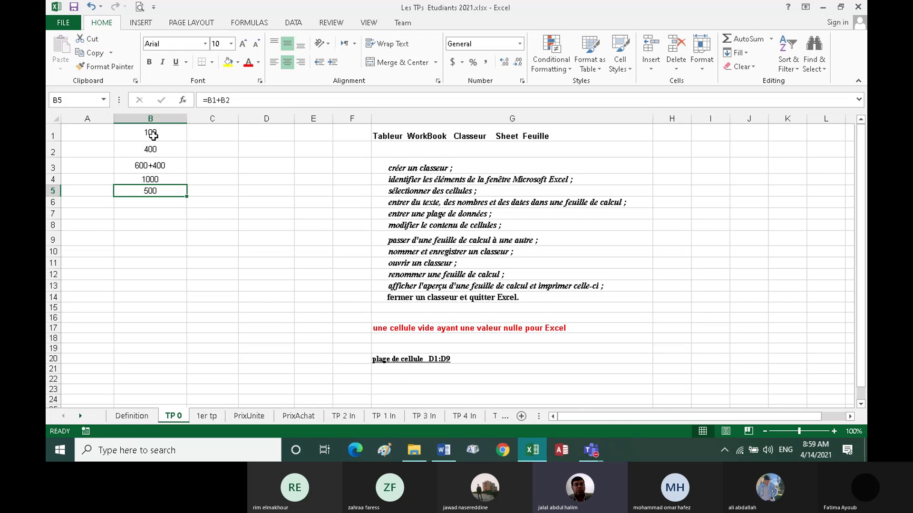
left_click(150, 179)
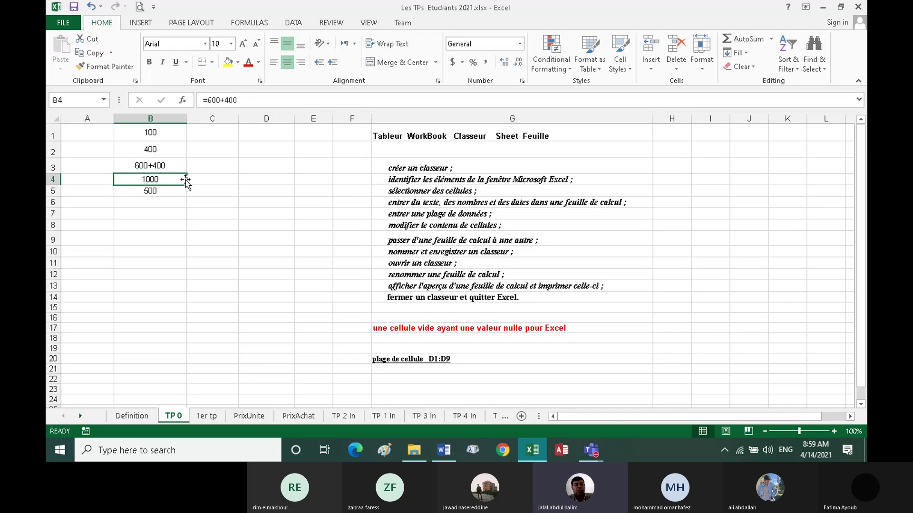
left_click(166, 191)
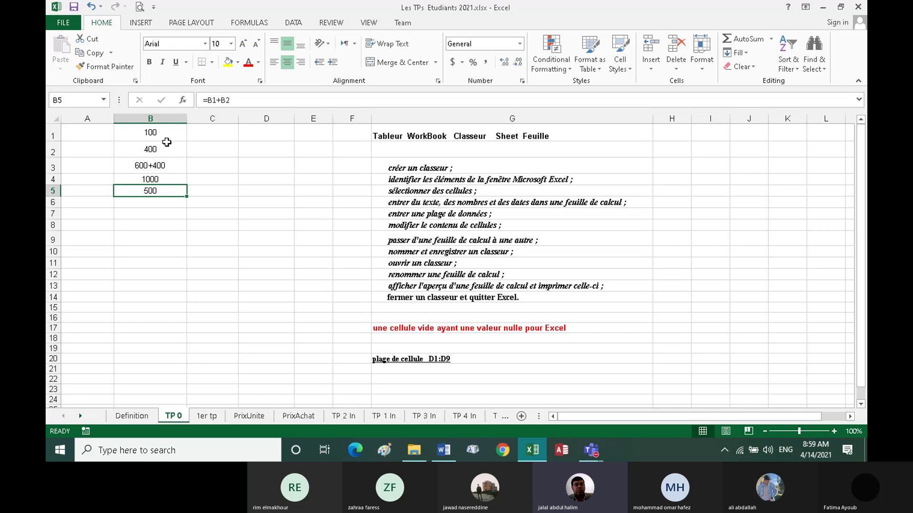
Replace the 400 in cell B2 with 120
left_click(154, 151)
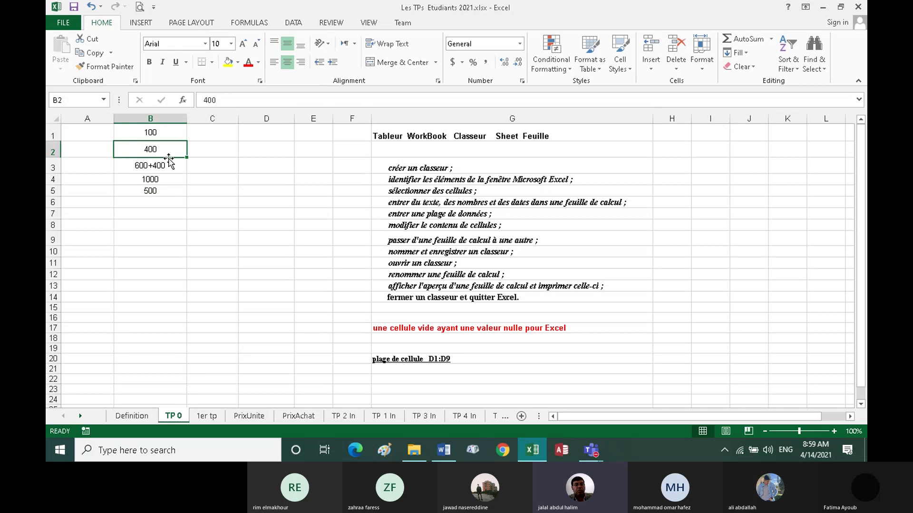
type("1")
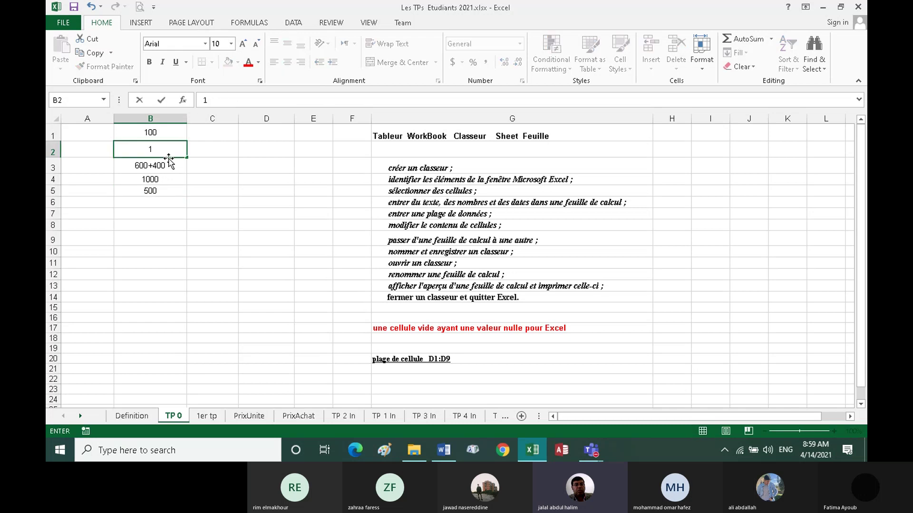
type("2")
type("0")
key("Return")
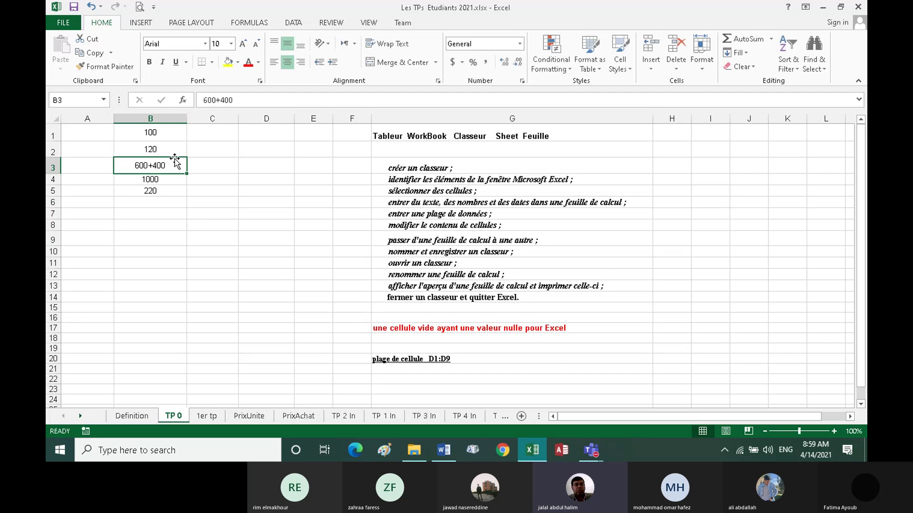
Check B5's recalculated sum of 220 against the content of B4
left_click(161, 190)
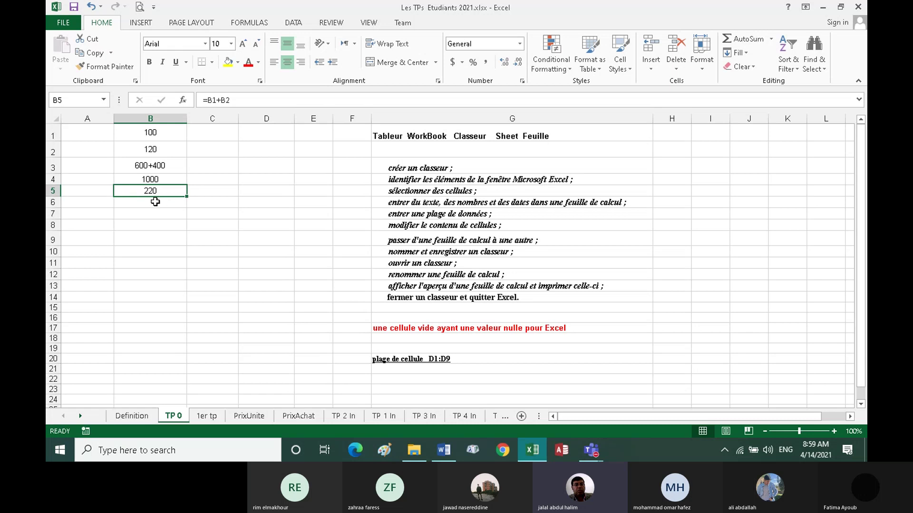
left_click(162, 179)
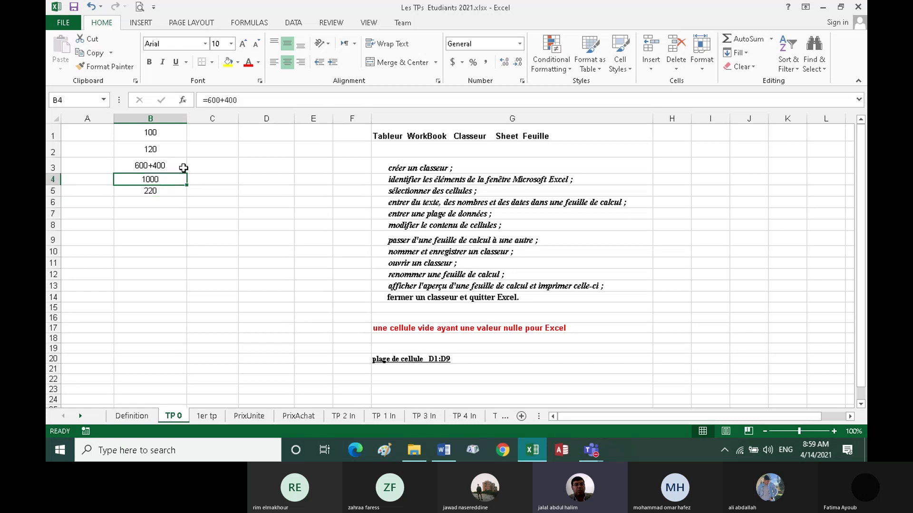
left_click(153, 195)
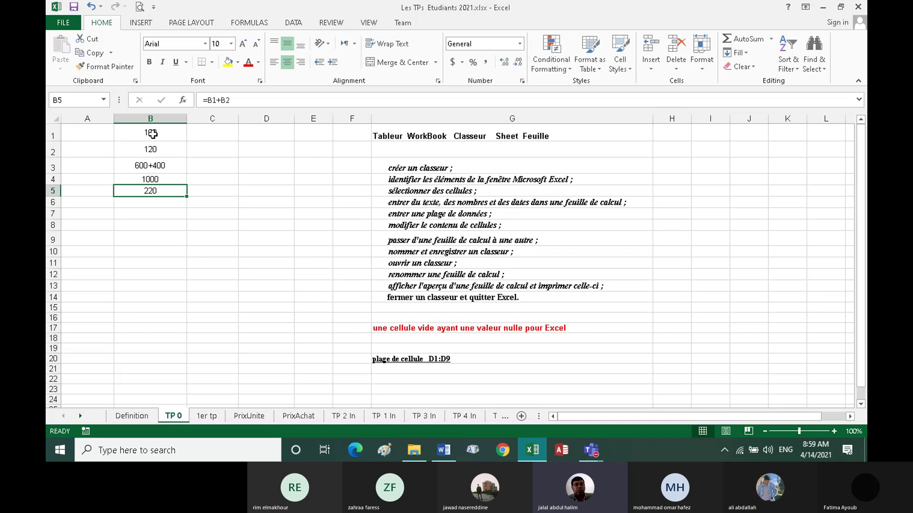
Restore 600 in B1 and 400 in B2, then confirm B5 shows 1000 and check B4
left_click(153, 134)
type("6")
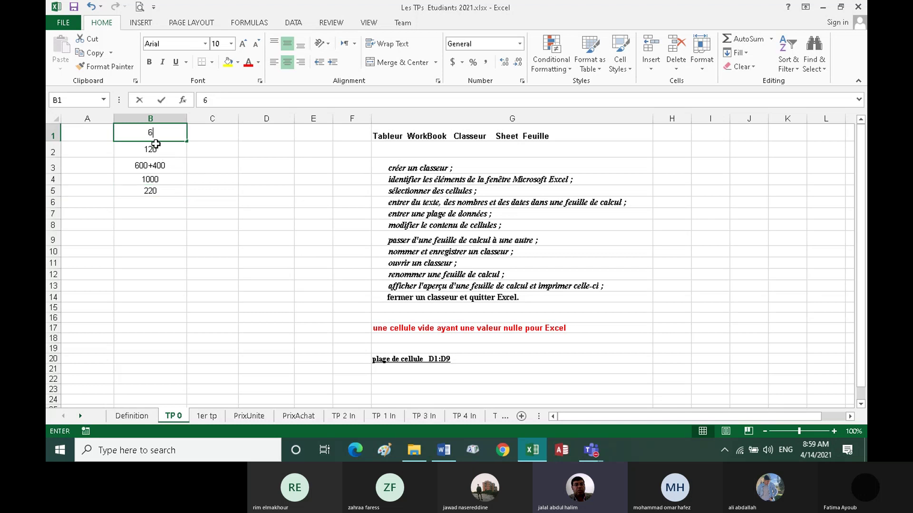
type("00")
key("Return")
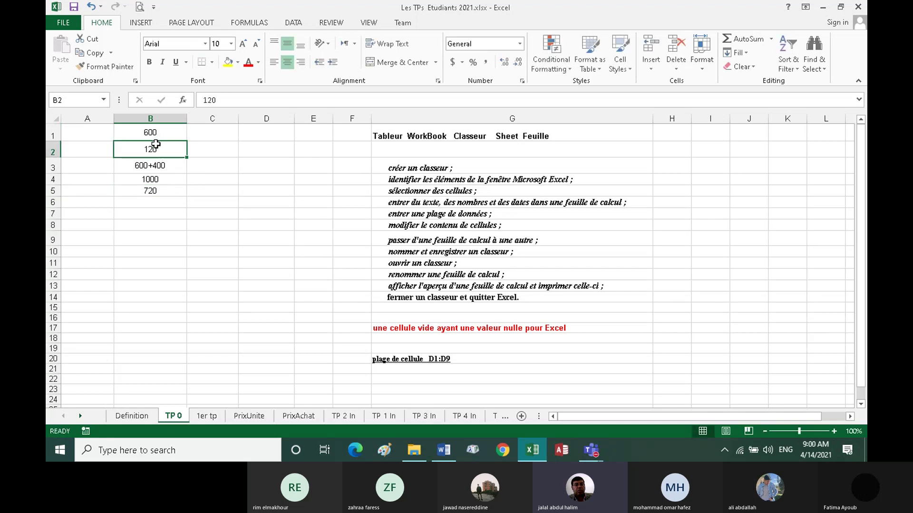
type("4")
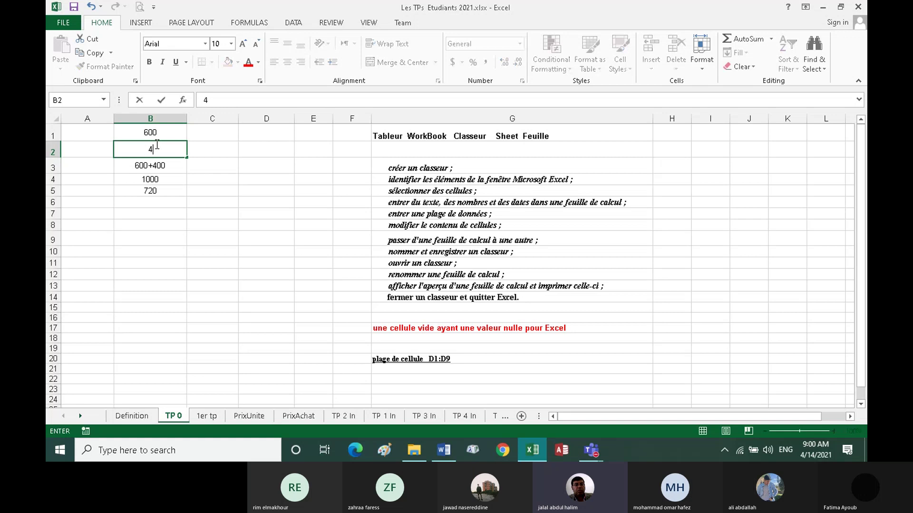
type("00")
key("Return")
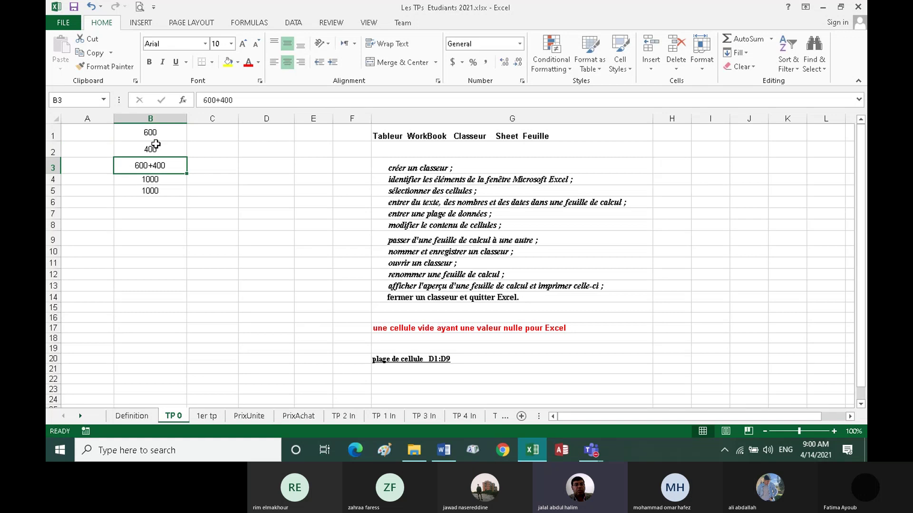
left_click(167, 192)
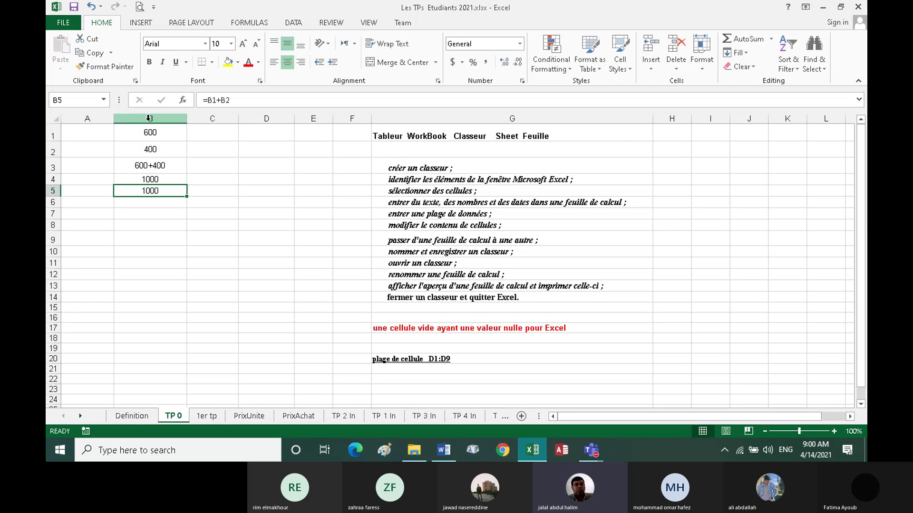
left_click(165, 180)
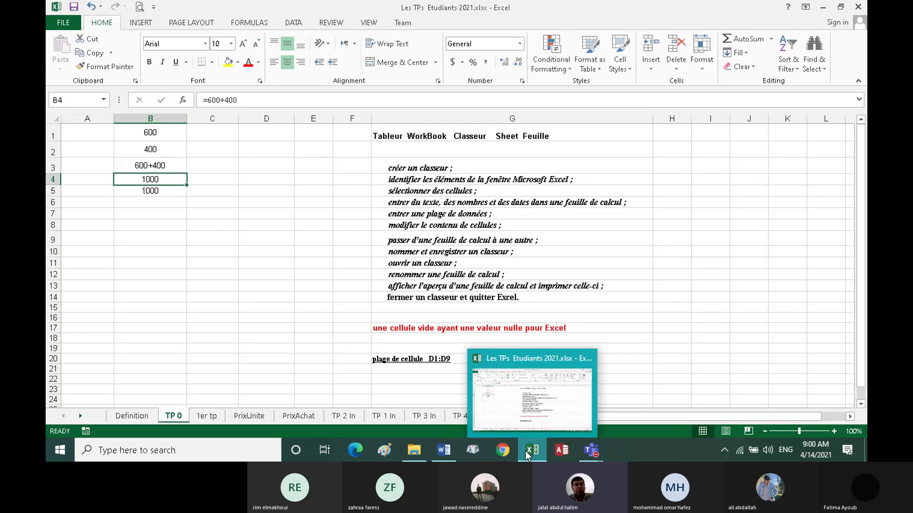
left_click(444, 451)
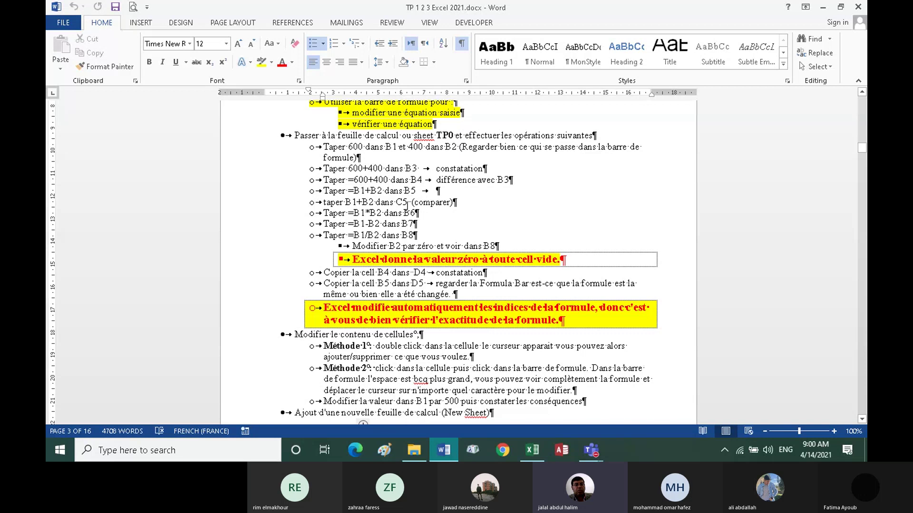
left_click(532, 451)
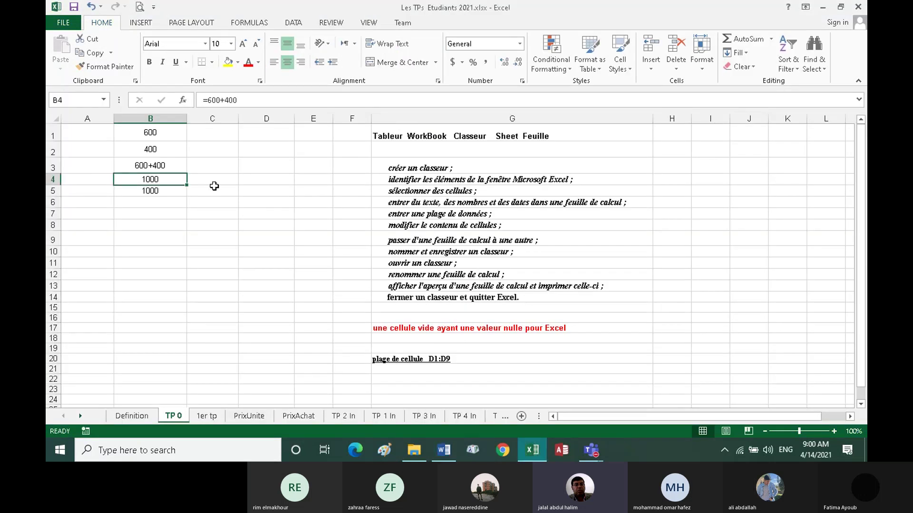
Enter b1+b2 without an equals sign in C5 so it stays as plain text
left_click(199, 190)
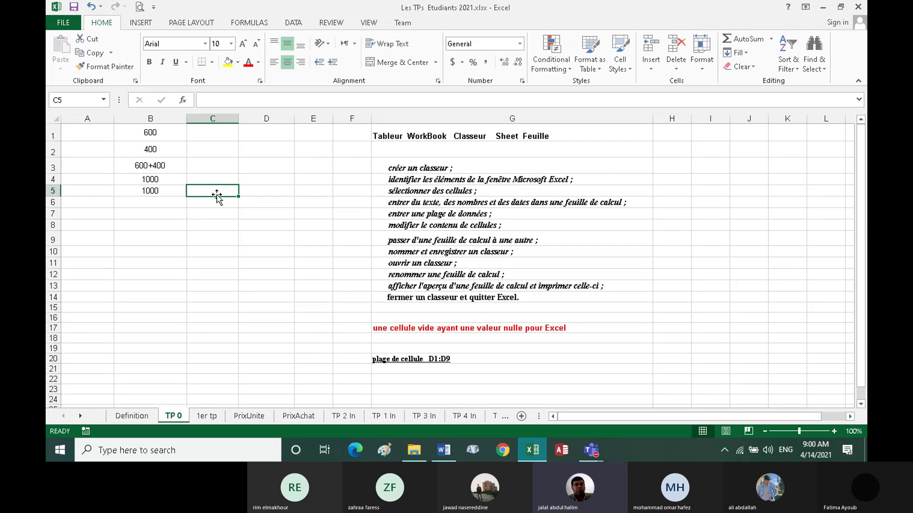
type("b")
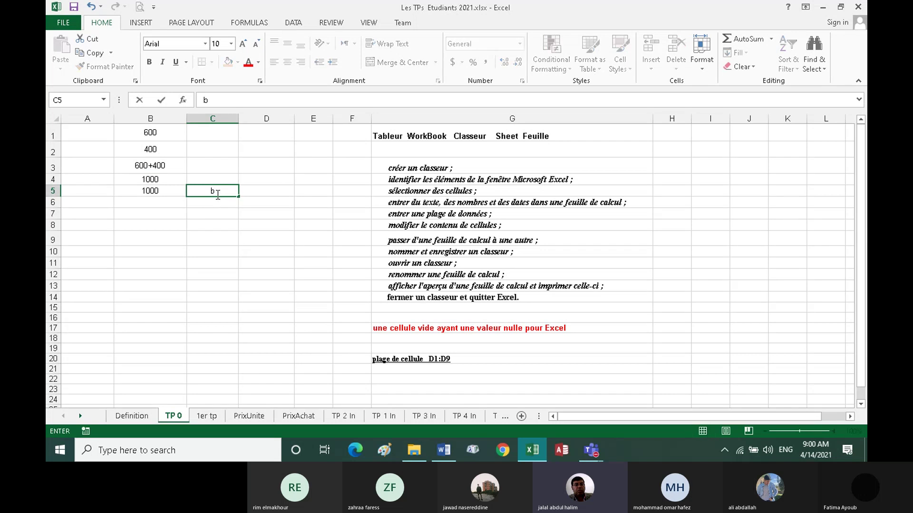
type("1")
type("+b")
type("2")
key("Return")
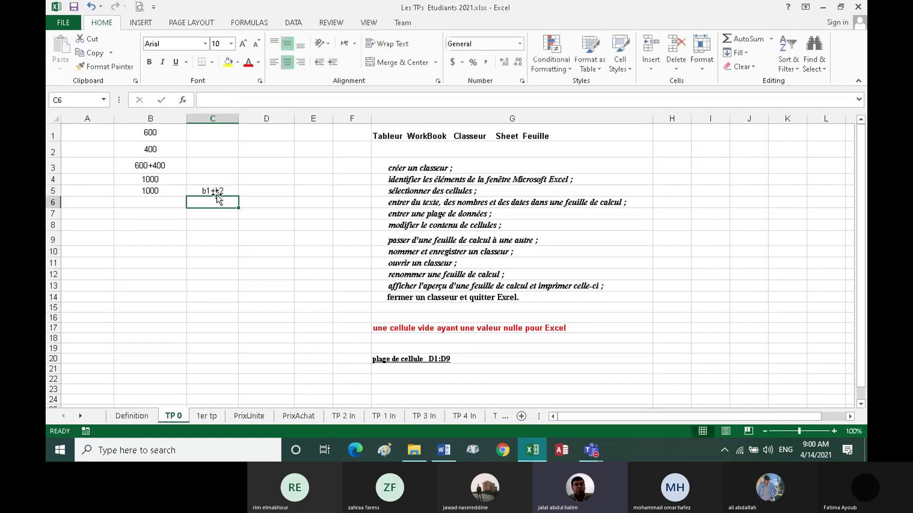
left_click(225, 187)
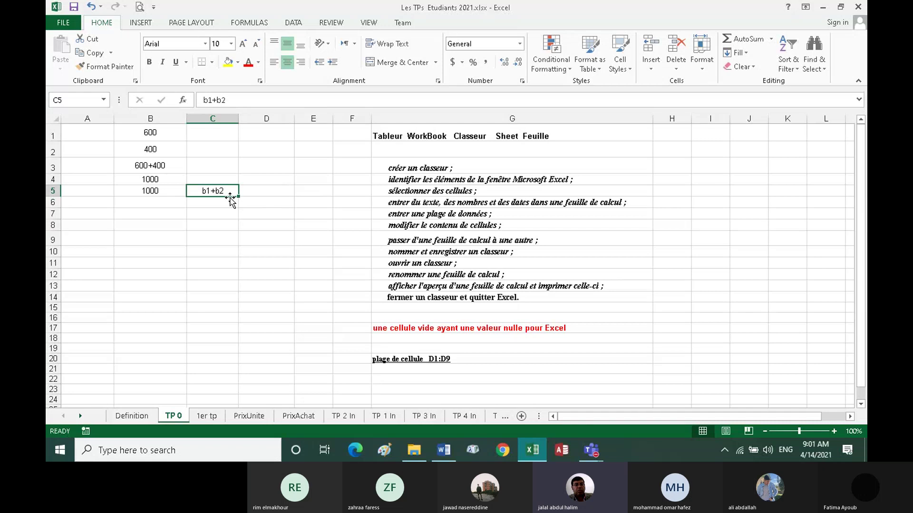
Edit C5 in the formula bar into =b1+b2+20, giving 1020
left_click(215, 254)
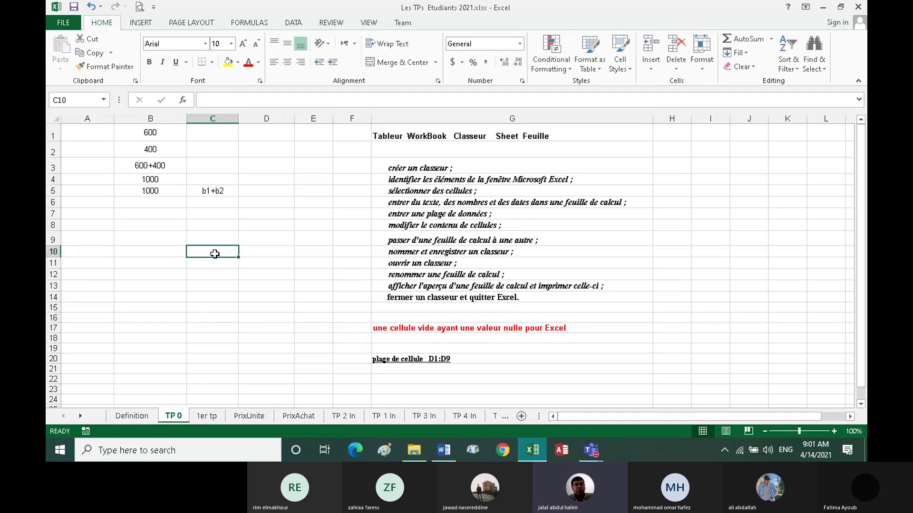
left_click(212, 191)
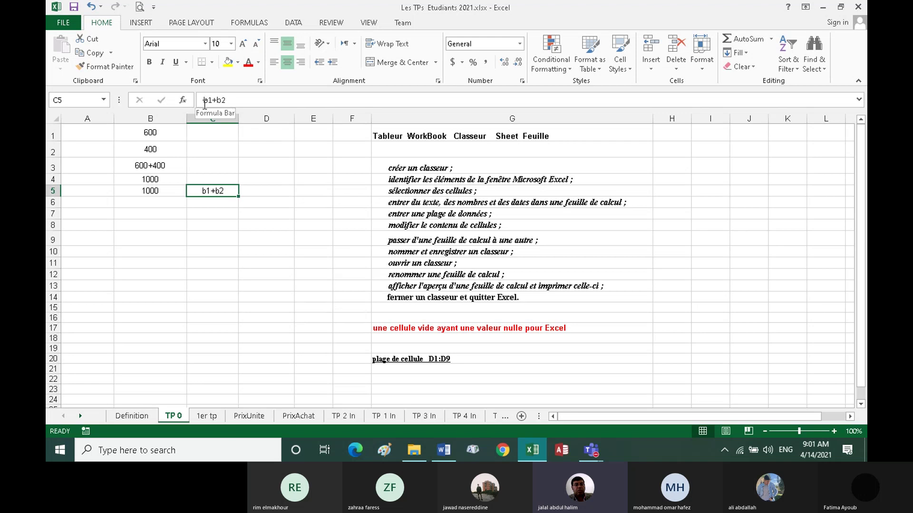
left_click(203, 100)
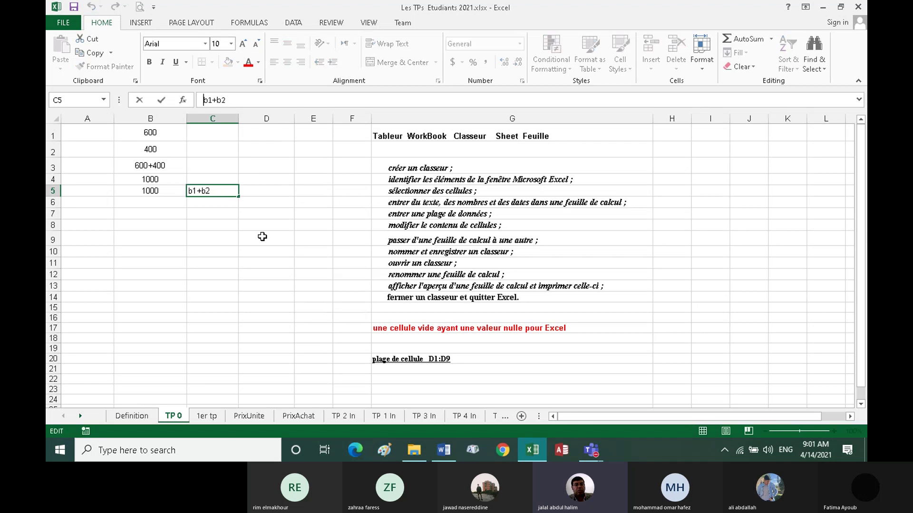
type("=")
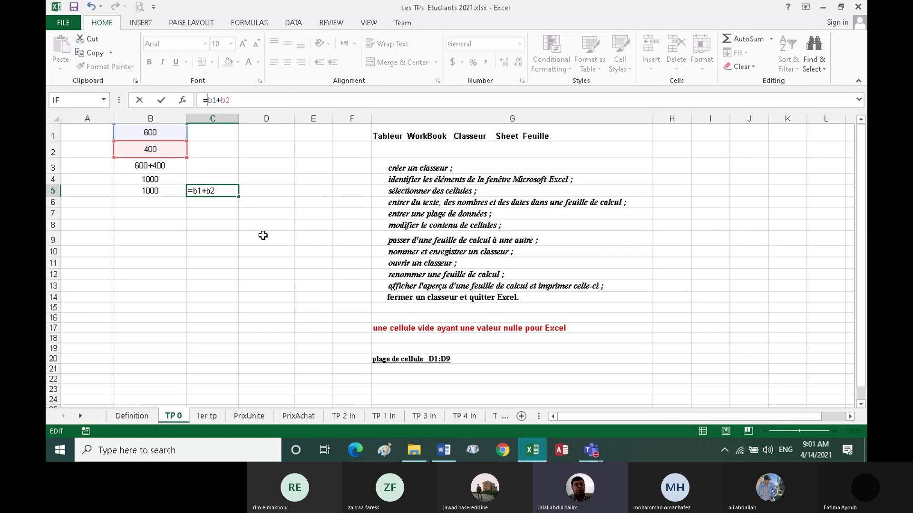
left_click(246, 107)
type("+")
type("20")
key("Return")
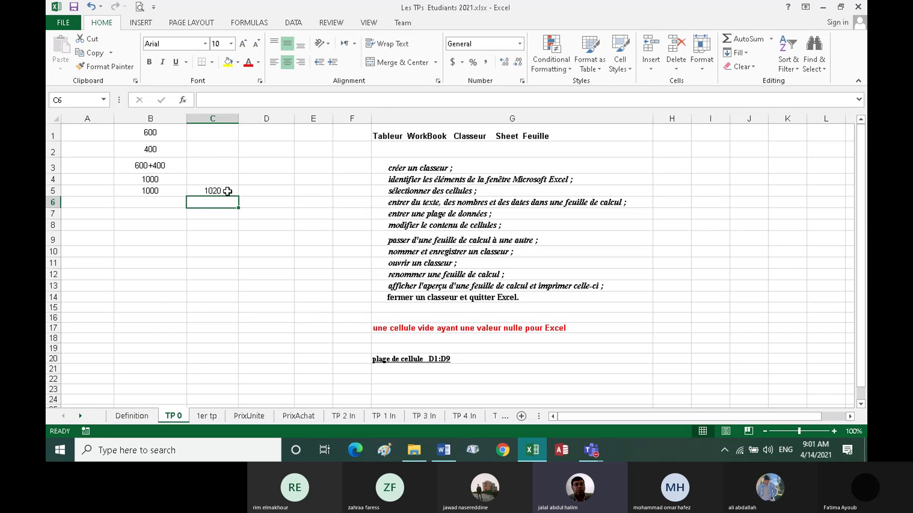
Cancel the accidental edit made to cell C5
double_click(226, 191)
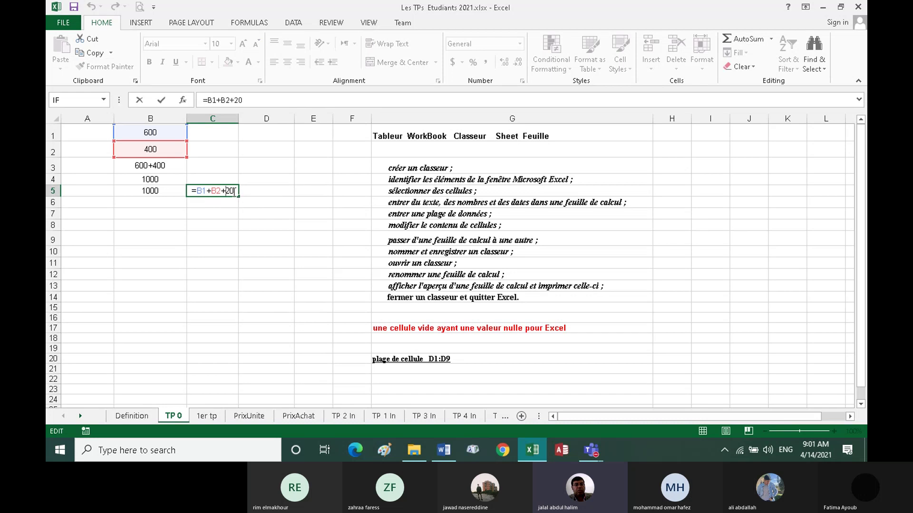
left_click(234, 203)
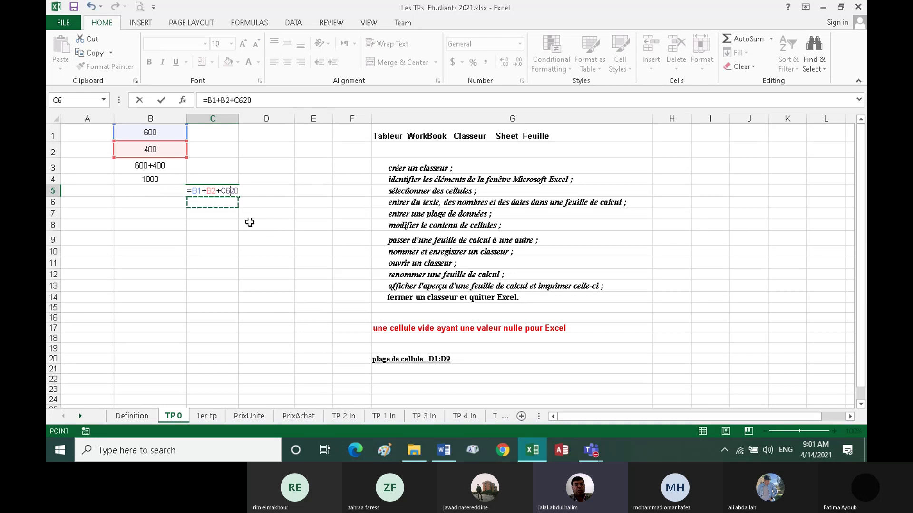
left_click(139, 102)
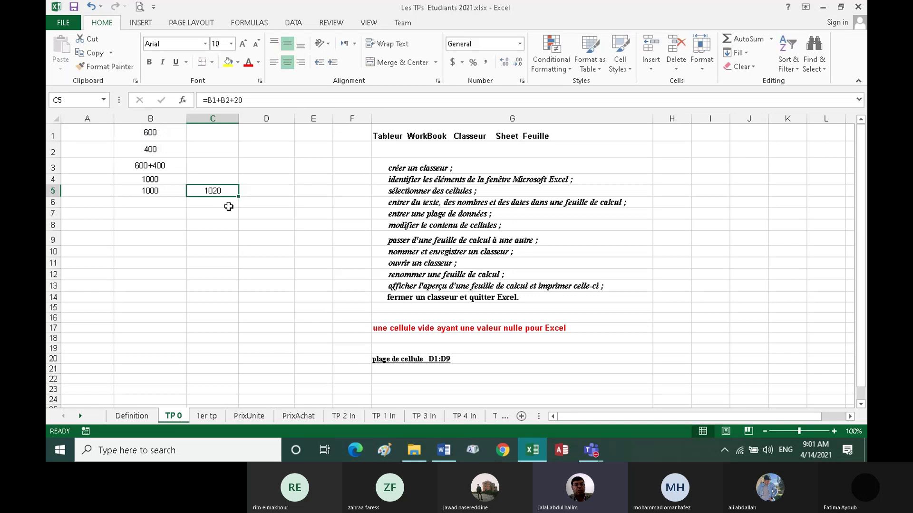
Delete the +20 and the leading = so C5 holds the text B1+B2
double_click(216, 191)
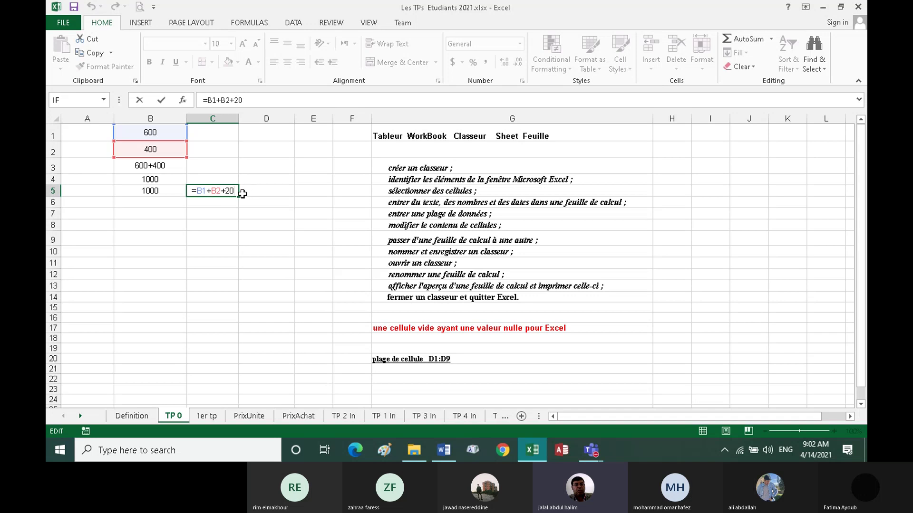
key("BackSpace")
key("BackSpace")
key("BackSpace")
key("Left")
key("Left")
key("Left")
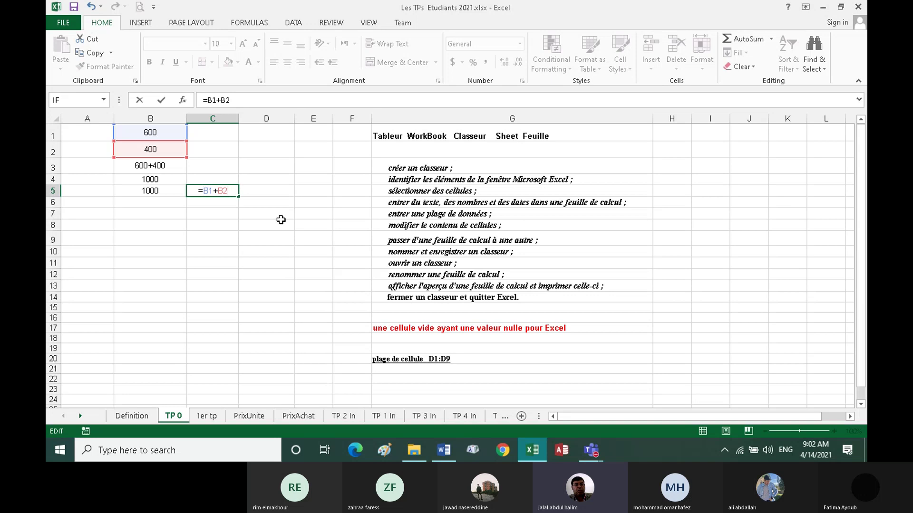
key("BackSpace")
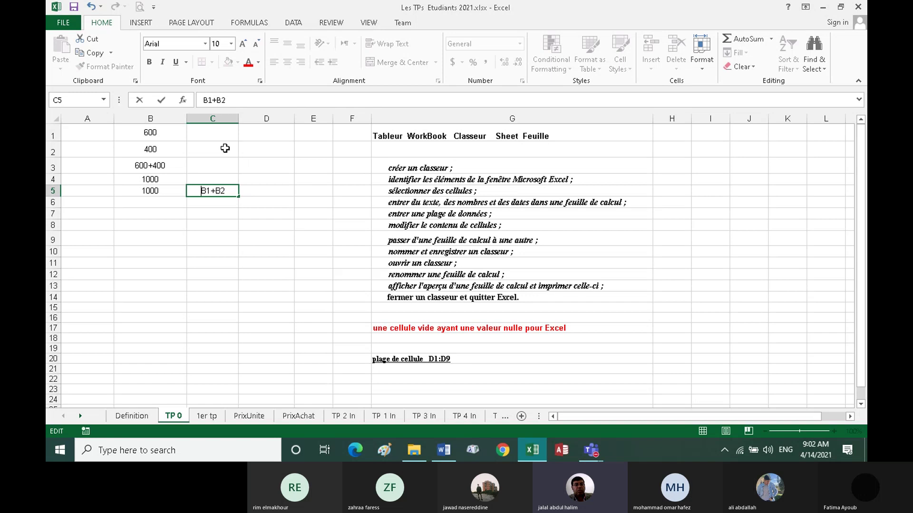
left_click(161, 101)
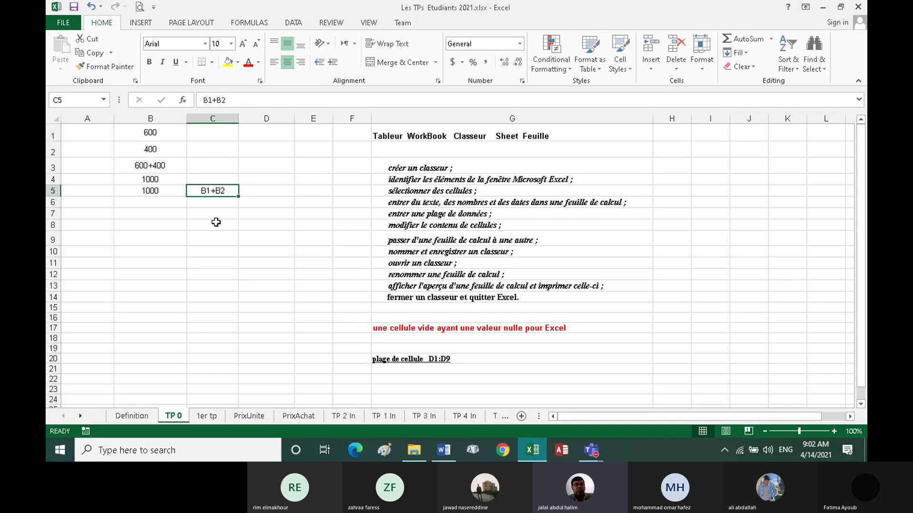
left_click(155, 191)
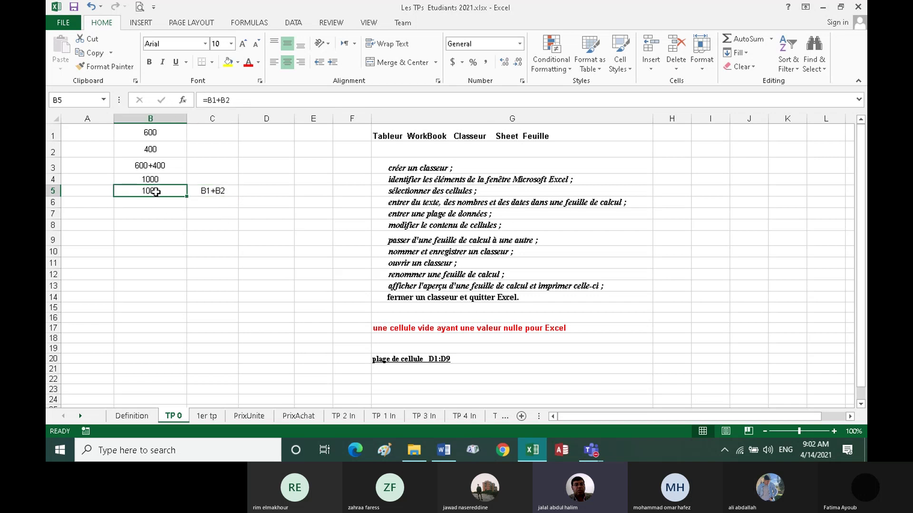
left_click(209, 100)
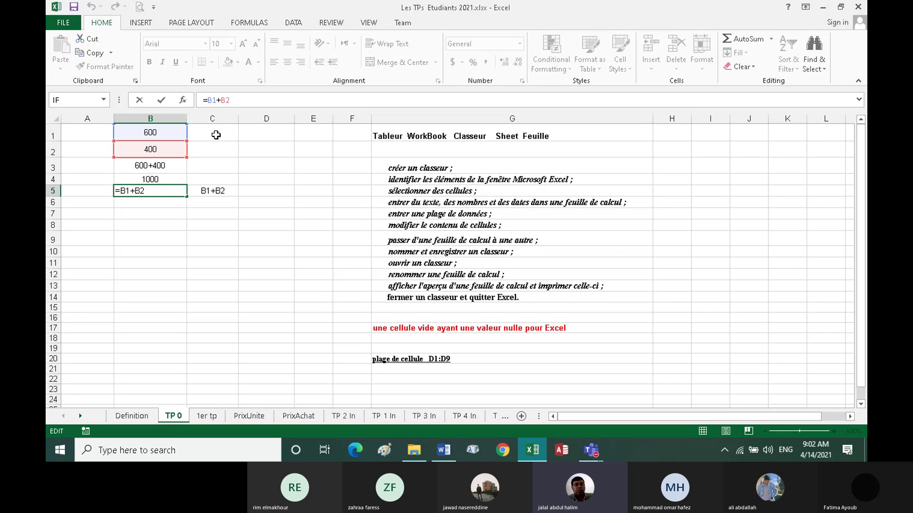
left_click(163, 102)
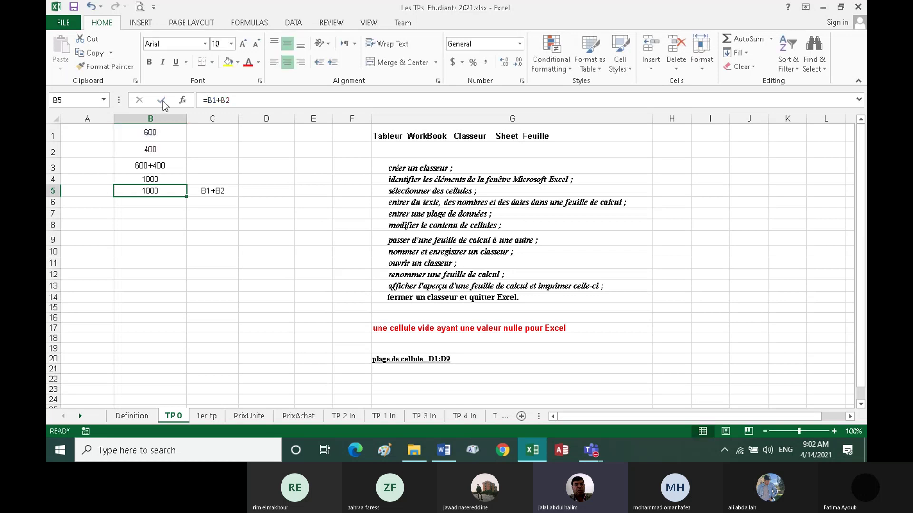
double_click(220, 190)
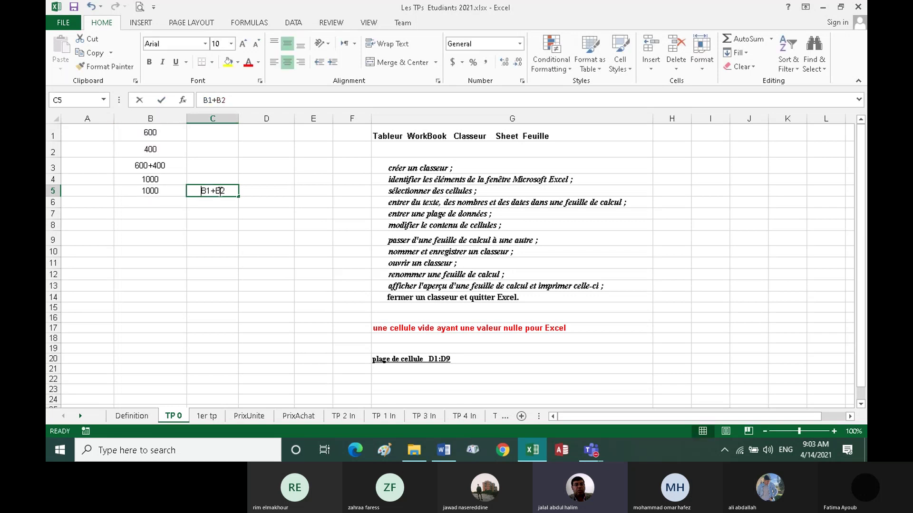
left_click(201, 191)
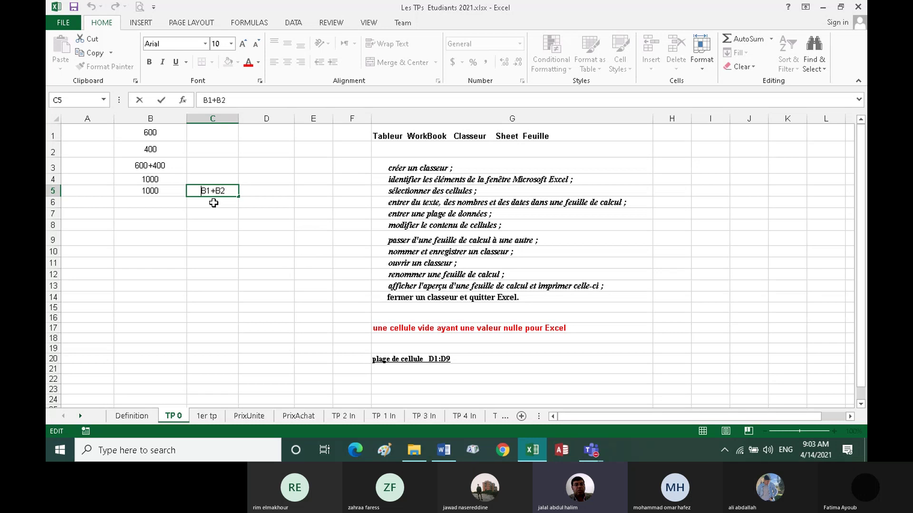
left_click(214, 205)
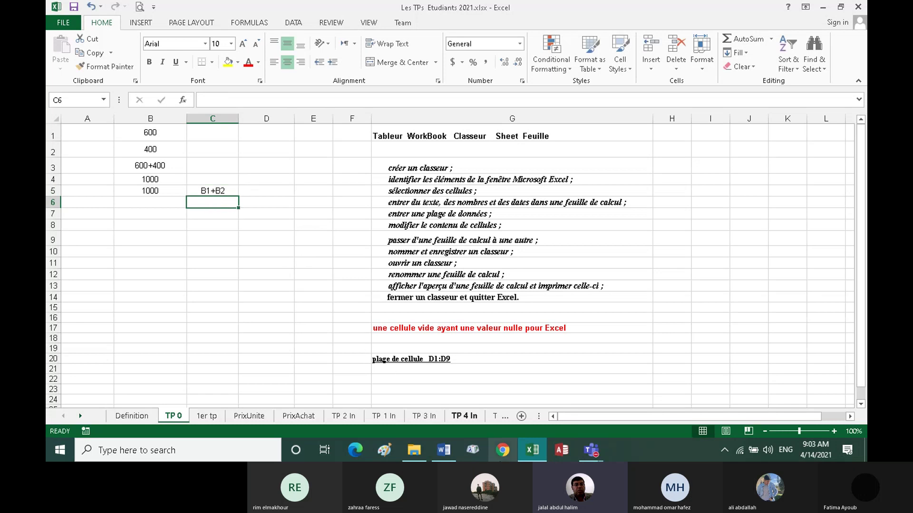
left_click(447, 454)
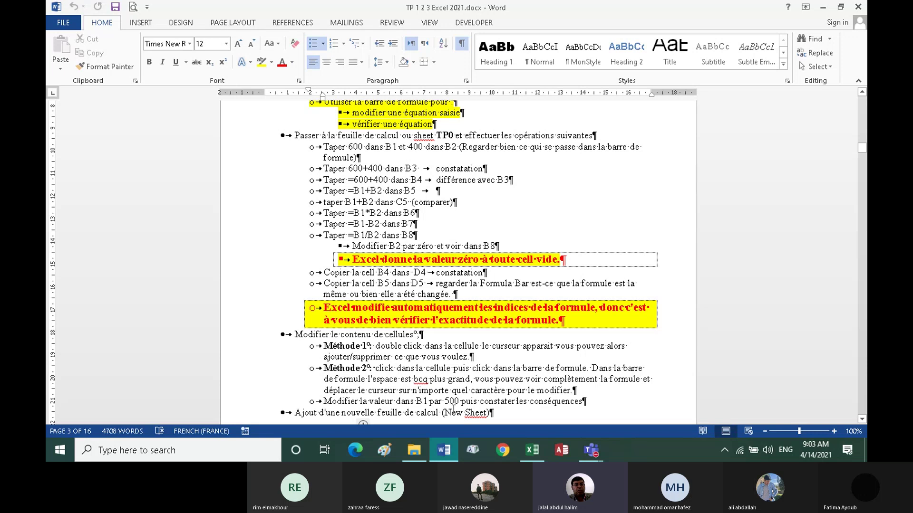
left_click(532, 449)
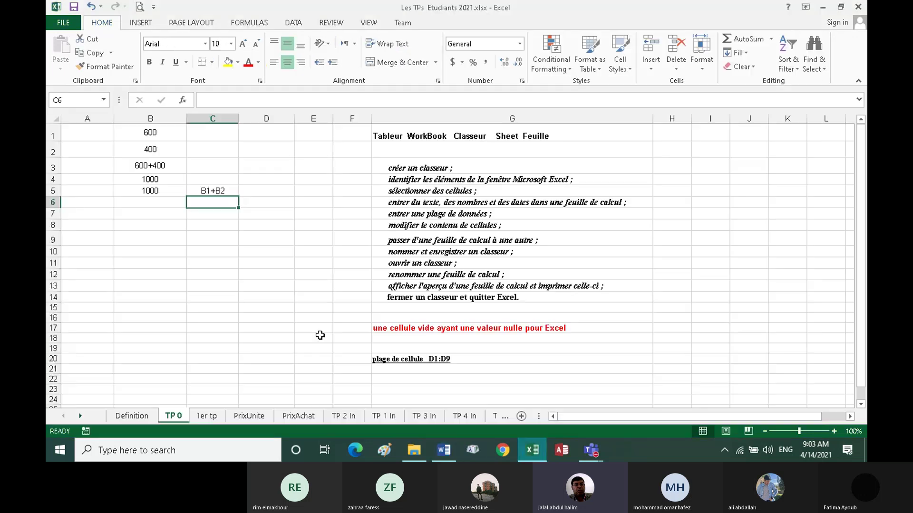
left_click(152, 205)
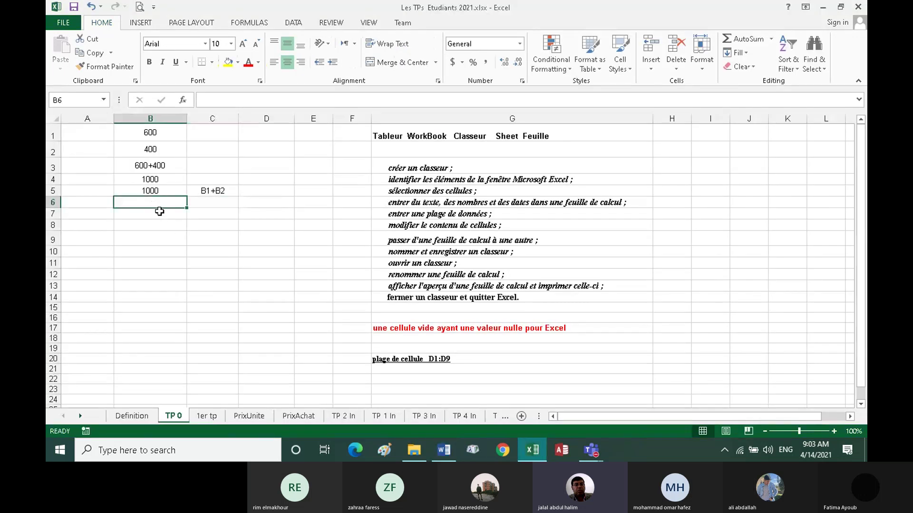
Build the formula =B1*B2 in B6 by clicking the cells, giving 240000
left_click(157, 193)
left_click(152, 204)
type("=")
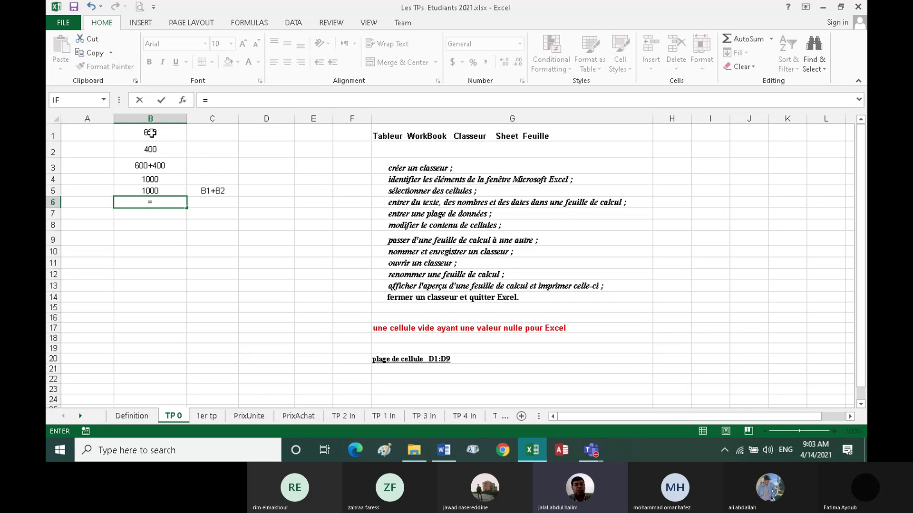
left_click(150, 133)
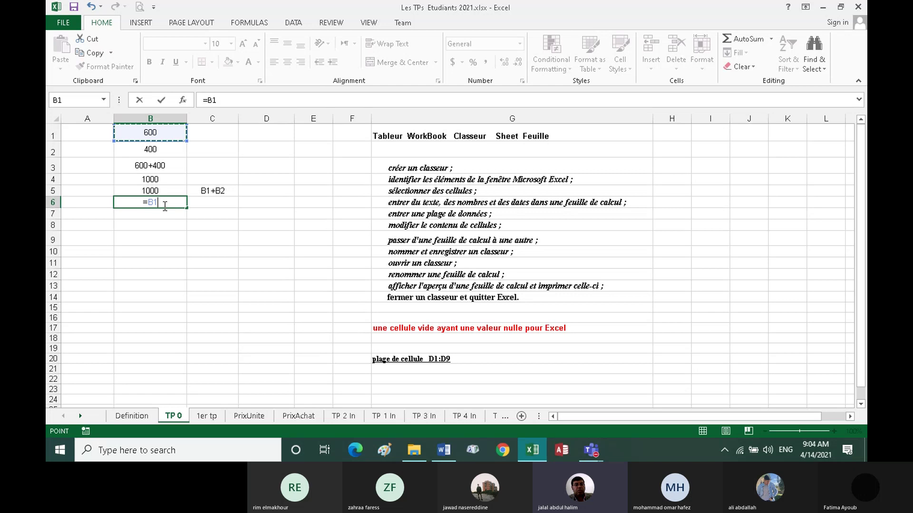
type("*")
left_click(154, 150)
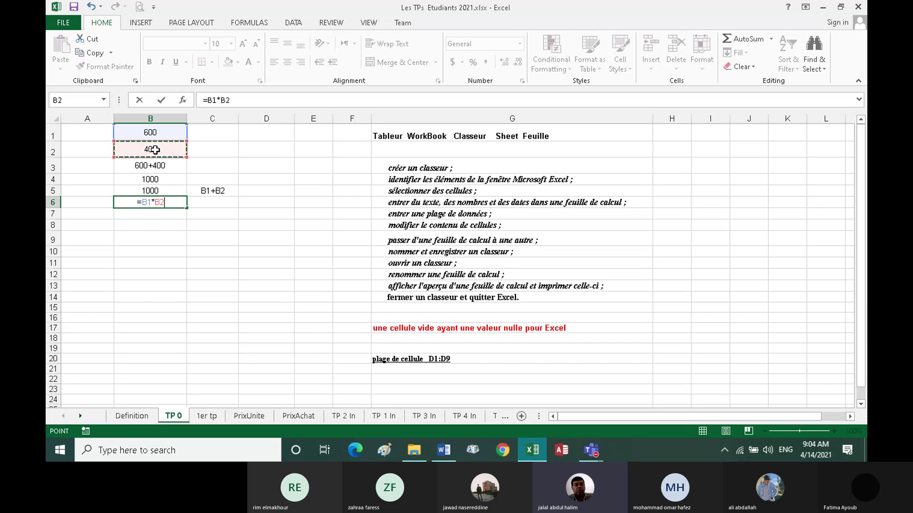
left_click(162, 100)
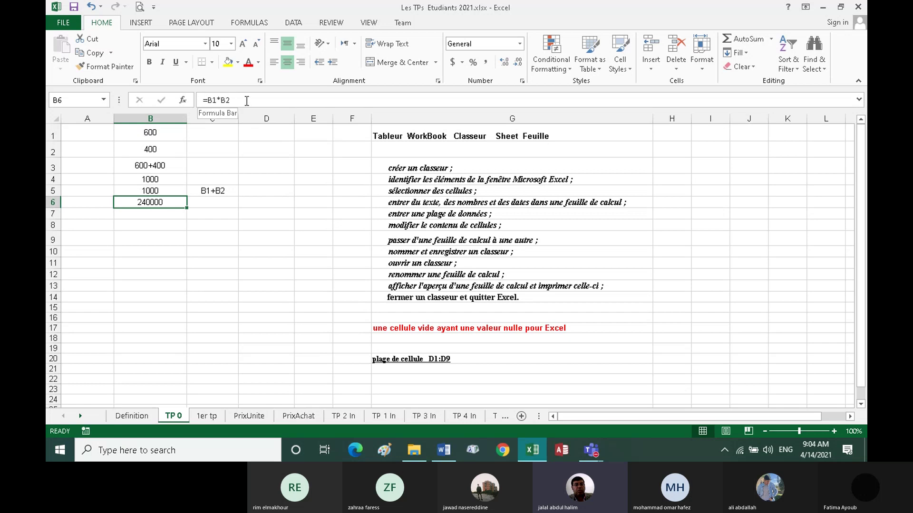
left_click(140, 215)
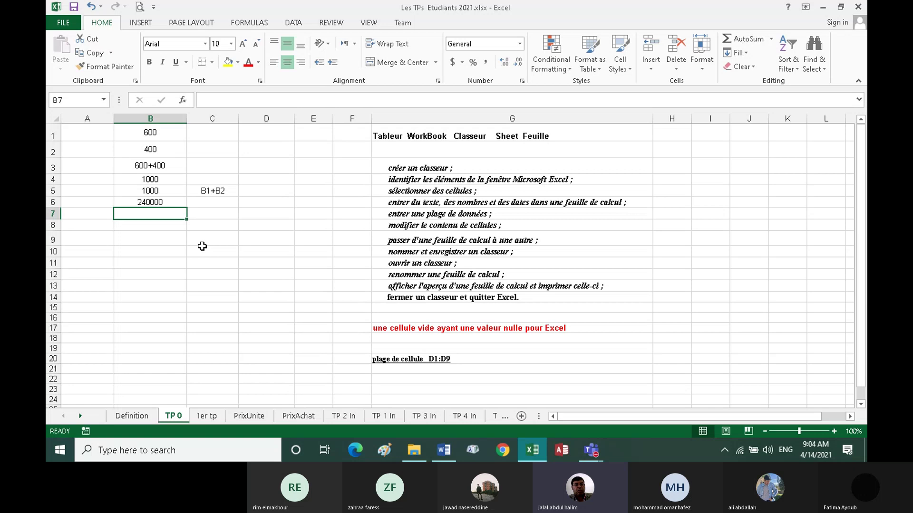
Enter the subtraction formula =B1-B2 in B7, giving 200
type("=")
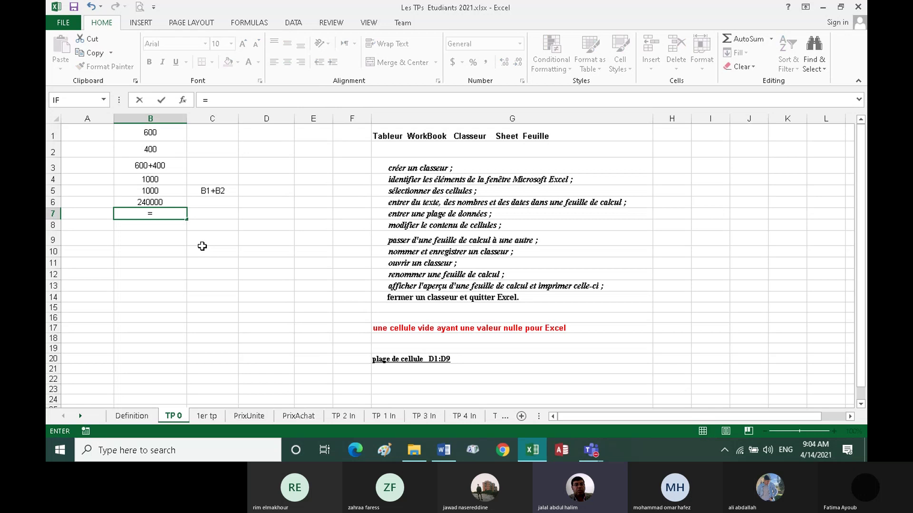
left_click(158, 134)
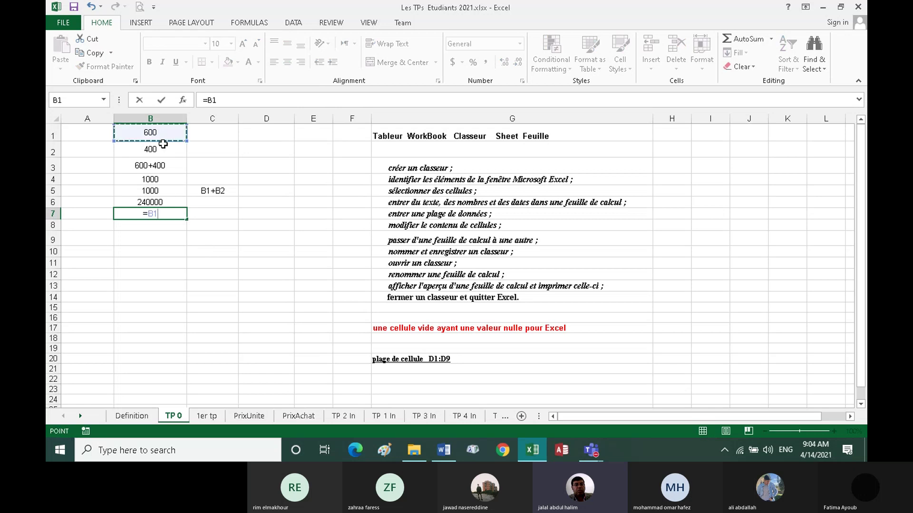
type("-")
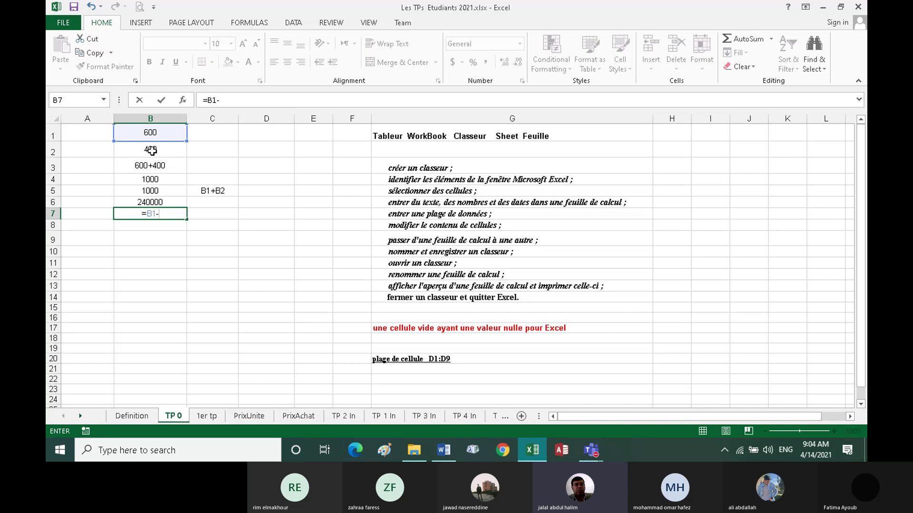
left_click(150, 151)
key("Return")
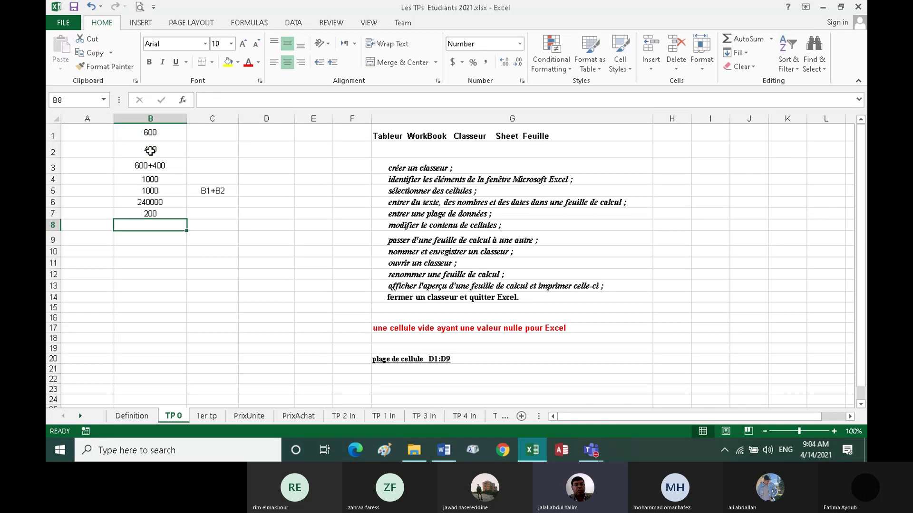
left_click(162, 214)
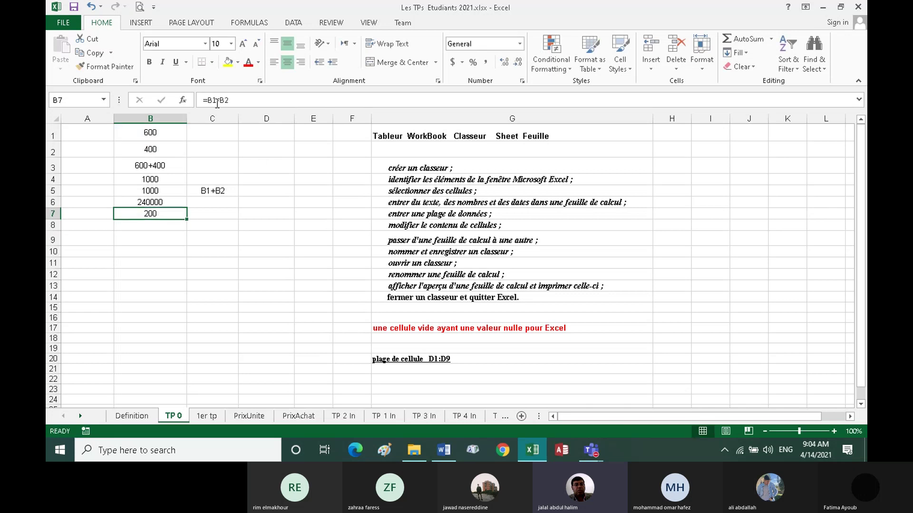
Enter the division formula =B1/B2 in B8, giving 1.50
left_click(141, 226)
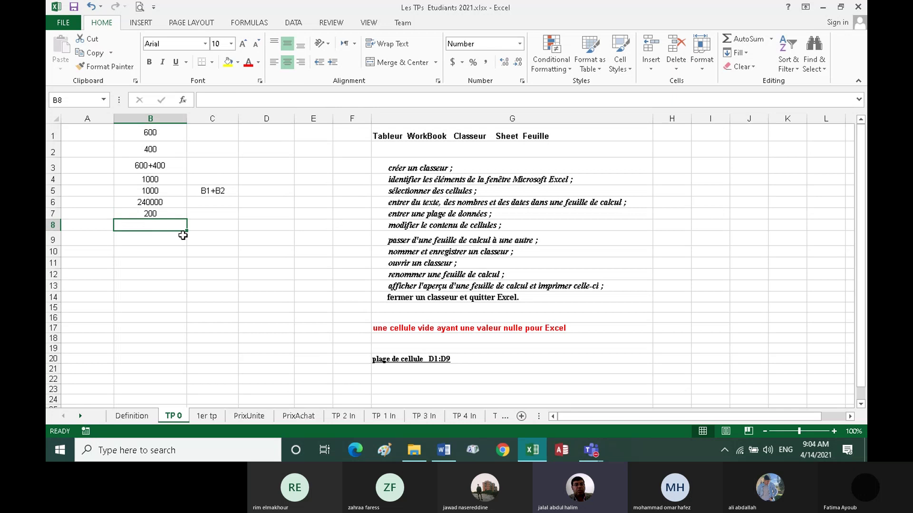
type("=")
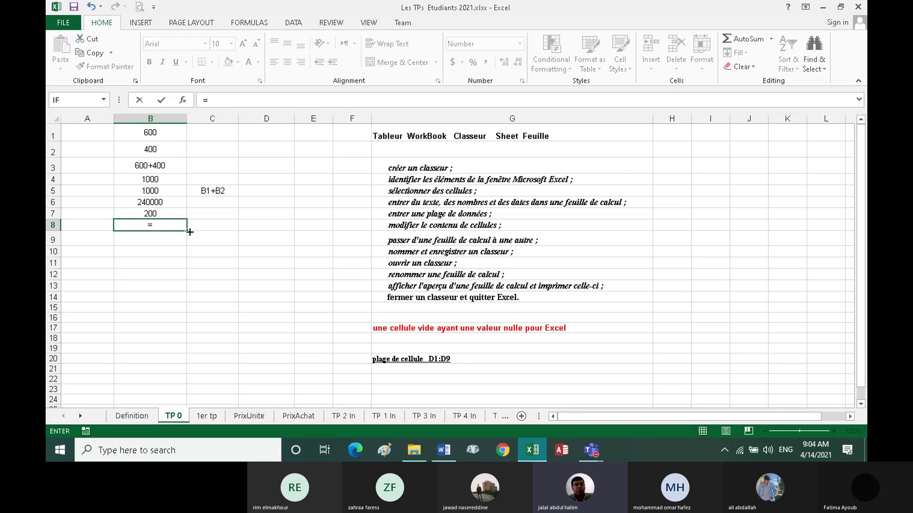
left_click(157, 135)
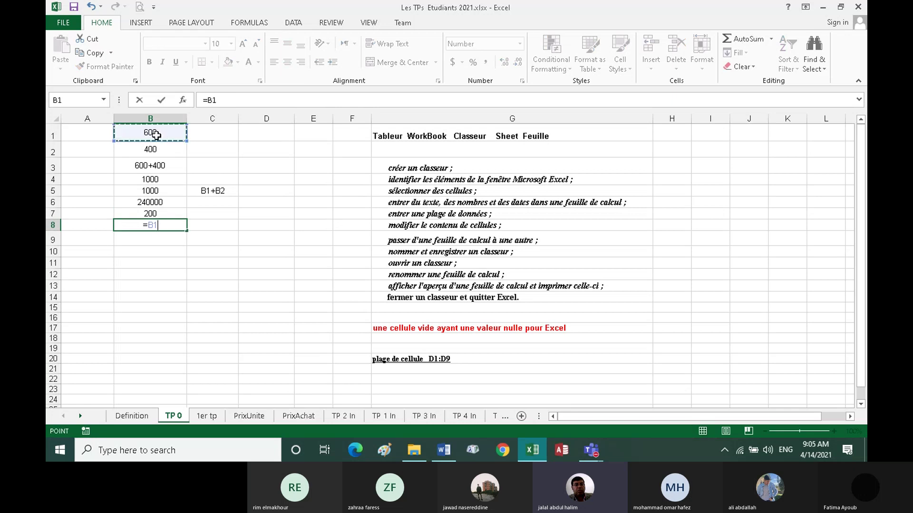
type("/")
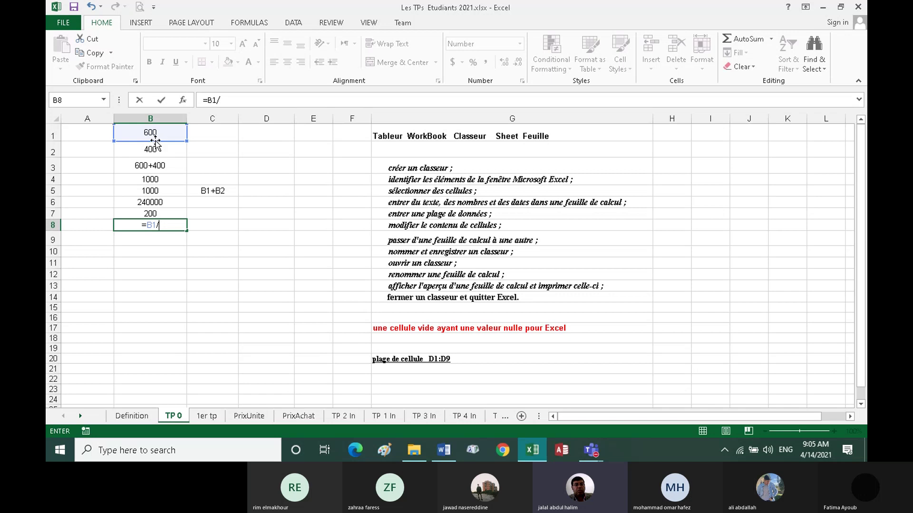
left_click(154, 149)
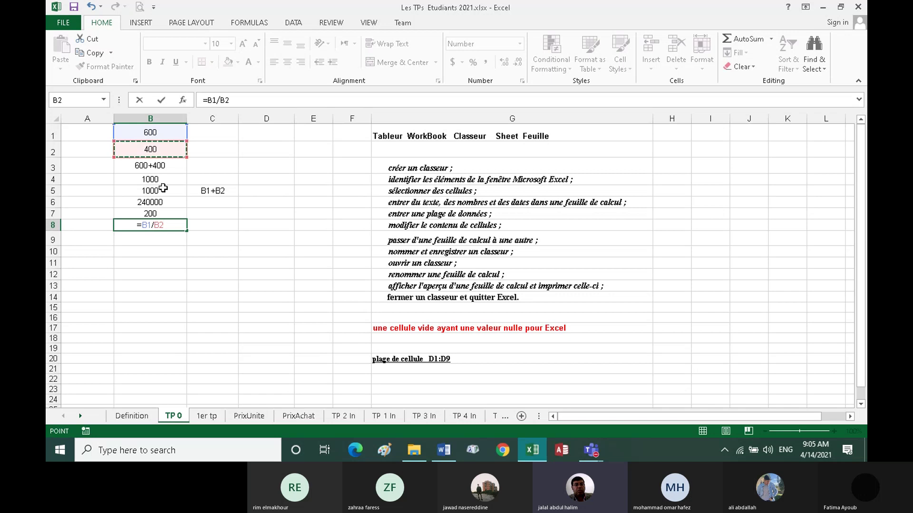
key("Return")
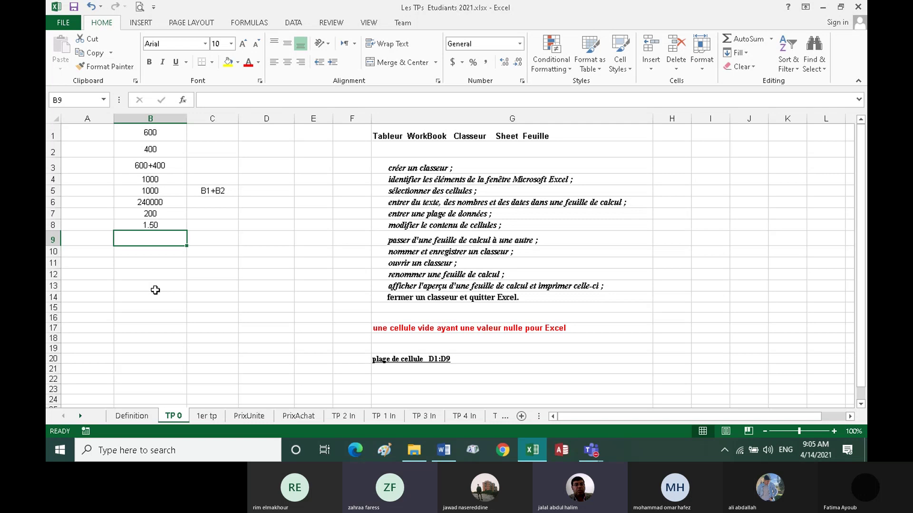
left_click(165, 215)
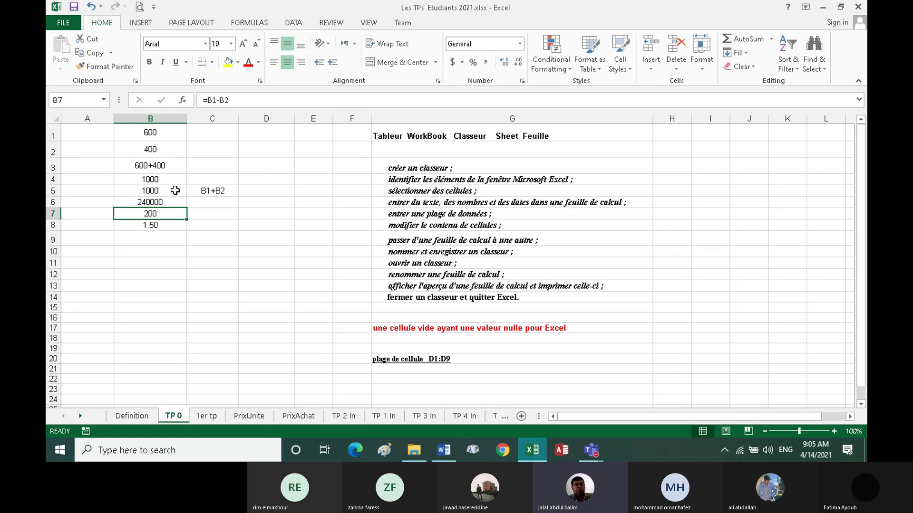
left_click(157, 135)
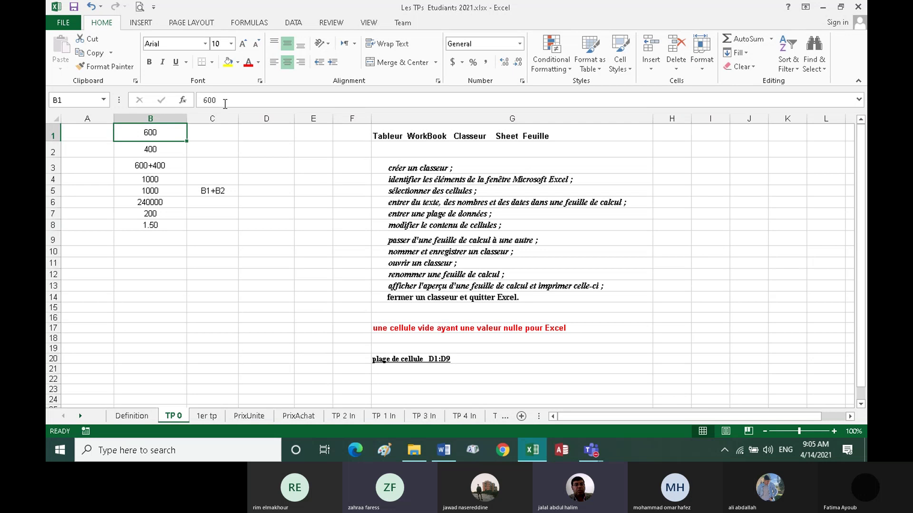
left_click(161, 149)
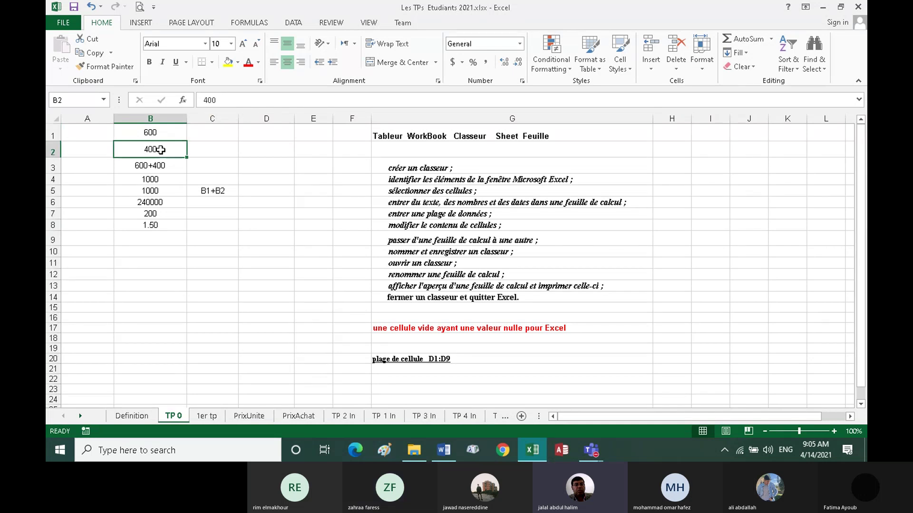
left_click(156, 180)
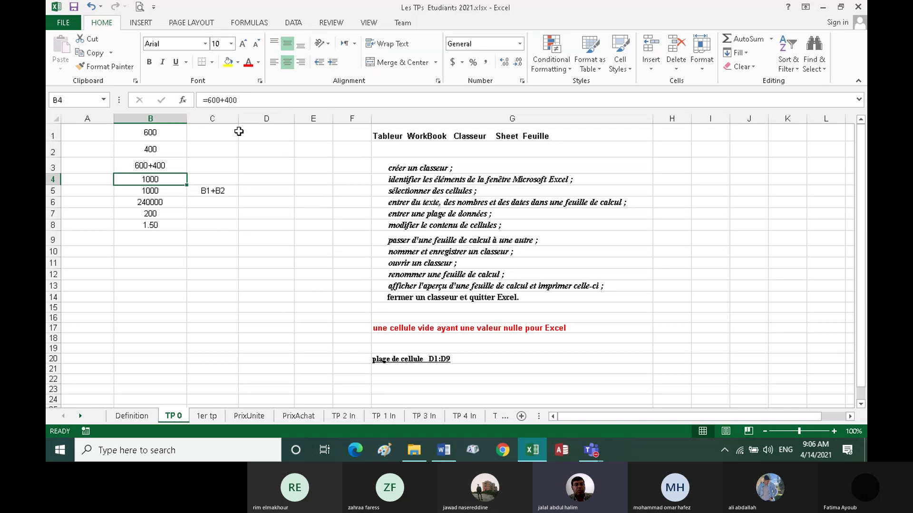
left_click(157, 192)
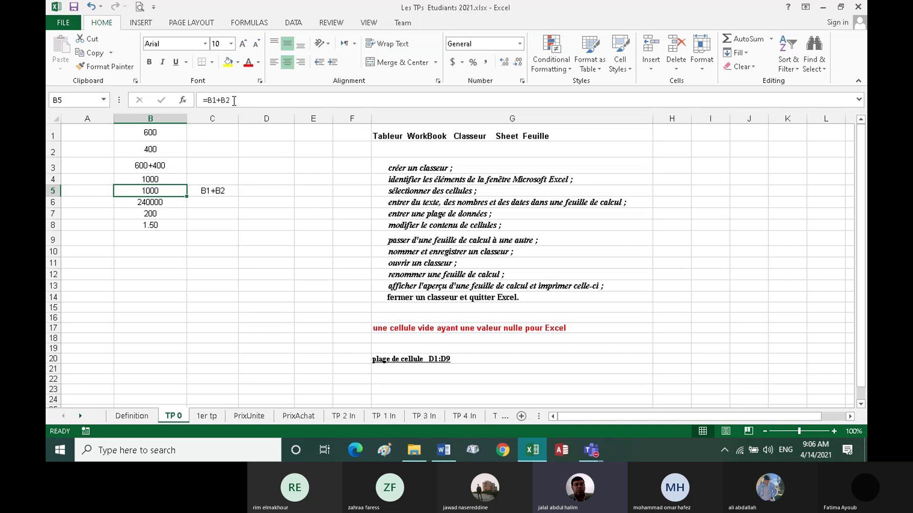
left_click(164, 178)
left_click(165, 191)
left_click(155, 136)
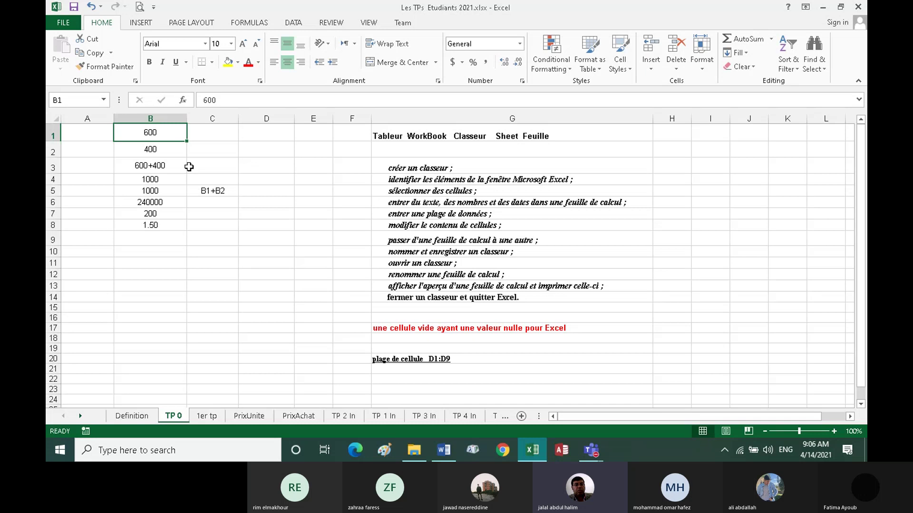
Clear the 600 from B1 and check the recalculated multiplication formula in B6
key("Delete")
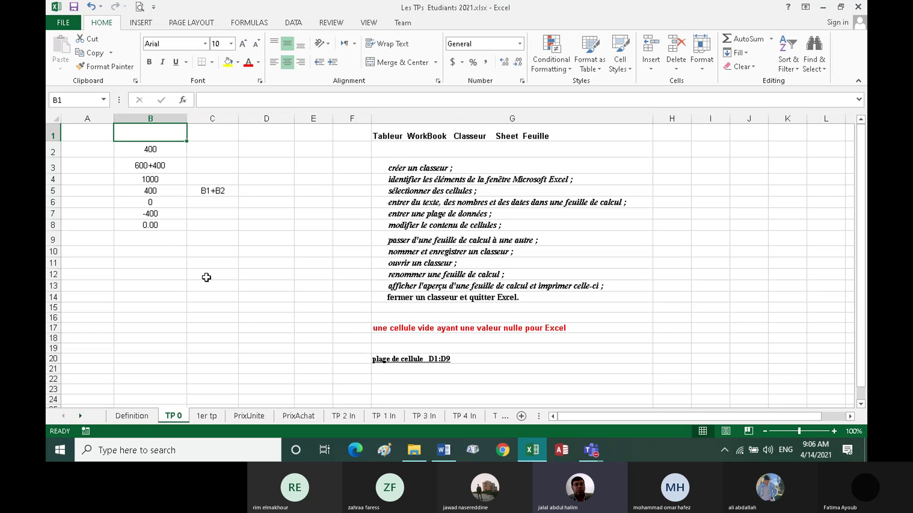
left_click(207, 277)
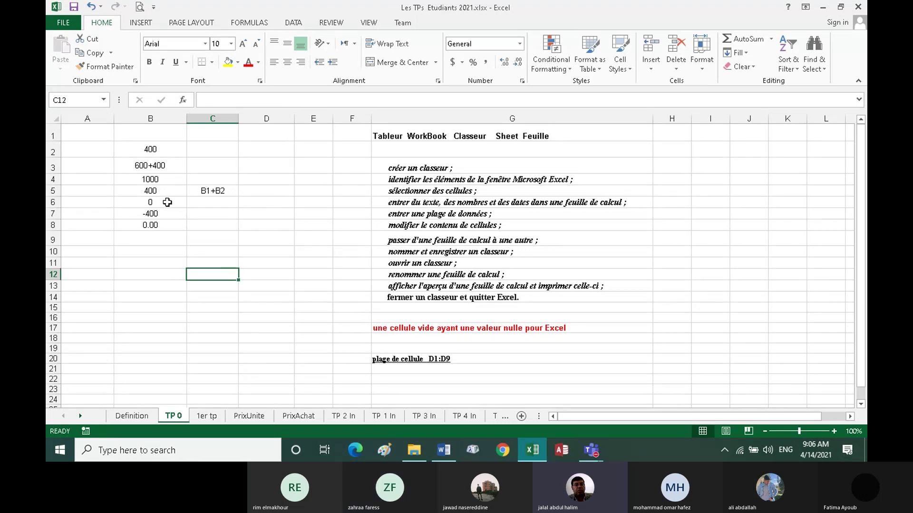
left_click(169, 204)
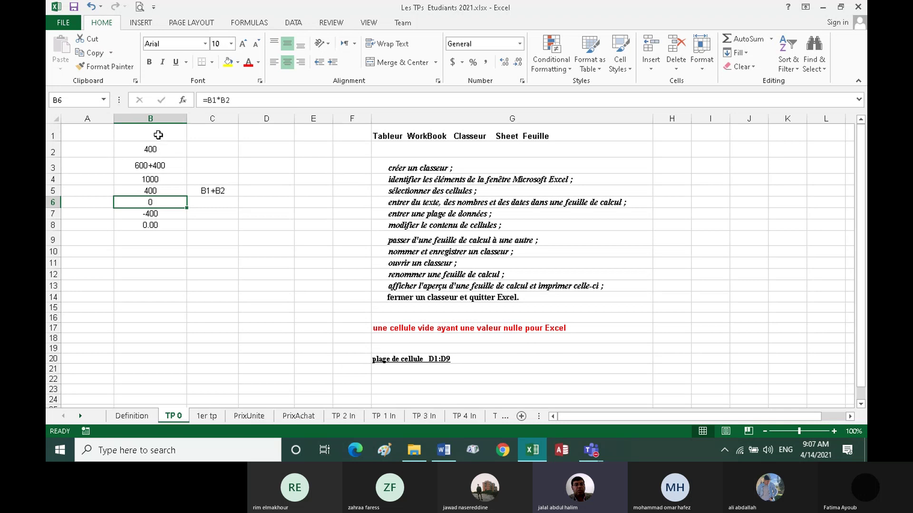
Enter 600 back into the empty cell B1
left_click(156, 134)
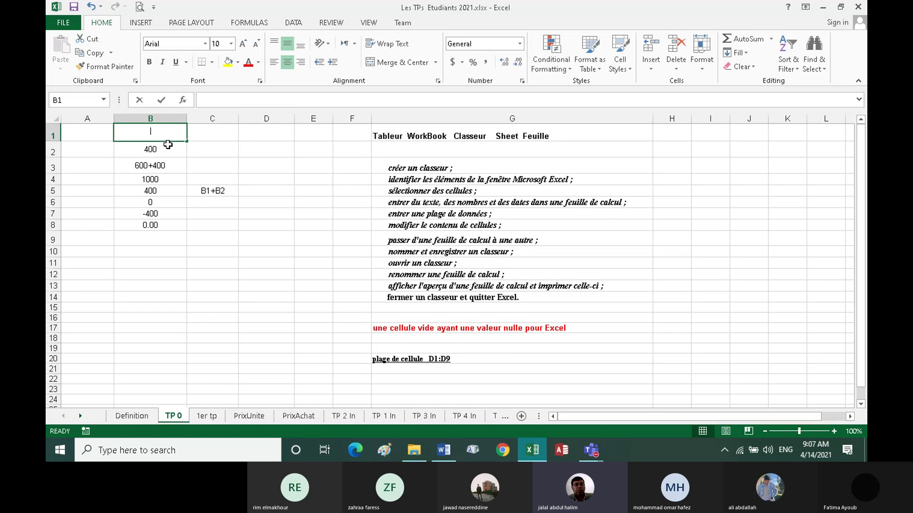
type("600")
key("Return")
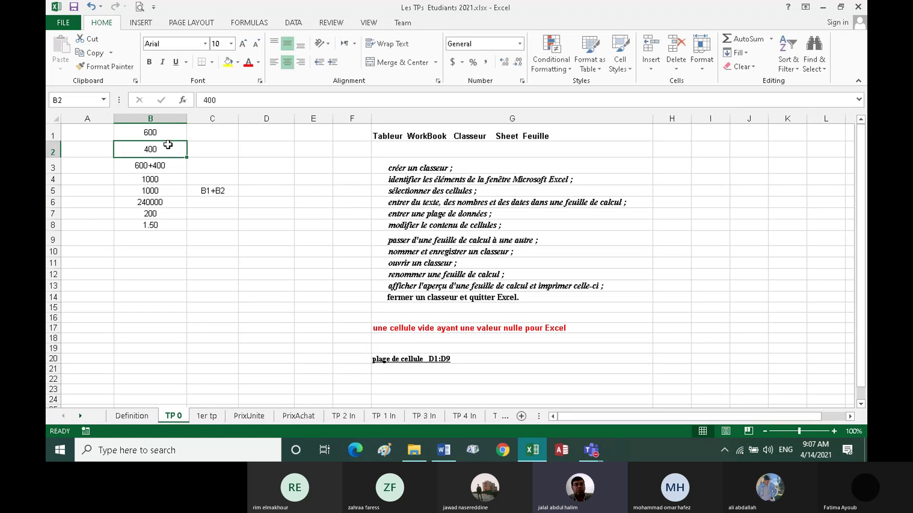
Review the formulas in B5 to B8, now showing 1000, 240000, 200 and 1.50
left_click(175, 205)
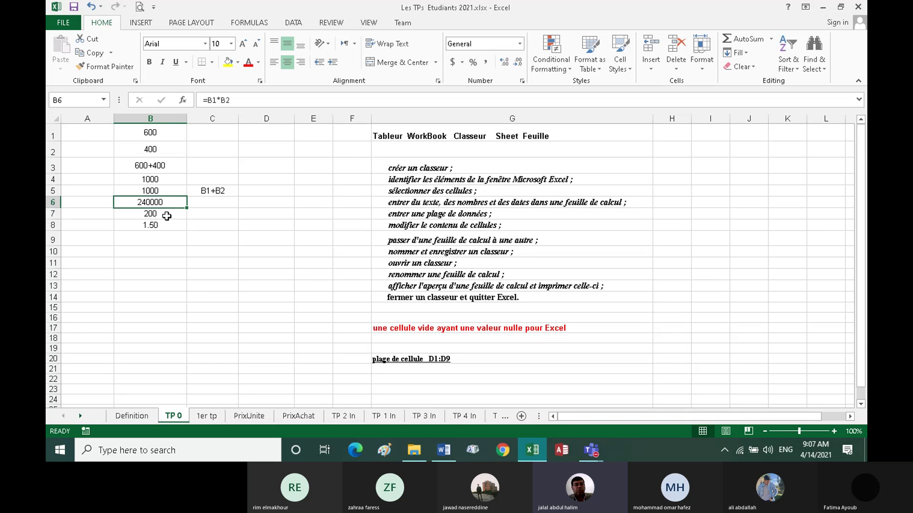
left_click(162, 189)
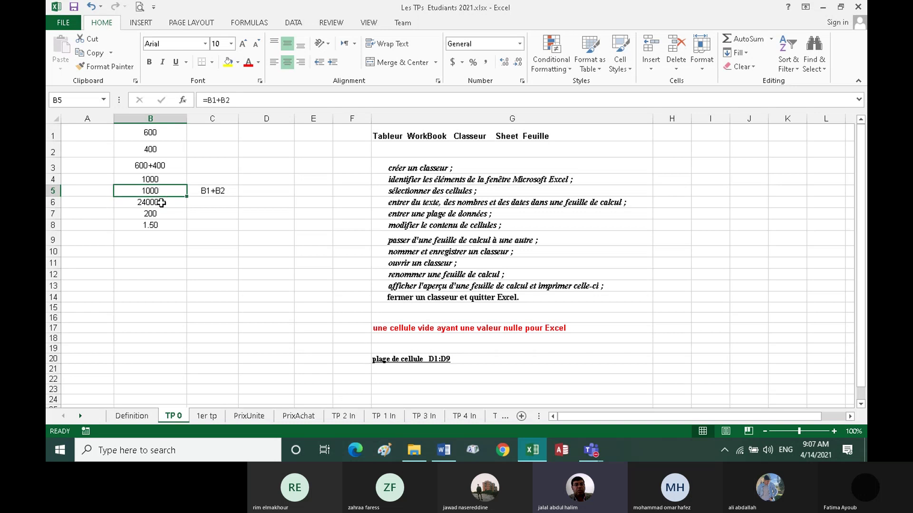
left_click(162, 203)
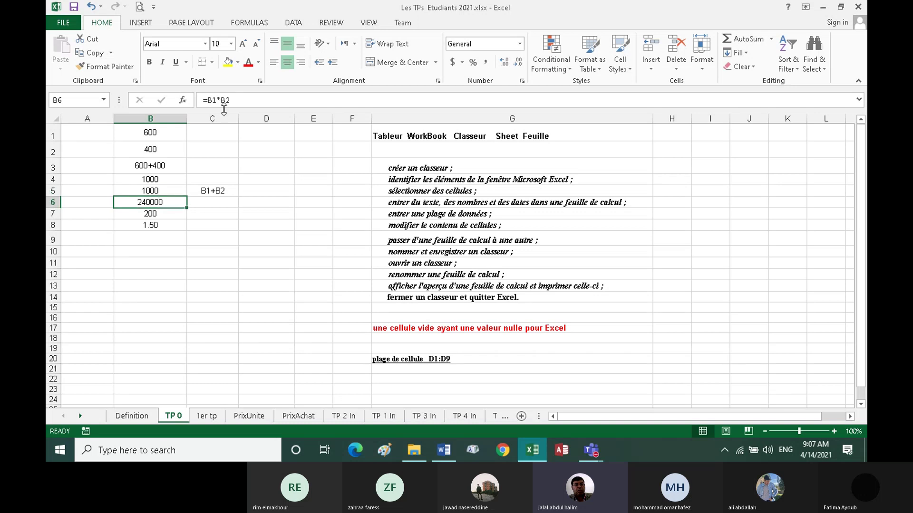
left_click(162, 215)
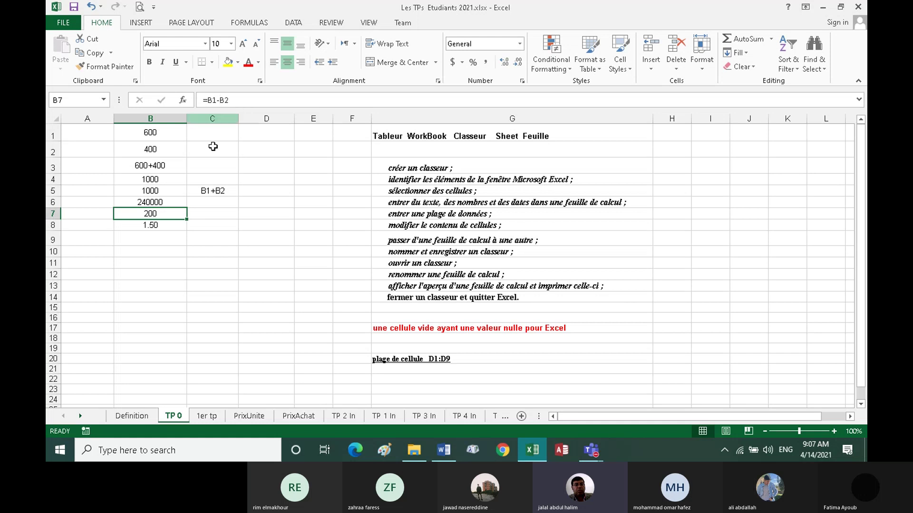
left_click(166, 228)
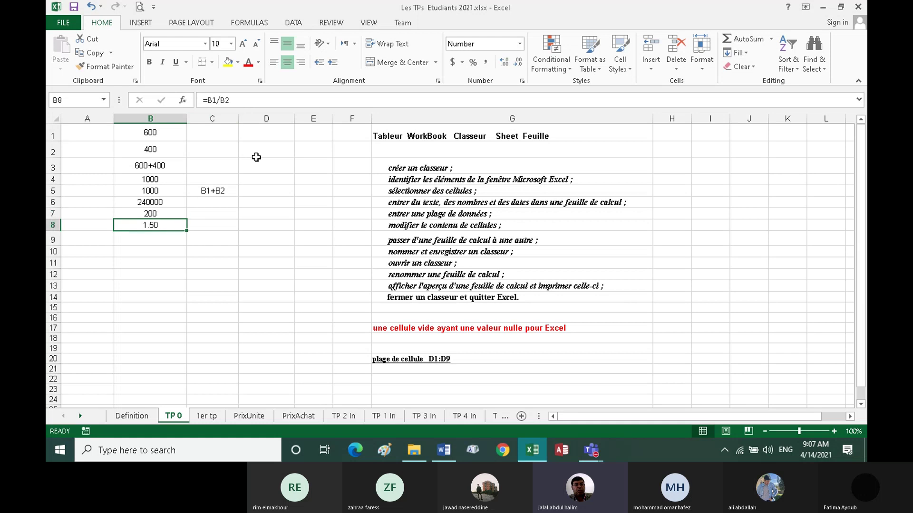
left_click(159, 149)
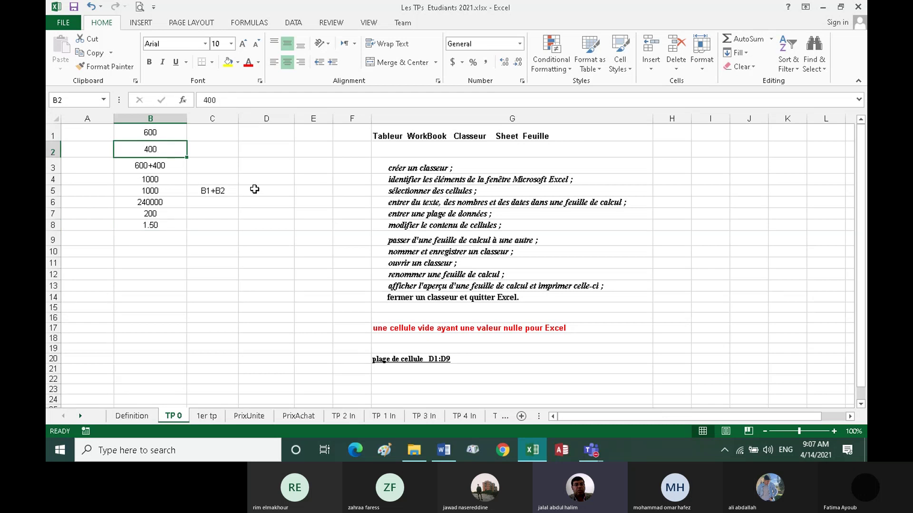
Clear B2 to see B8's #DIV/0! error, then put 400 back into B2
key("Delete")
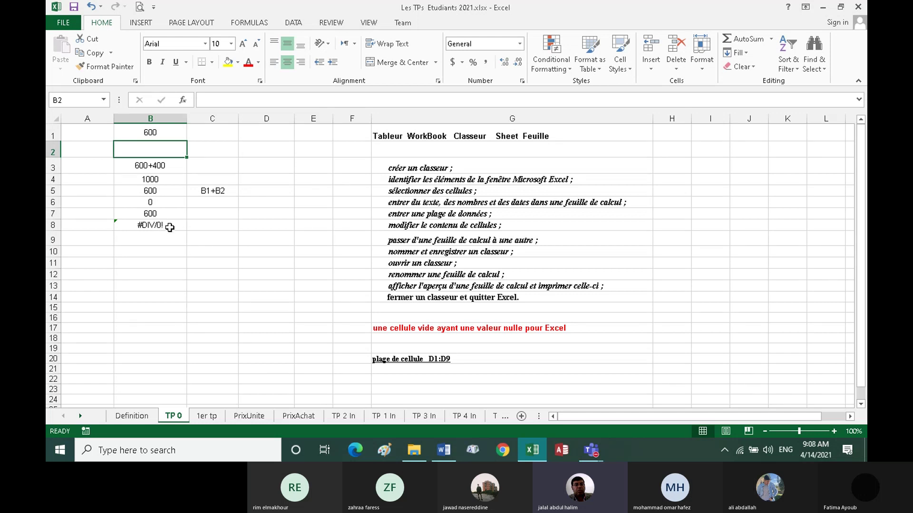
left_click(170, 228)
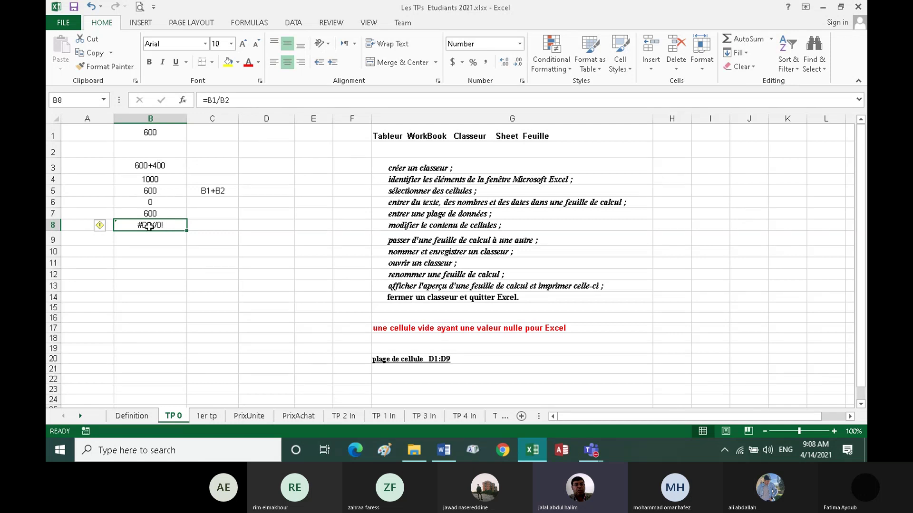
left_click(157, 149)
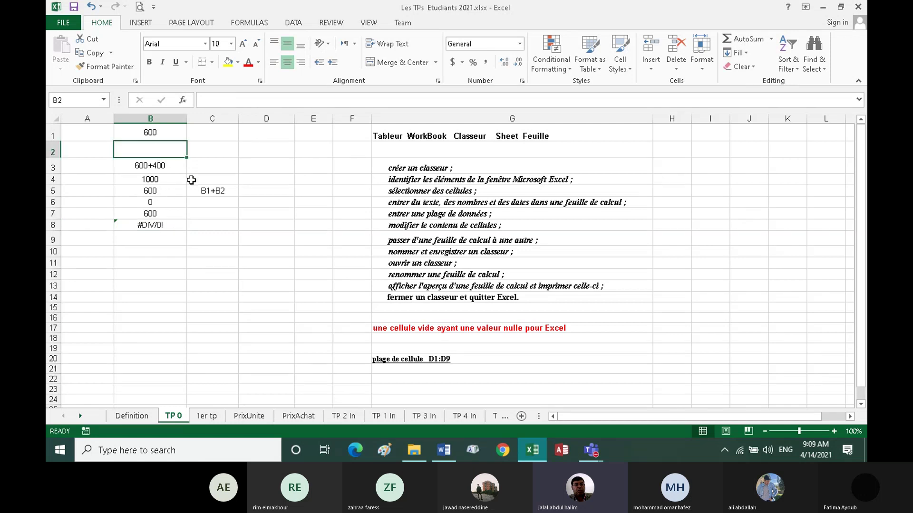
type("4")
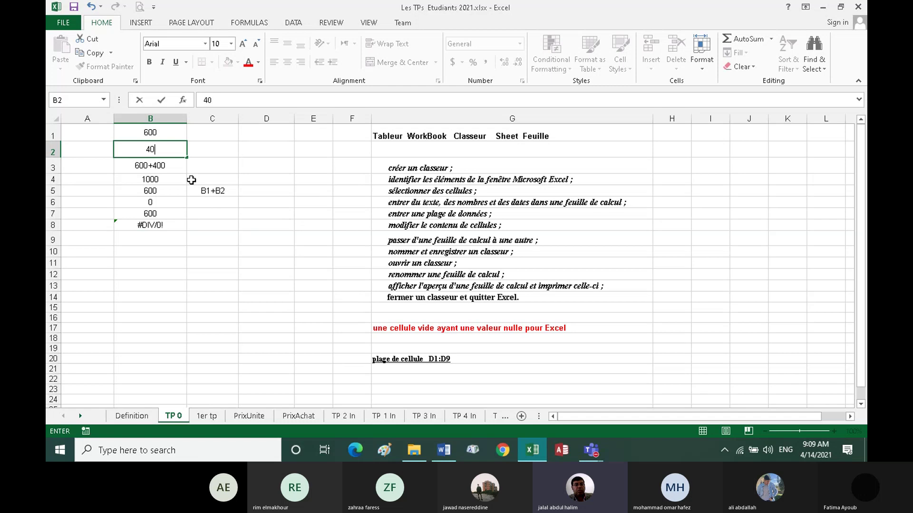
type("0")
key("Return")
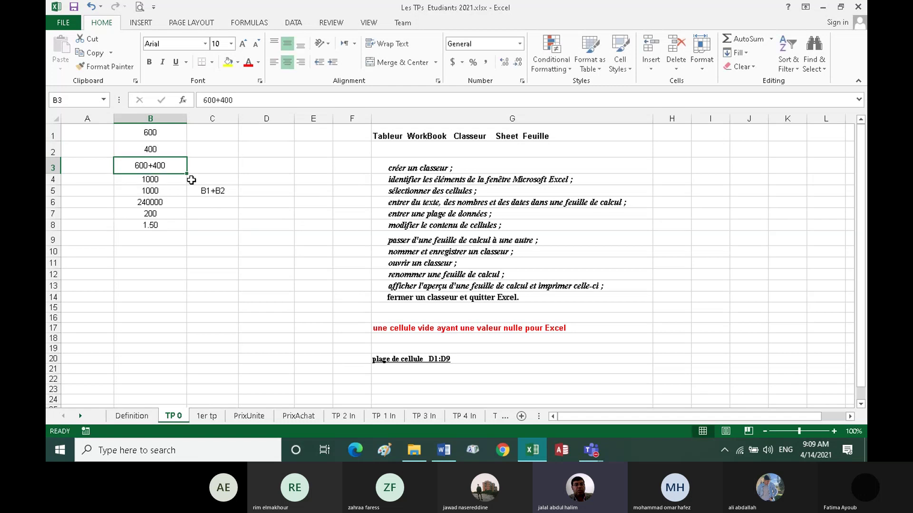
left_click(166, 225)
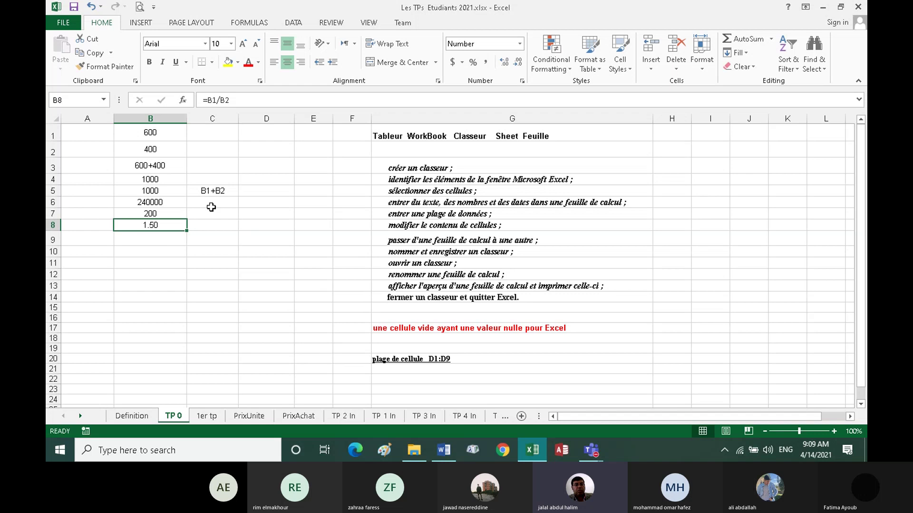
left_click(219, 192)
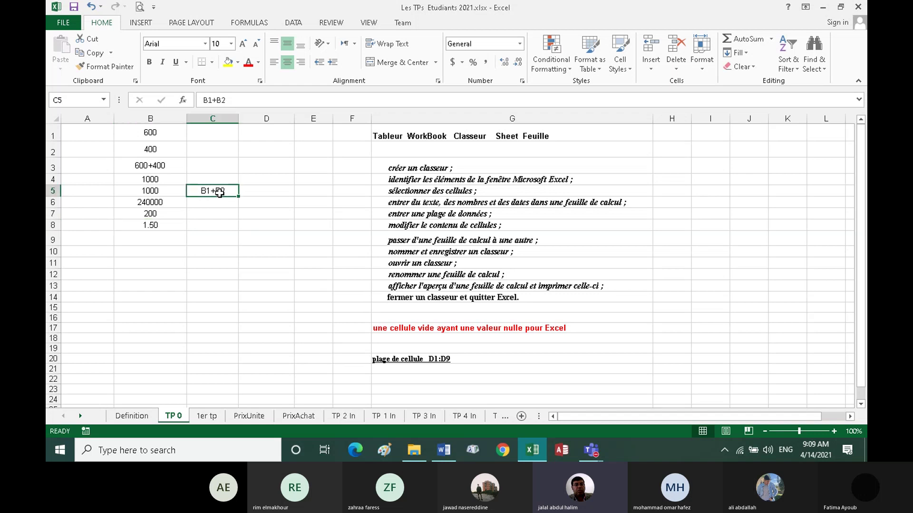
left_click(398, 135)
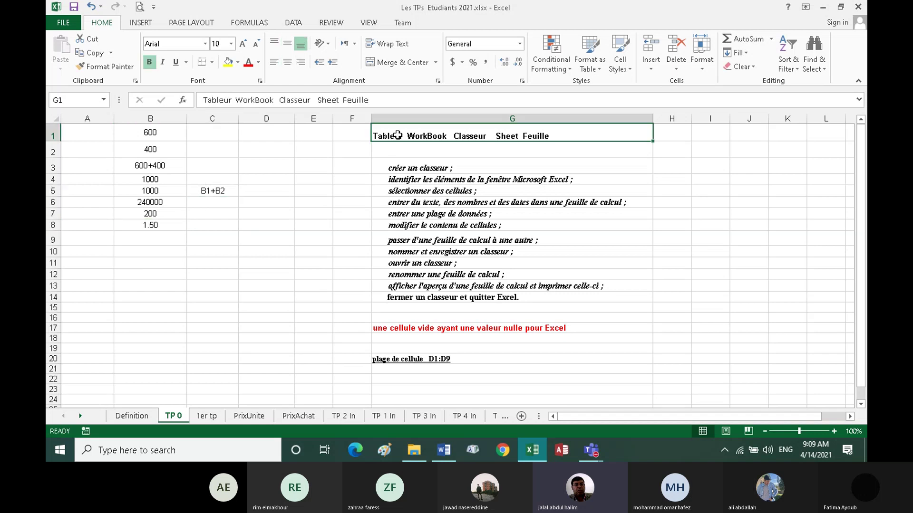
left_click(425, 171)
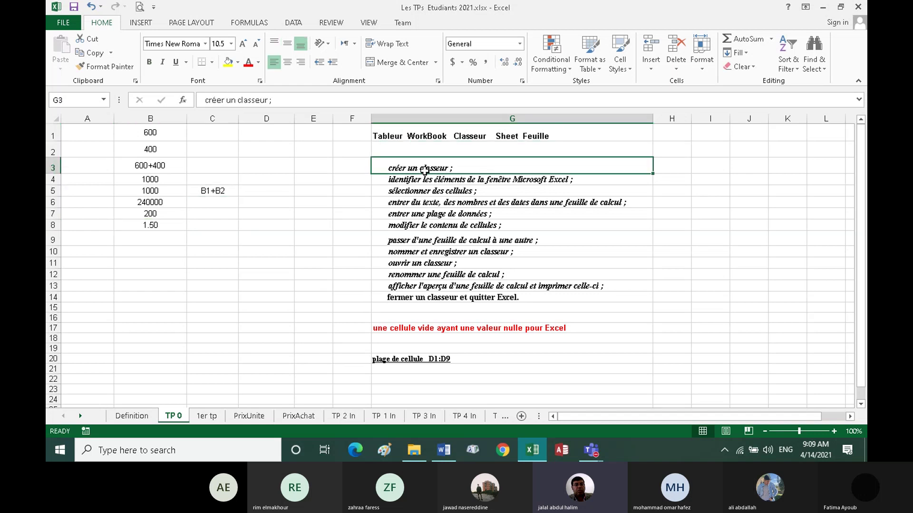
left_click(448, 294)
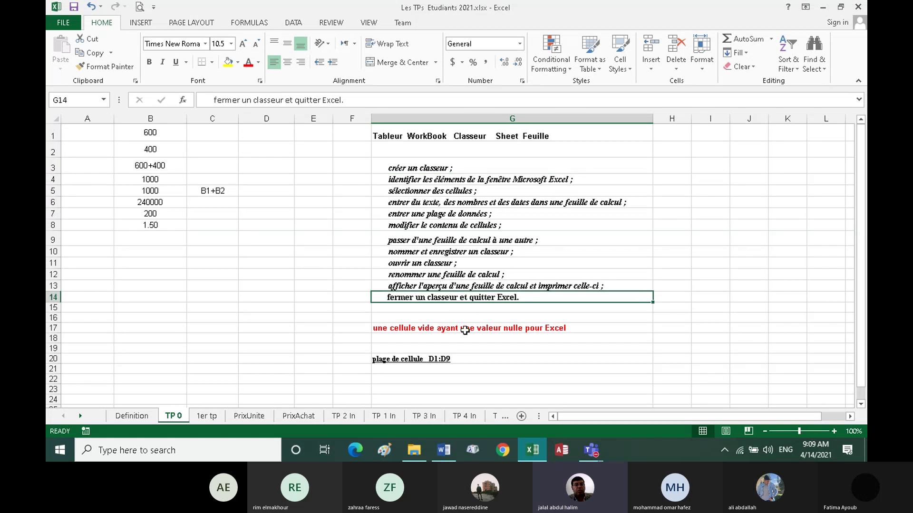
left_click(140, 254)
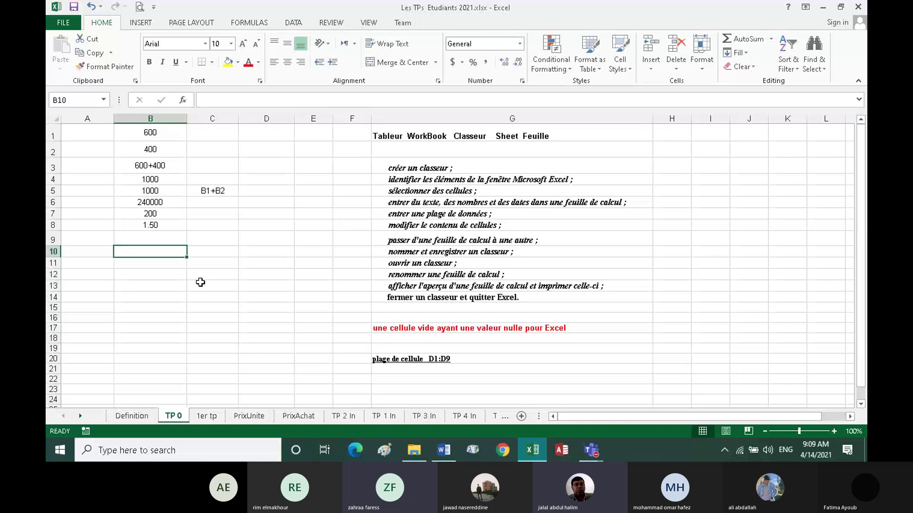
Build =A1+B1*25-B4/B2+90 in B10 from cell references, giving 15087.5
type("=")
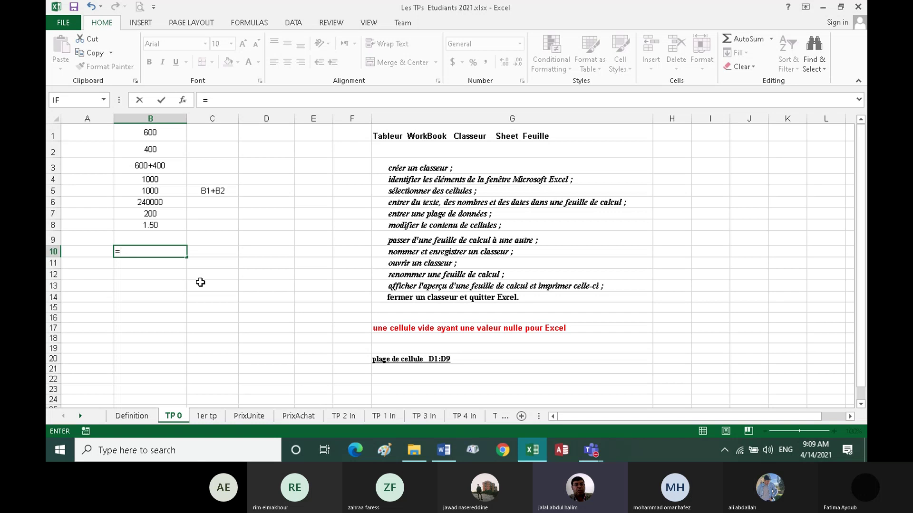
left_click(88, 136)
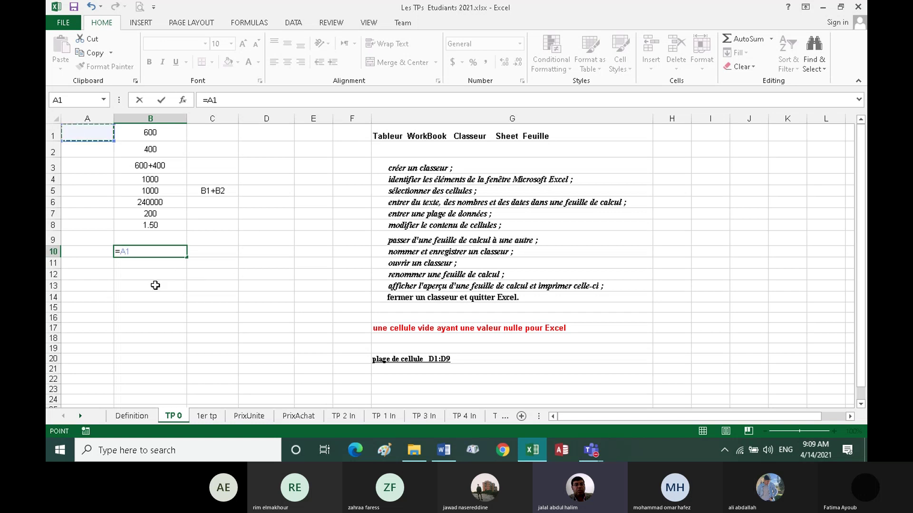
type("+")
left_click(155, 137)
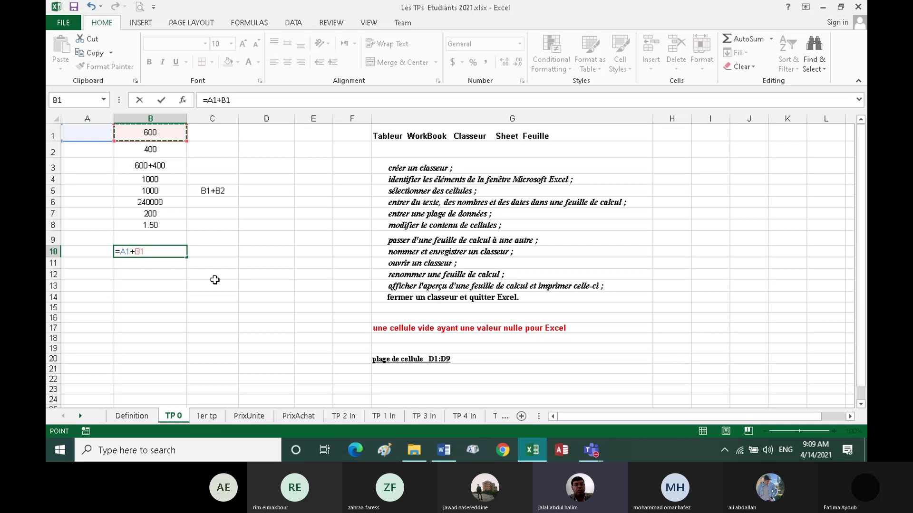
type("*")
type("25-")
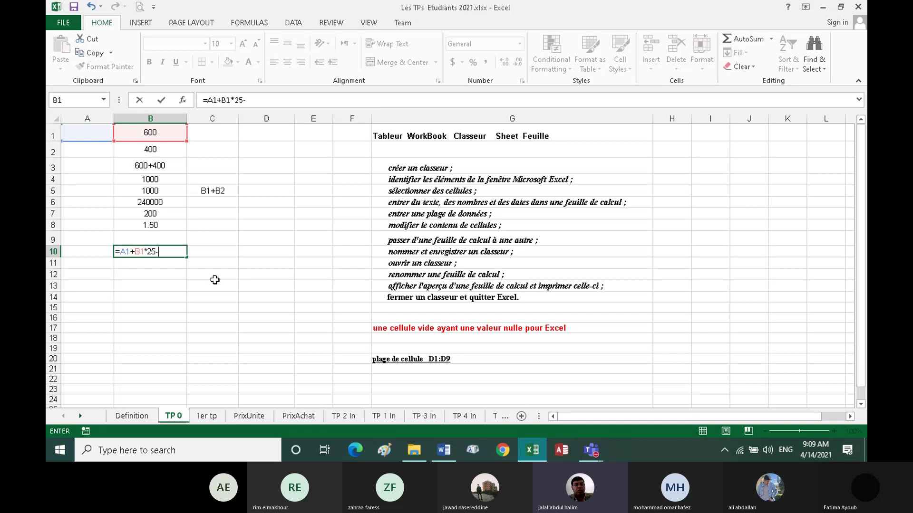
left_click(161, 181)
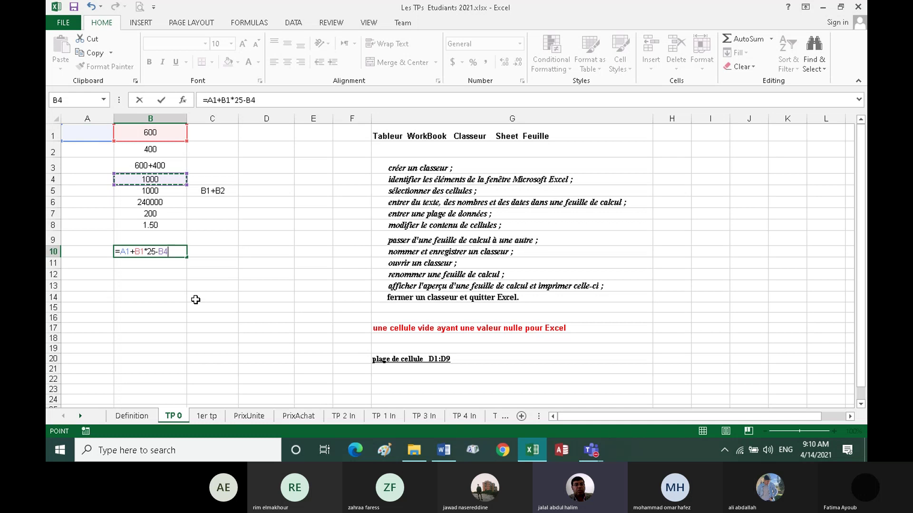
type("/")
left_click(158, 151)
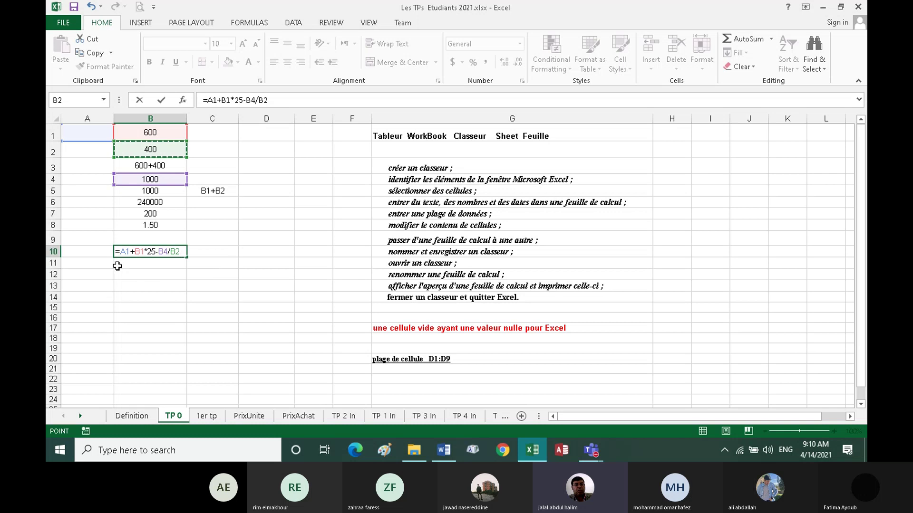
type("+9")
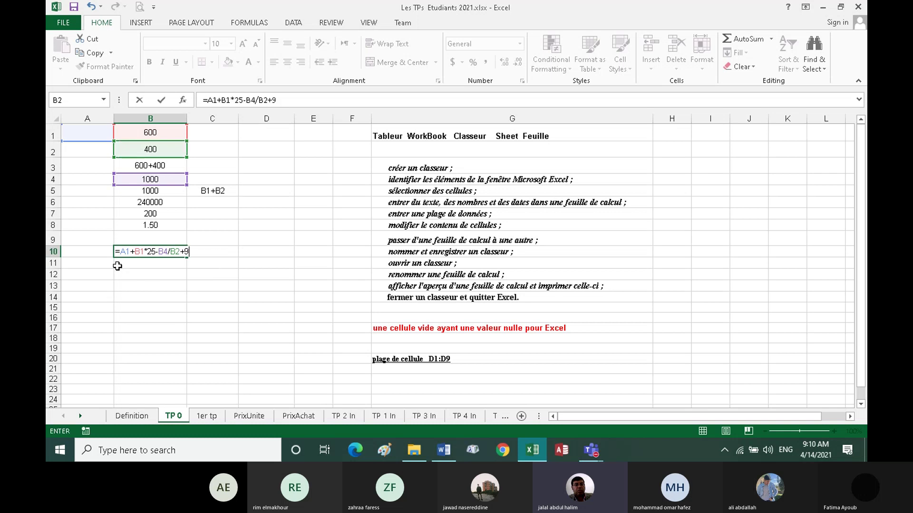
type("0")
key("Return")
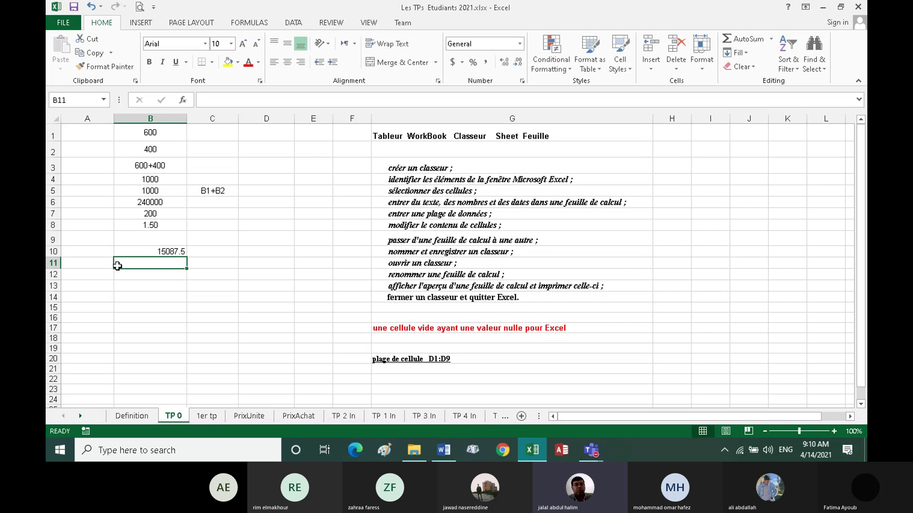
Bracket 25-B4 in B10's formula so it reads =A1+B1*(25-B4)/B2+90, giving -1372.5
left_click(161, 253)
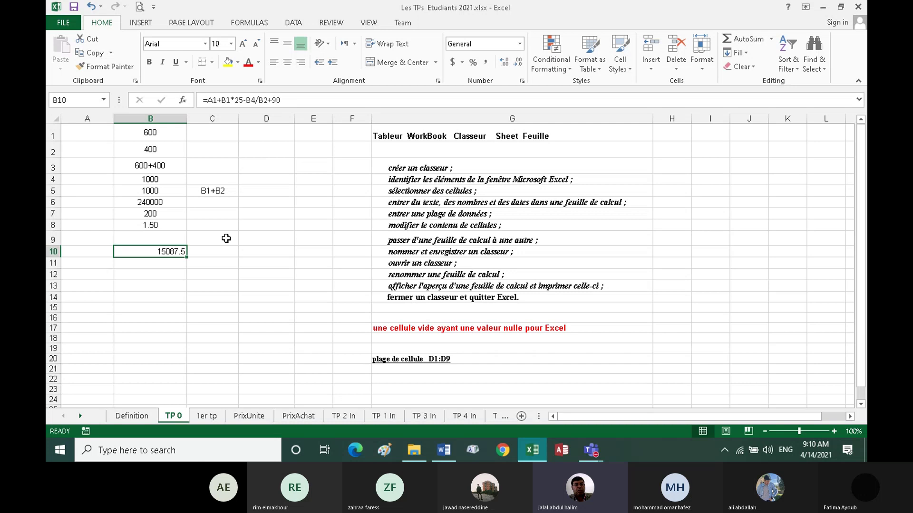
left_click(236, 100)
type("(")
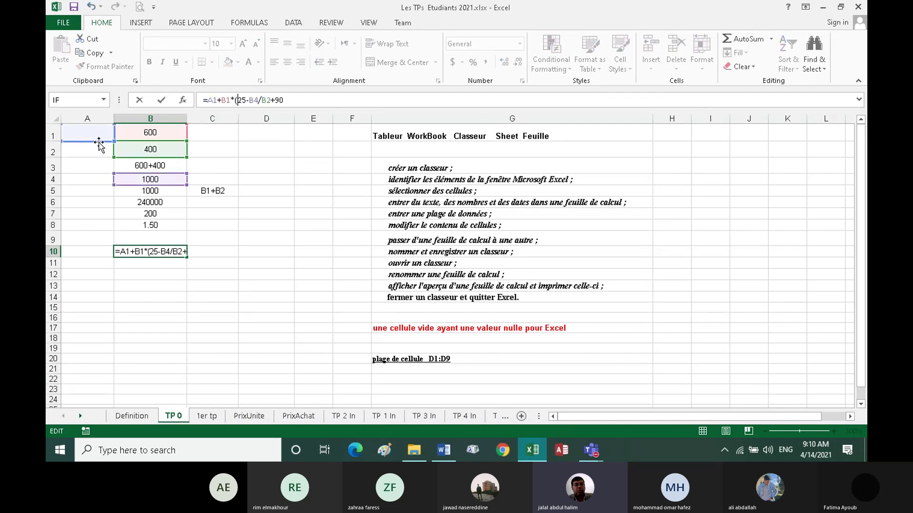
left_click(259, 101)
type(")")
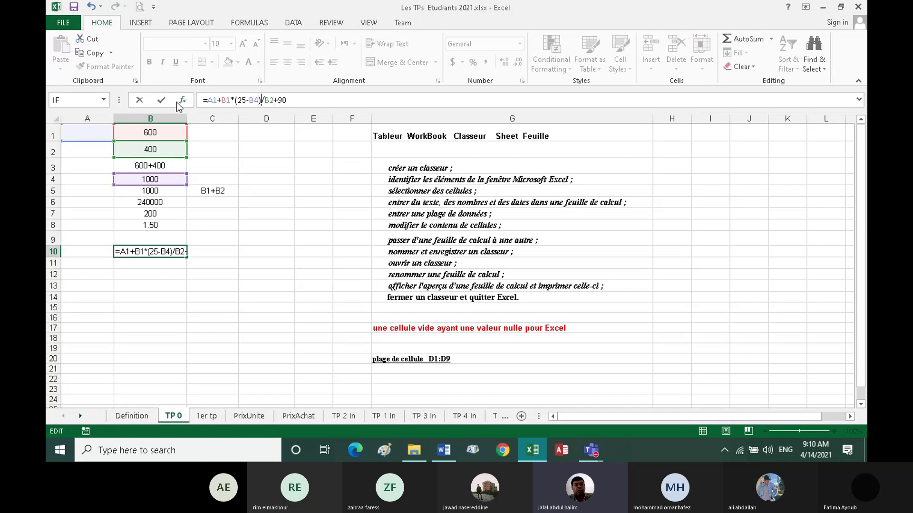
left_click(162, 101)
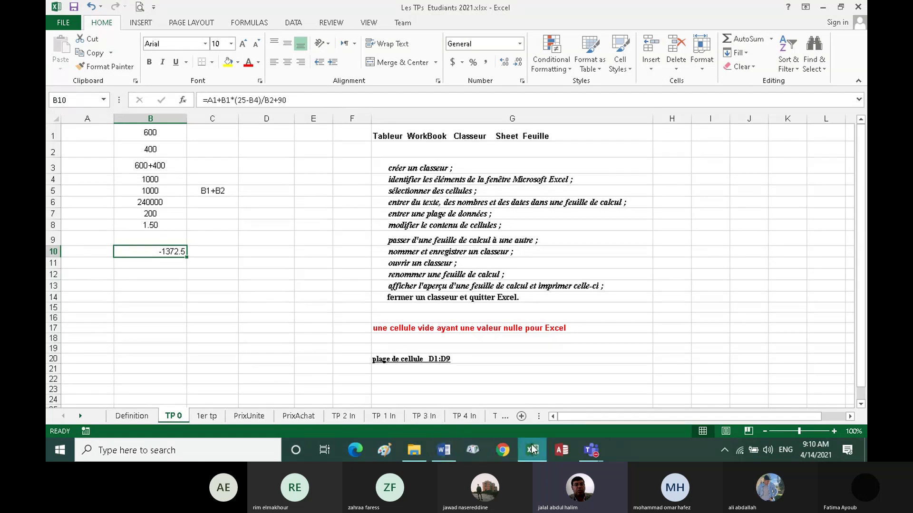
left_click(443, 453)
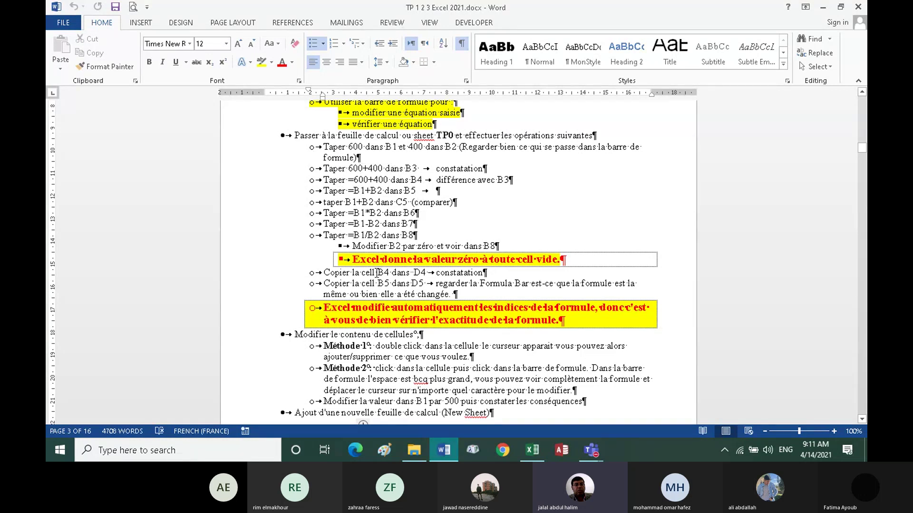
scroll(361, 276, "down", 1)
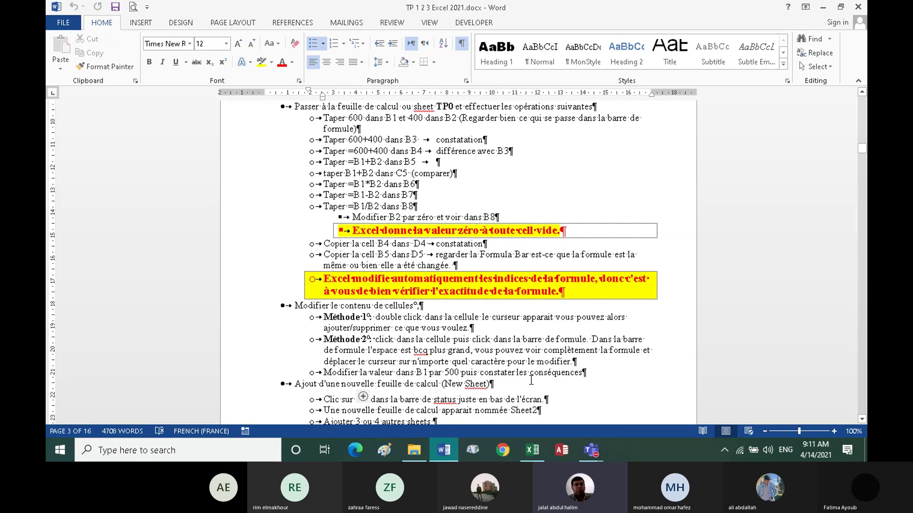
Copy B4's formula =600+400 into D4, then compare the B4 and B5 formulas
left_click(532, 455)
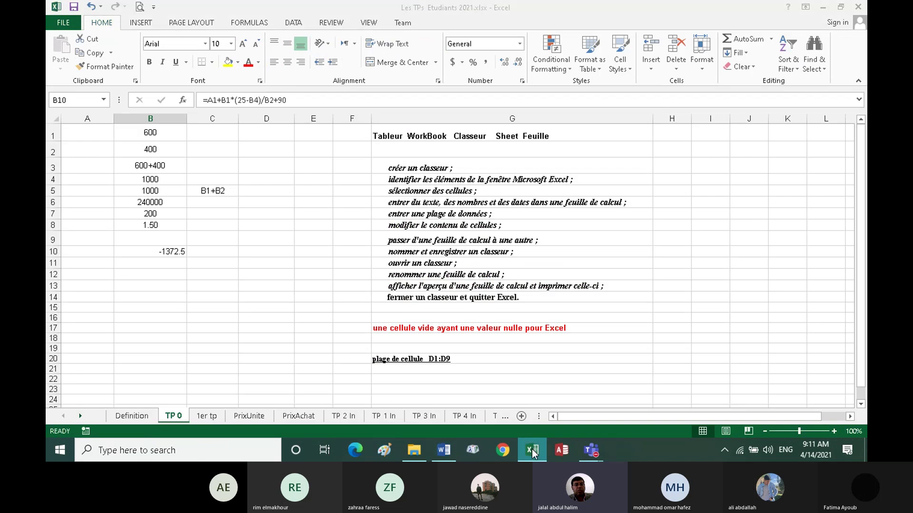
left_click(145, 180)
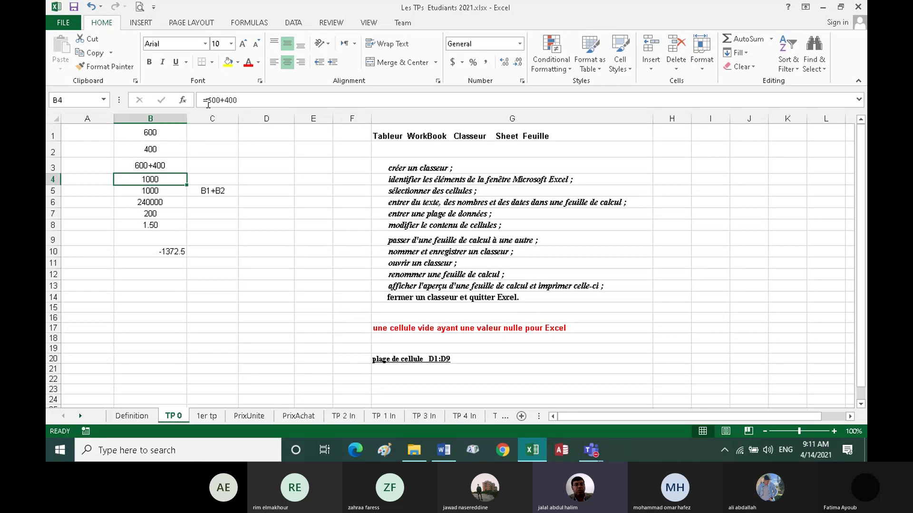
left_click(96, 56)
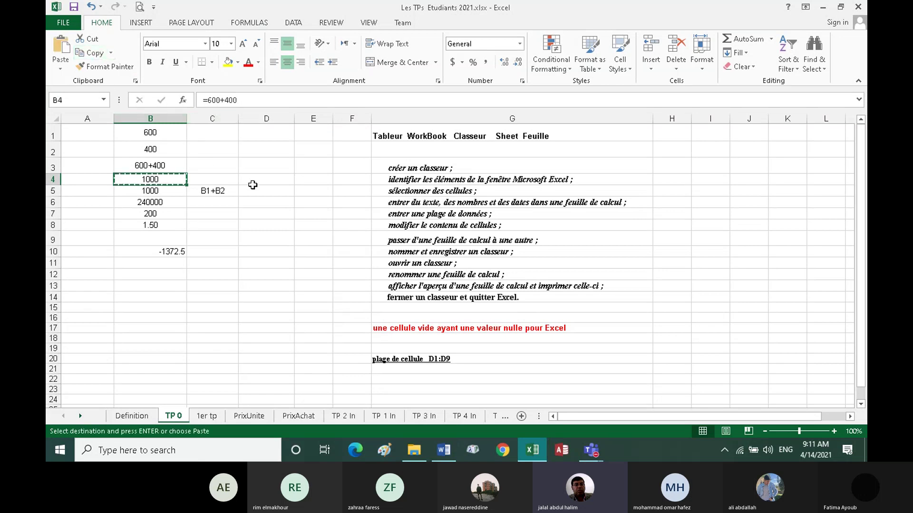
left_click(268, 181)
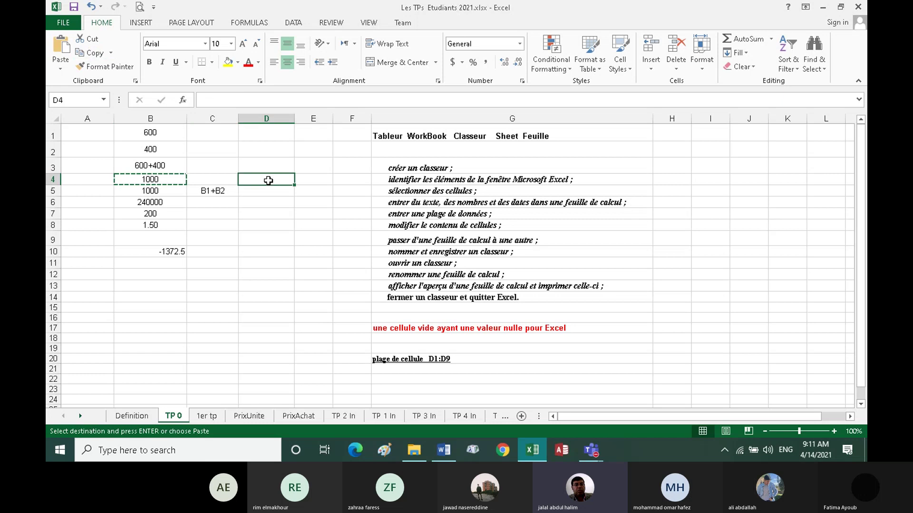
left_click(62, 52)
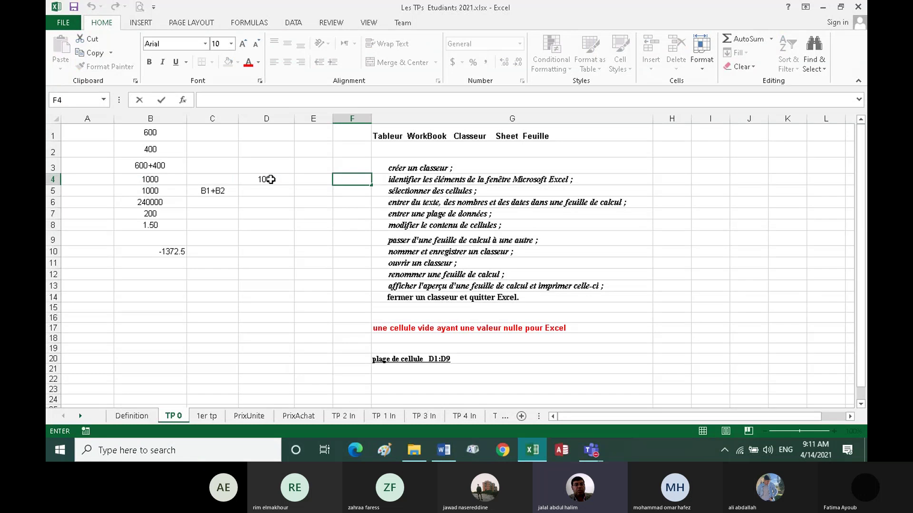
key("Escape")
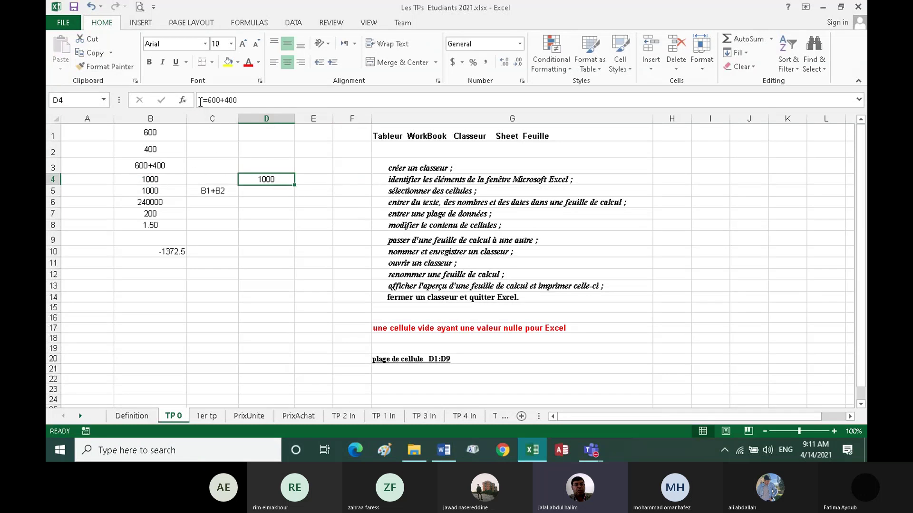
left_click(152, 181)
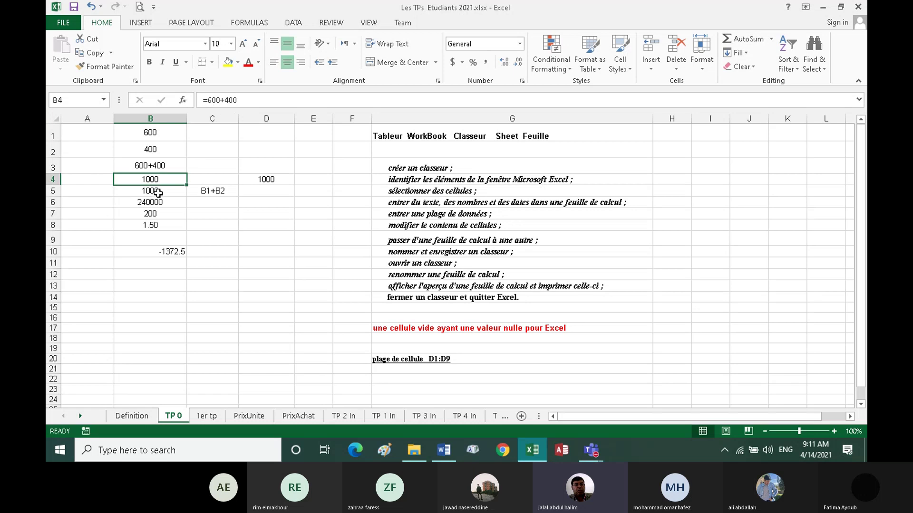
left_click(158, 192)
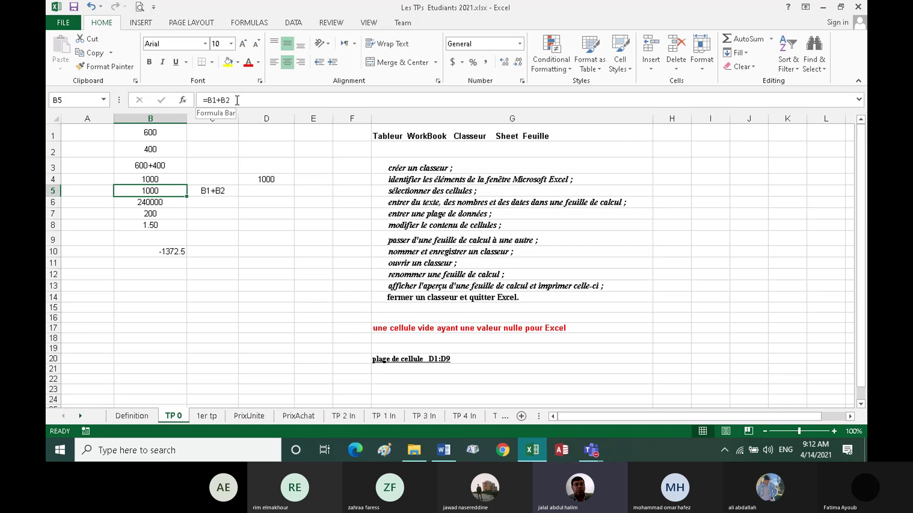
Copy B5's formula into D5, where it becomes =D1+D2 showing 0, and compare with B5
left_click(95, 54)
left_click(260, 191)
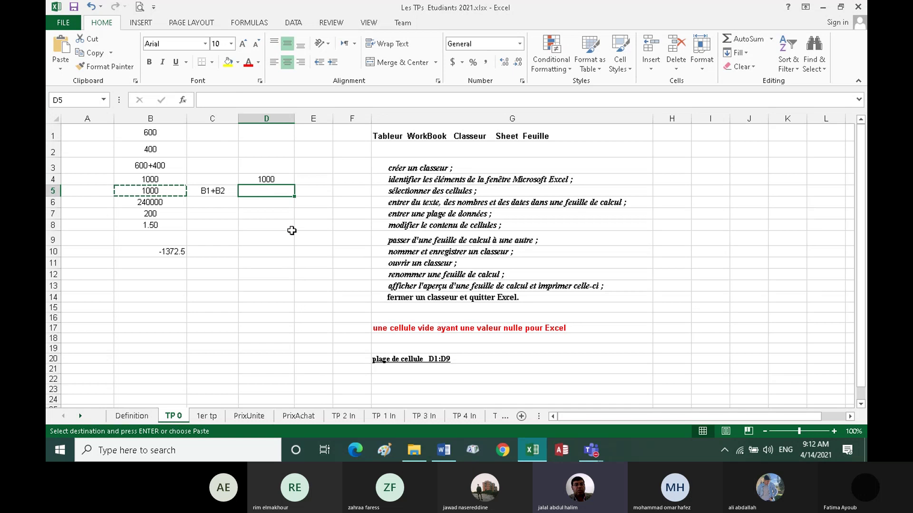
left_click(70, 58)
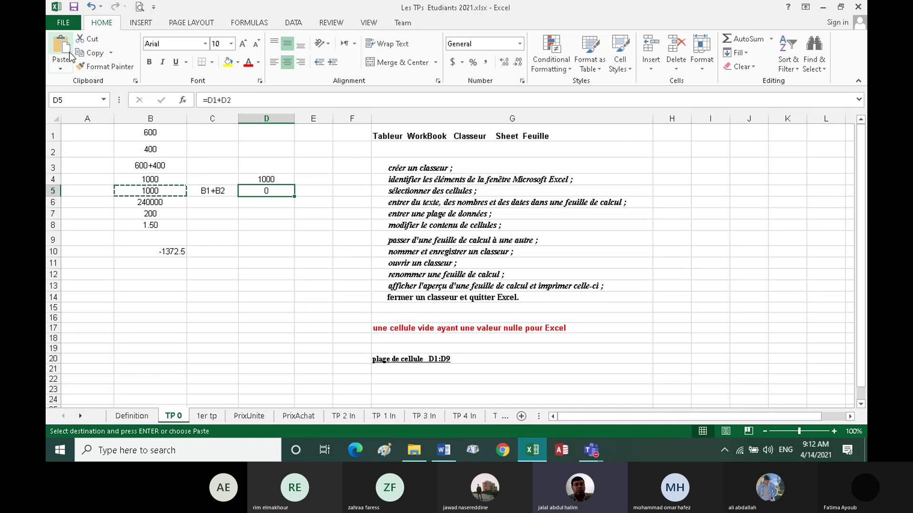
left_click(324, 196)
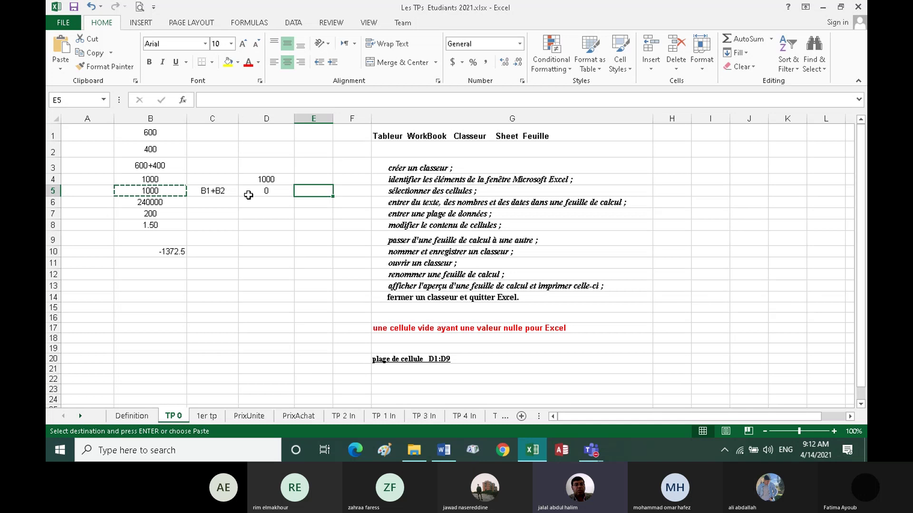
double_click(327, 195)
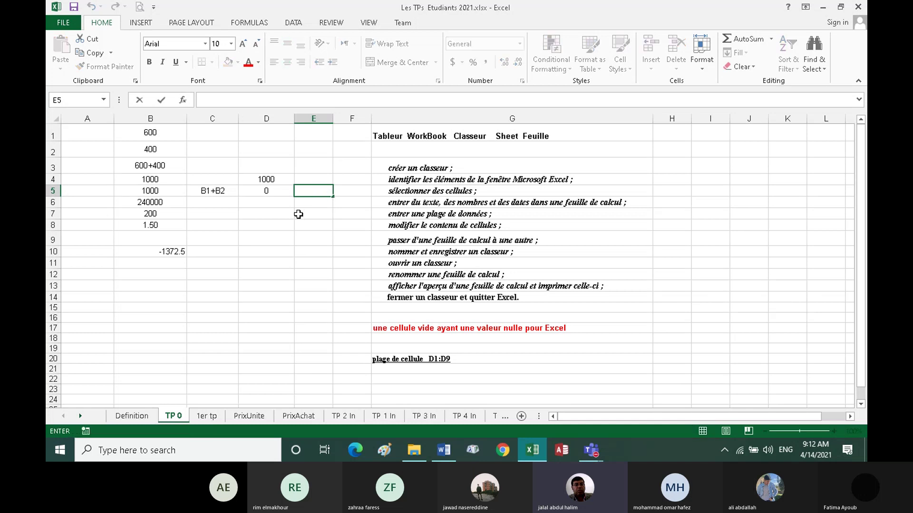
left_click(263, 195)
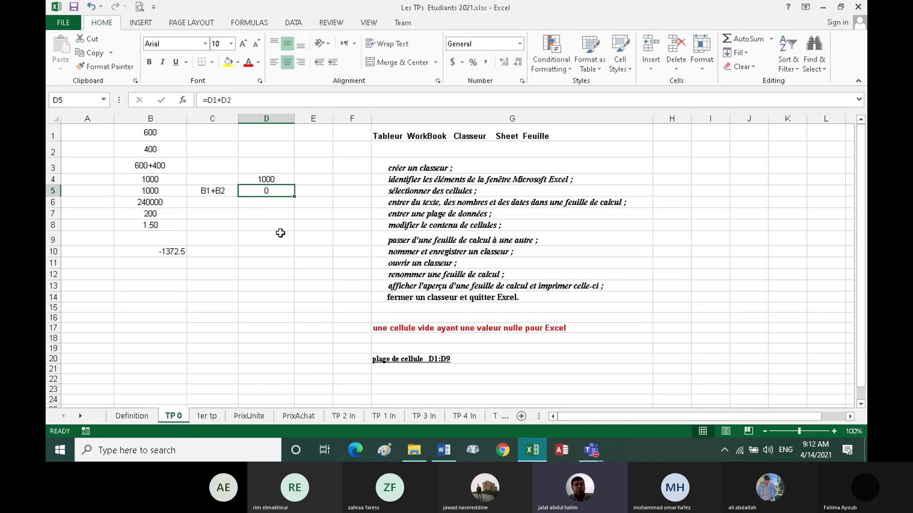
left_click(153, 192)
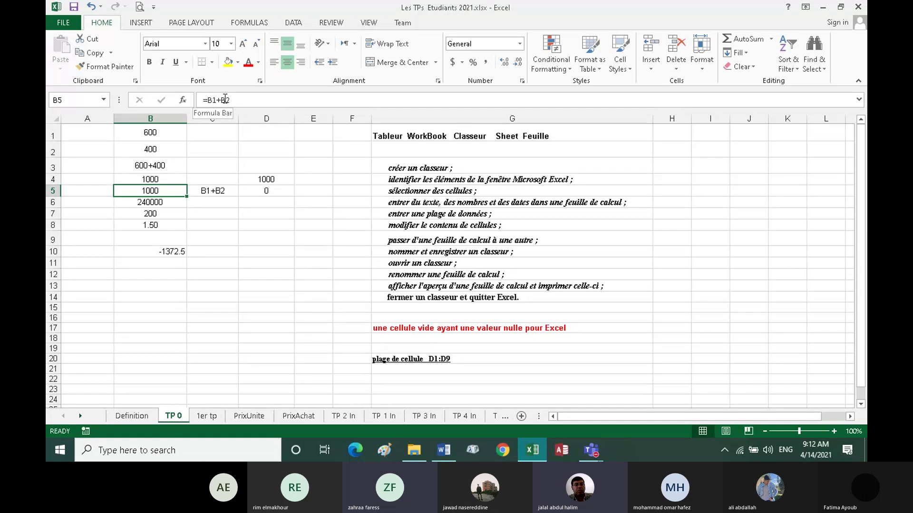
Compare the original and copied formulas in B4, D4, B5 and D5
left_click(267, 194)
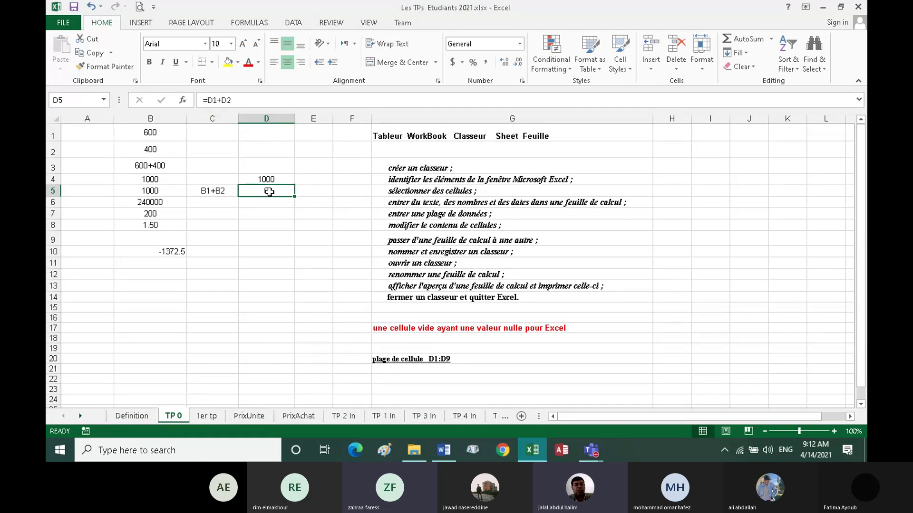
key("ctrl+v")
left_click(166, 191)
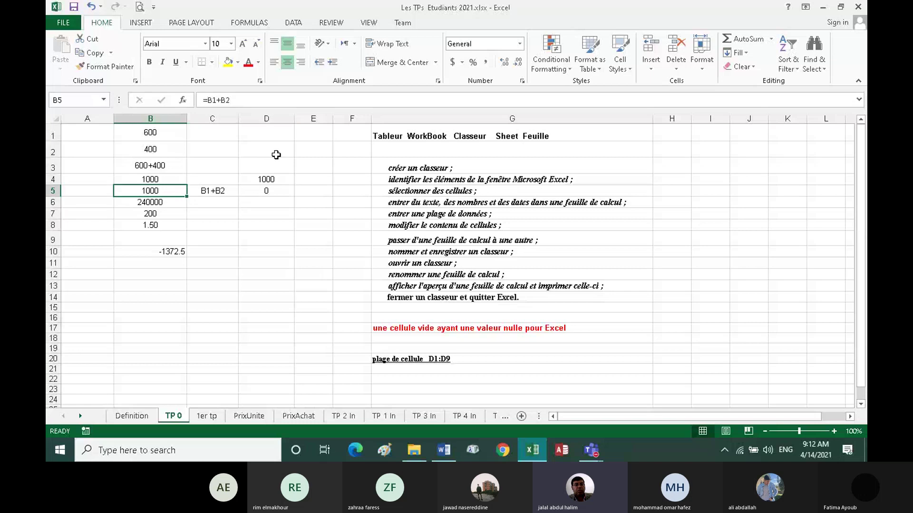
left_click(272, 195)
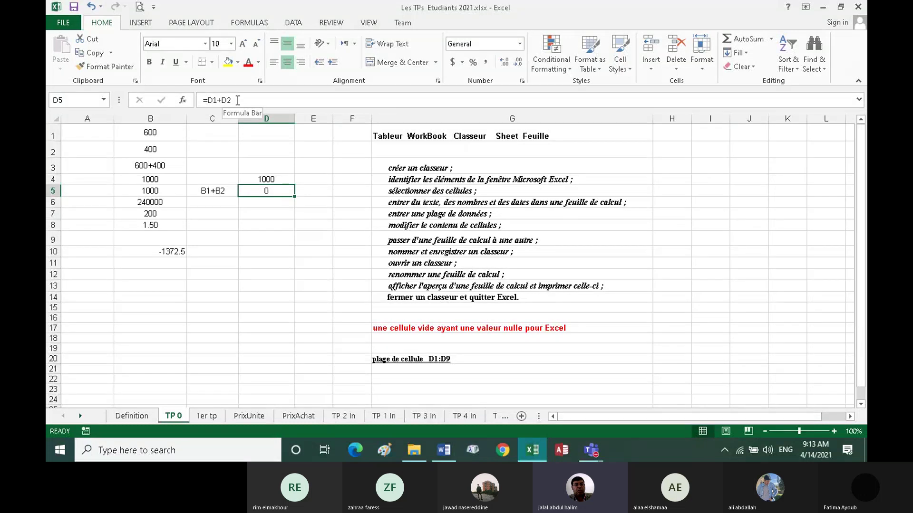
left_click(174, 179)
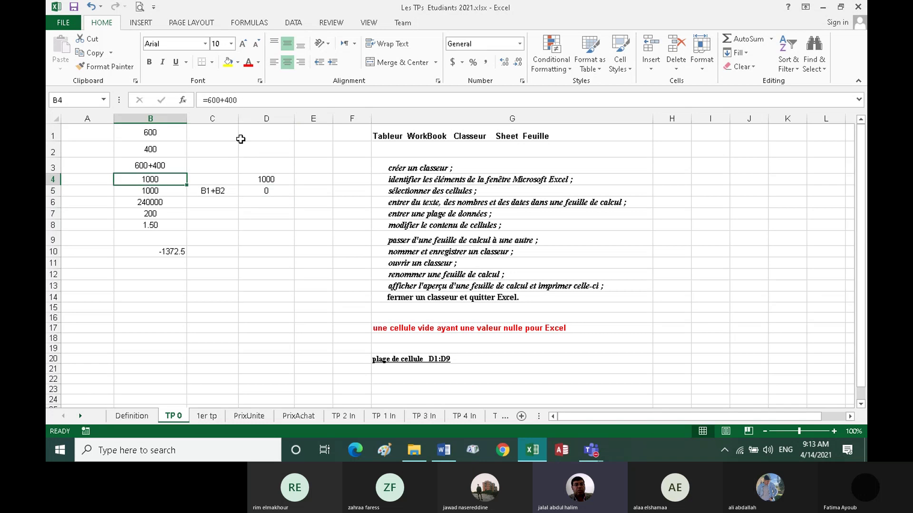
left_click(267, 180)
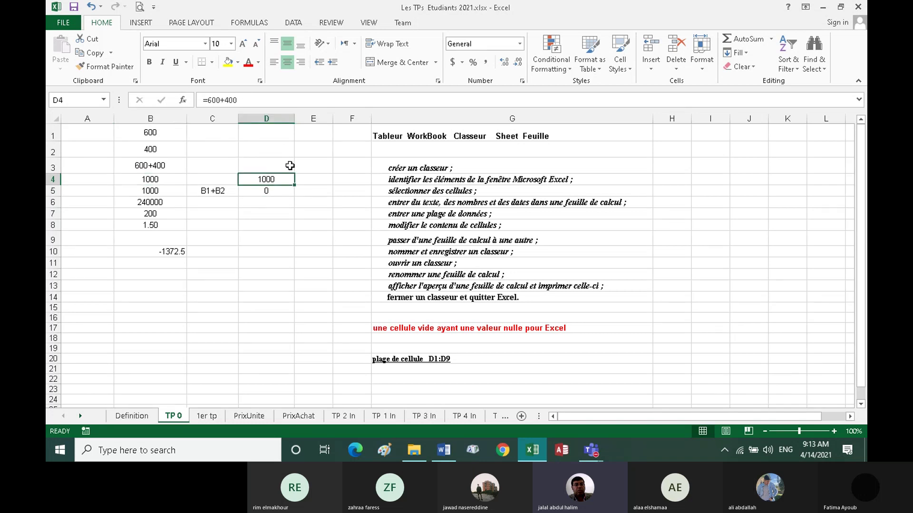
left_click(162, 193)
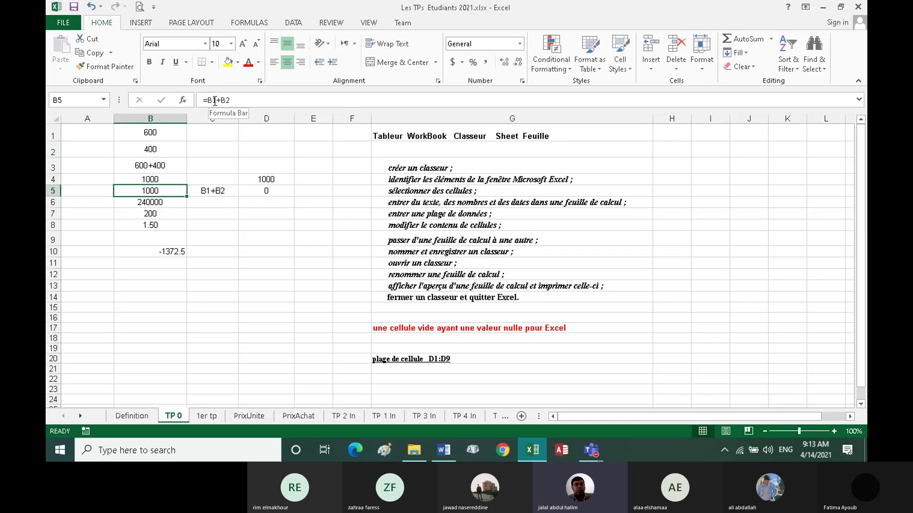
left_click(271, 190)
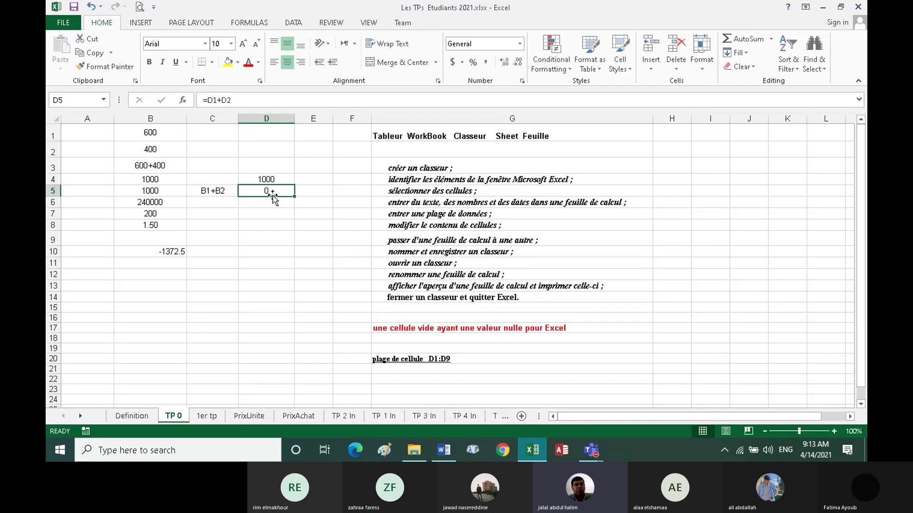
double_click(164, 192)
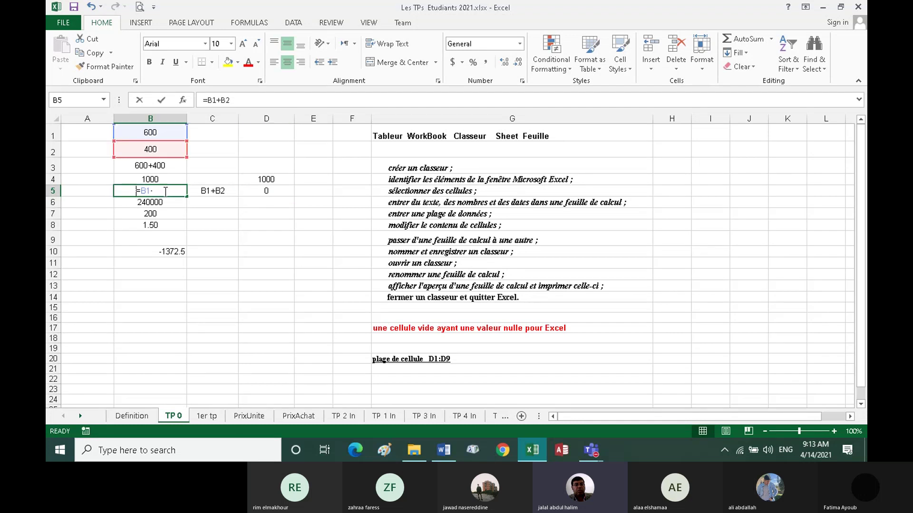
left_click(161, 100)
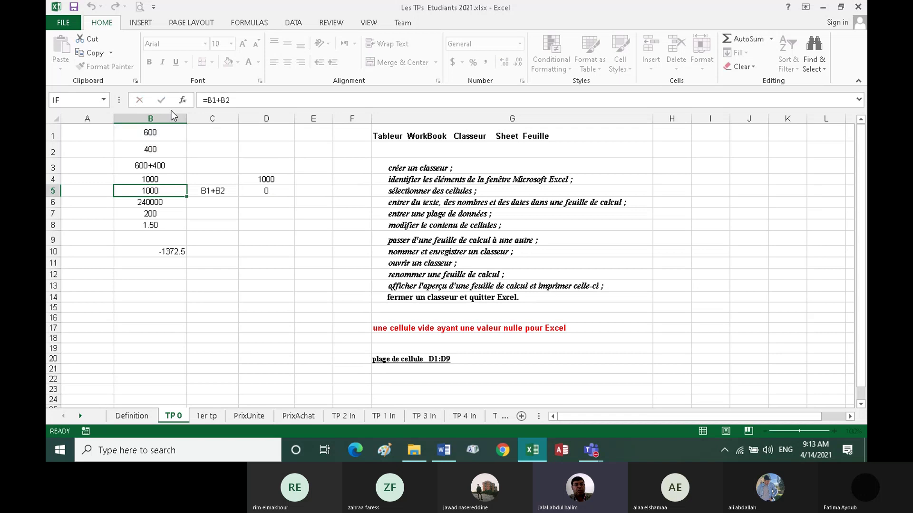
left_click(267, 191)
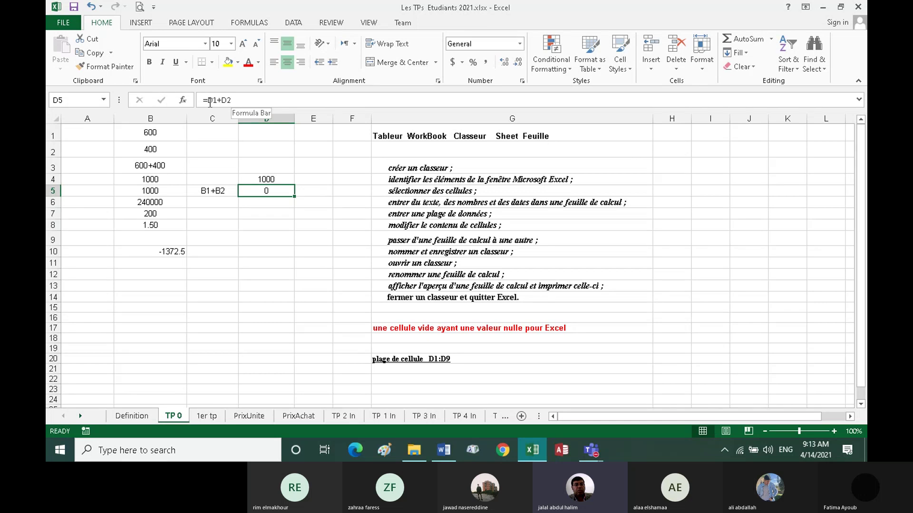
Correct D5's formula from =D1+D2 to =B1+B2 so it shows 1000
left_click(213, 100)
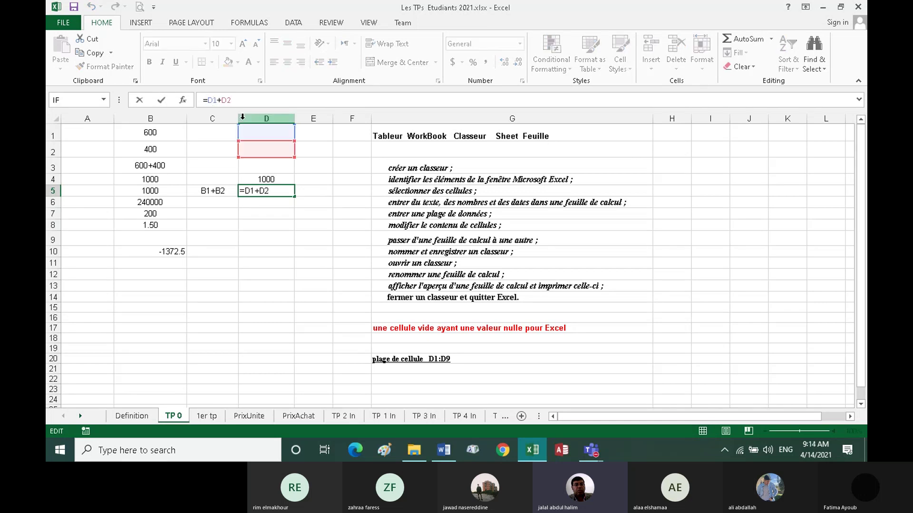
key("BackSpace")
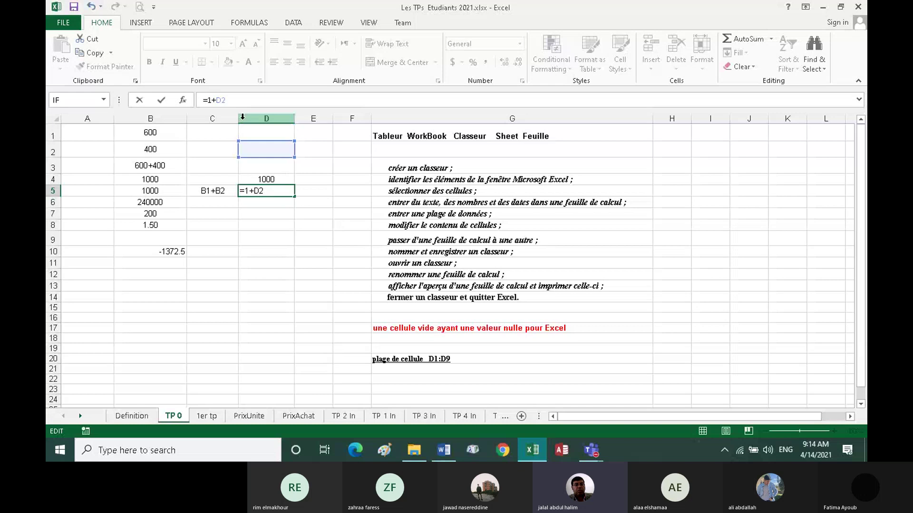
type("b")
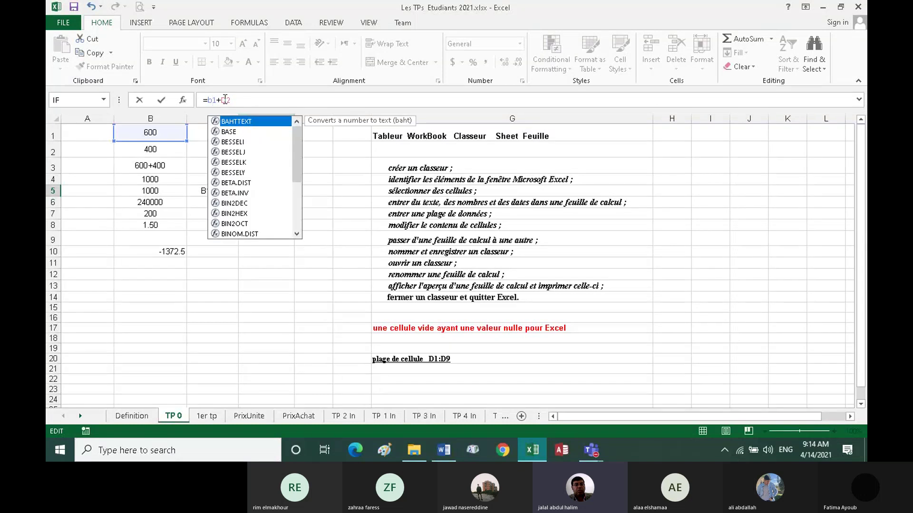
left_click(228, 99)
key("BackSpace")
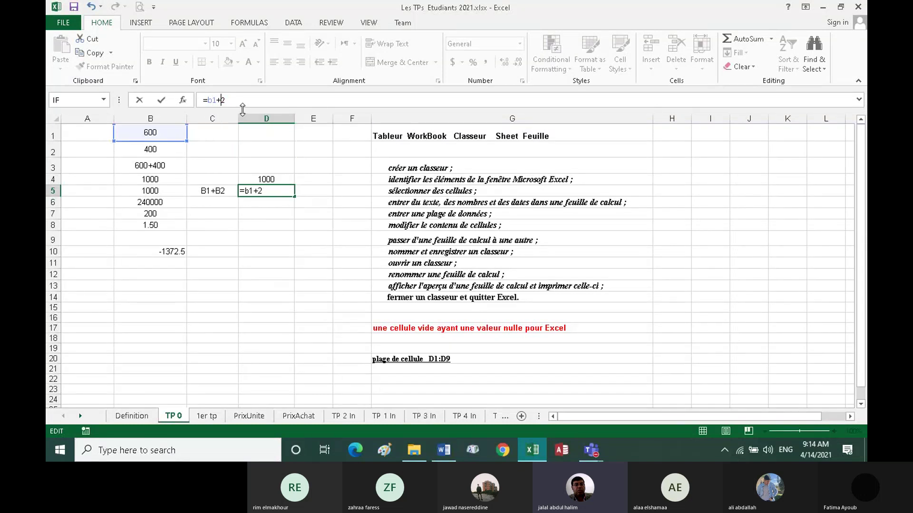
type("b")
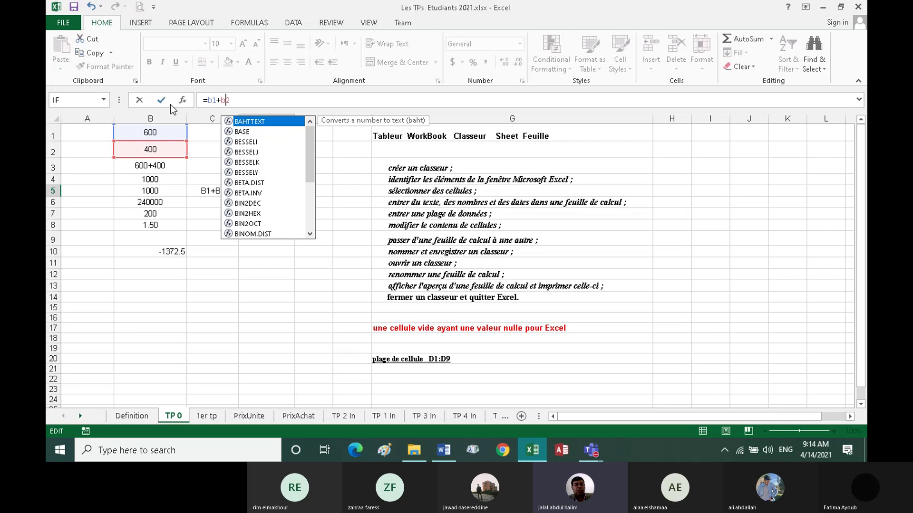
left_click(162, 100)
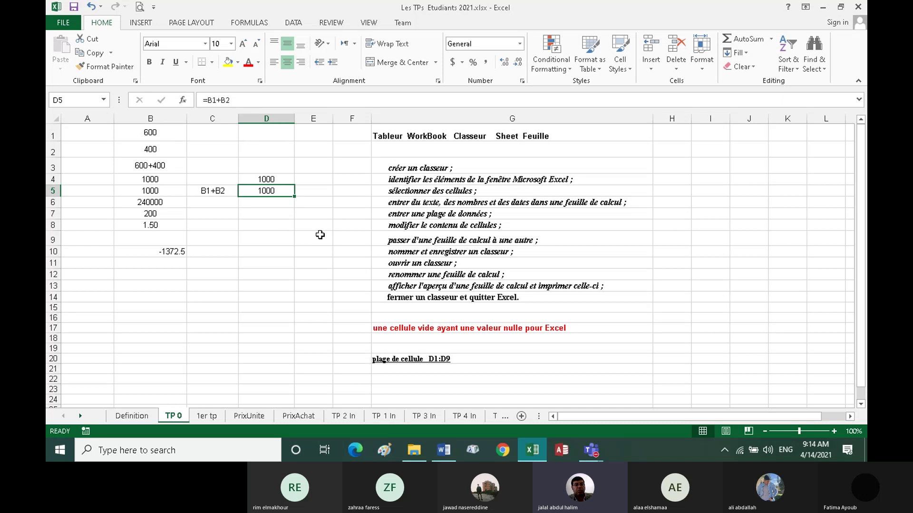
left_click(446, 451)
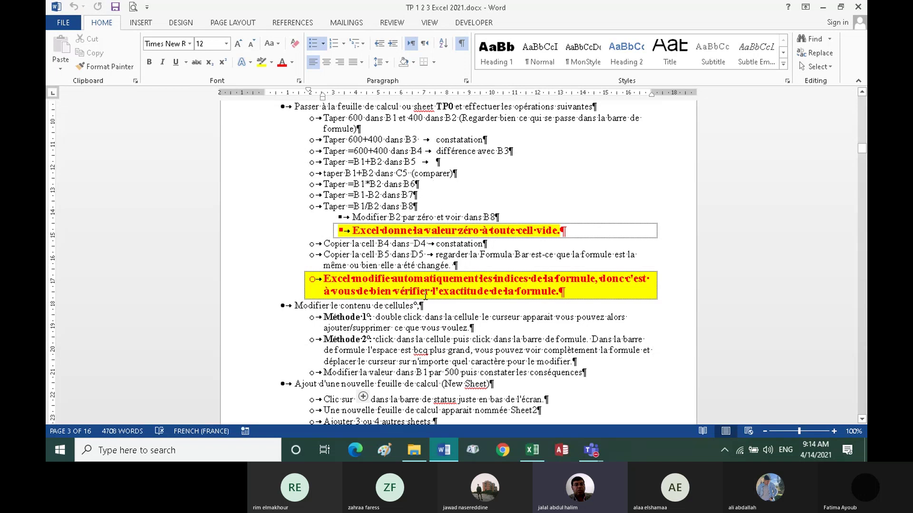
scroll(430, 292, "down", 1)
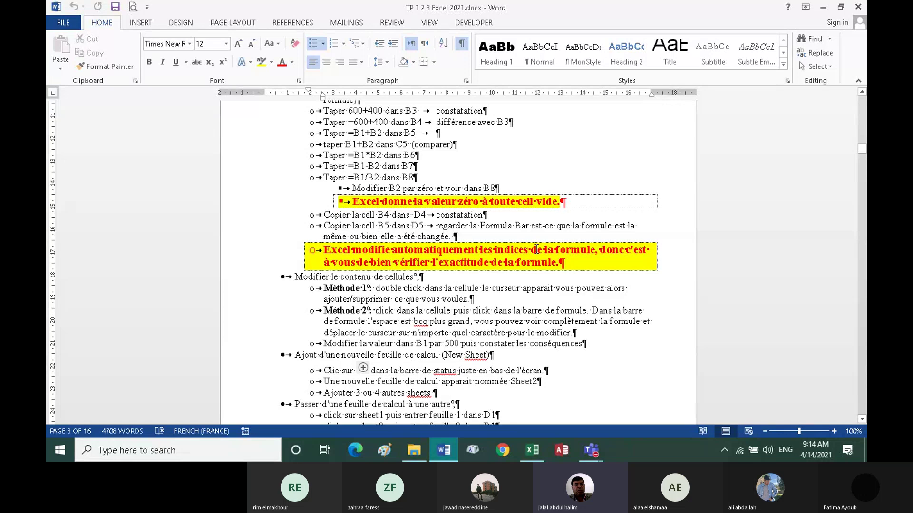
scroll(419, 251, "down", 1)
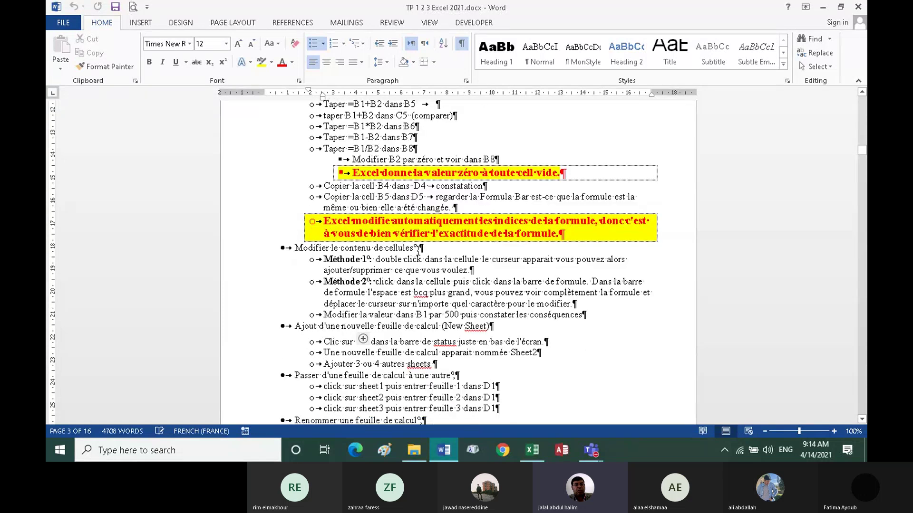
scroll(419, 251, "down", 2)
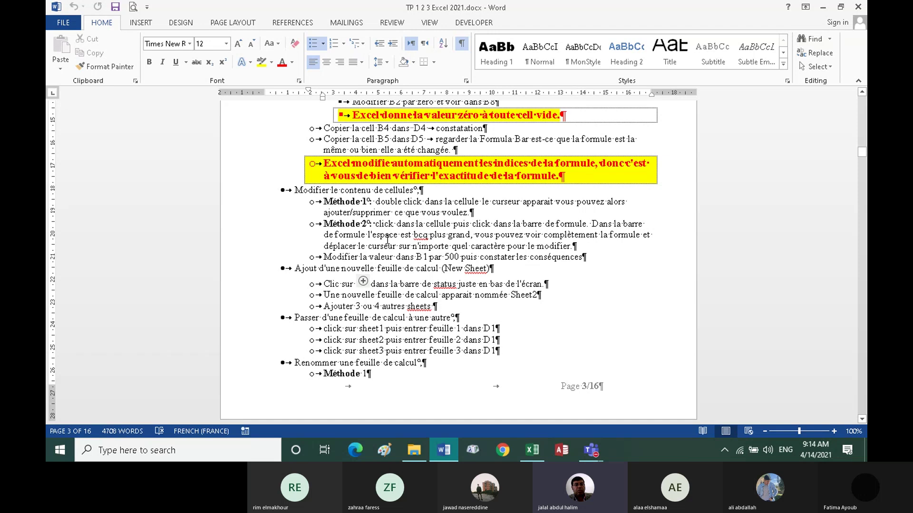
scroll(384, 241, "down", 1)
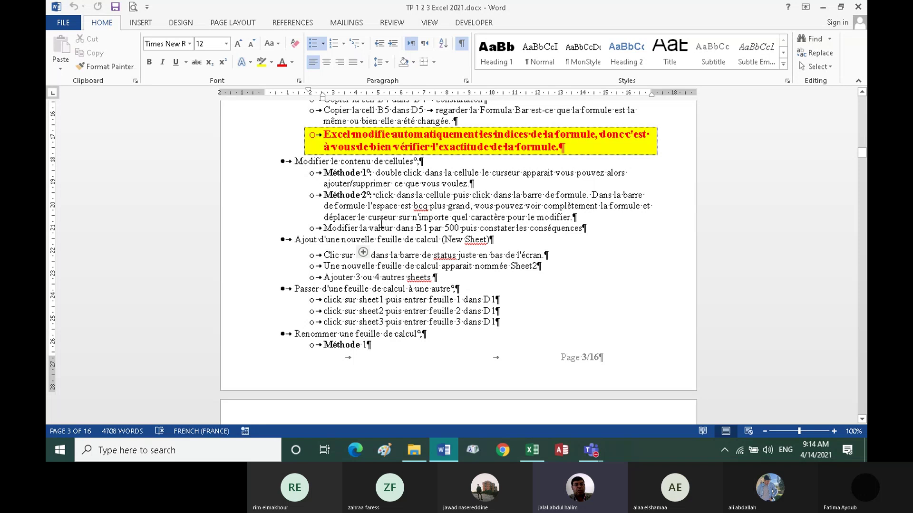
scroll(380, 226, "down", 3)
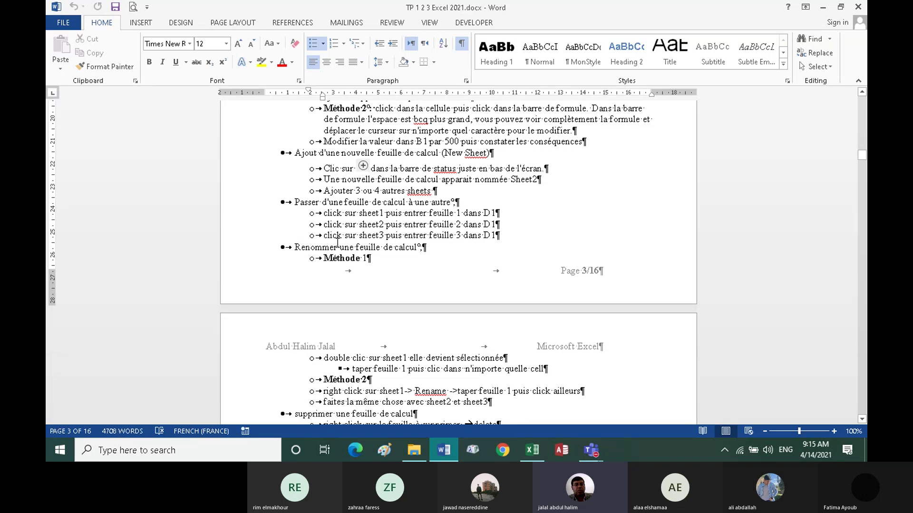
scroll(307, 223, "down", 2)
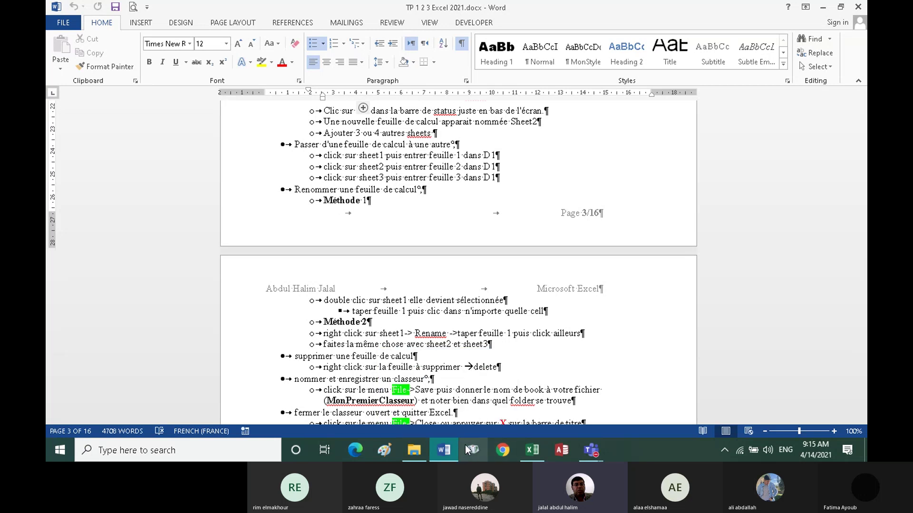
Add a new blank worksheet, Sheet2, to the workbook
left_click(532, 450)
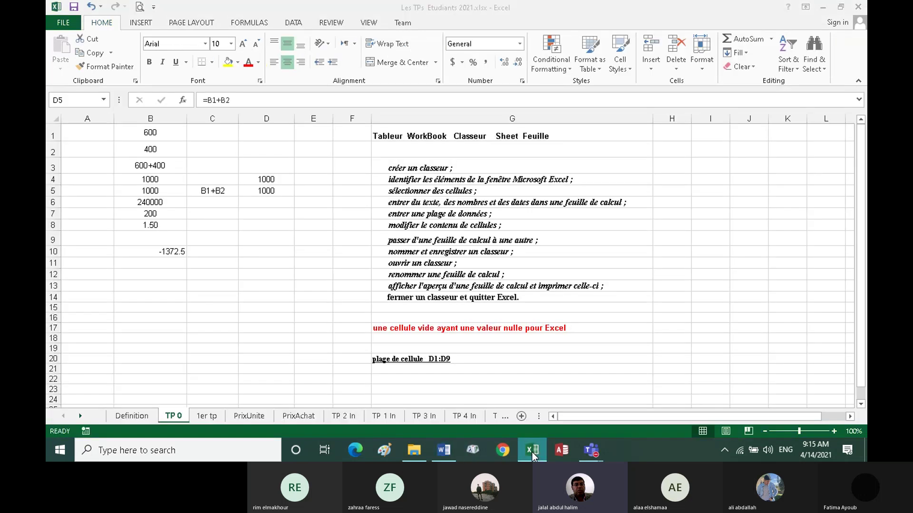
left_click(522, 417)
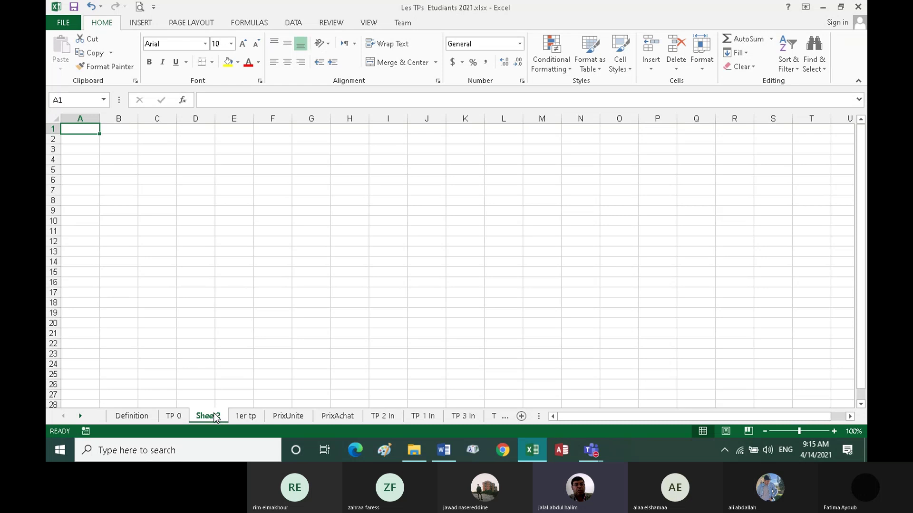
right_click(215, 417)
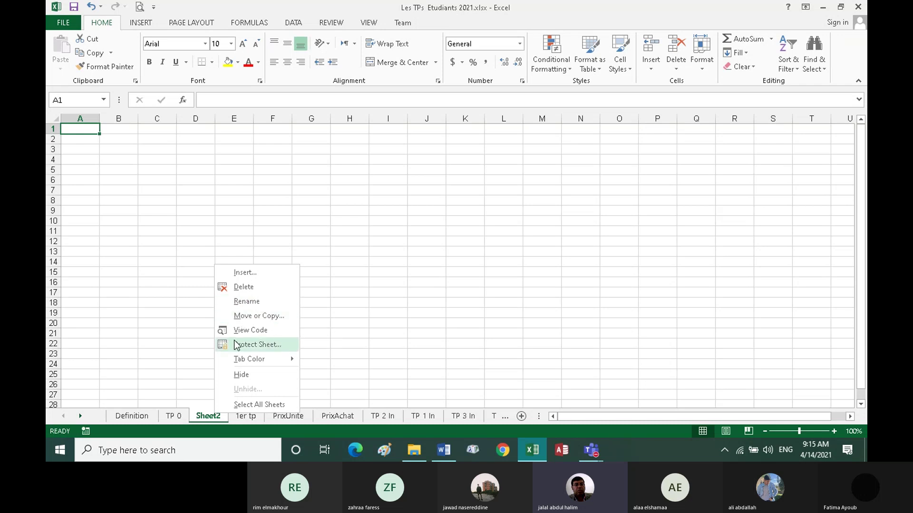
mouse_move(250, 359)
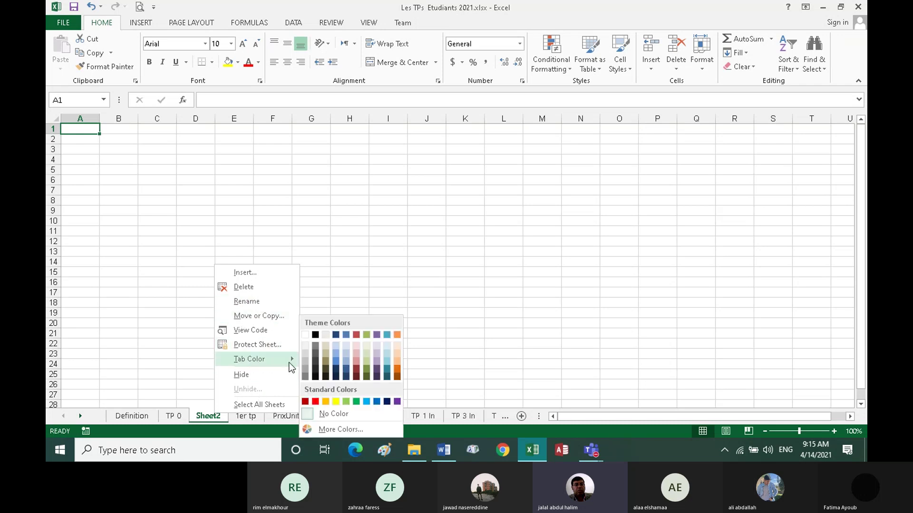
left_click(366, 377)
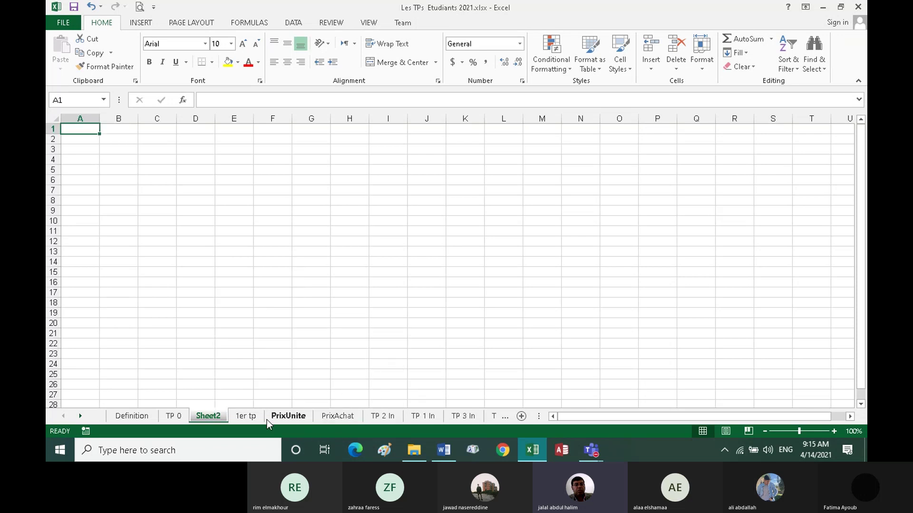
Rename the Sheet2 sheet to Feuille1
right_click(218, 418)
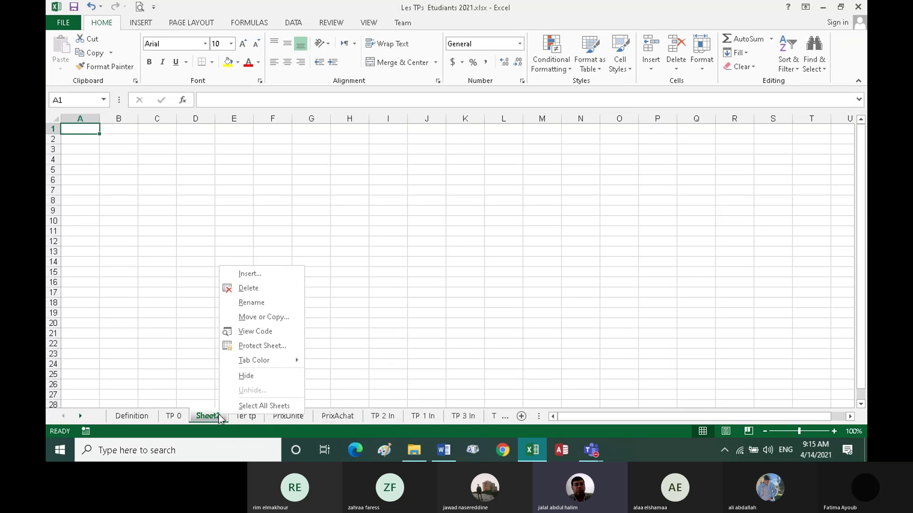
left_click(256, 304)
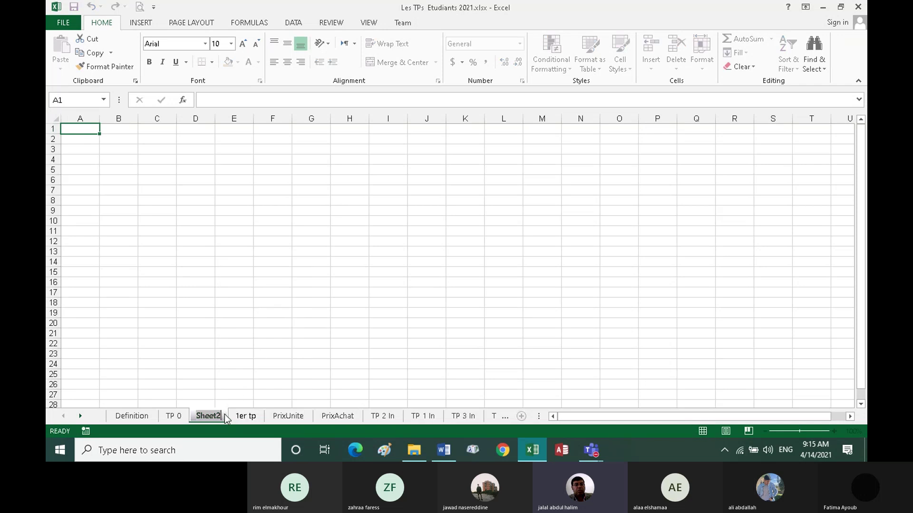
key("BackSpace")
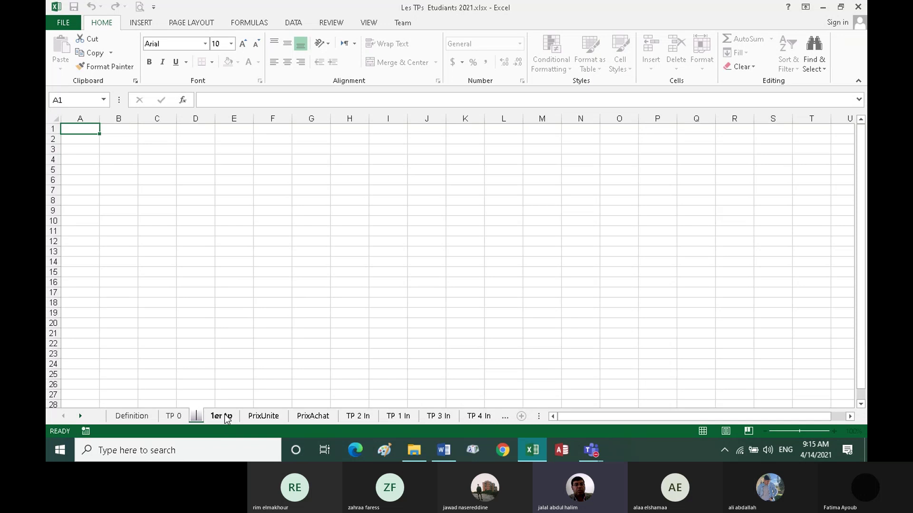
type("Fe")
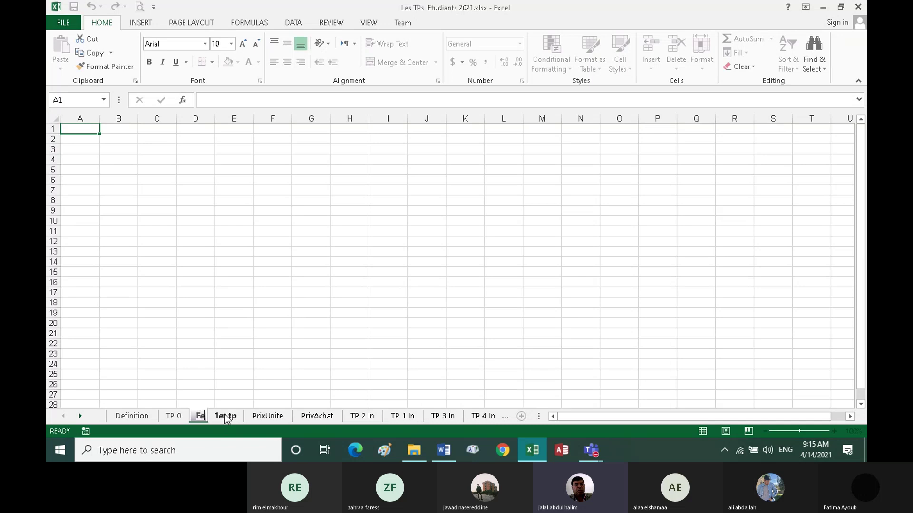
type("uille")
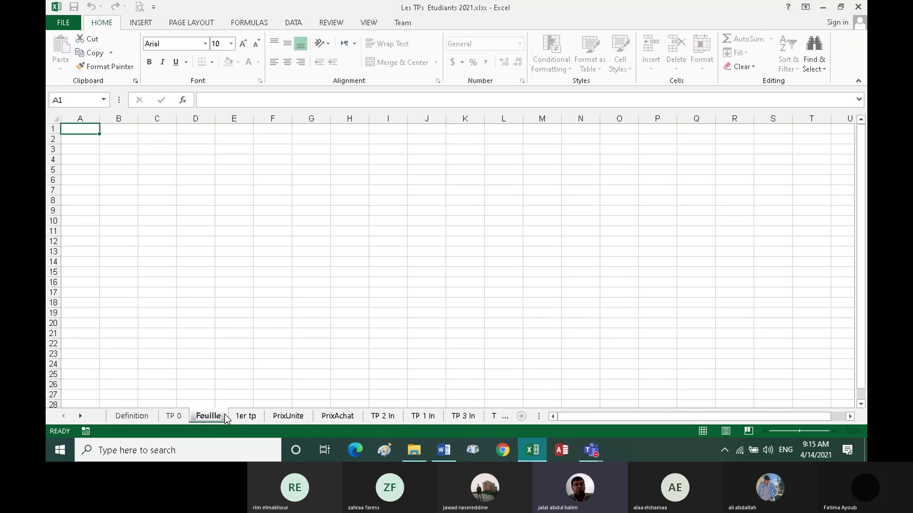
type("1")
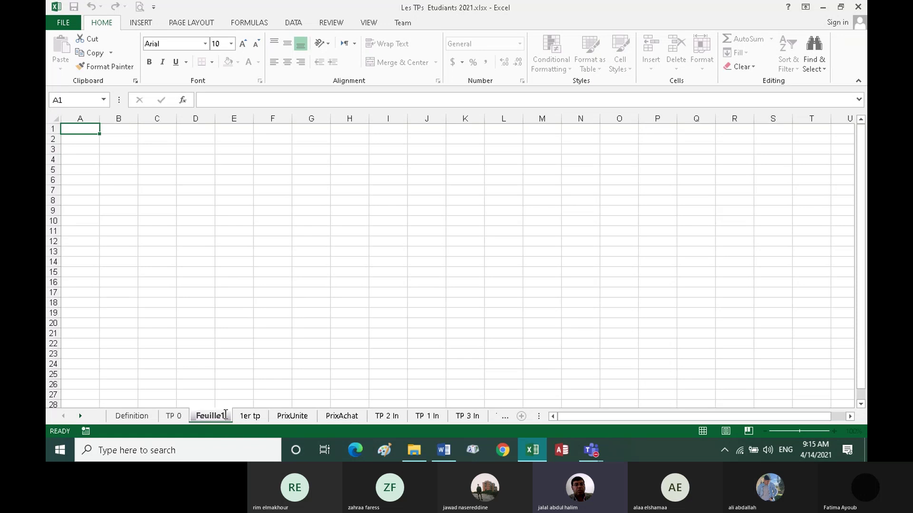
left_click(220, 363)
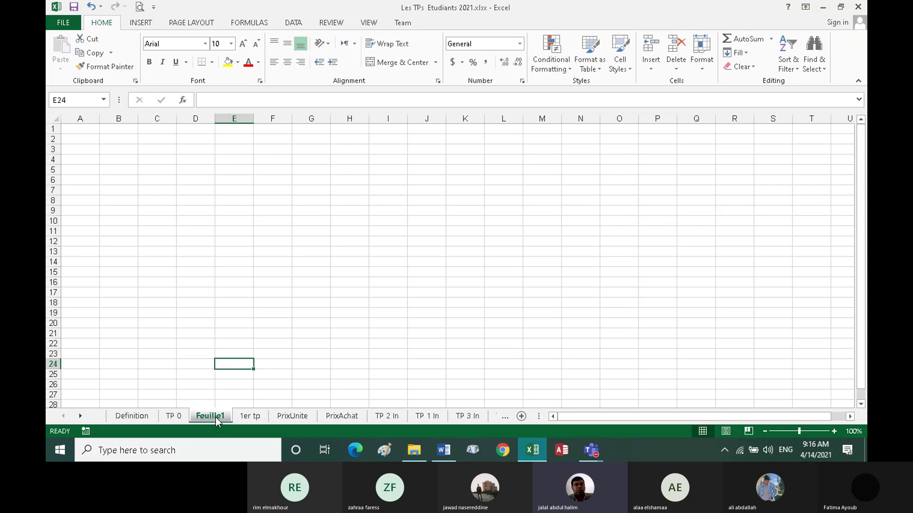
Delete the Feuille1 sheet and add a new blank Sheet3 after 1er tp
right_click(215, 417)
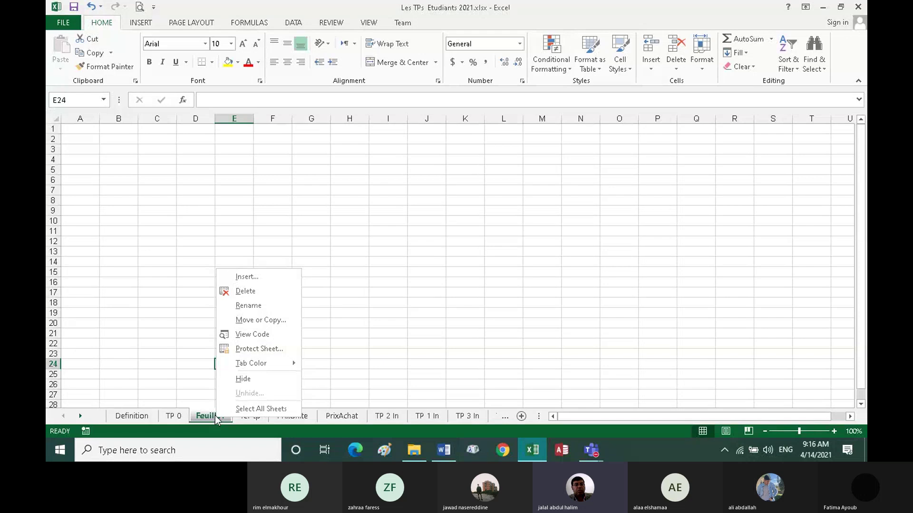
left_click(245, 292)
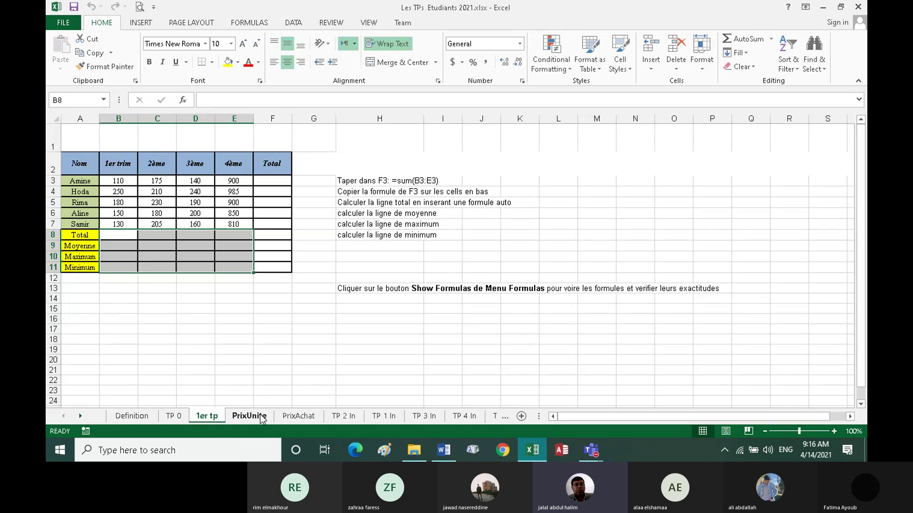
left_click(522, 416)
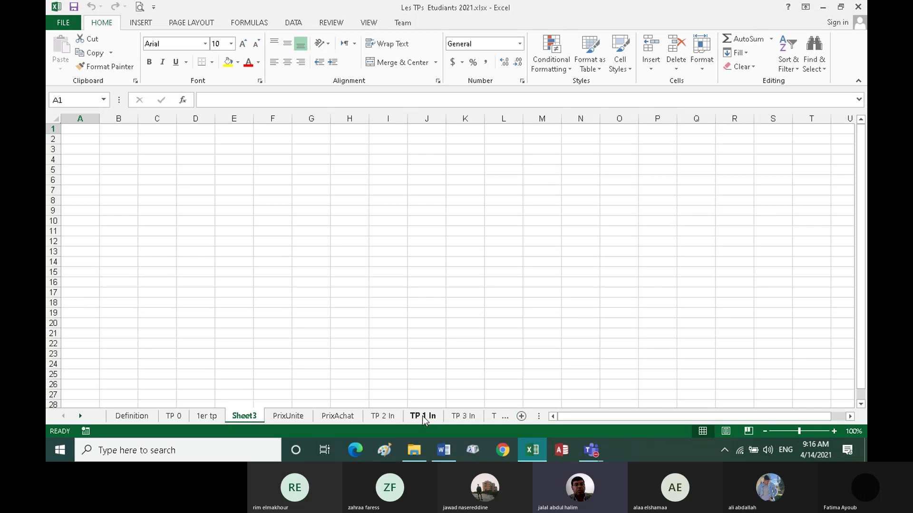
Insert a blank worksheet before TP 1 In and type F4 as its tab name
right_click(422, 415)
left_click(447, 277)
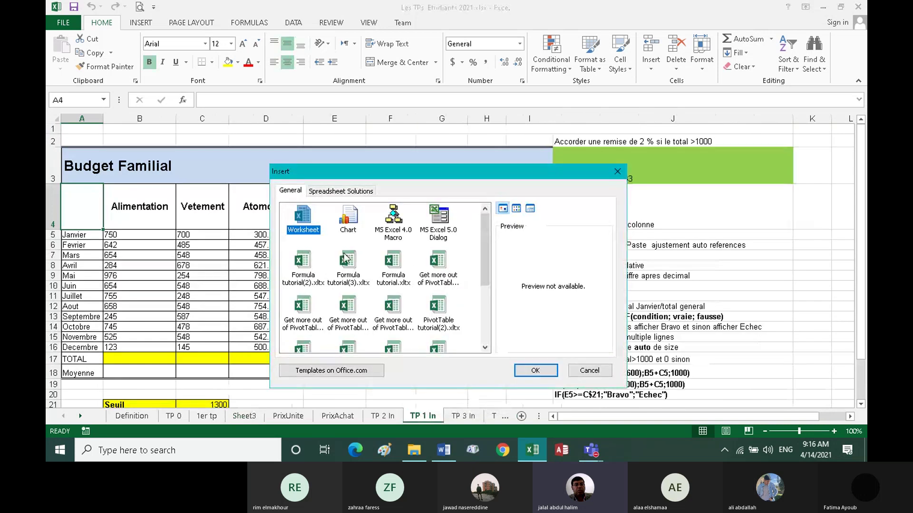
left_click(534, 371)
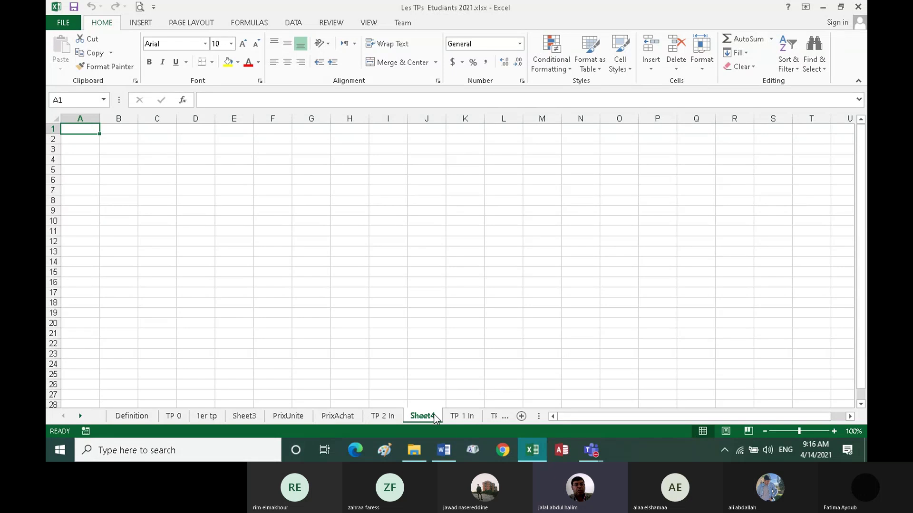
double_click(427, 416)
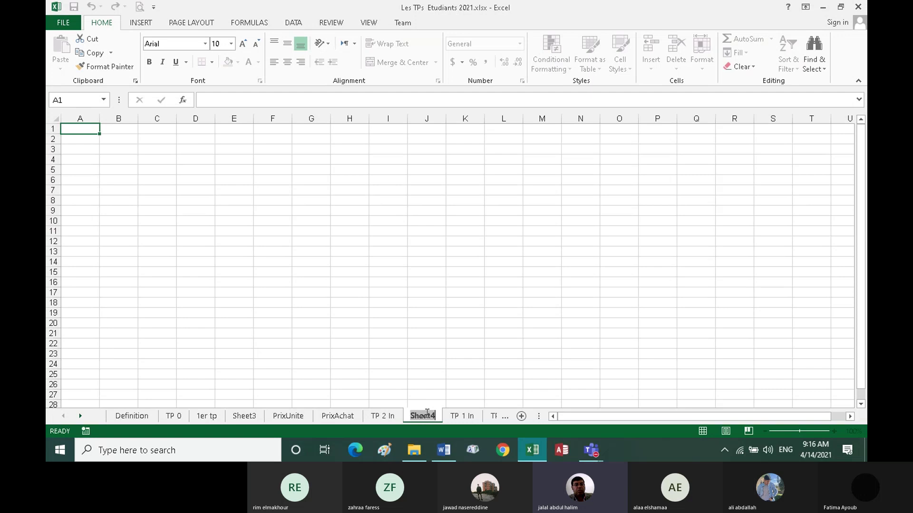
key("BackSpace")
type("F")
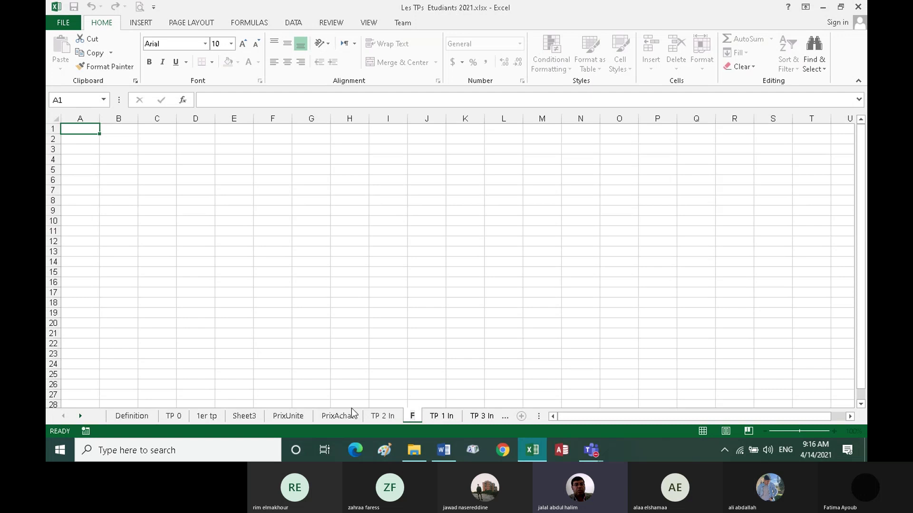
type("4")
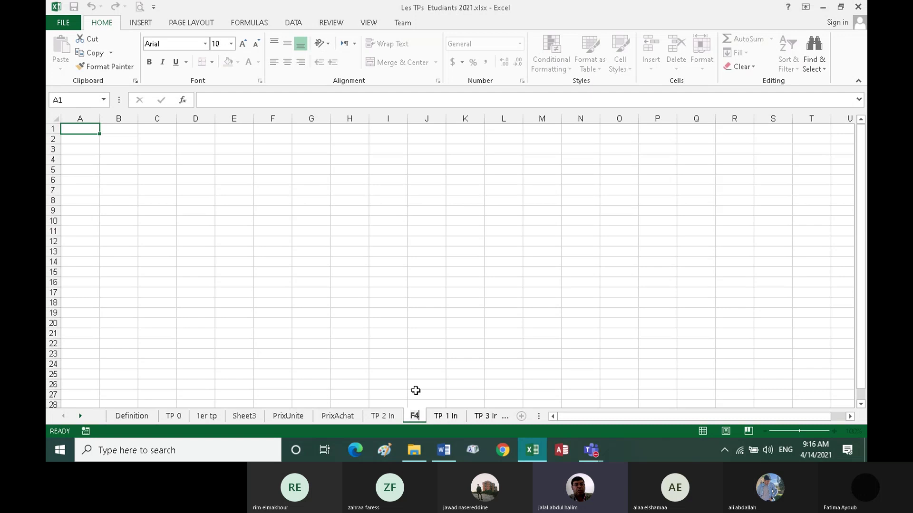
Confirm the F4 name, then delete the F4 and Sheet3 sheets
key("Return")
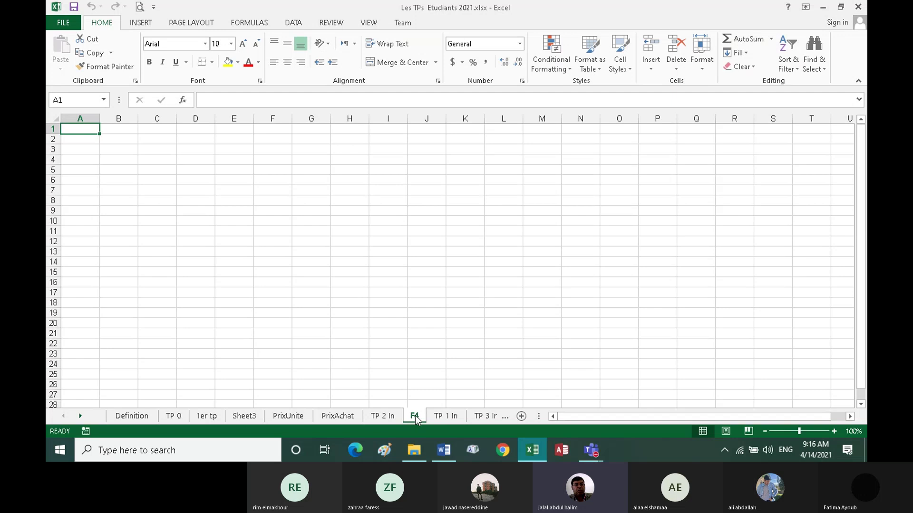
right_click(415, 418)
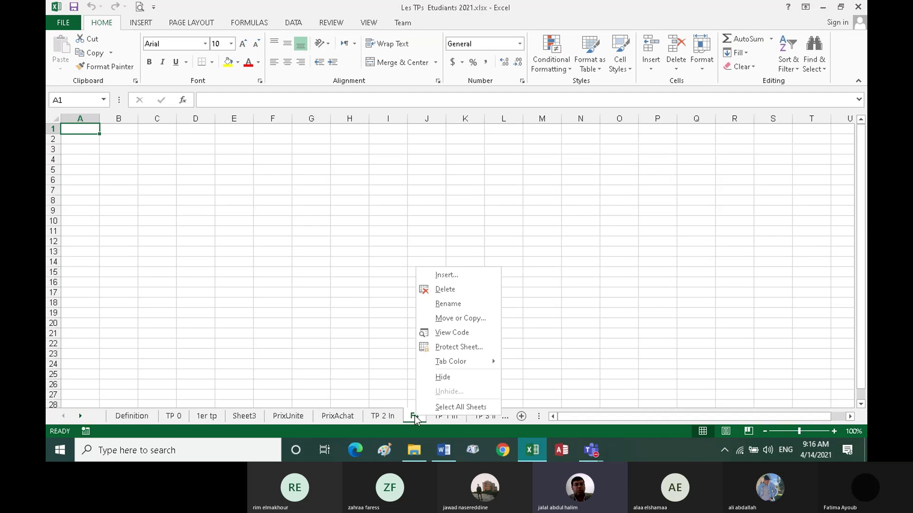
left_click(445, 289)
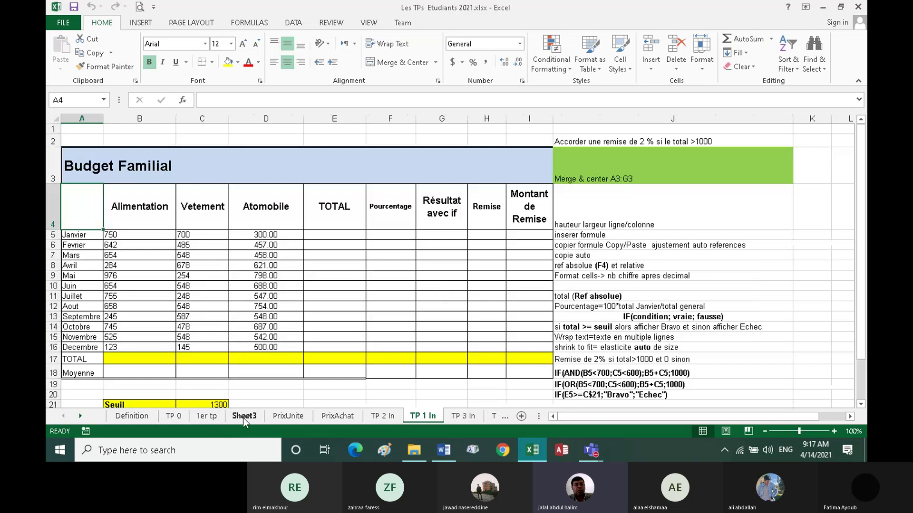
right_click(243, 418)
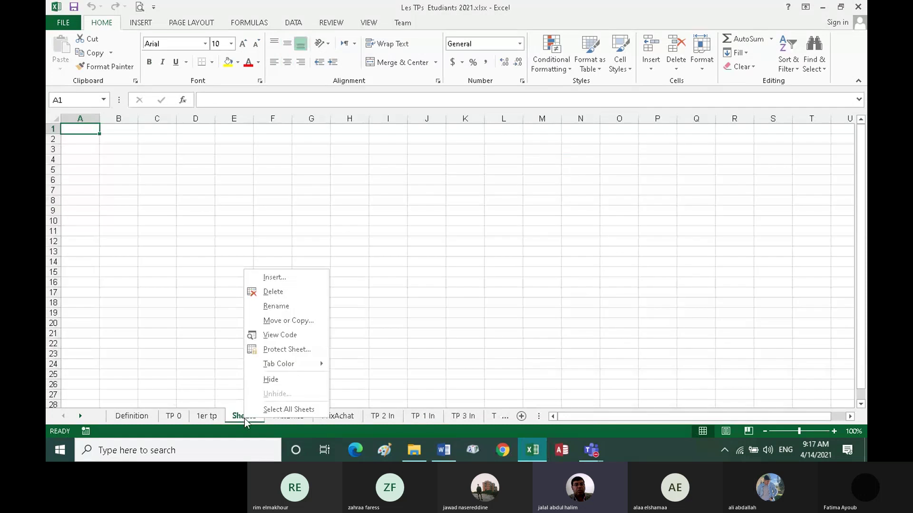
left_click(273, 294)
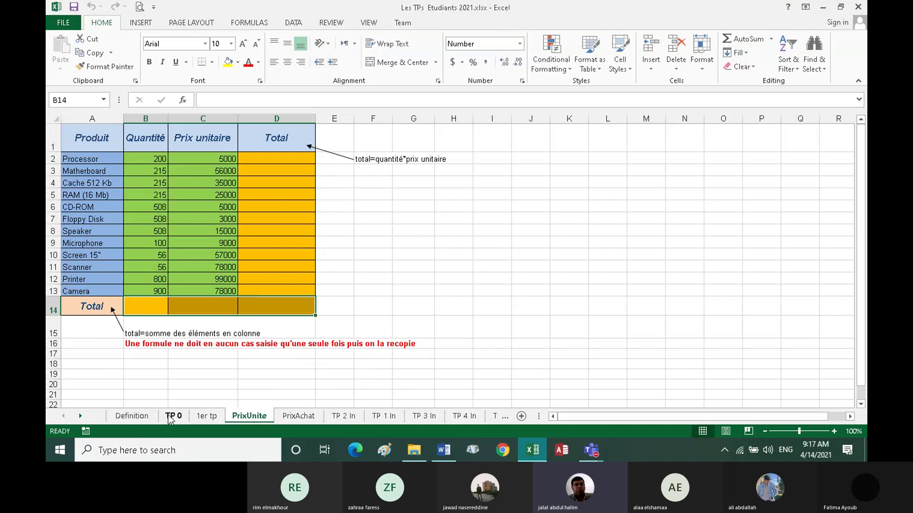
Browse the 1er tp, PrixUnite and PrixAchat sheets, ending back on TP 0
left_click(147, 415)
left_click(168, 415)
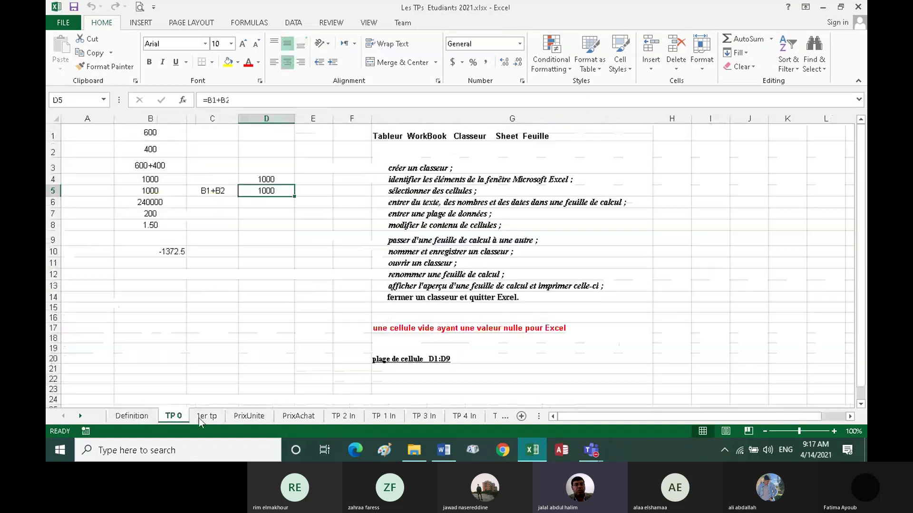
left_click(211, 418)
left_click(243, 416)
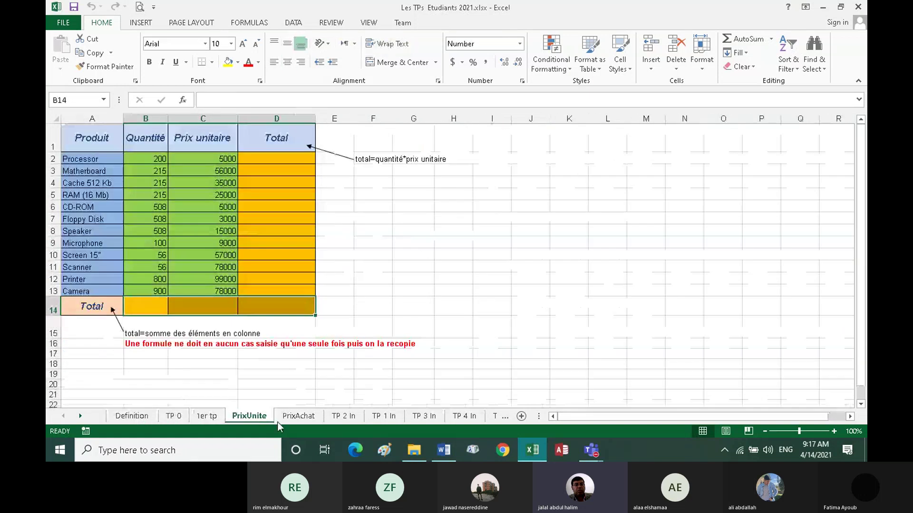
left_click(296, 417)
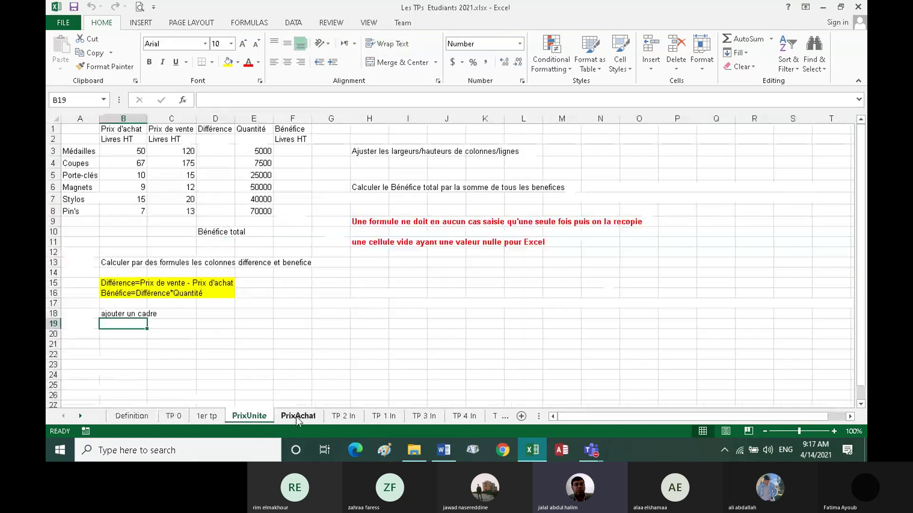
left_click(212, 416)
left_click(172, 415)
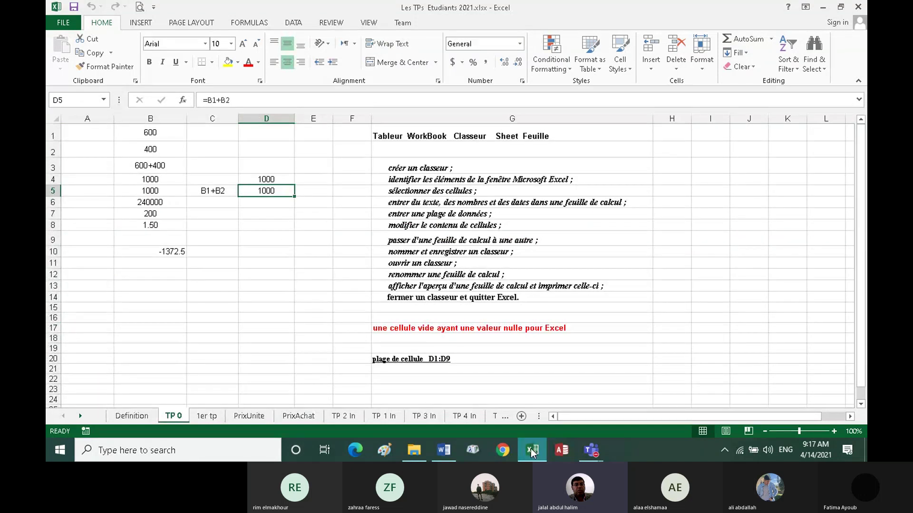
left_click(445, 450)
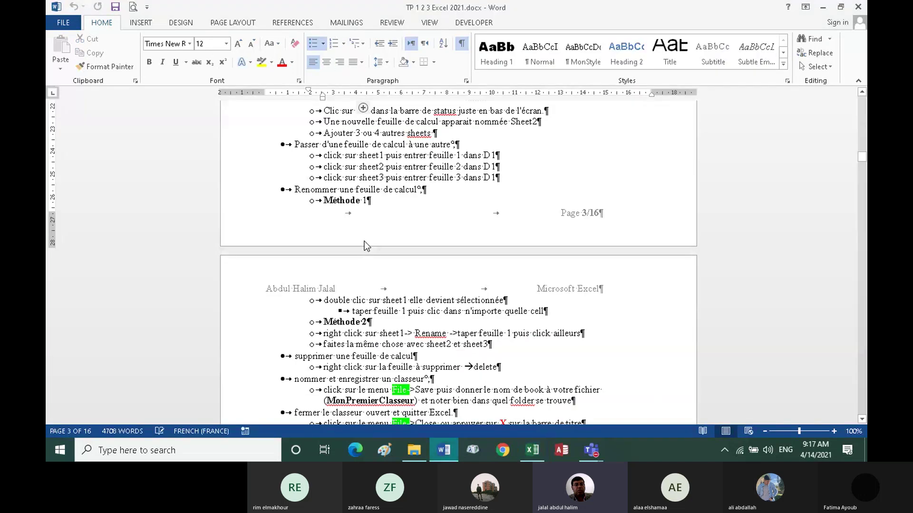
scroll(365, 241, "down", 3)
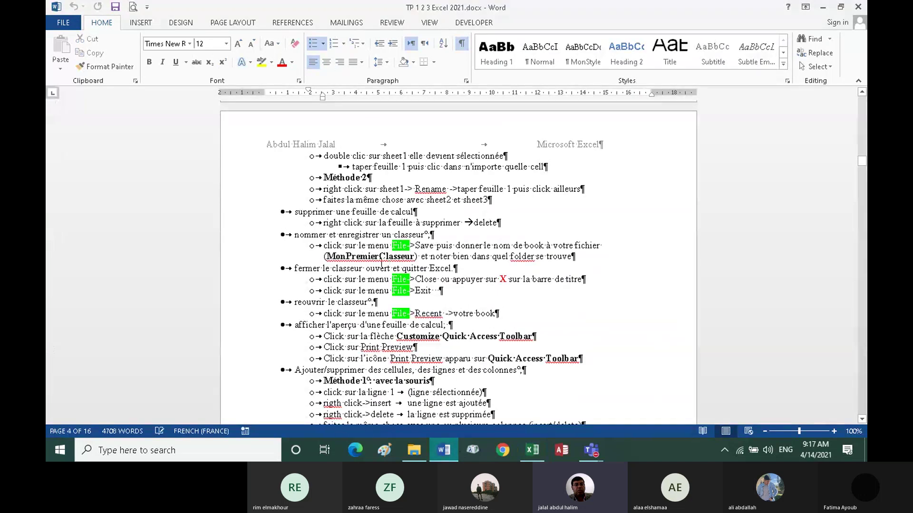
scroll(382, 264, "down", 1)
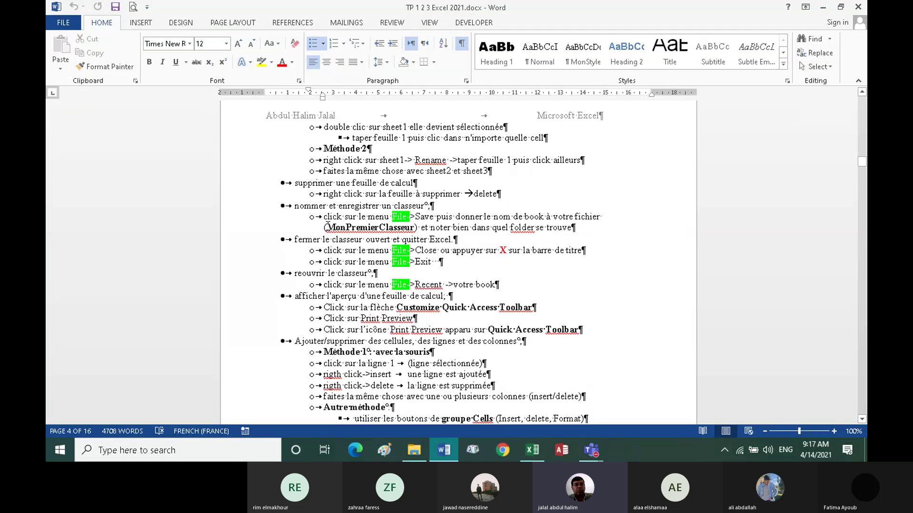
left_click_drag(326, 227, 414, 227)
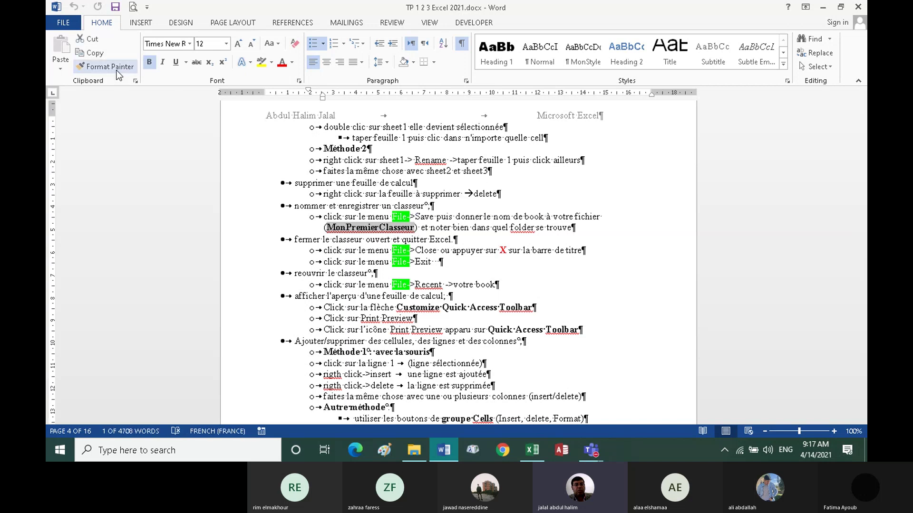
left_click(532, 450)
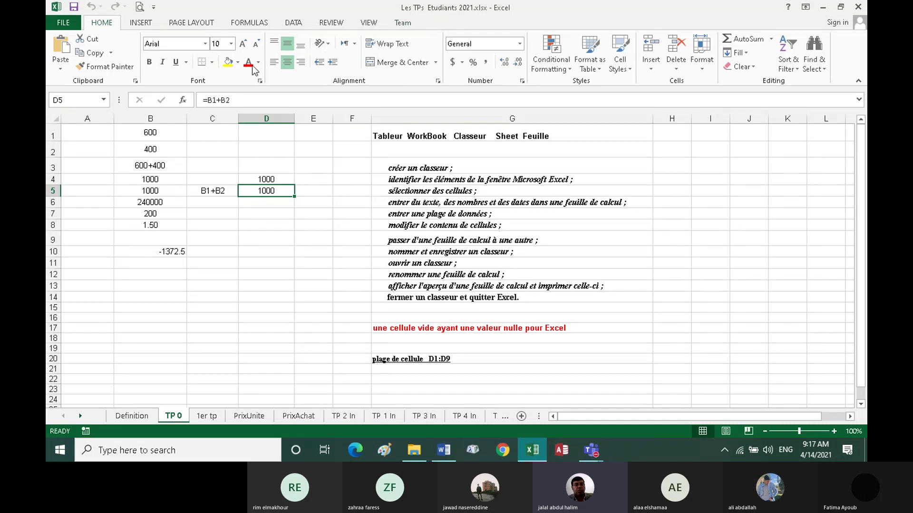
Use Save As to save the TP0 workbook into the MS Excel folder as 'MonPremierClasseur F2'
left_click(75, 11)
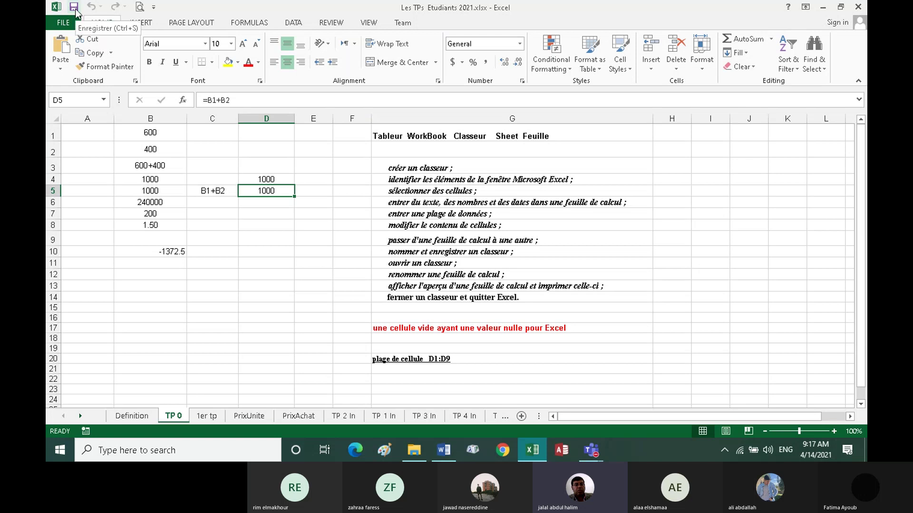
left_click(75, 11)
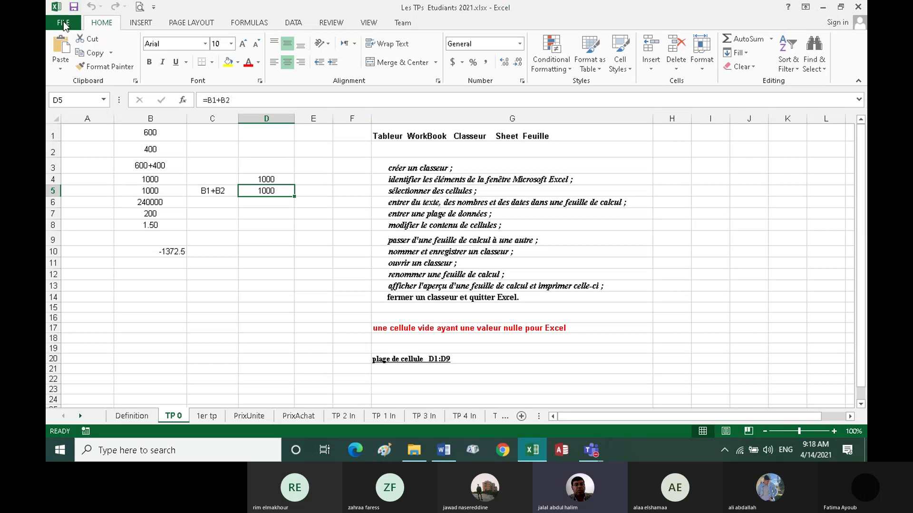
left_click(62, 26)
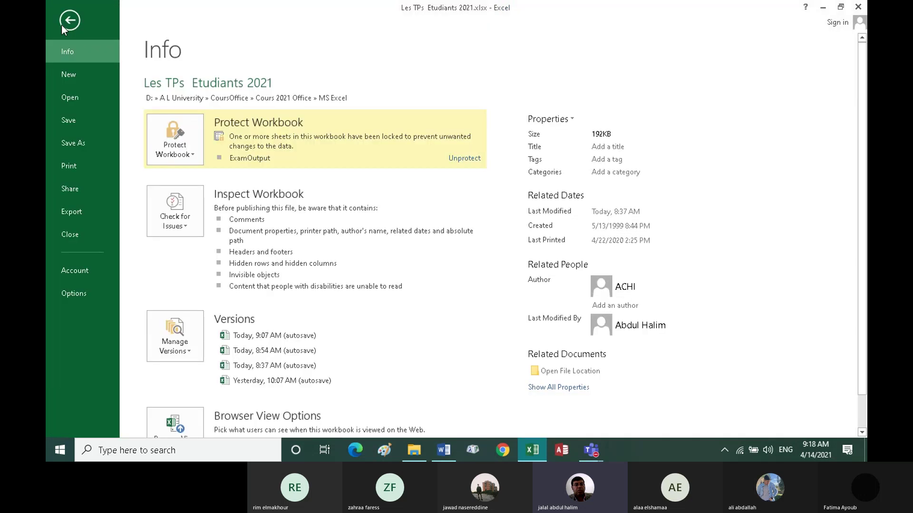
left_click(70, 144)
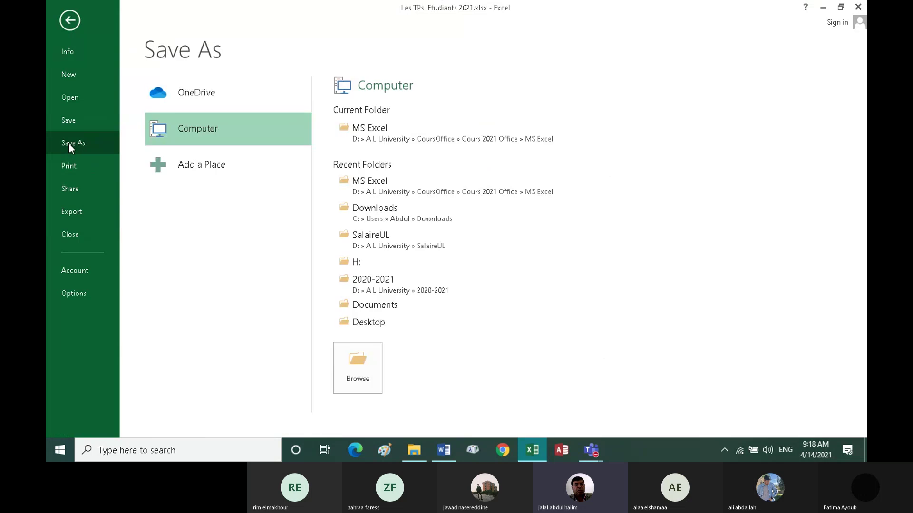
left_click(378, 138)
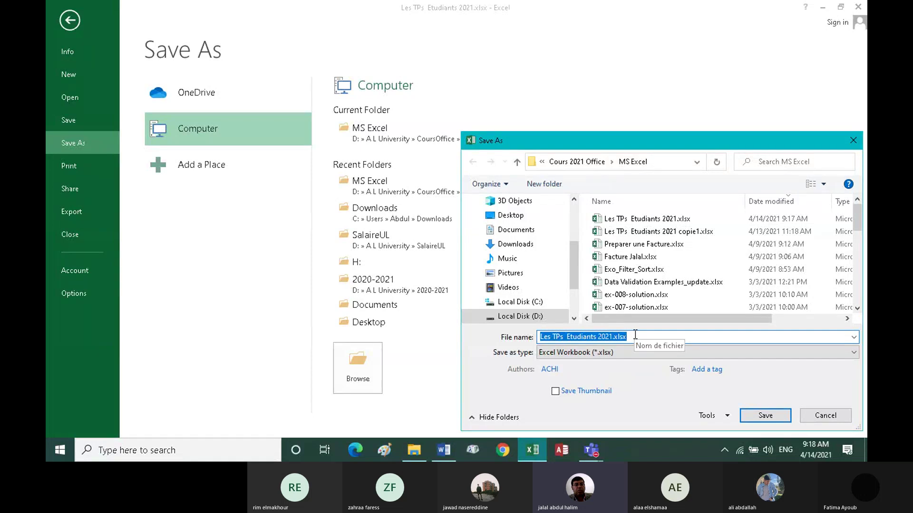
type("MonPremierClasseur")
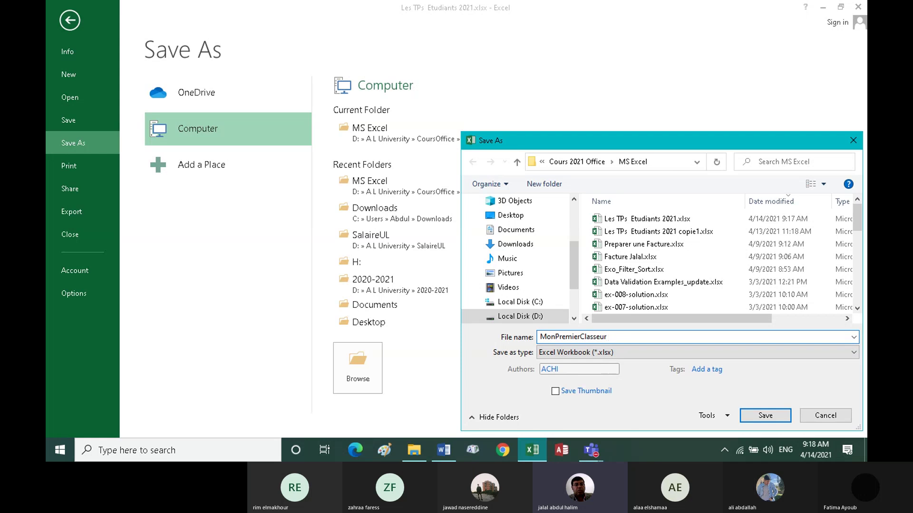
type(" F2")
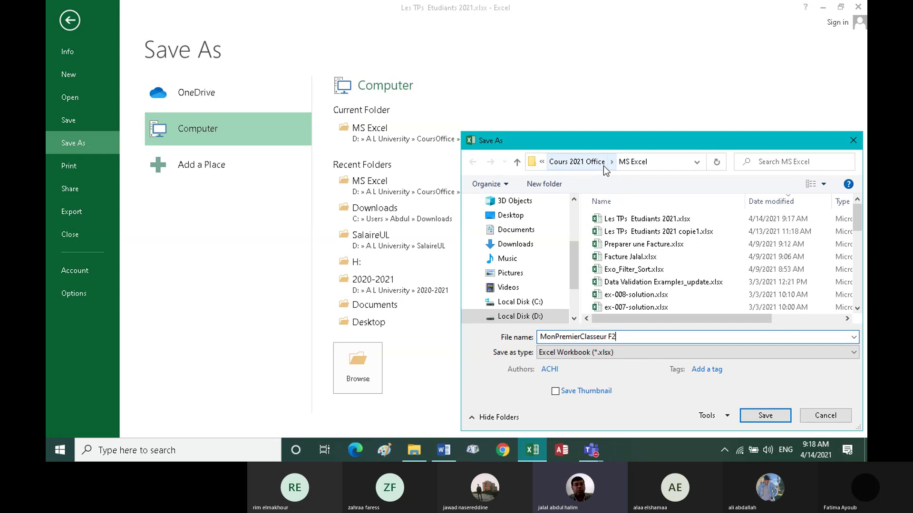
left_click(760, 416)
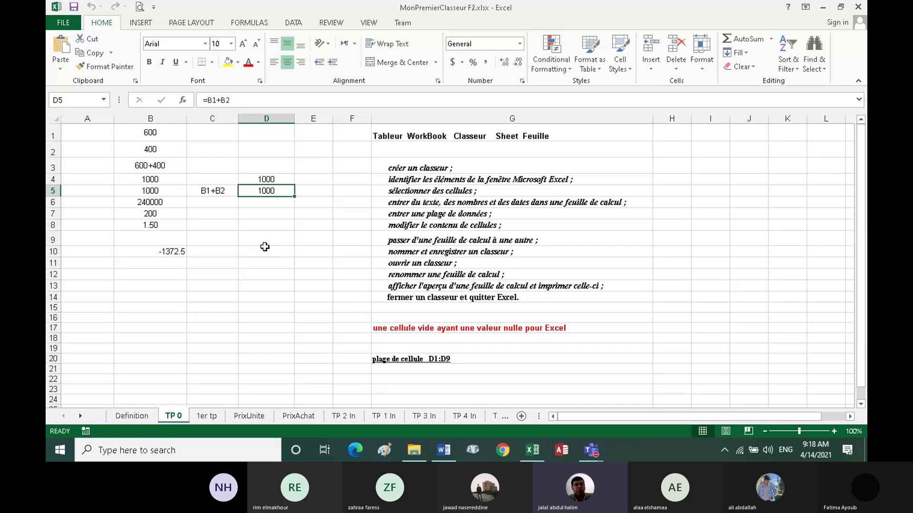
Save the Word notes as 'TP 1 2 3 Excel 2021 copie f2' in the MS Excel folder, then return to Excel
left_click(446, 450)
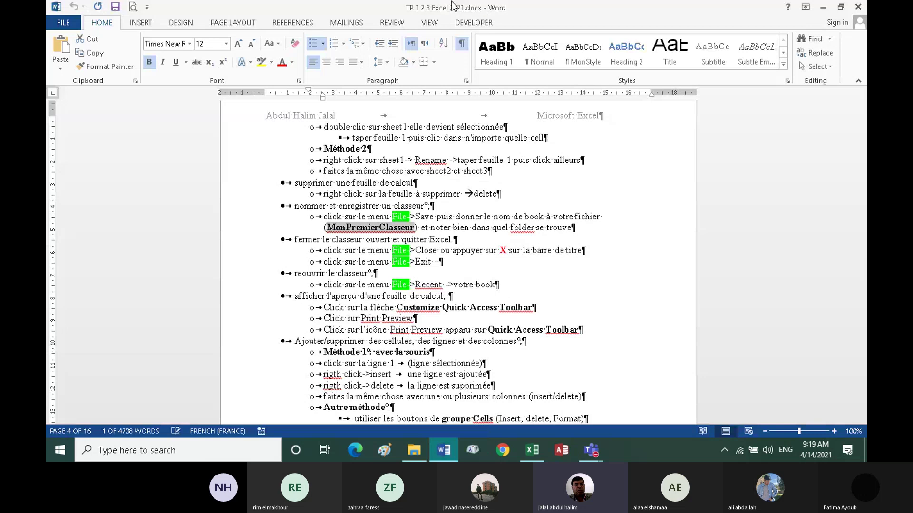
left_click(63, 23)
left_click(73, 143)
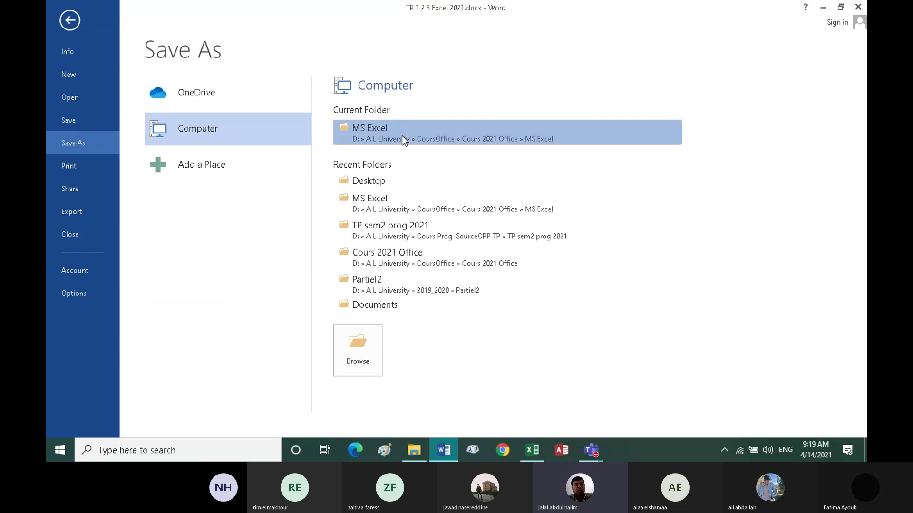
left_click(401, 137)
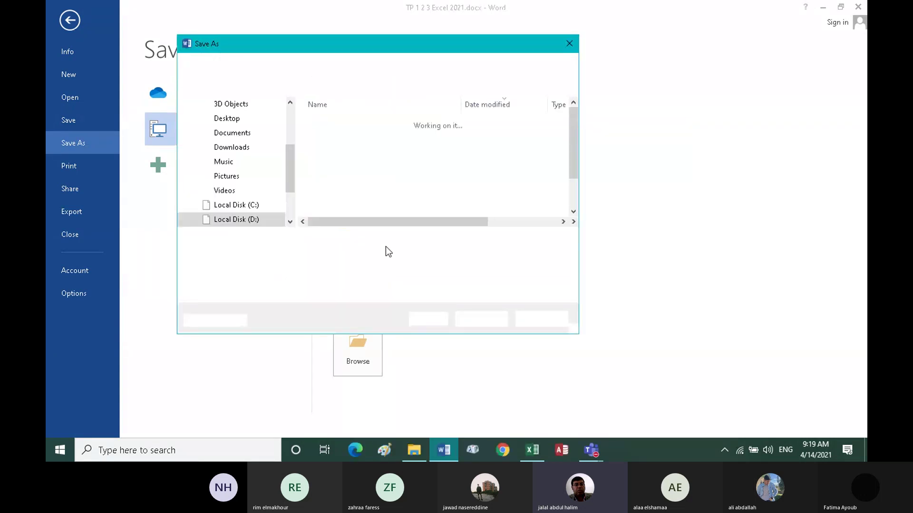
left_click(333, 241)
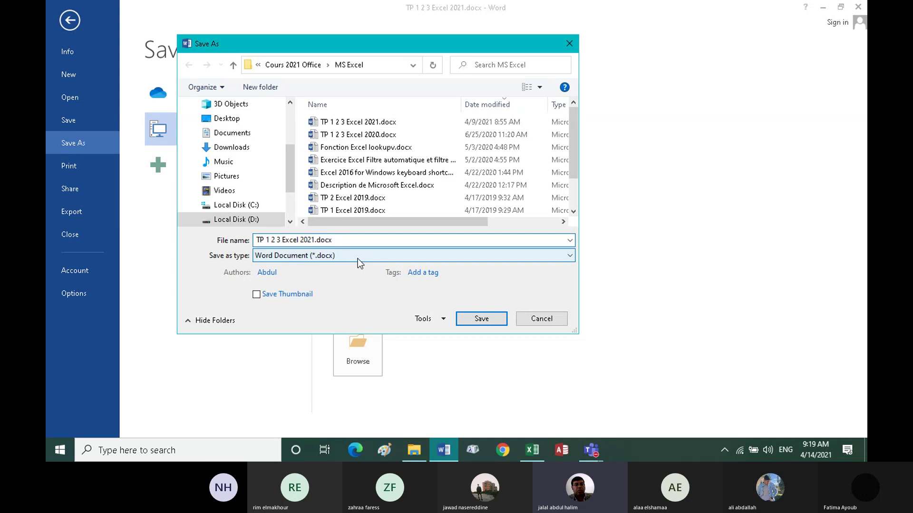
key("BackSpace")
key("BackSpace")
key("BackSpace")
key("BackSpace")
key("BackSpace")
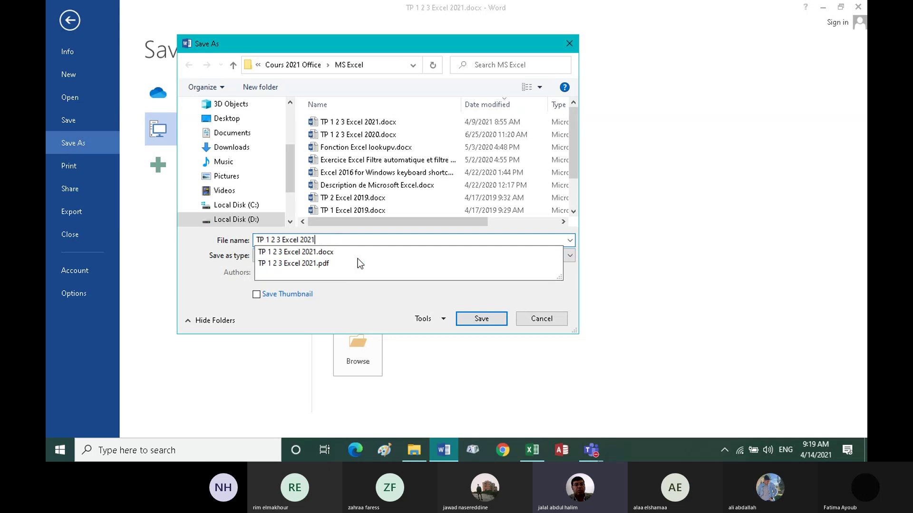
type("c")
type("opie f2.docx")
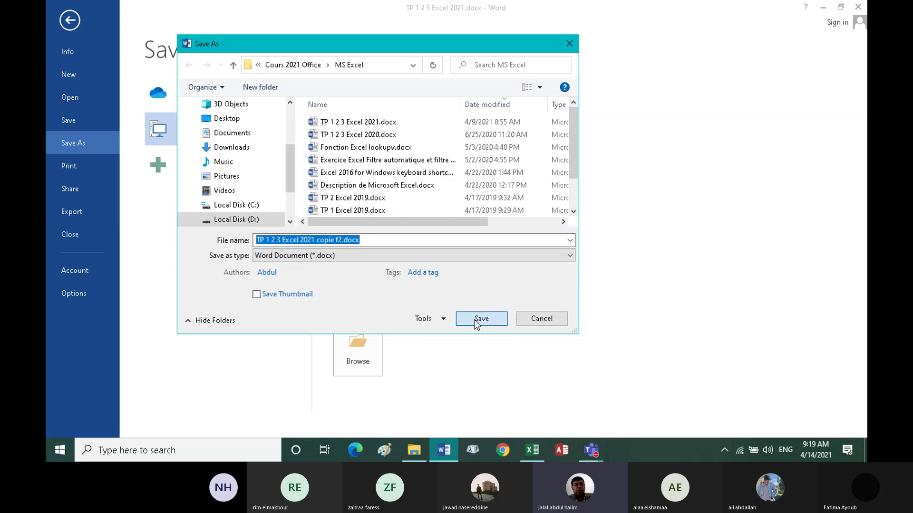
left_click(475, 319)
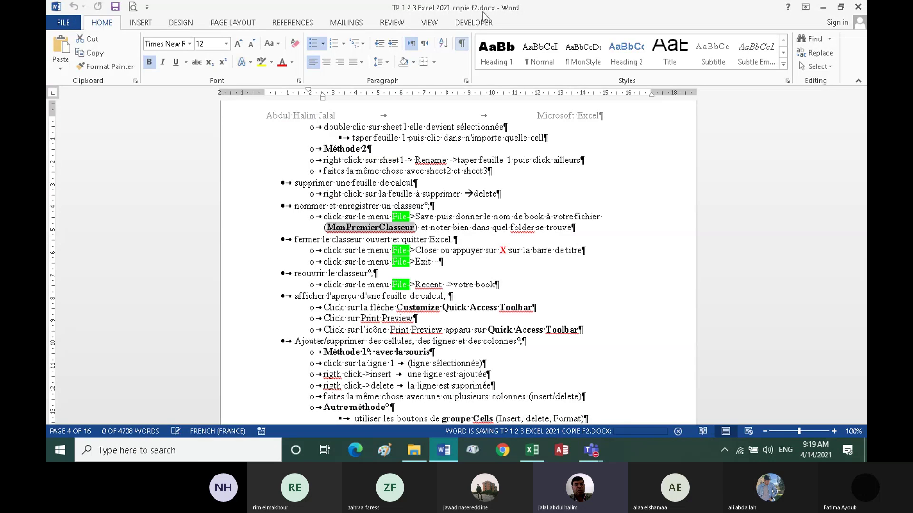
left_click(533, 450)
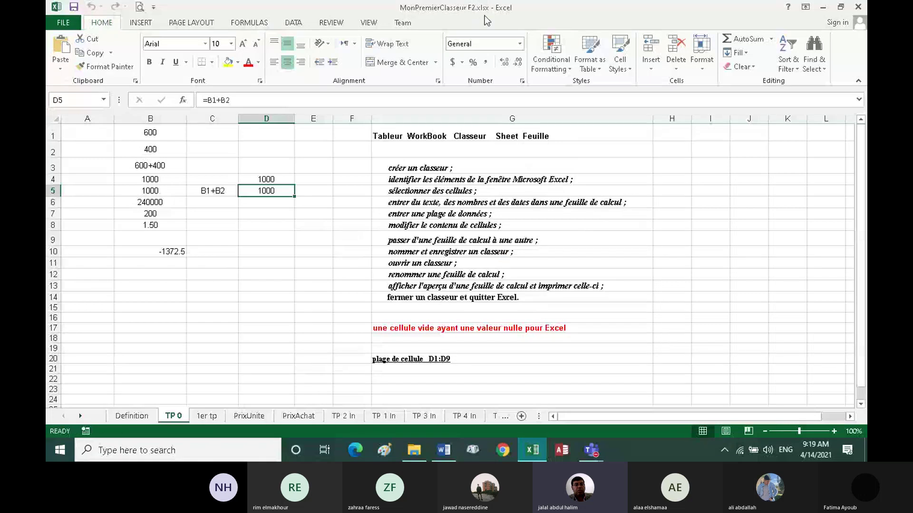
Check that the MS Excel folder lists MonPremierClasseur F2.xlsx, then return to the Word copy
left_click(414, 450)
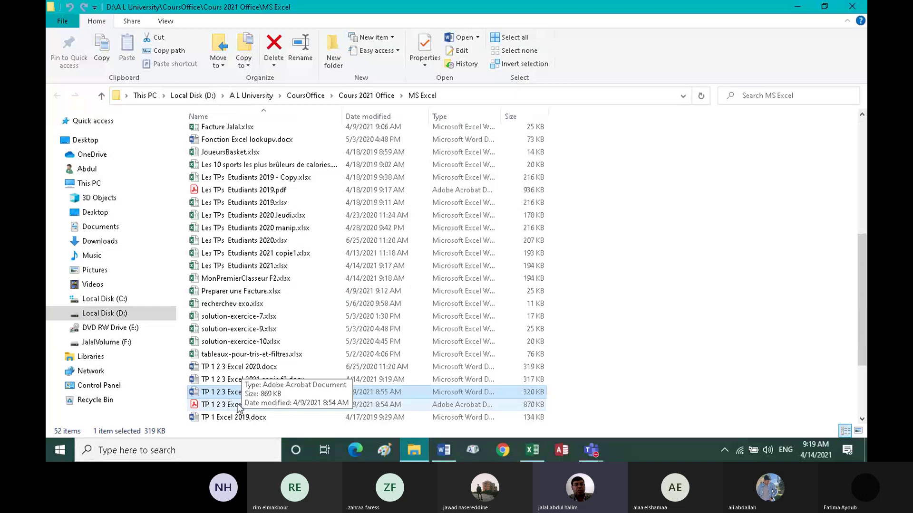
scroll(242, 409, "down", 2)
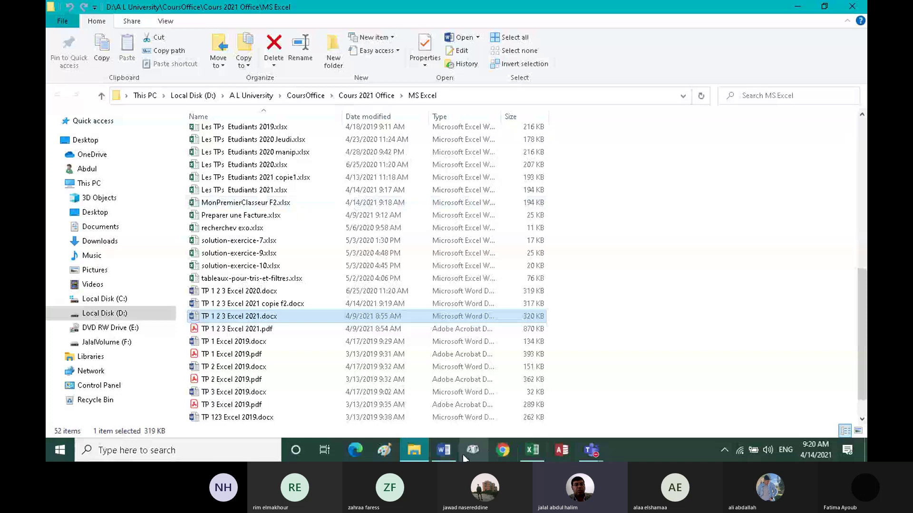
left_click(445, 453)
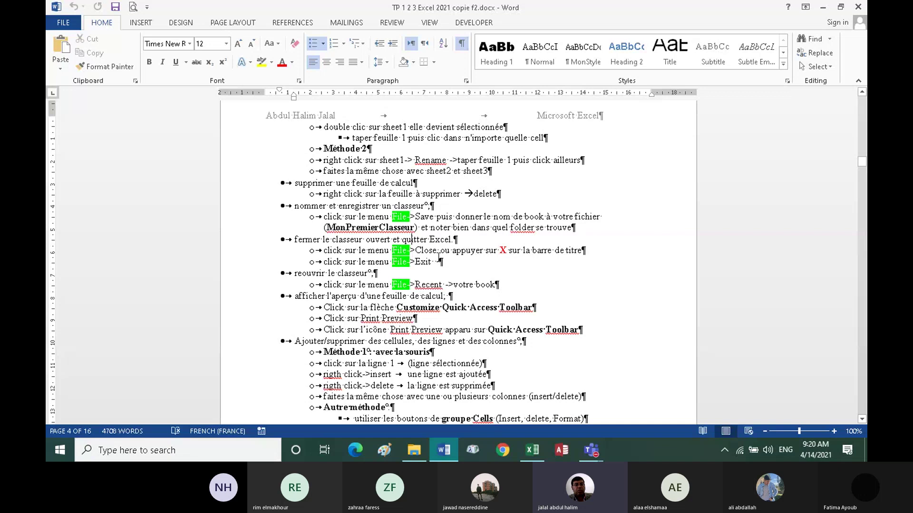
Close the MonPremierClasseur F2 workbook window and bring the MS Excel folder forward
left_click(531, 452)
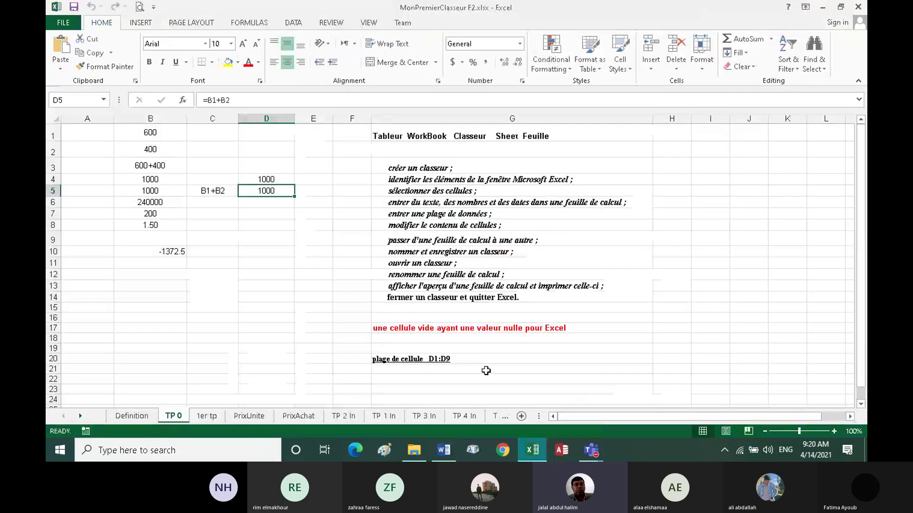
left_click(64, 24)
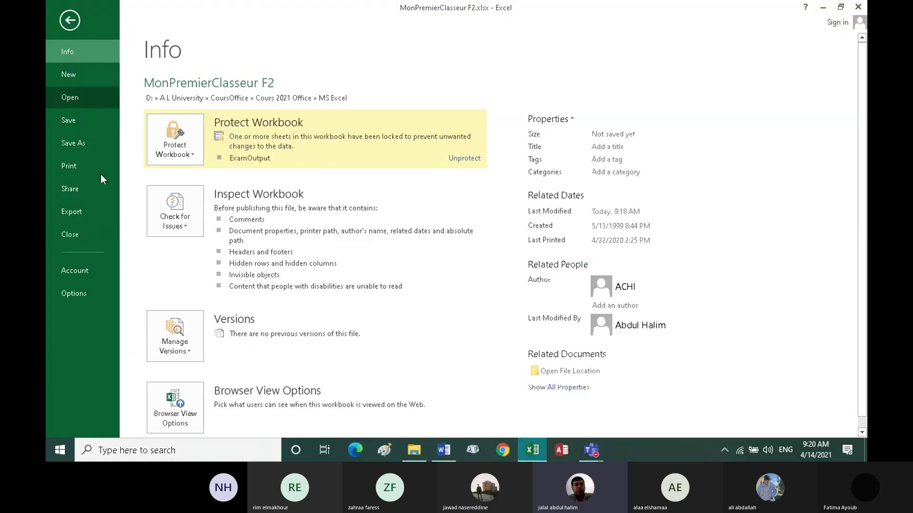
left_click(71, 24)
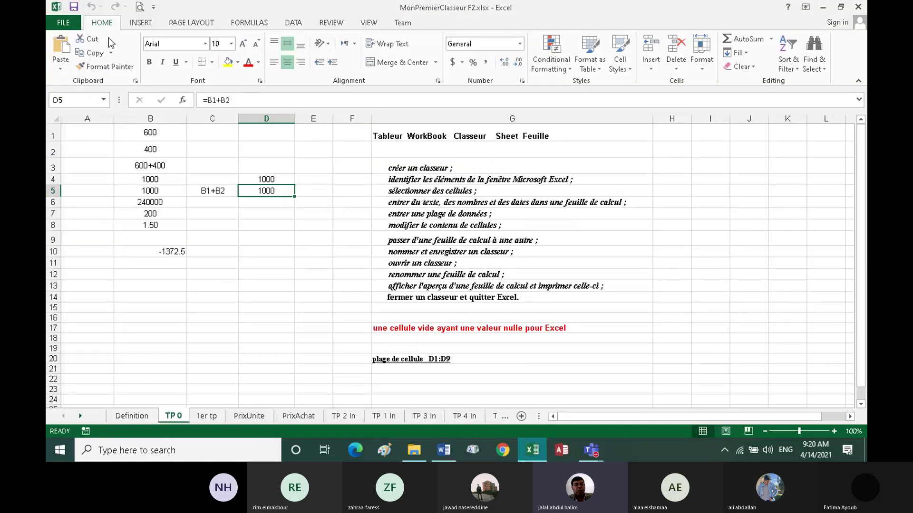
left_click(859, 8)
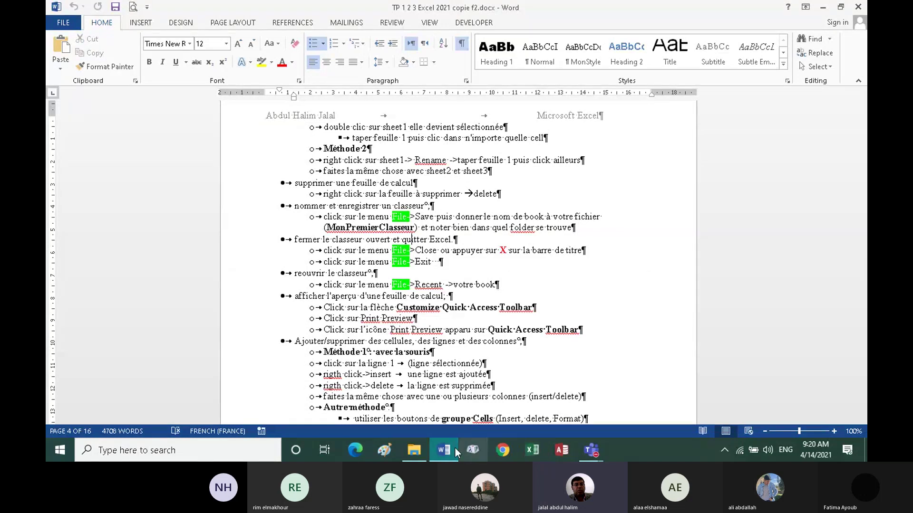
left_click(414, 452)
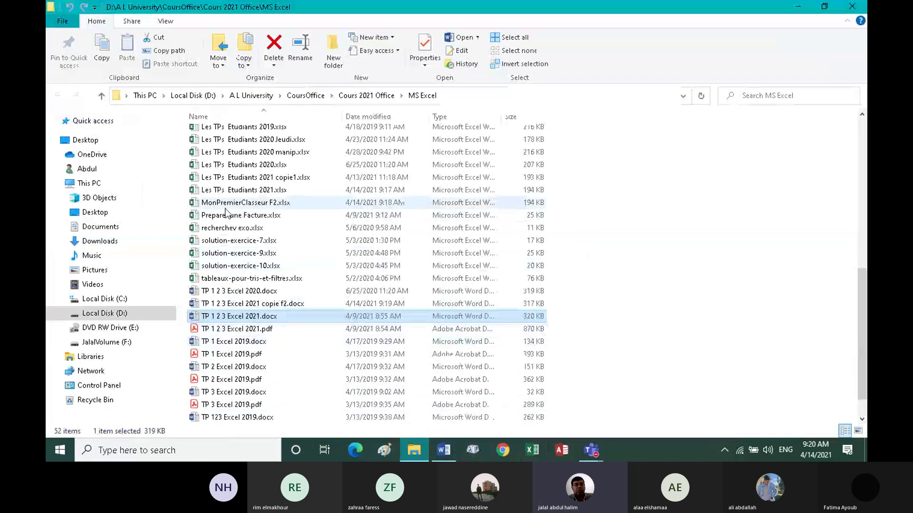
Reopen MonPremierClasseur F2.xlsx in Excel by double-clicking it in the MS Excel folder
left_click(195, 206)
double_click(196, 205)
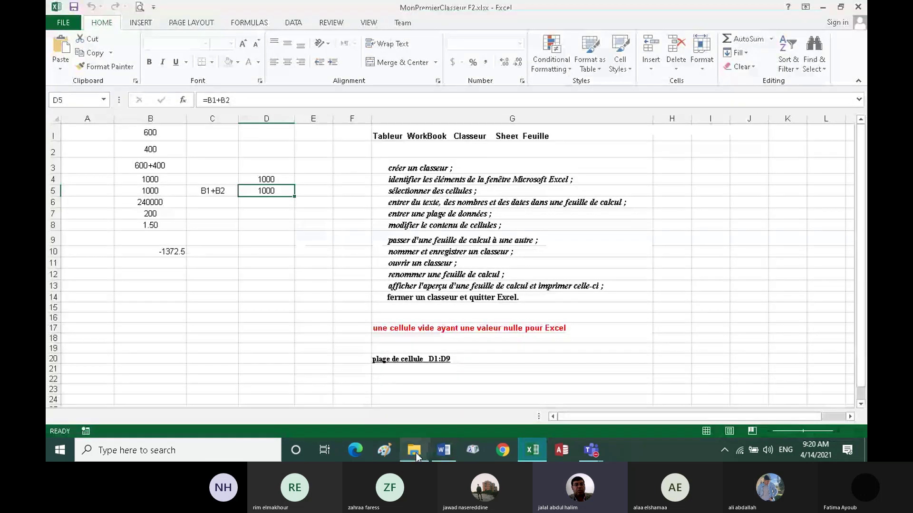
left_click(414, 451)
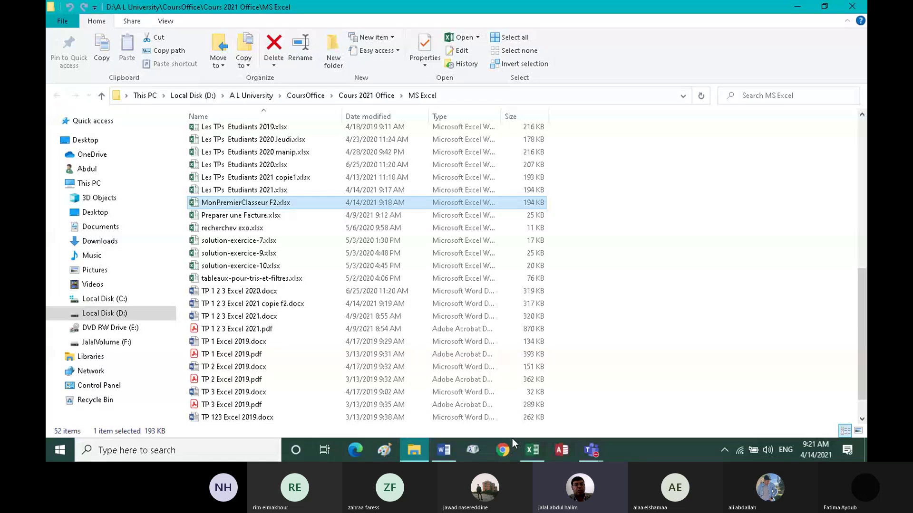
left_click(533, 450)
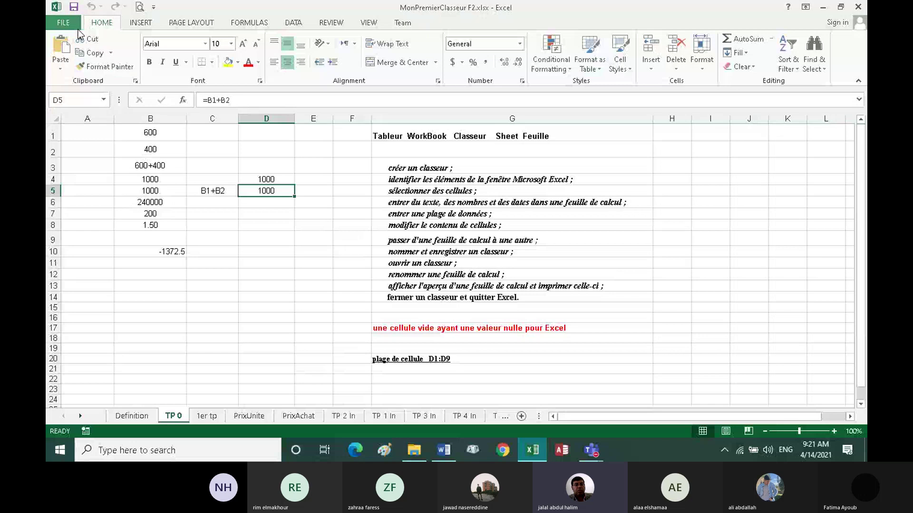
Close MonPremierClasseur F2 from the File menu, choosing Save at the save-changes prompt
left_click(65, 23)
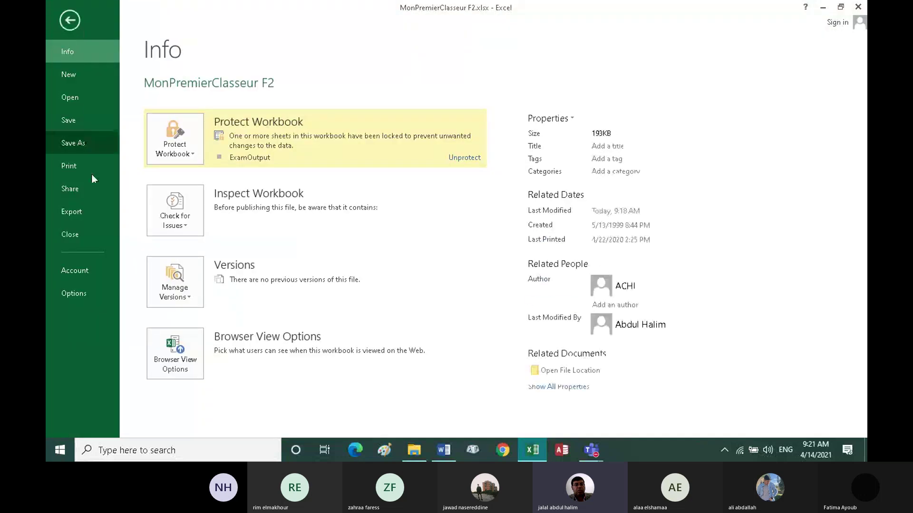
left_click(76, 236)
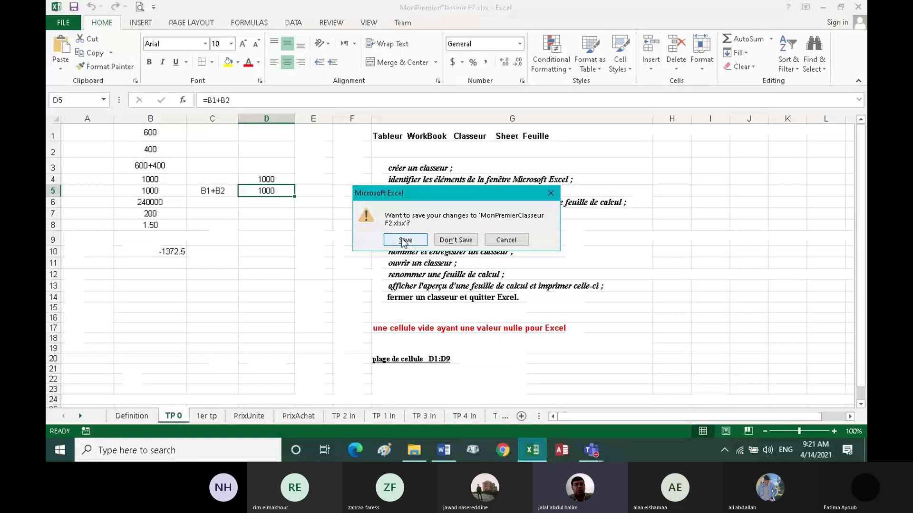
left_click(405, 240)
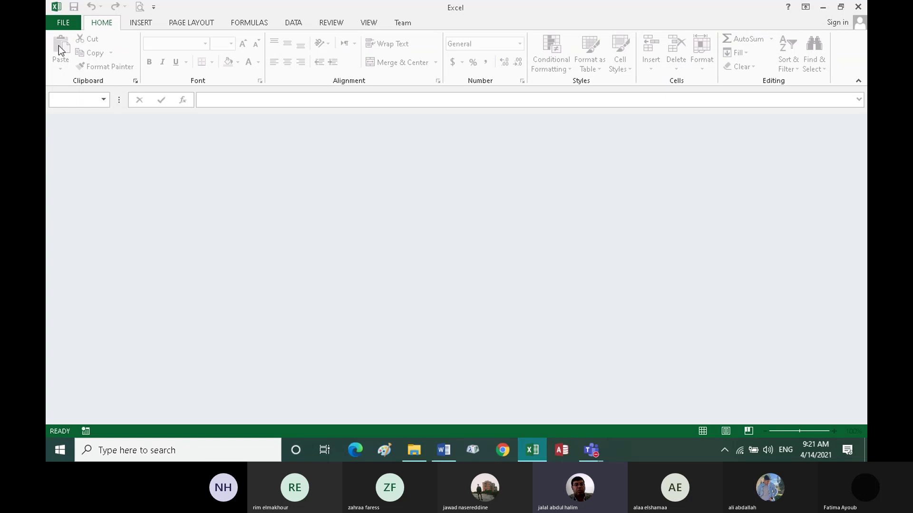
Reopen MonPremierClasseur F2.xlsx from Excel's Recent Workbooks list, then bring the MS Excel folder forward
left_click(57, 24)
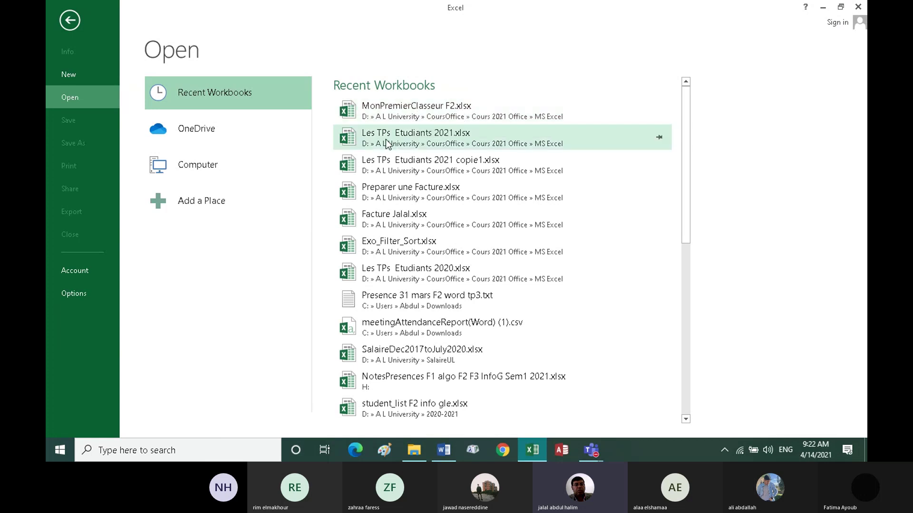
left_click(378, 111)
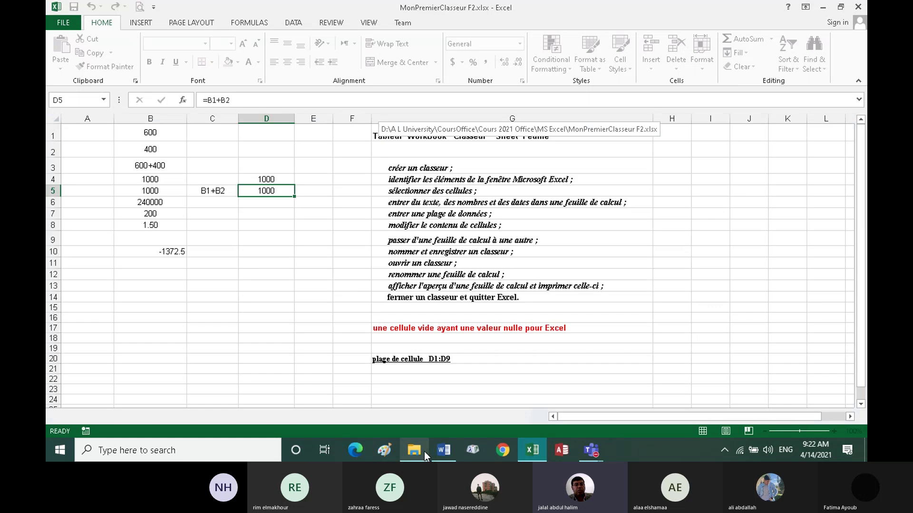
left_click(414, 451)
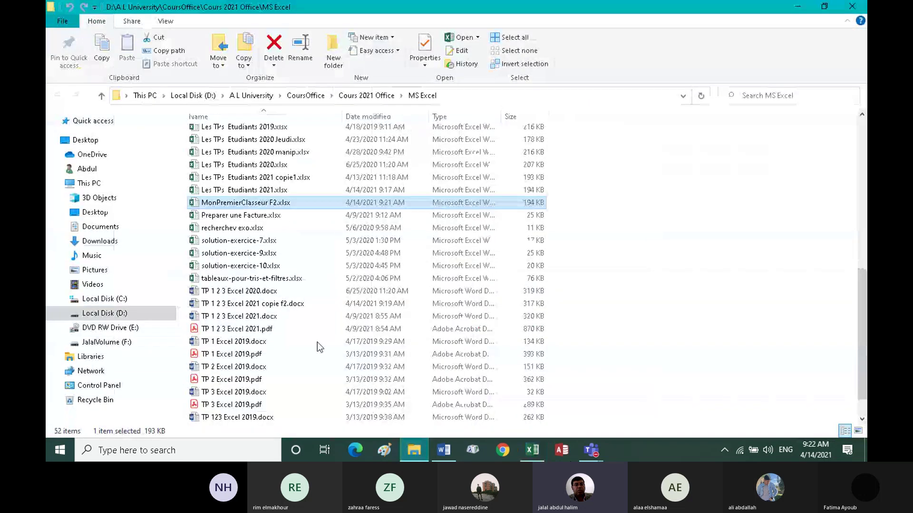
Open Les TPs Etudiants 2021.xlsx from the folder, then switch back to MonPremierClasseur F2
double_click(193, 191)
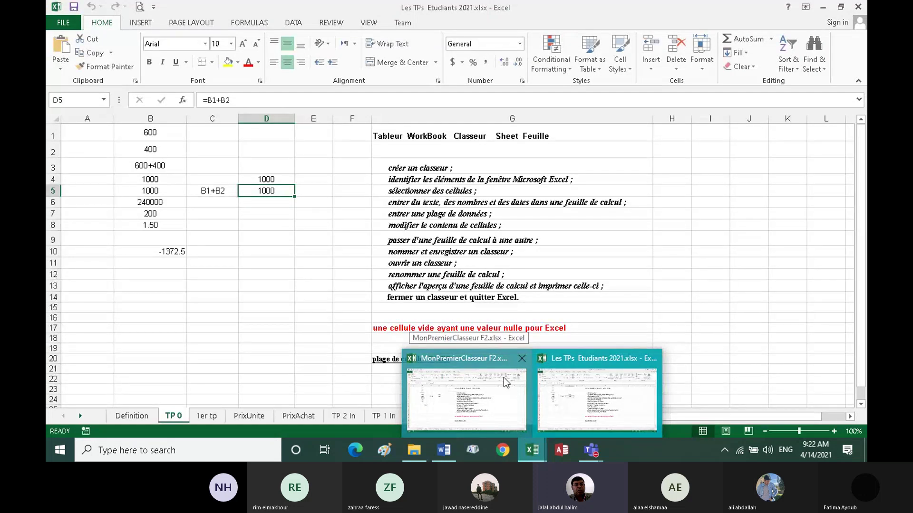
left_click(577, 392)
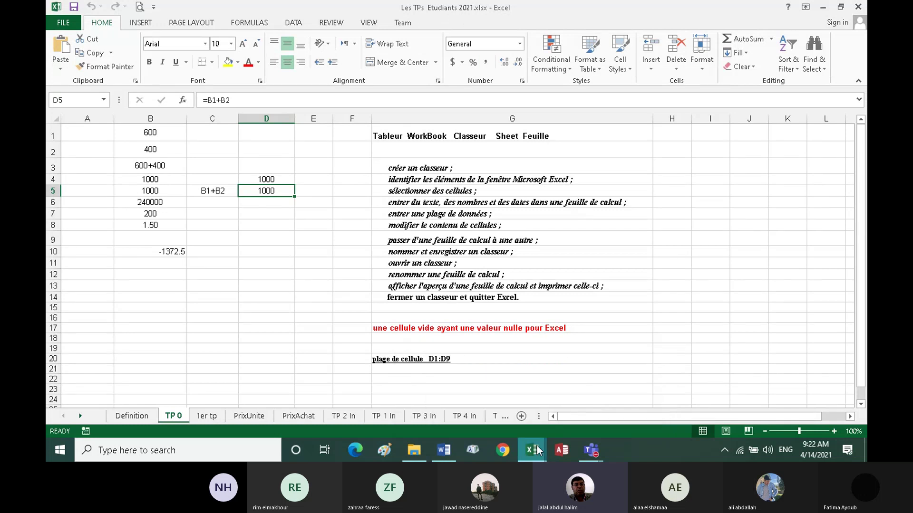
mouse_move(532, 450)
left_click(481, 404)
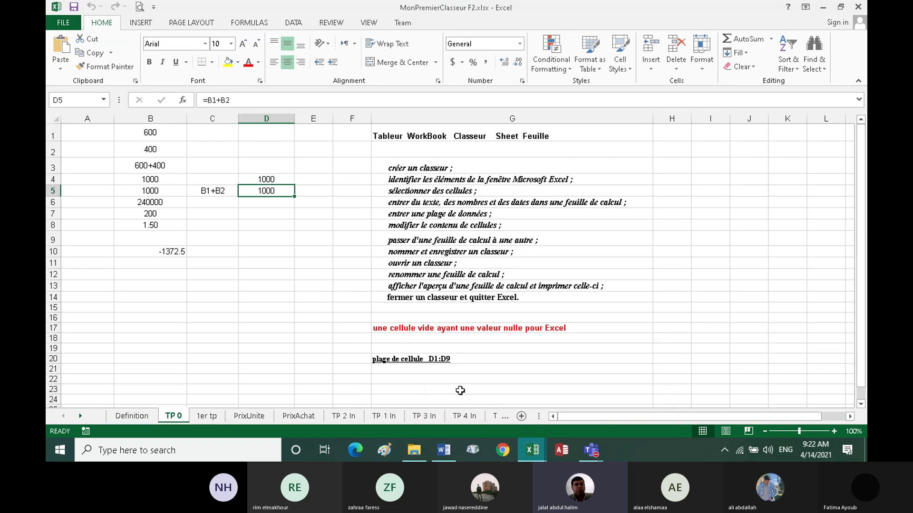
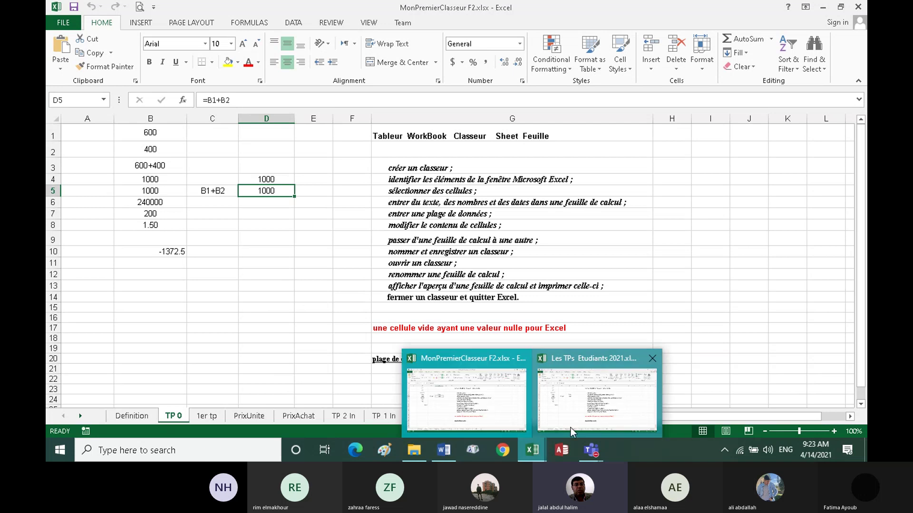
Close the Les TPs Etudiants 2021.xlsx workbook, saving its changes
left_click(609, 380)
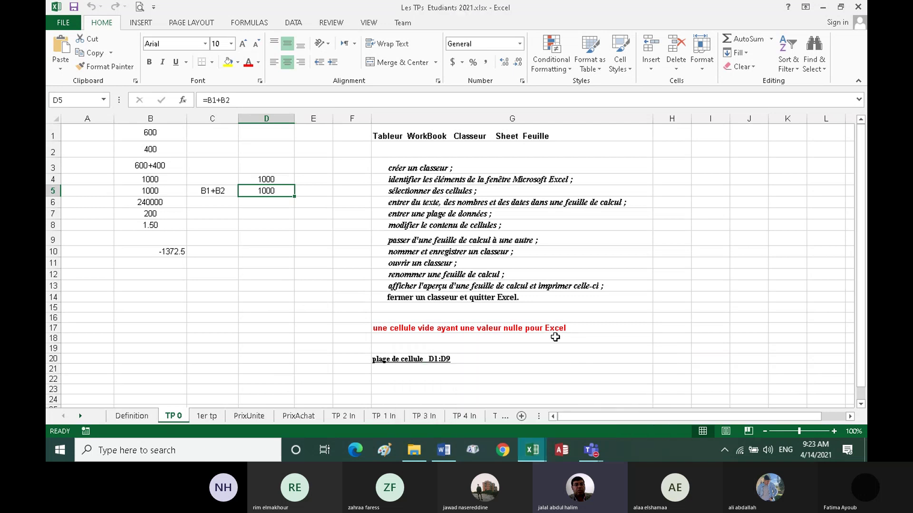
left_click(858, 7)
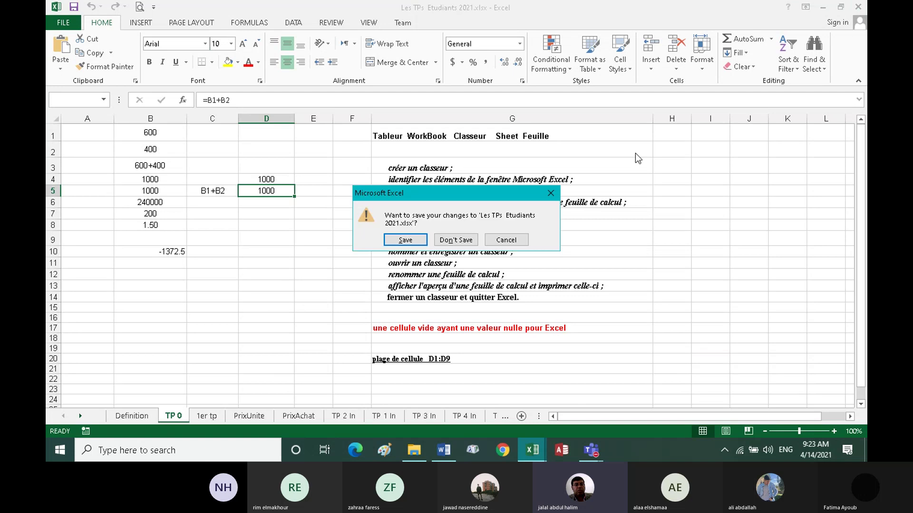
left_click(406, 240)
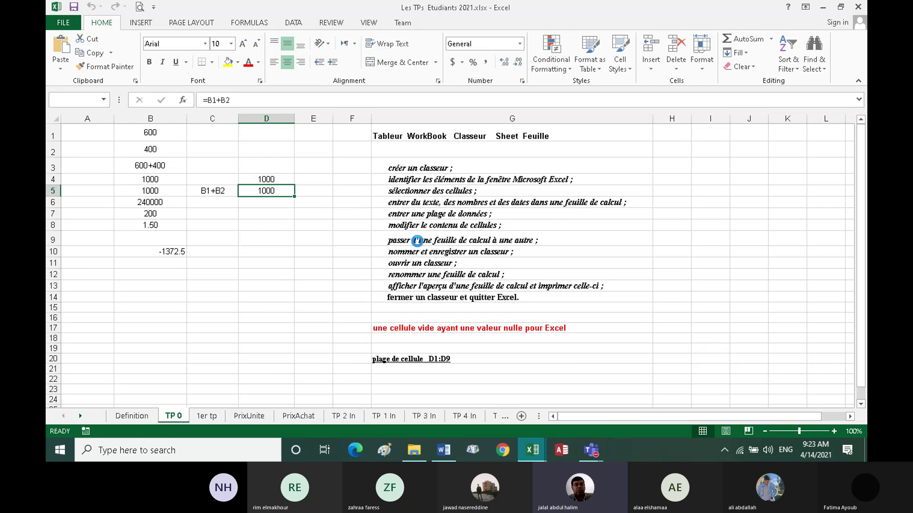
Scroll through the Word course notes, glancing at the Quick Access Toolbar menu, then return to Excel
left_click(444, 451)
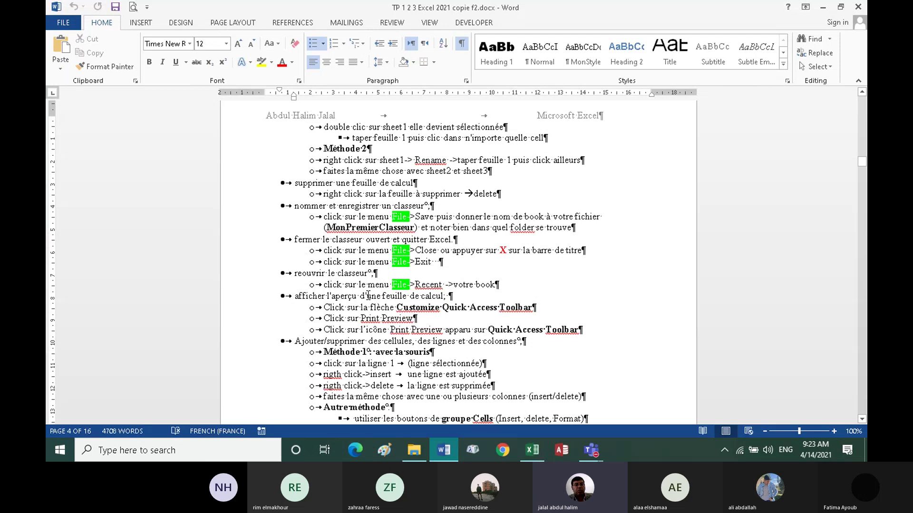
scroll(376, 294, "down", 1)
scroll(426, 298, "down", 1)
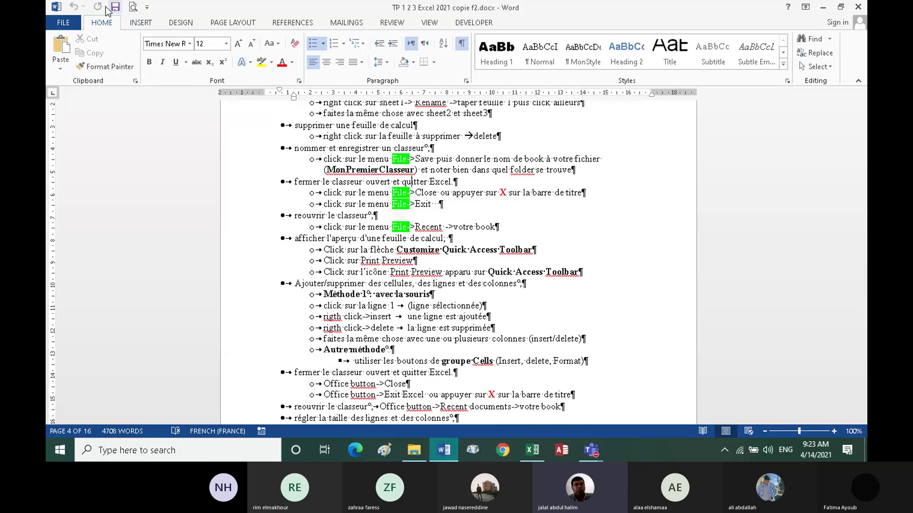
left_click(147, 7)
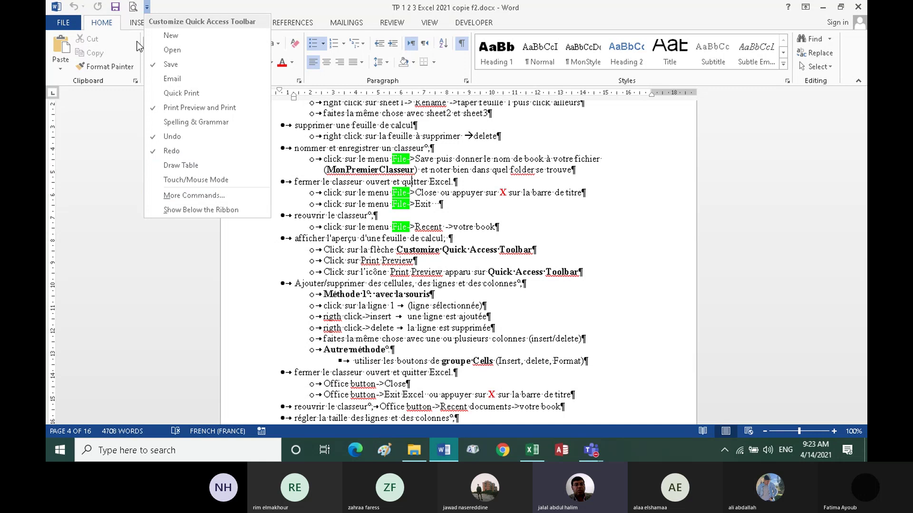
left_click(147, 7)
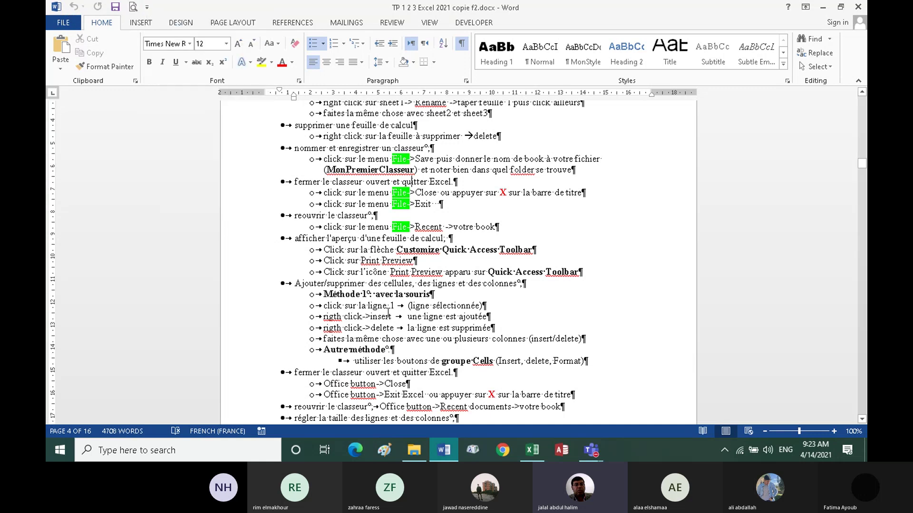
scroll(388, 311, "down", 2)
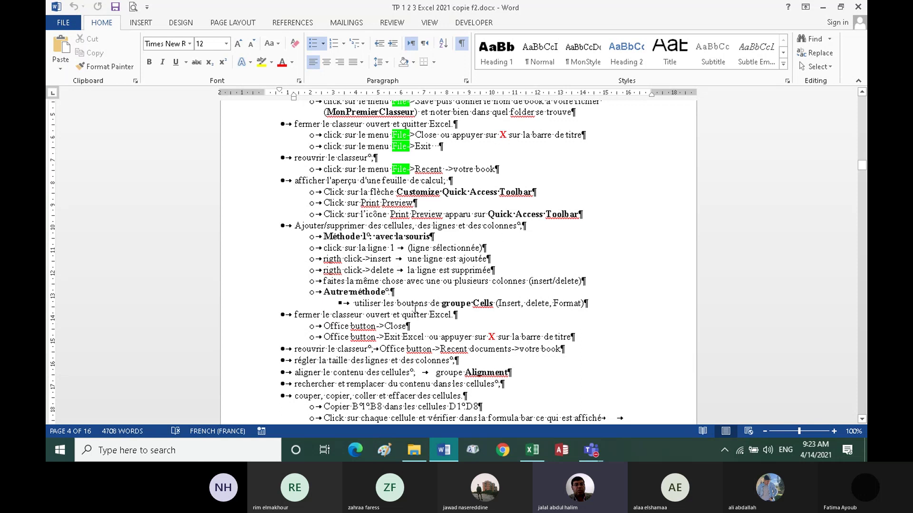
left_click(531, 451)
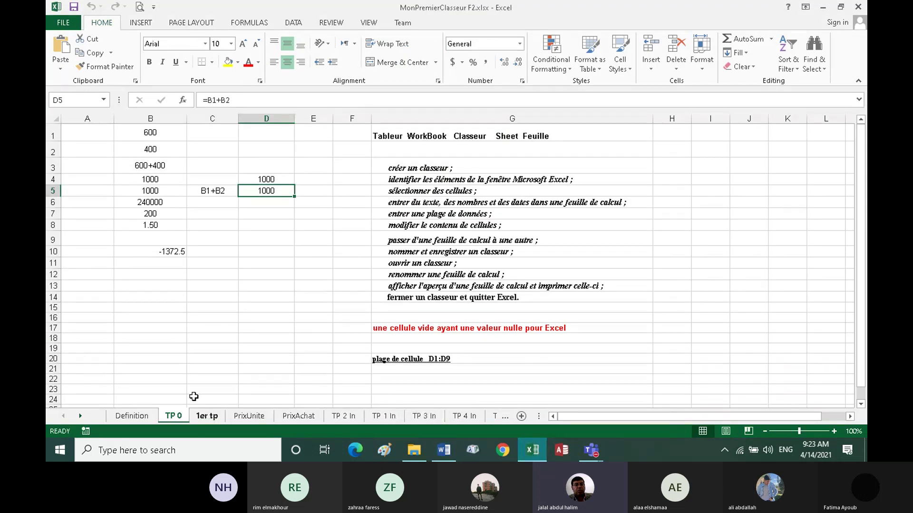
Enter test values 'rtty' in B23, 'sss' in B25 and 234 in A21
scroll(184, 378, "down", 1)
scroll(178, 372, "down", 1)
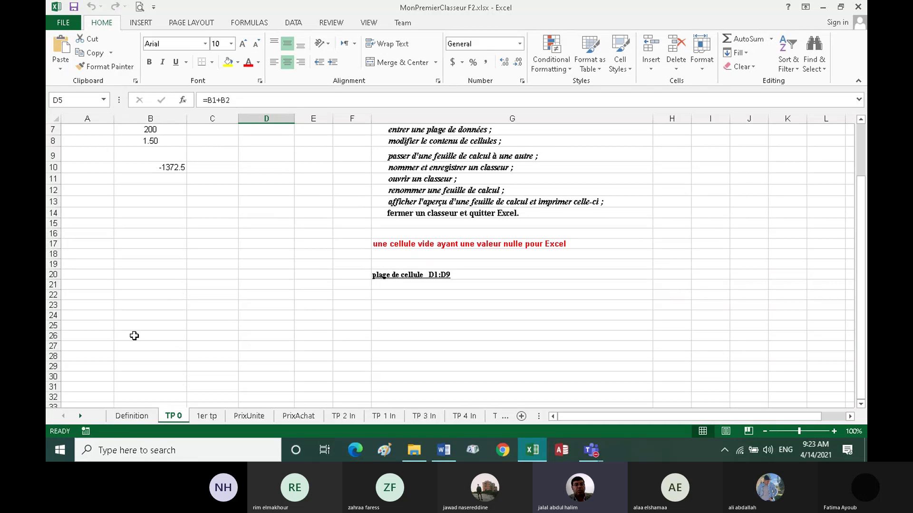
left_click(130, 304)
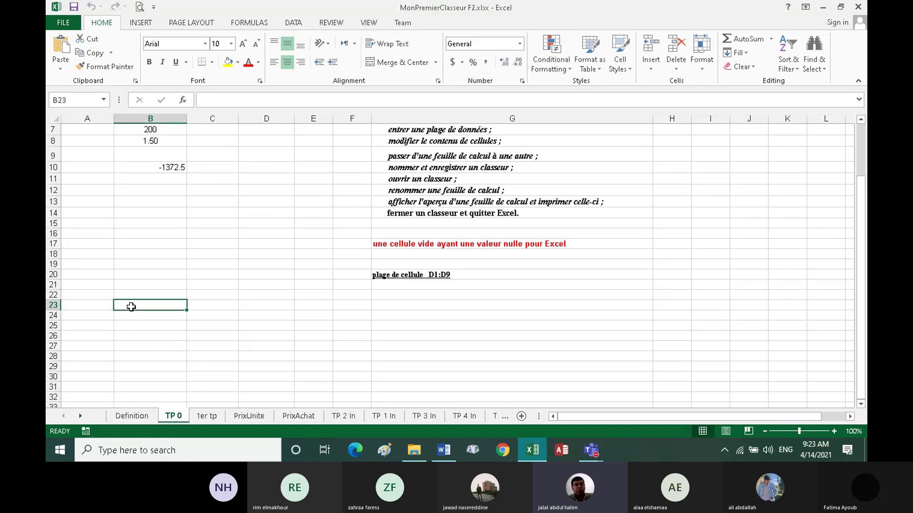
type("rtty")
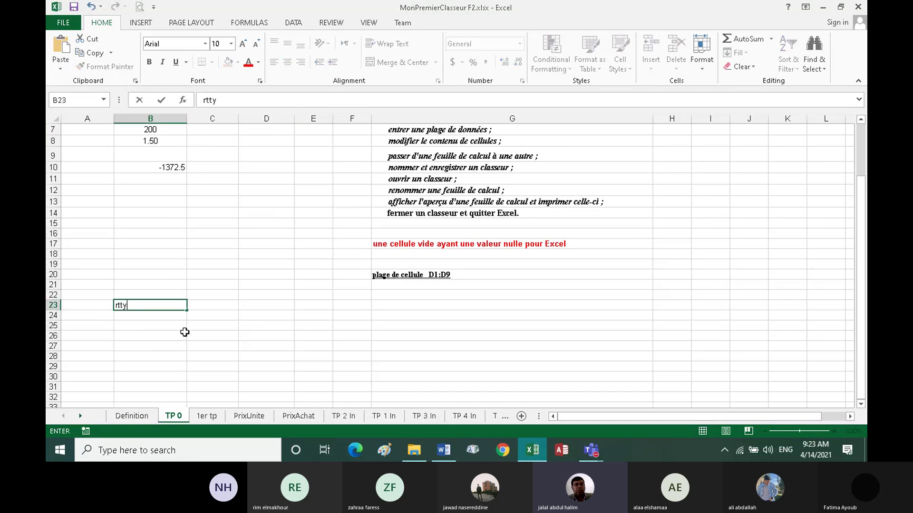
left_click(152, 324)
type("s")
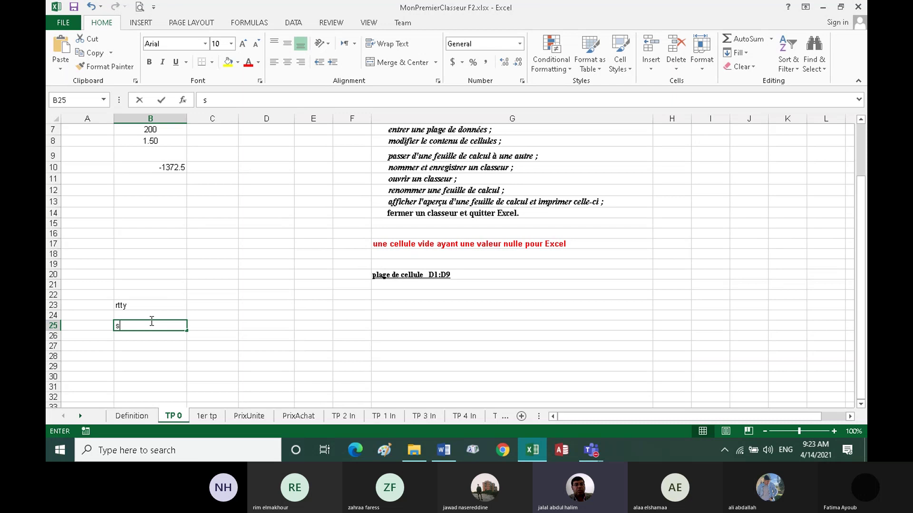
type("sss")
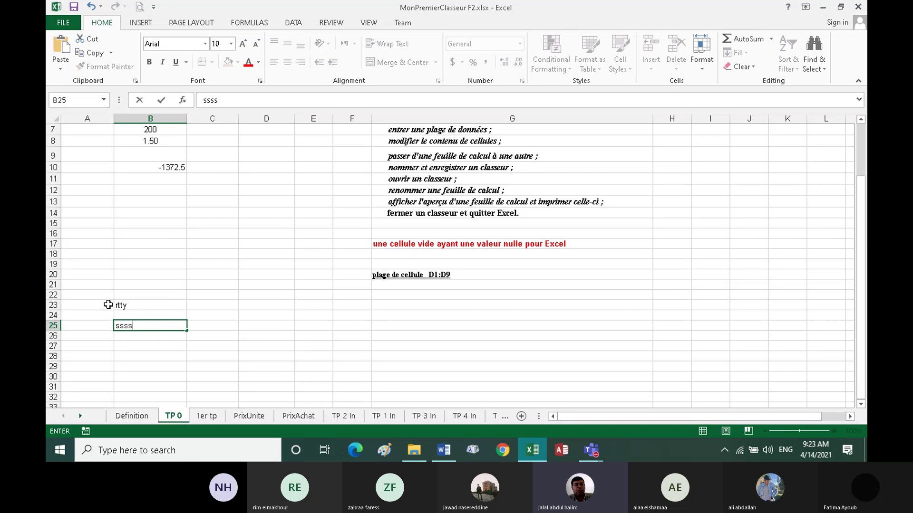
left_click(88, 283)
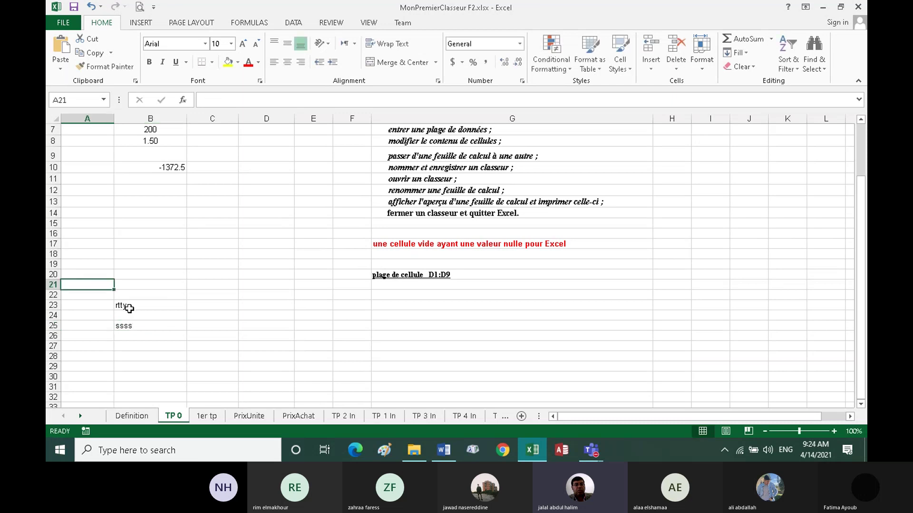
type("234")
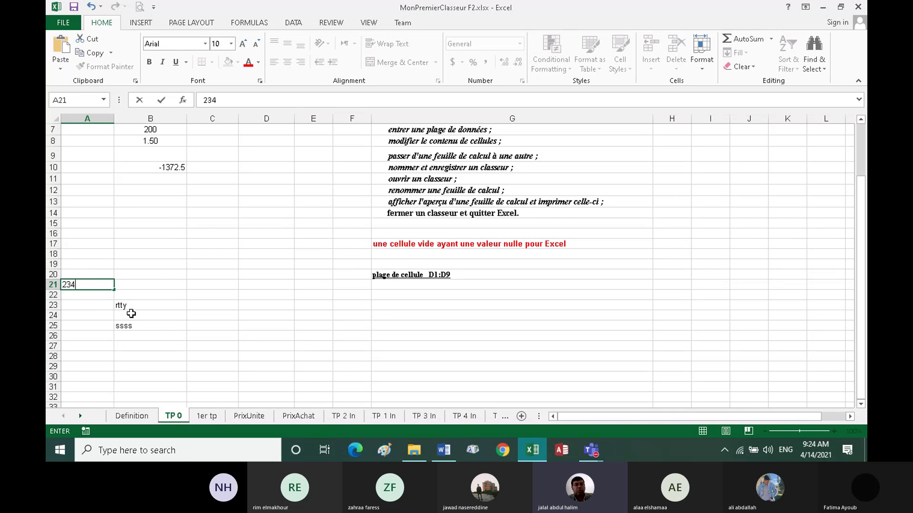
key("Return")
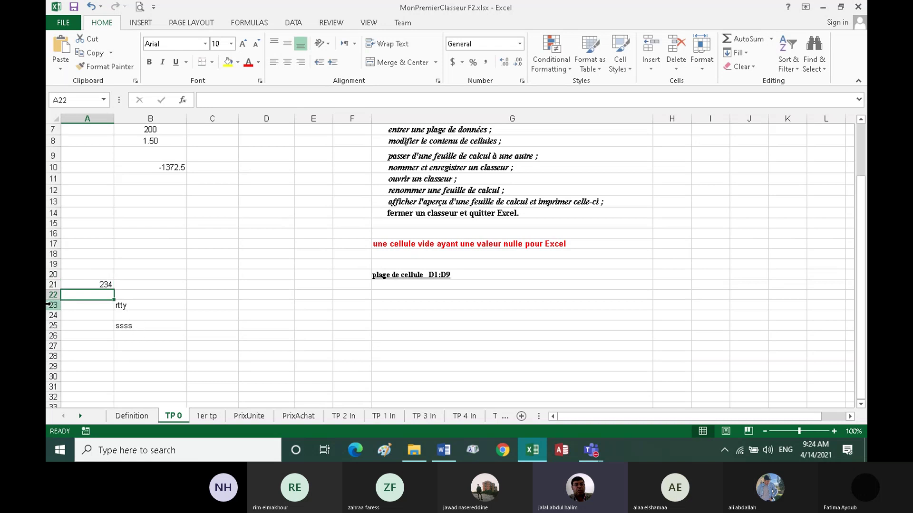
Delete test rows 23 and 24 via the right-click menu and Home > Delete Sheet Rows
left_click(53, 305)
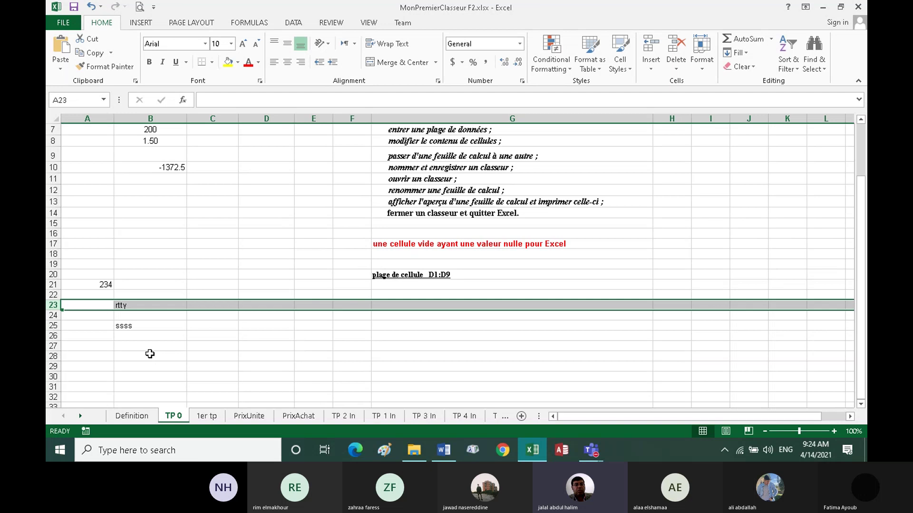
right_click(56, 305)
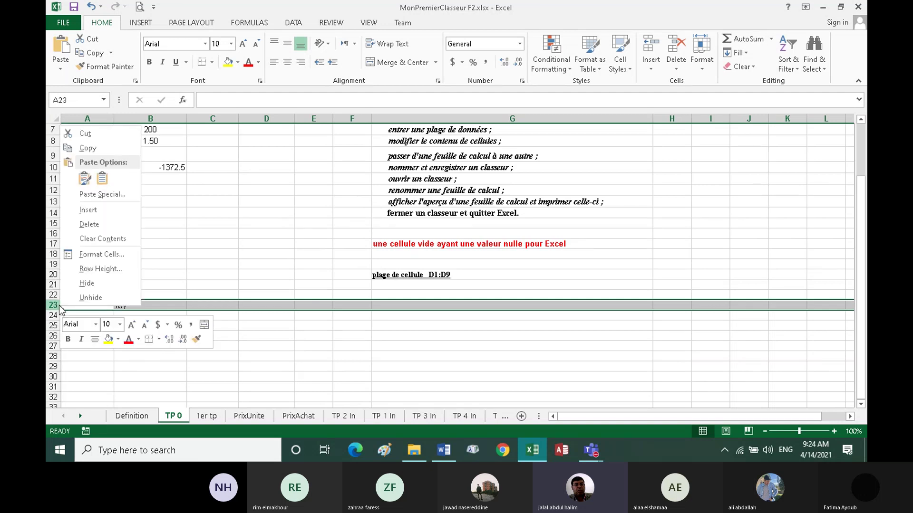
left_click(90, 225)
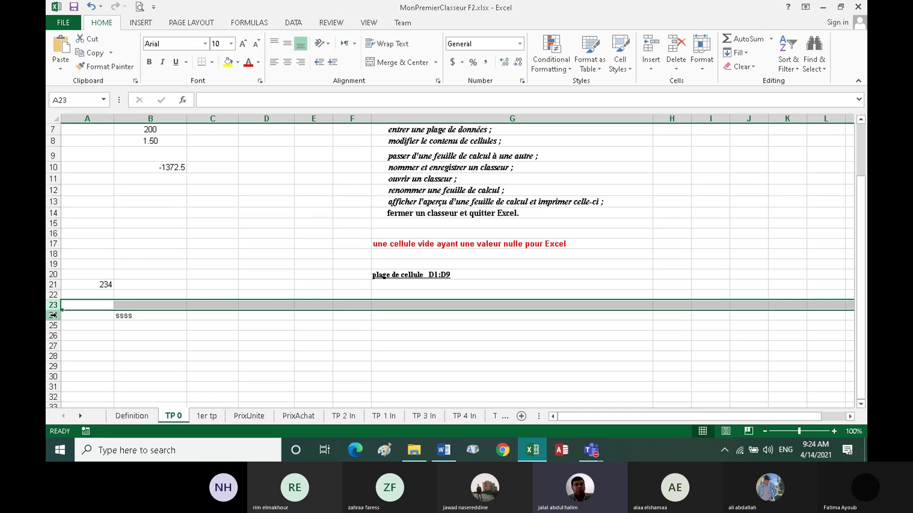
left_click(53, 316)
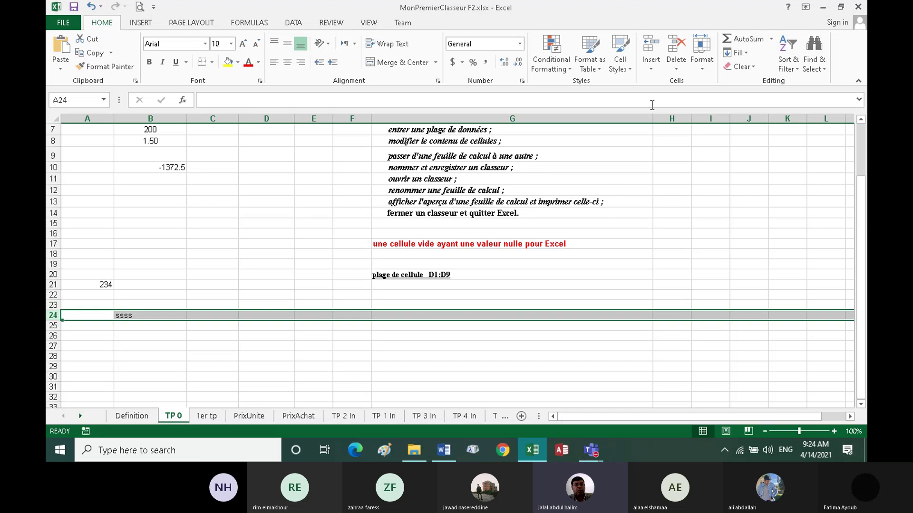
left_click(675, 68)
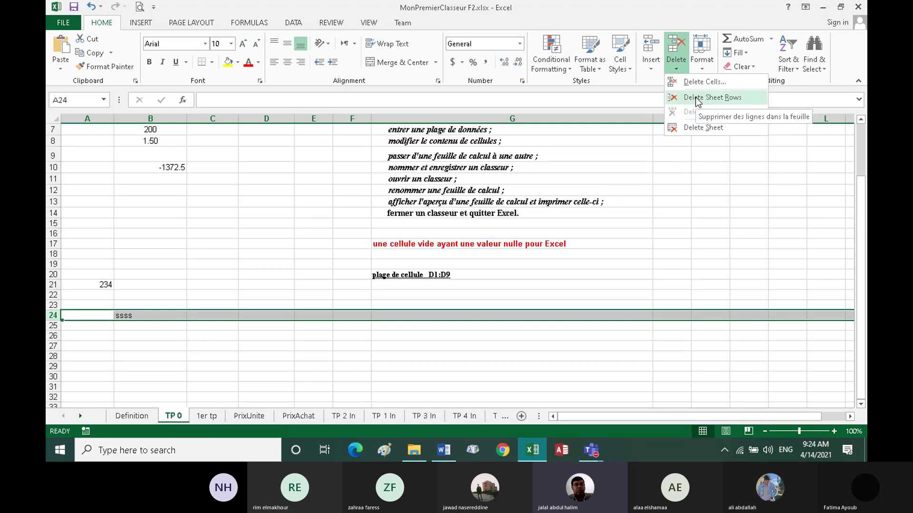
left_click(698, 98)
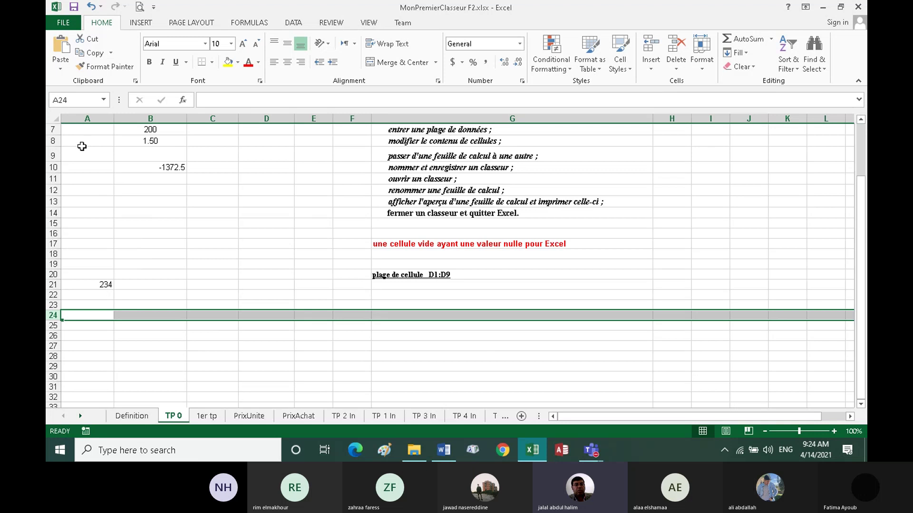
left_click(91, 115)
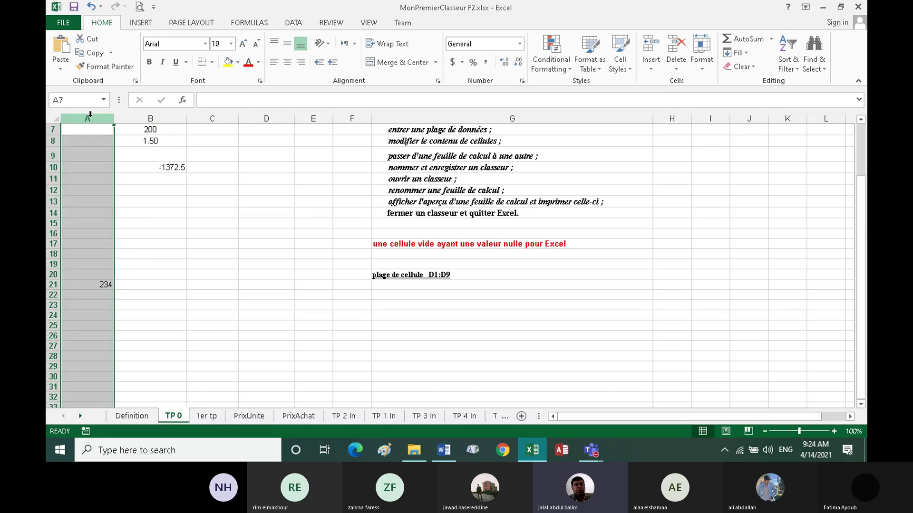
Clear all contents of column A, including the 234 in A21, then glance at the Definition sheet
right_click(90, 115)
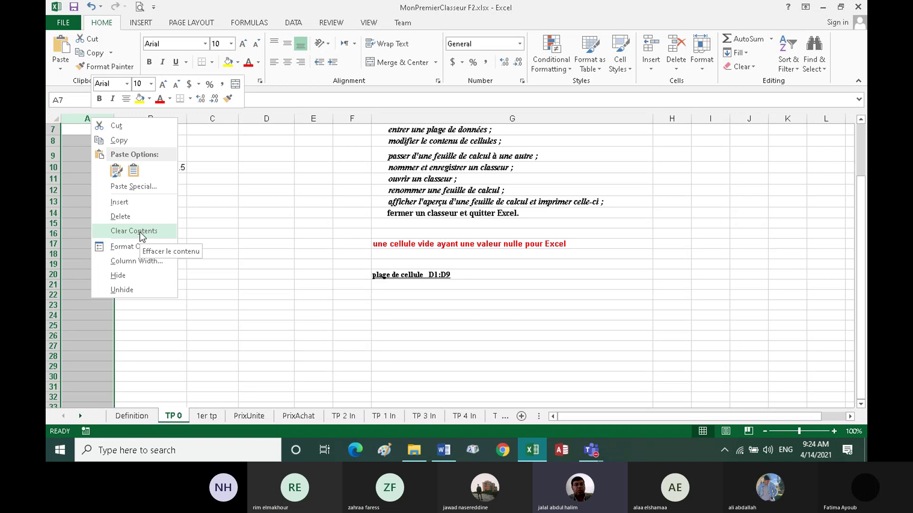
left_click(140, 232)
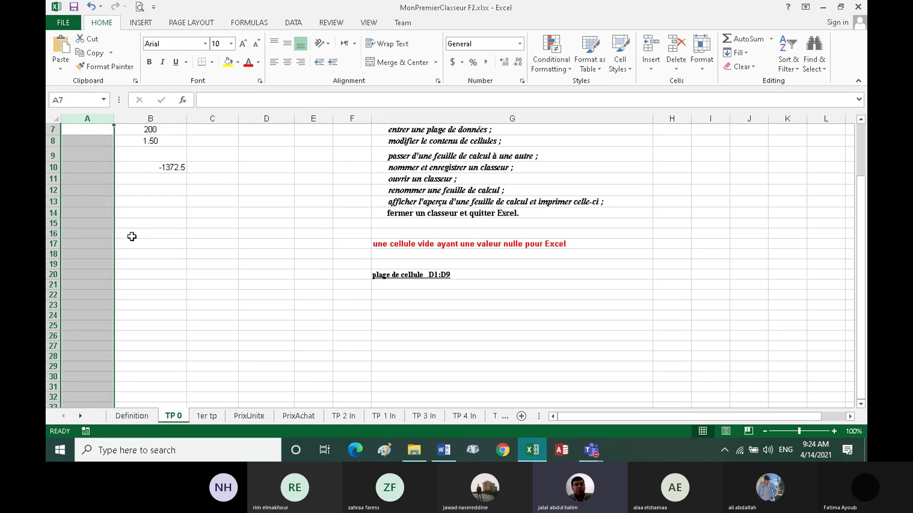
left_click(142, 413)
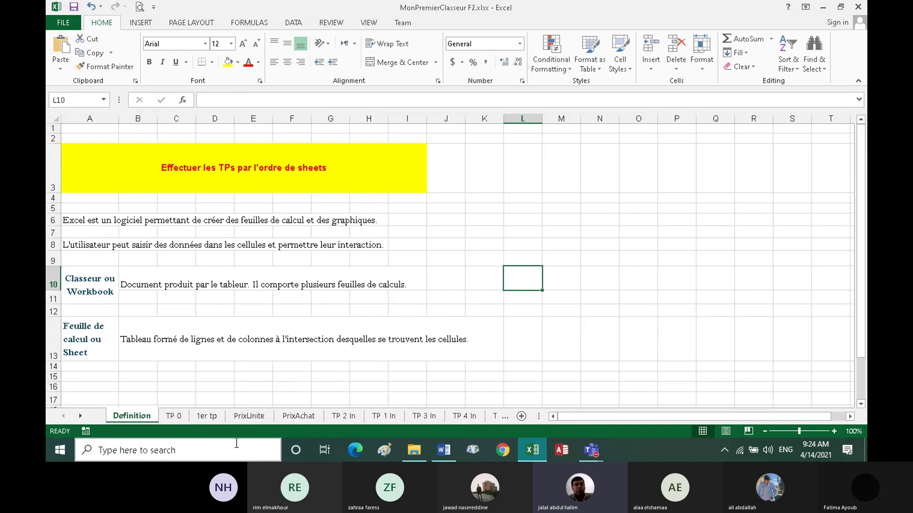
left_click(176, 416)
left_click(167, 369)
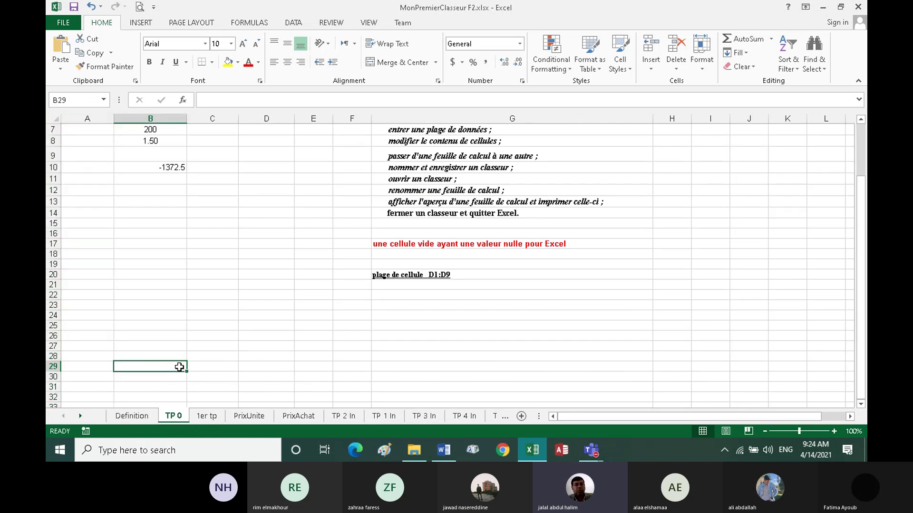
left_click(445, 451)
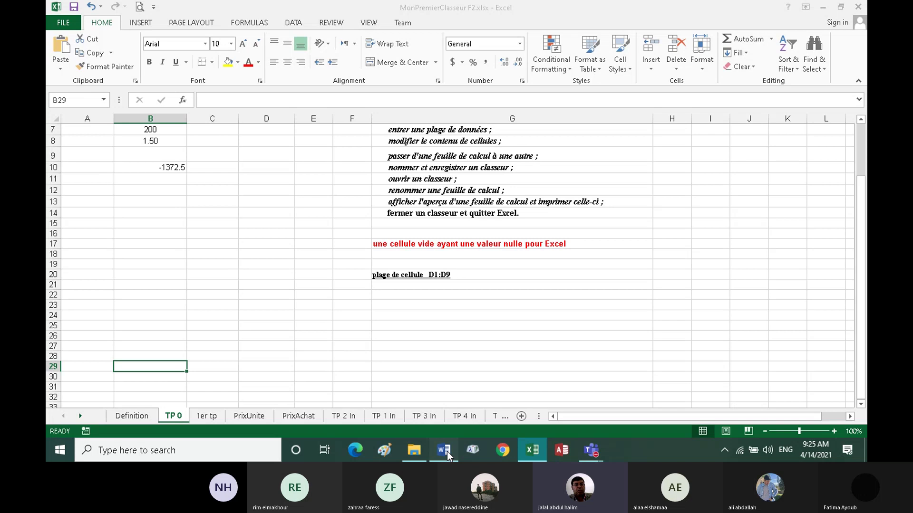
Scroll the Word handout down to the autosum instructions, then return to Excel
scroll(383, 274, "down", 1)
scroll(378, 282, "down", 2)
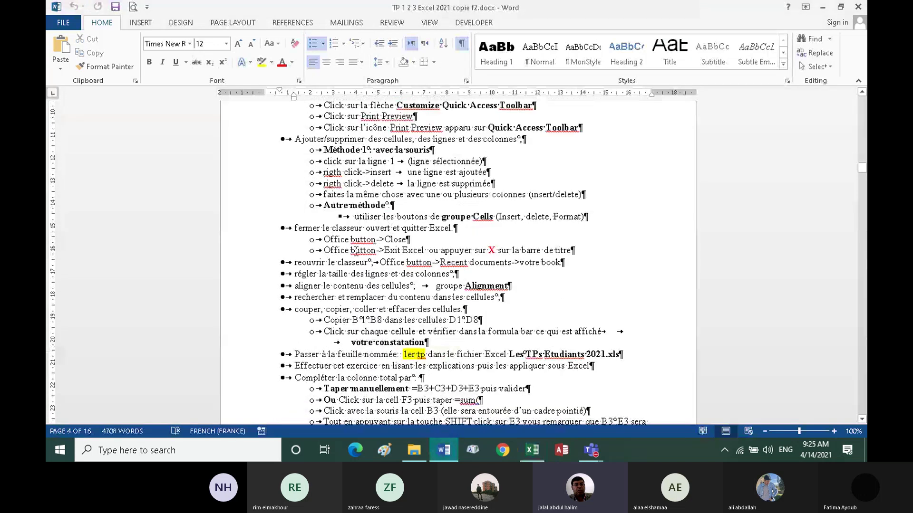
scroll(355, 251, "down", 1)
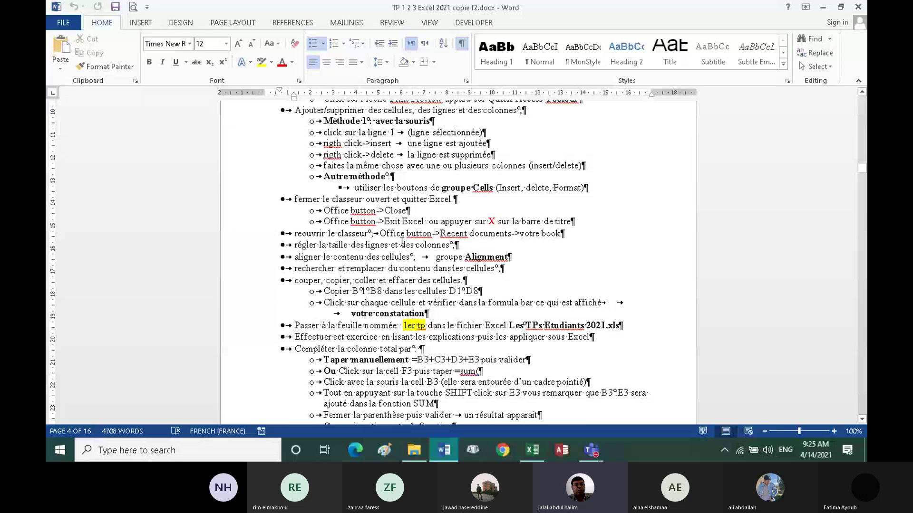
scroll(350, 222, "down", 1)
scroll(427, 235, "down", 1)
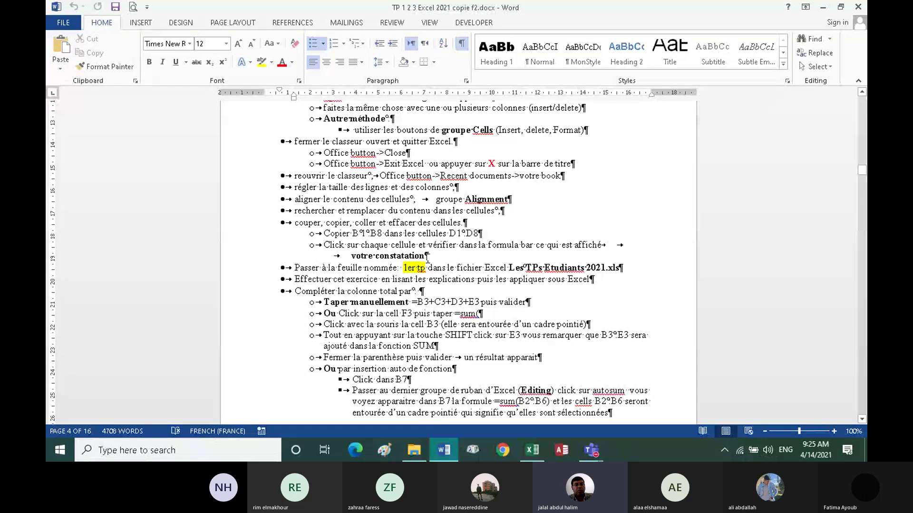
left_click(531, 454)
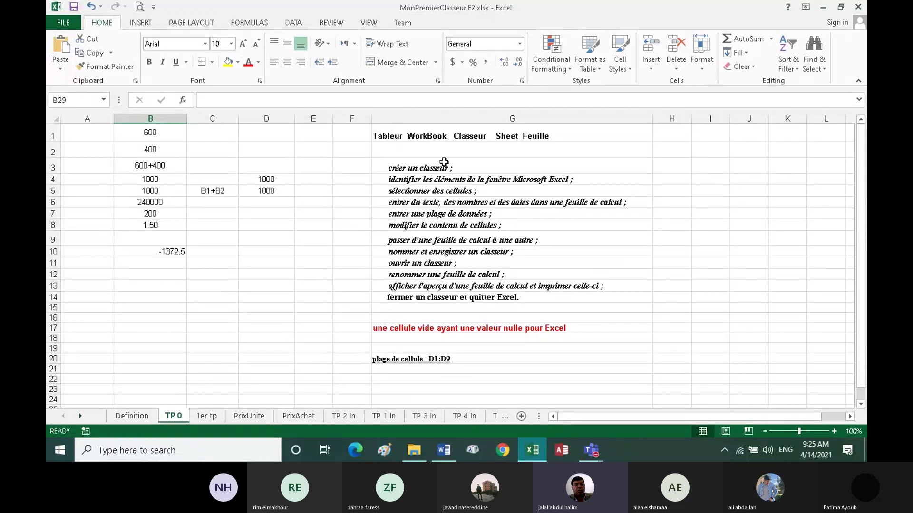
Widen column G and make row 3 much taller around cell G3
left_click(429, 167)
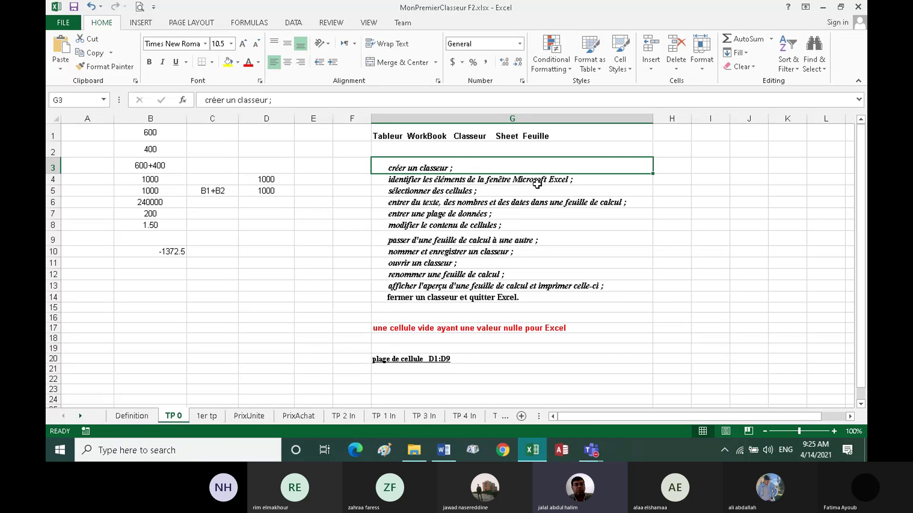
mouse_move(652, 119)
left_mouse_down()
mouse_move(614, 122)
mouse_move(624, 120)
left_mouse_up()
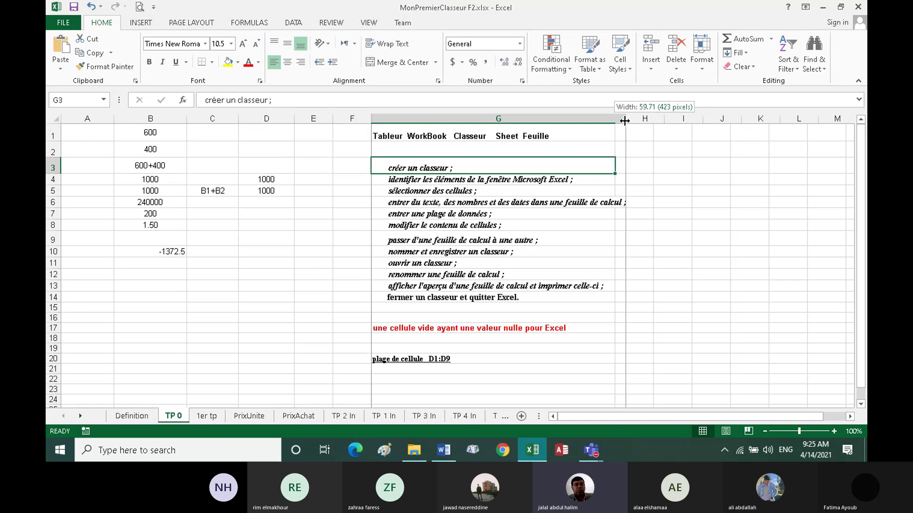
left_click_drag(624, 121, 629, 121)
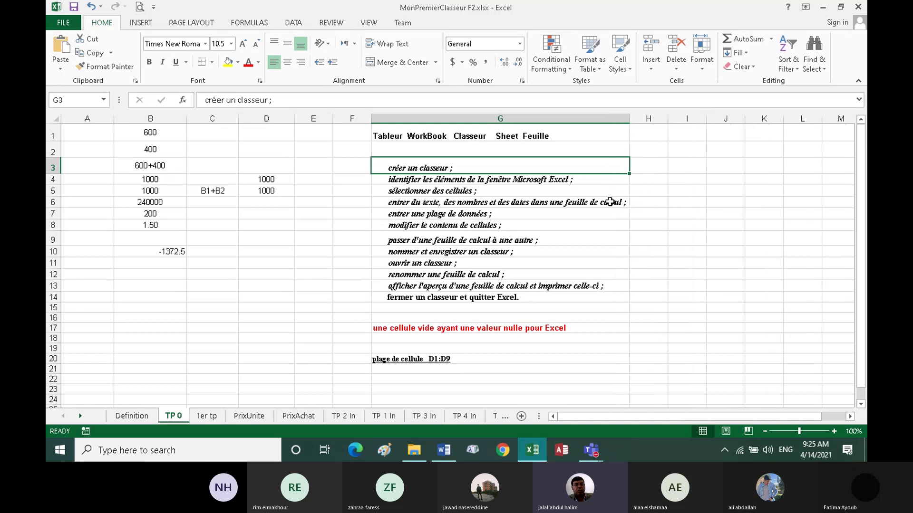
left_click_drag(55, 174, 53, 214)
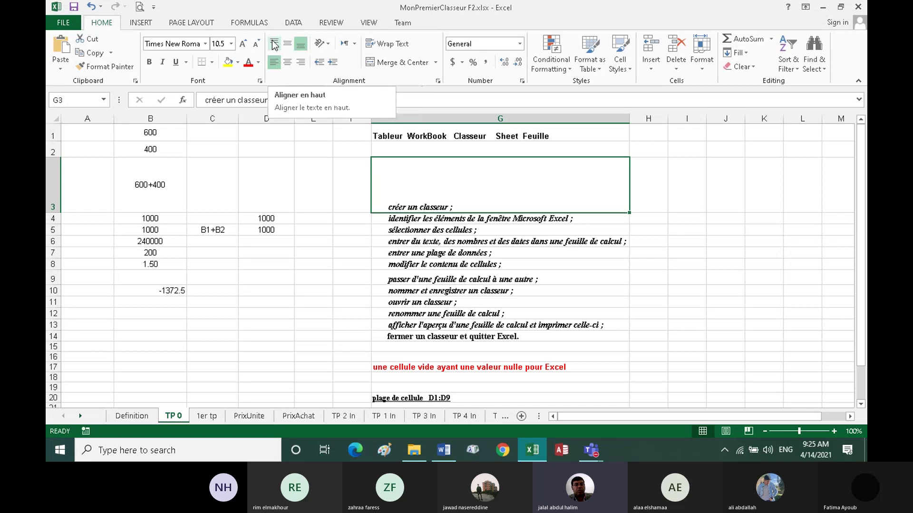
Try the alignment buttons on G3, ending with Middle Align and Center
left_click(288, 63)
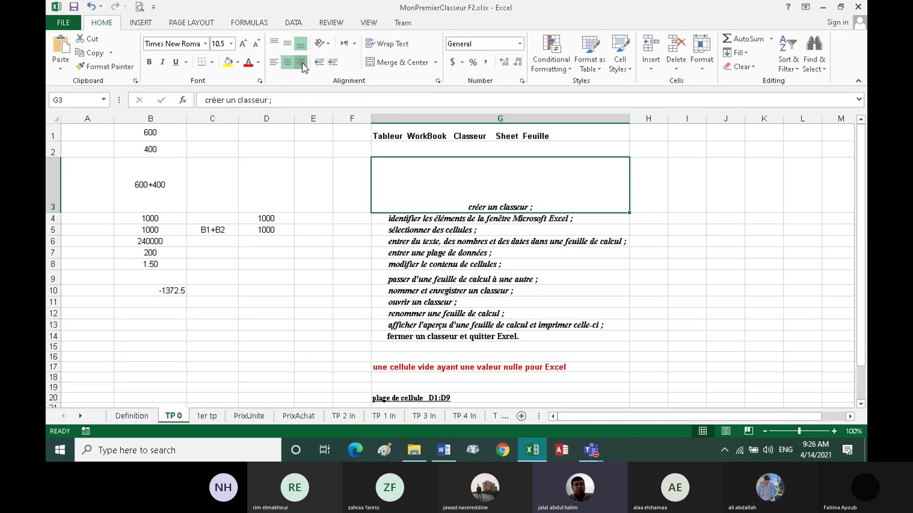
left_click(300, 62)
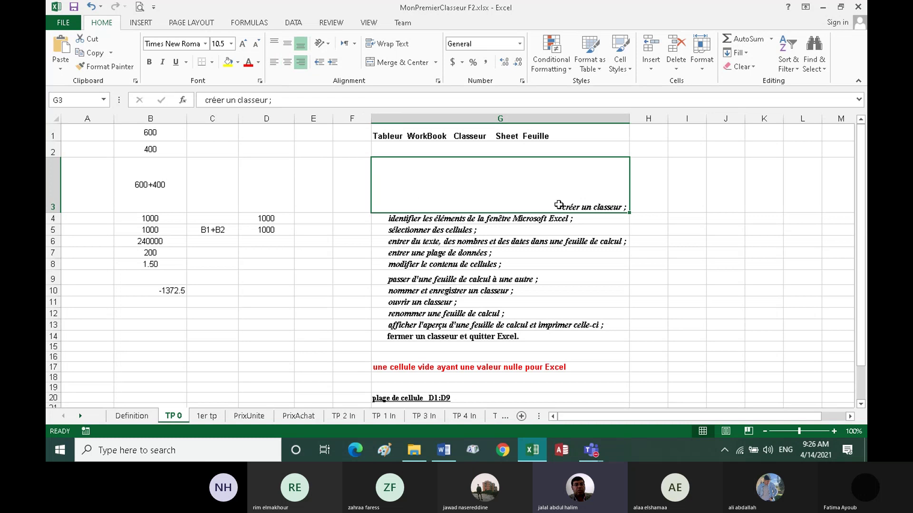
left_click(273, 44)
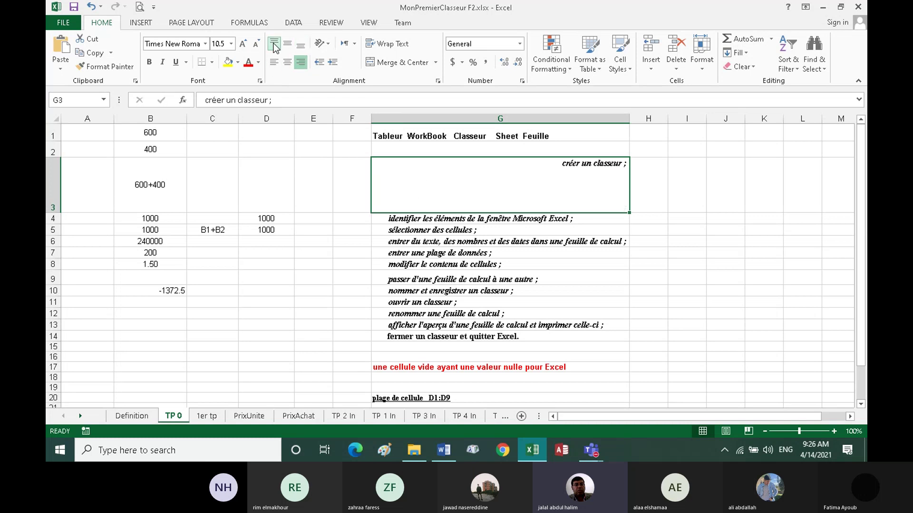
left_click(273, 43)
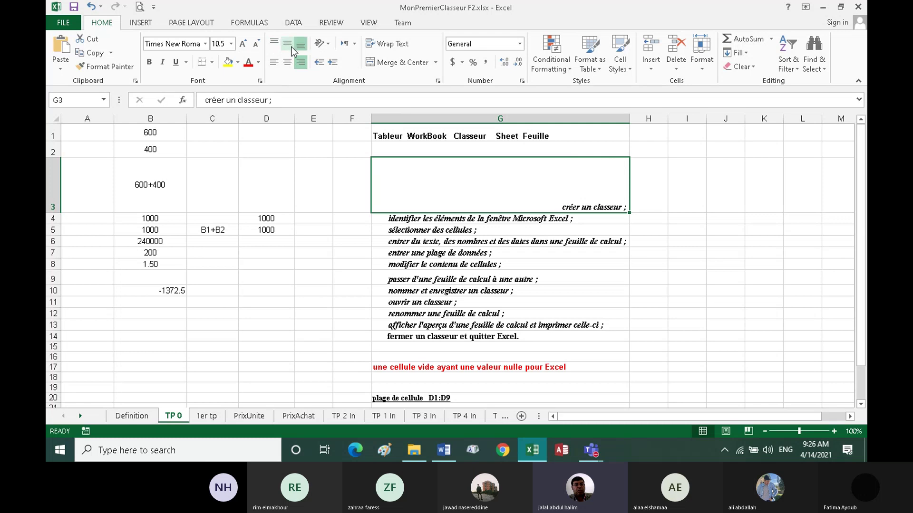
left_click(287, 45)
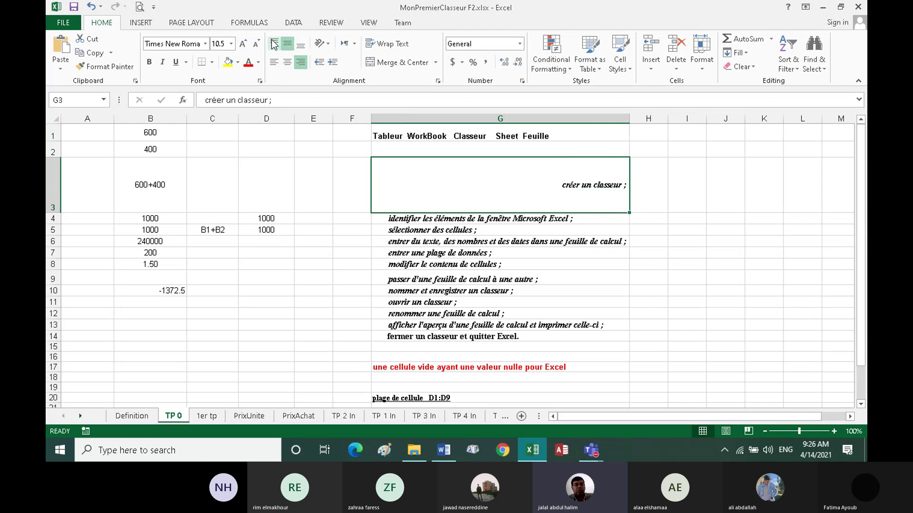
left_click(274, 44)
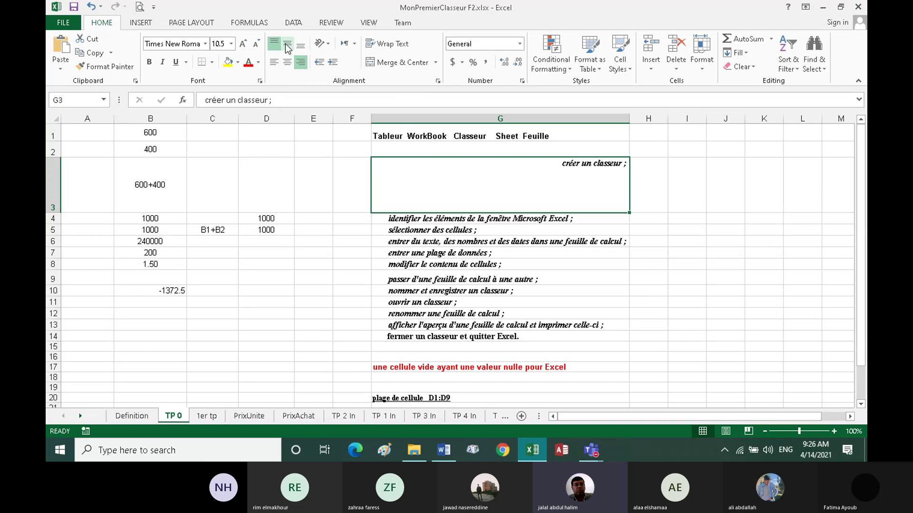
left_click(287, 45)
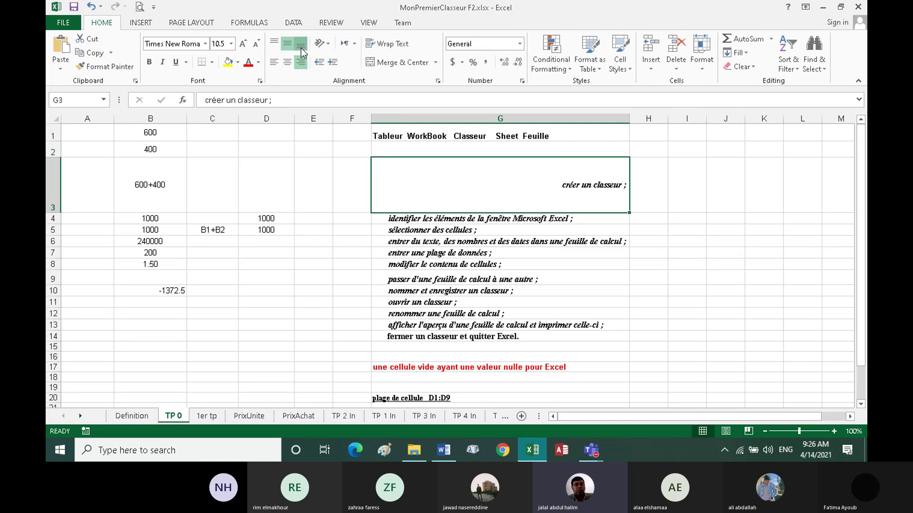
left_click(301, 47)
left_click(274, 62)
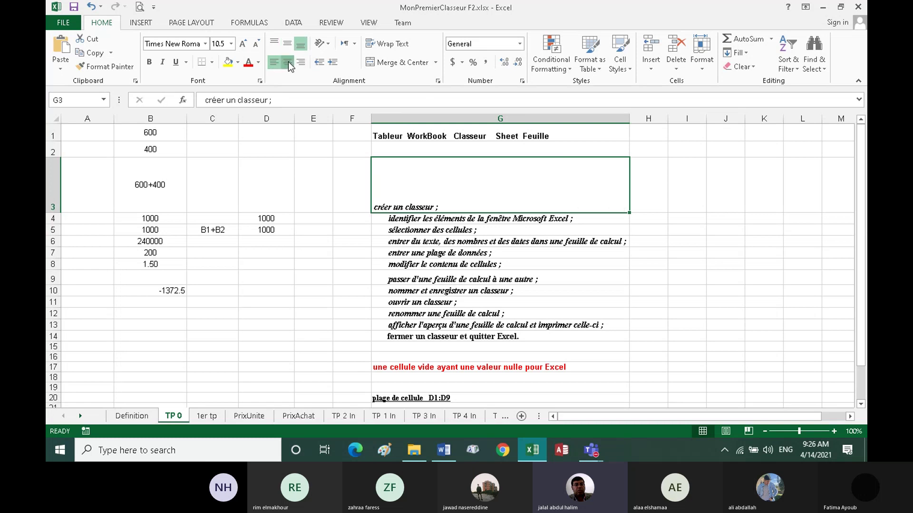
left_click(288, 62)
left_click(301, 62)
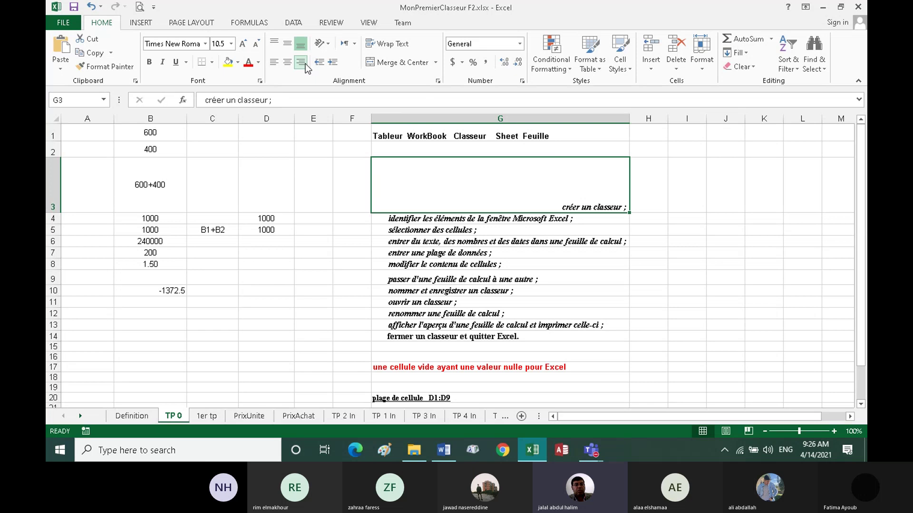
left_click(288, 46)
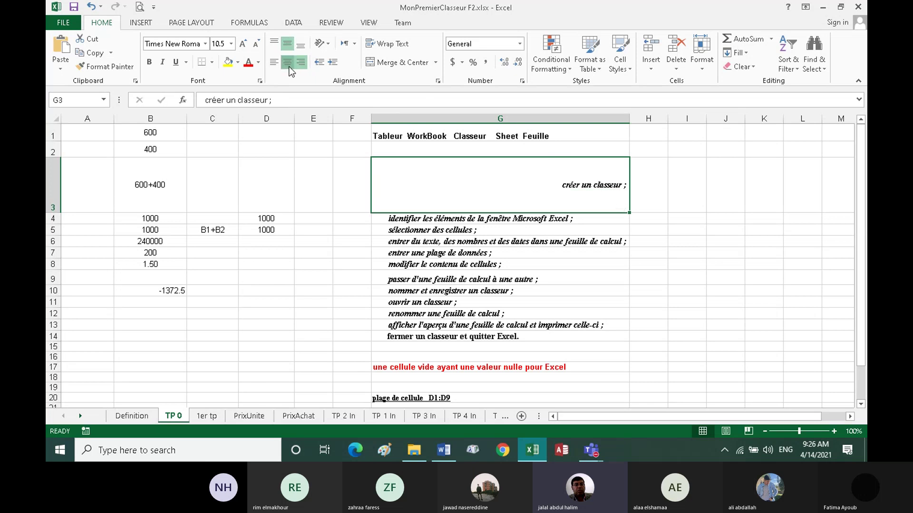
left_click(287, 62)
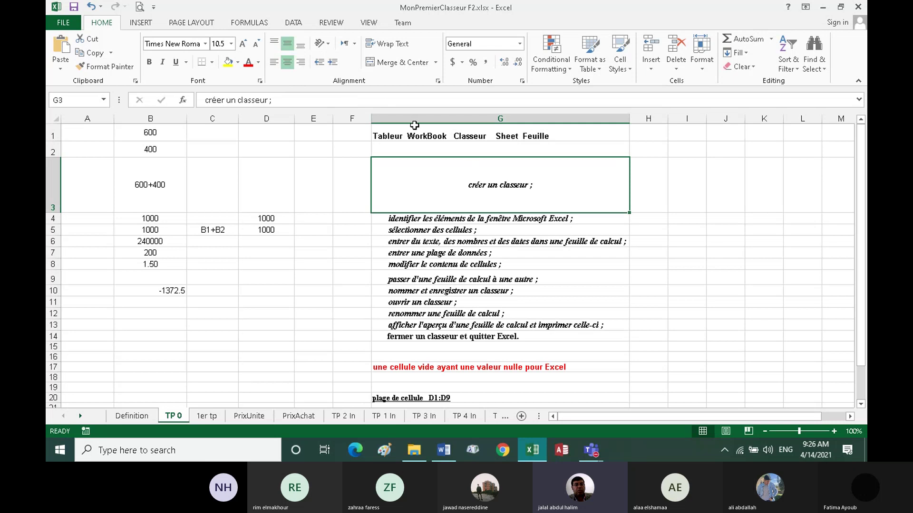
Try tilting the G3 text up and down 45 degrees with the Orientation menu
left_click(327, 43)
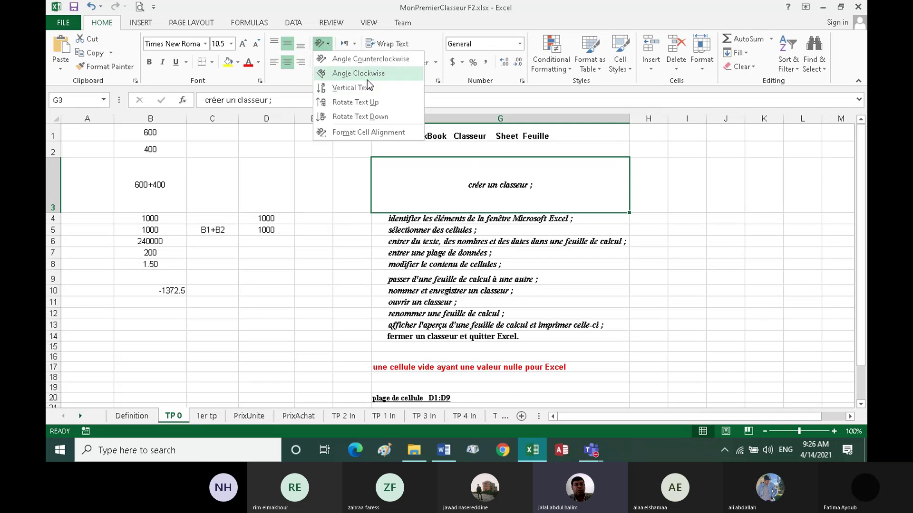
left_click(354, 59)
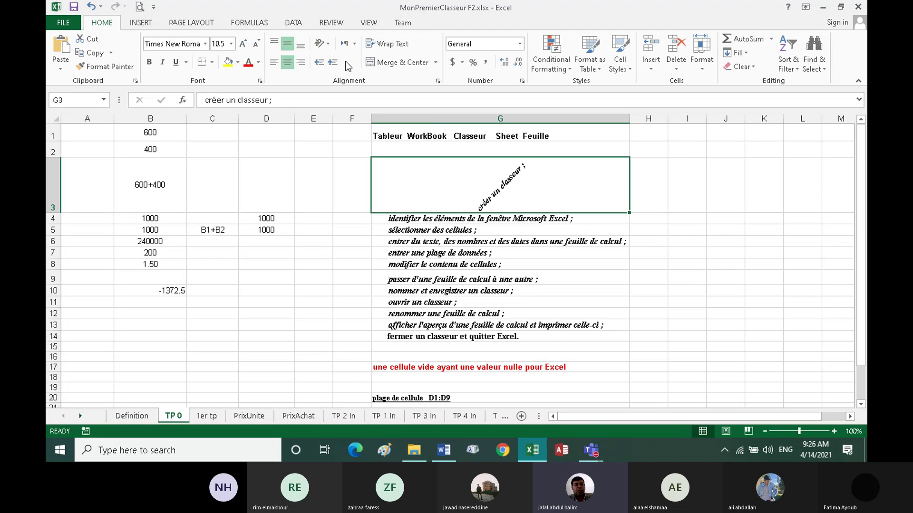
left_click(327, 43)
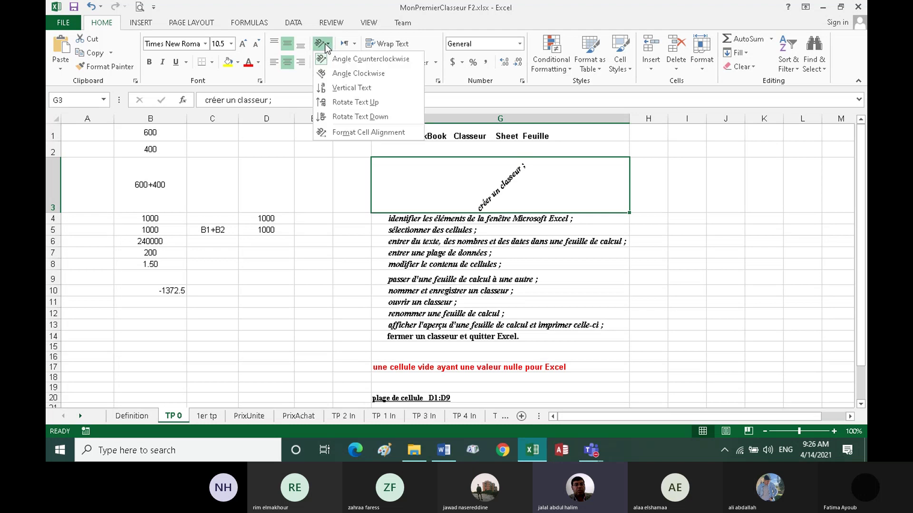
left_click(339, 71)
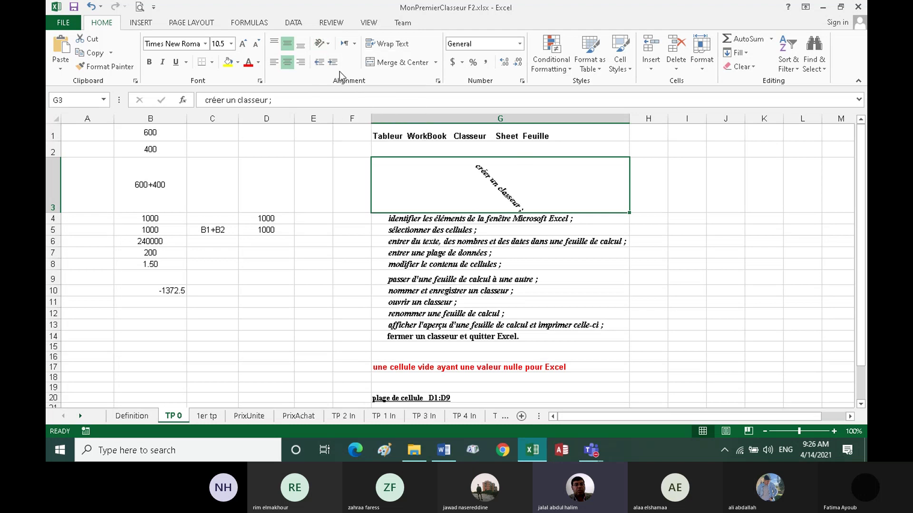
left_click(327, 44)
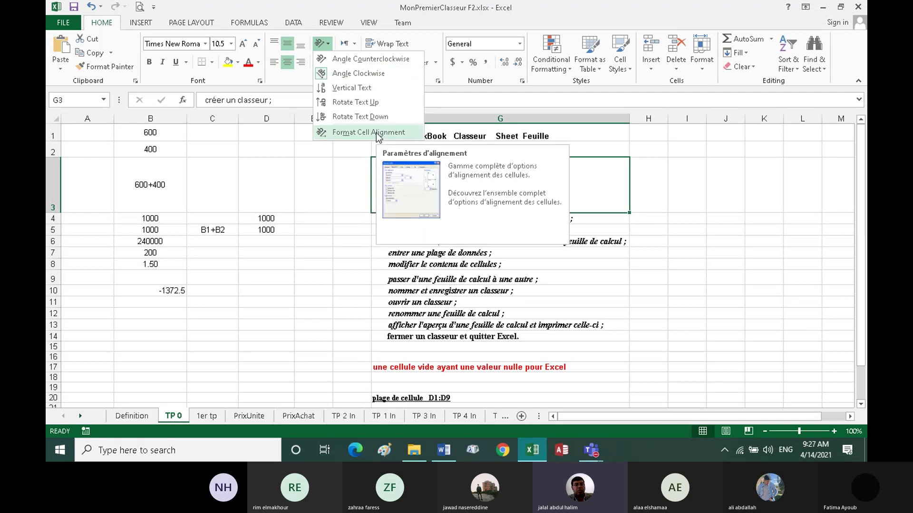
left_click(375, 133)
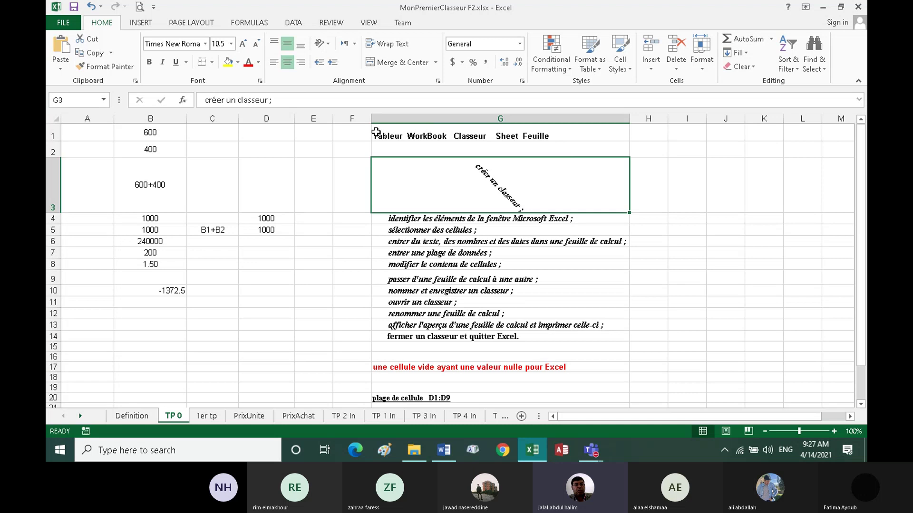
Set G3's text orientation back to 0 degrees in Format Cells > Alignment
key("ctrl+1")
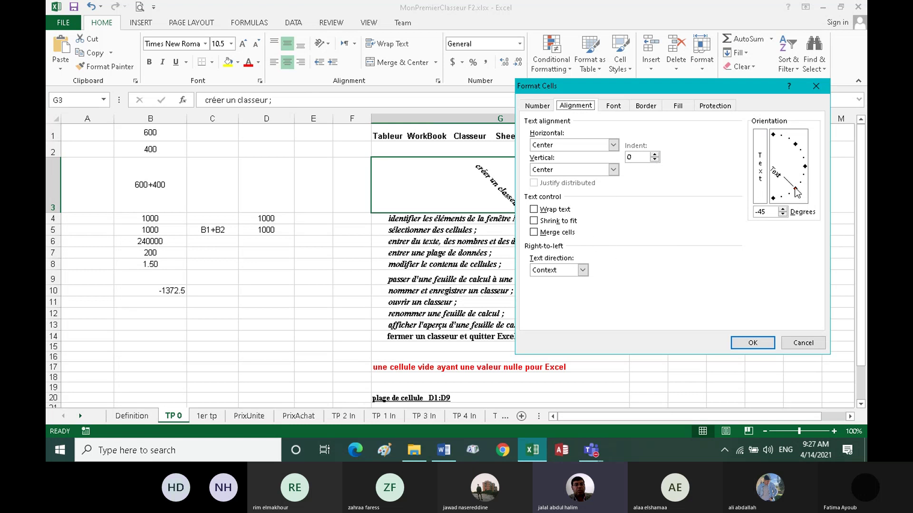
left_click_drag(791, 190, 803, 171)
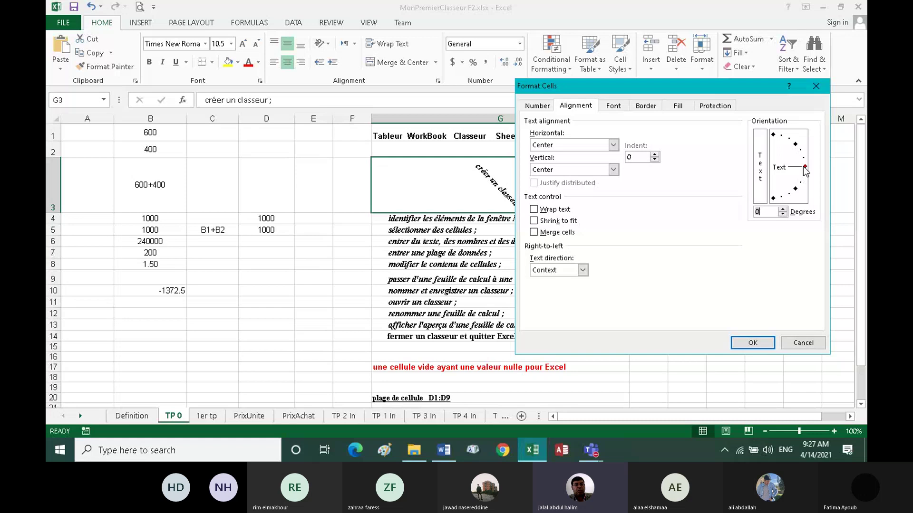
left_click(753, 342)
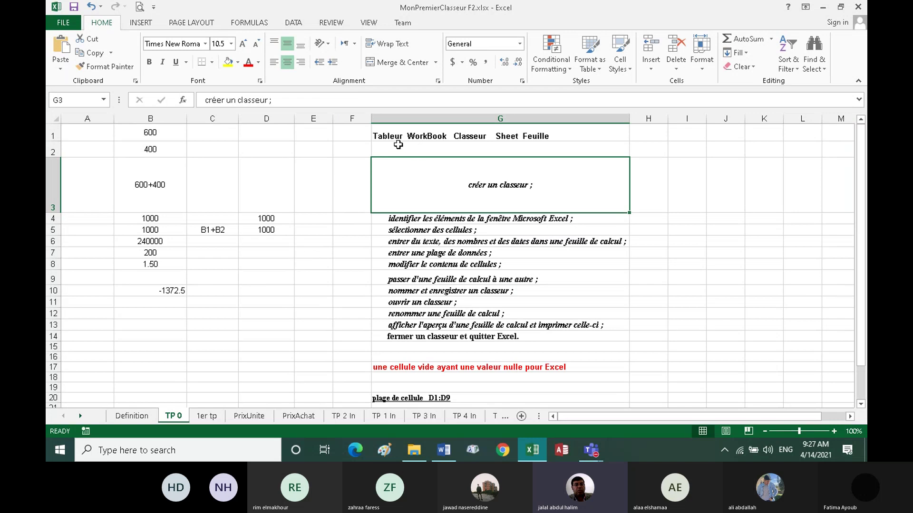
Copy G1's formatting onto G3 with the Format Painter
left_click(387, 135)
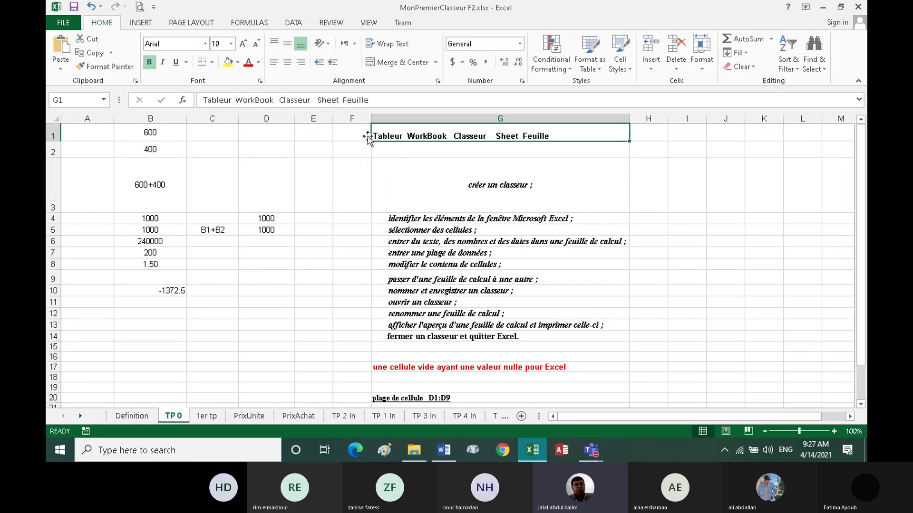
left_click(106, 68)
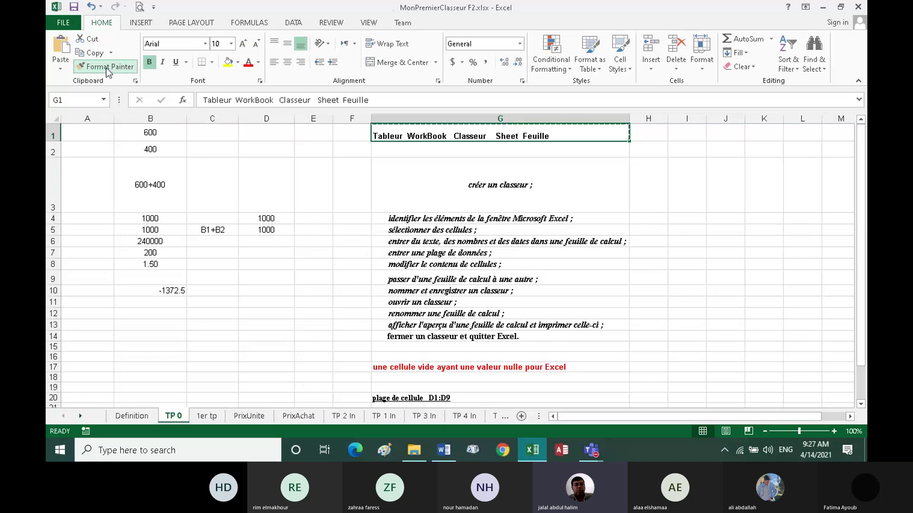
left_click(403, 178)
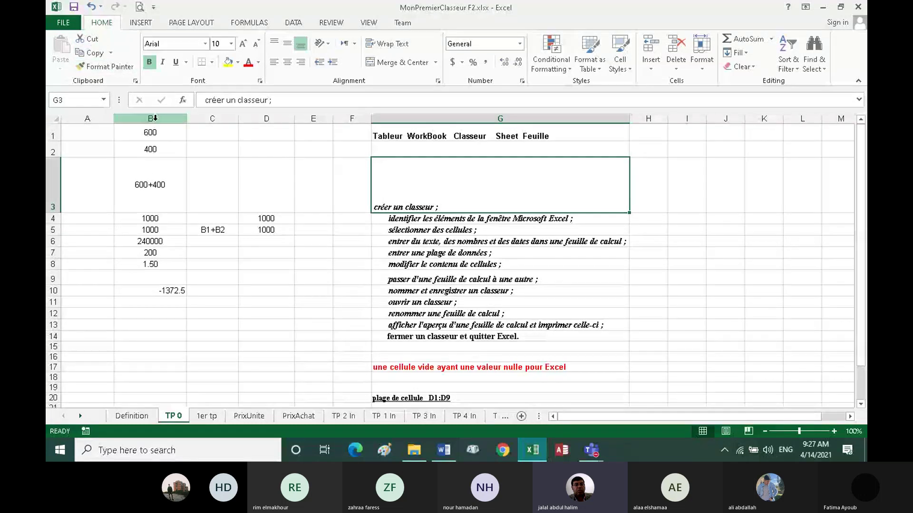
Shrink row 3 back to a normal 19.50 height
left_click(164, 136)
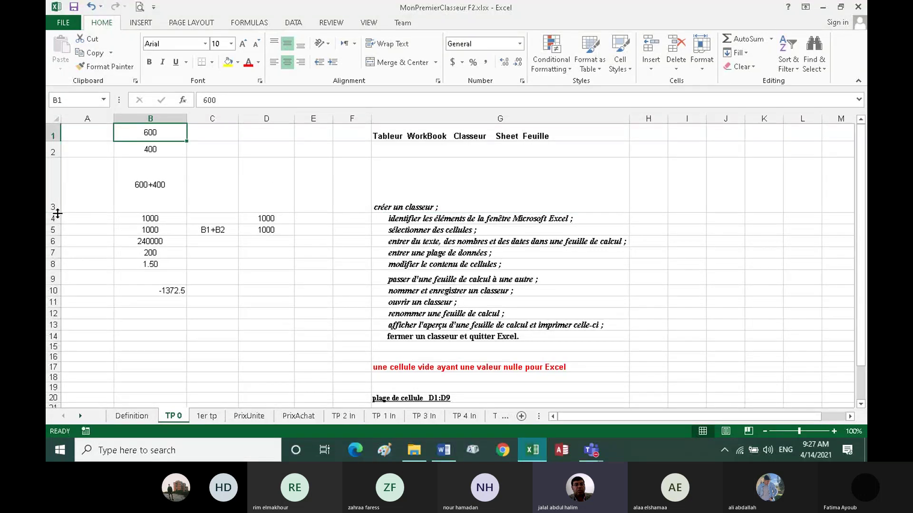
left_click_drag(57, 214, 54, 173)
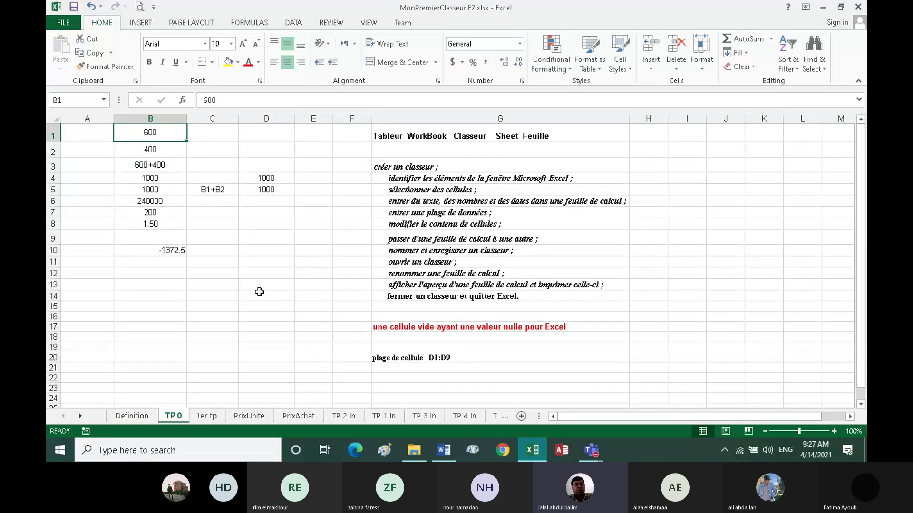
left_click(450, 452)
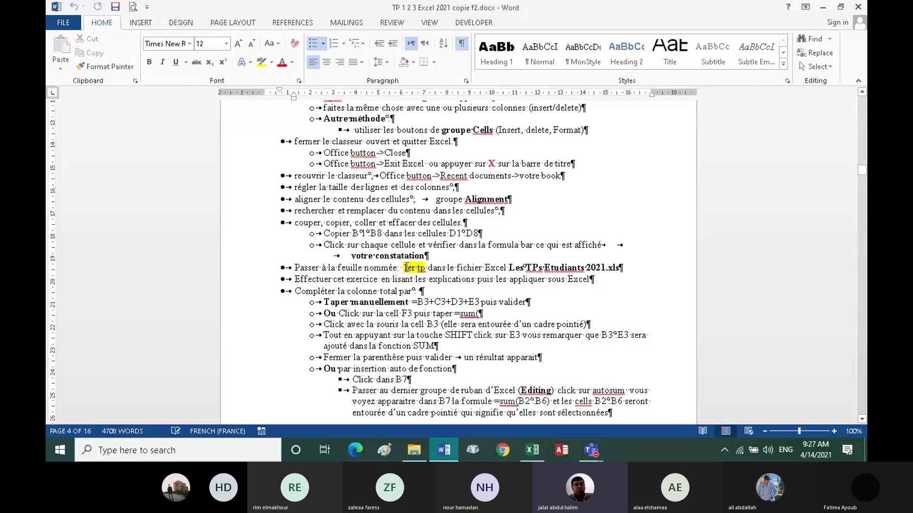
Scroll the Word handout back up to the Formula Bar and TP0 instructions, then return to Excel
scroll(405, 267, "up", 2)
scroll(399, 269, "up", 2)
scroll(393, 272, "up", 1)
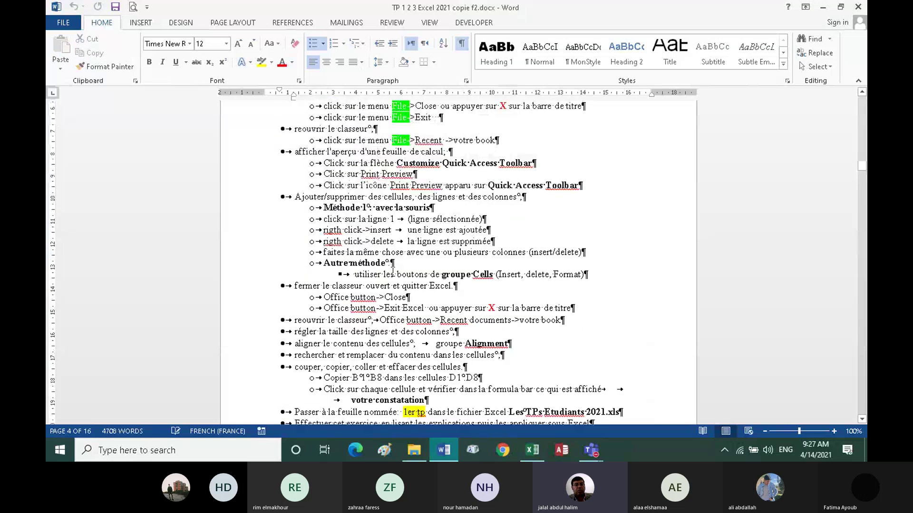
scroll(393, 271, "up", 1)
scroll(392, 274, "up", 2)
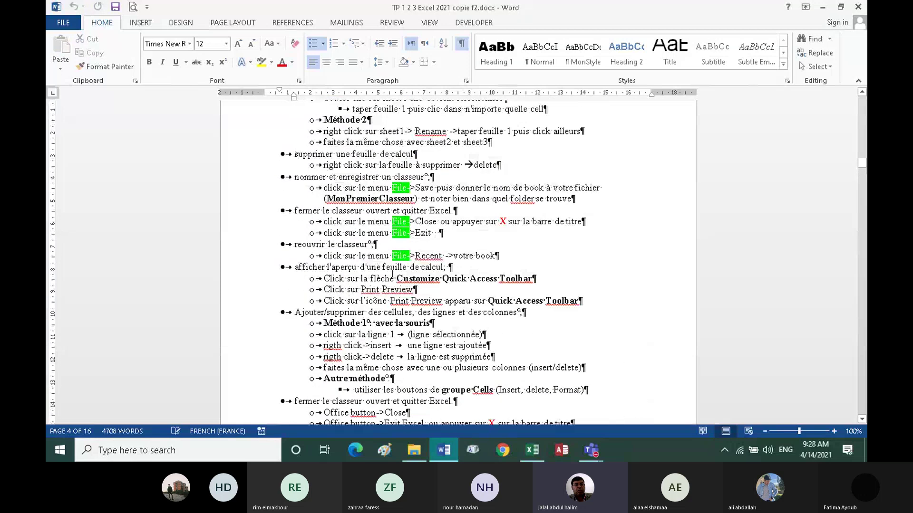
scroll(392, 275, "up", 1)
scroll(392, 278, "up", 3)
scroll(392, 283, "up", 3)
scroll(391, 285, "up", 3)
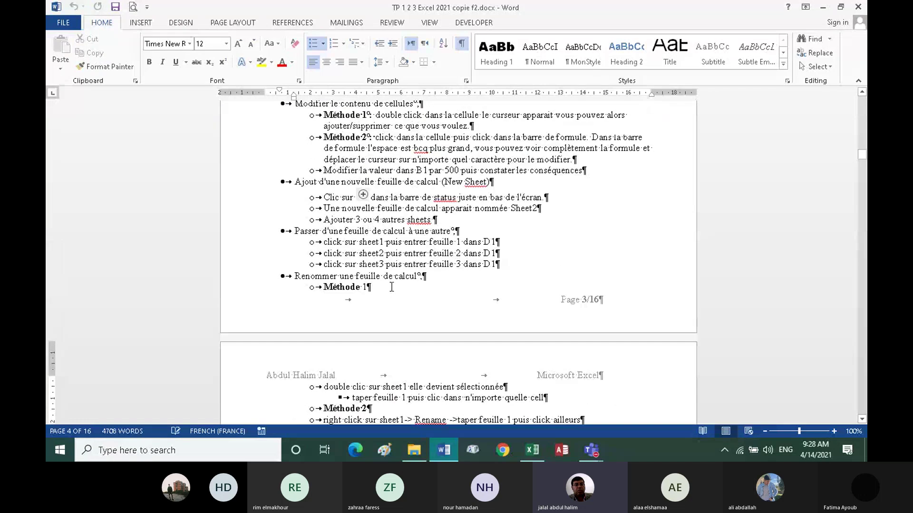
scroll(391, 288, "up", 2)
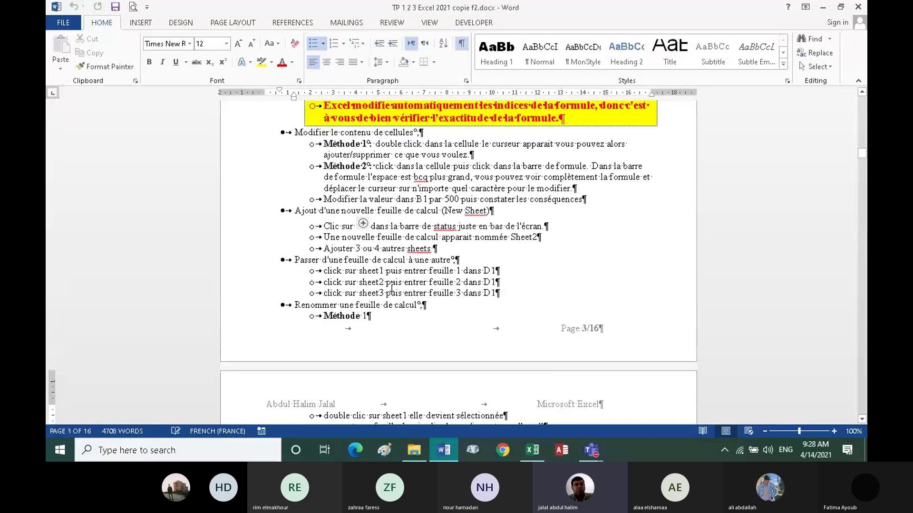
scroll(391, 288, "up", 5)
scroll(392, 286, "up", 5)
scroll(391, 287, "up", 5)
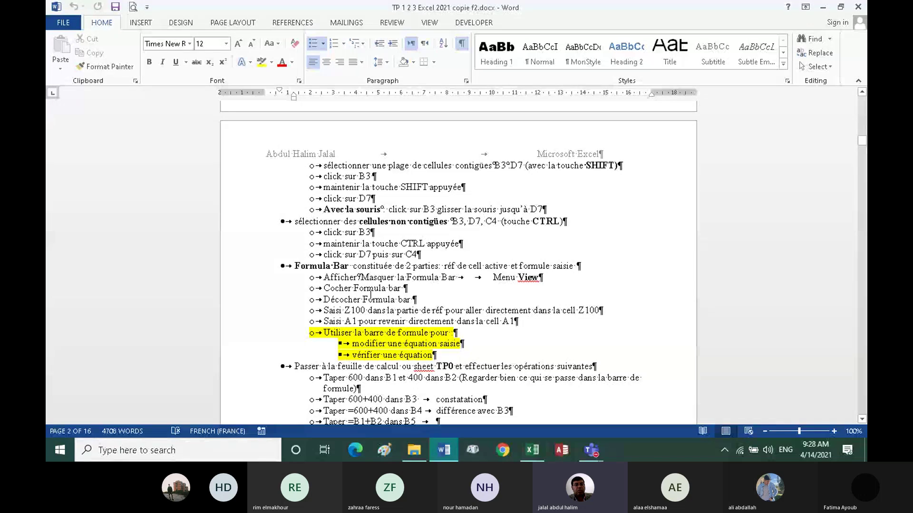
scroll(370, 293, "up", 1)
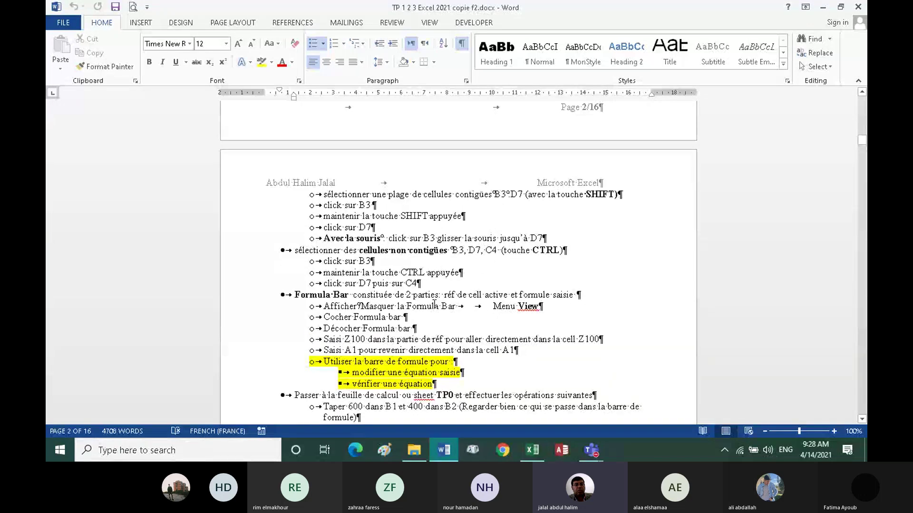
scroll(443, 269, "up", 1)
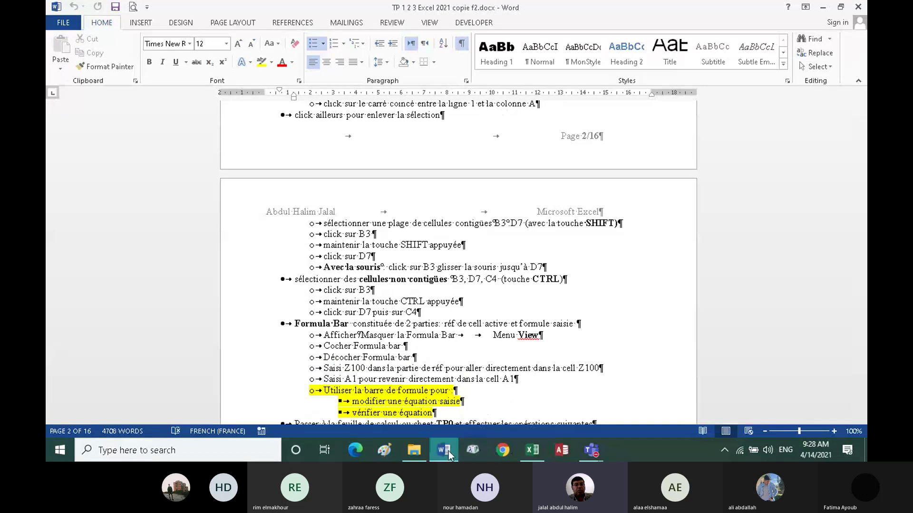
left_click(533, 451)
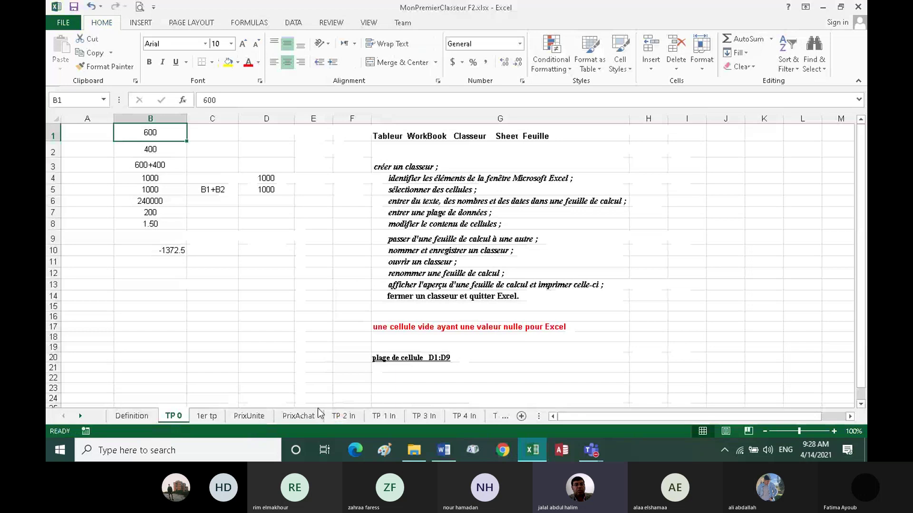
View the PrixAchat and PrixUnite sheets, selecting the quantities and unit prices B2:C13
left_click(297, 416)
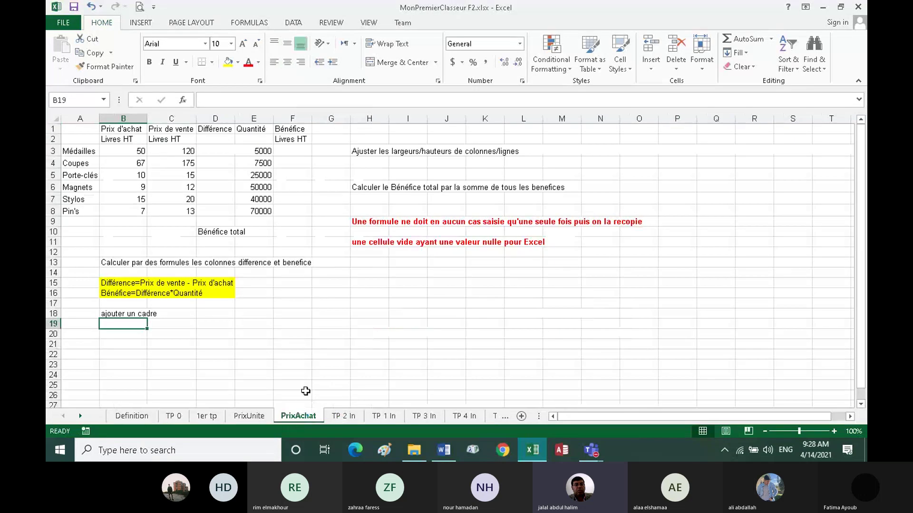
left_click(264, 417)
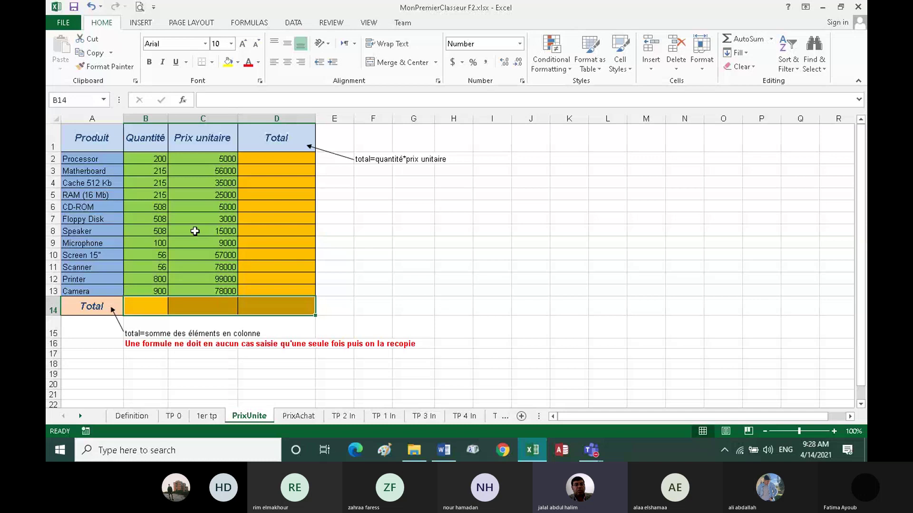
left_click(144, 160)
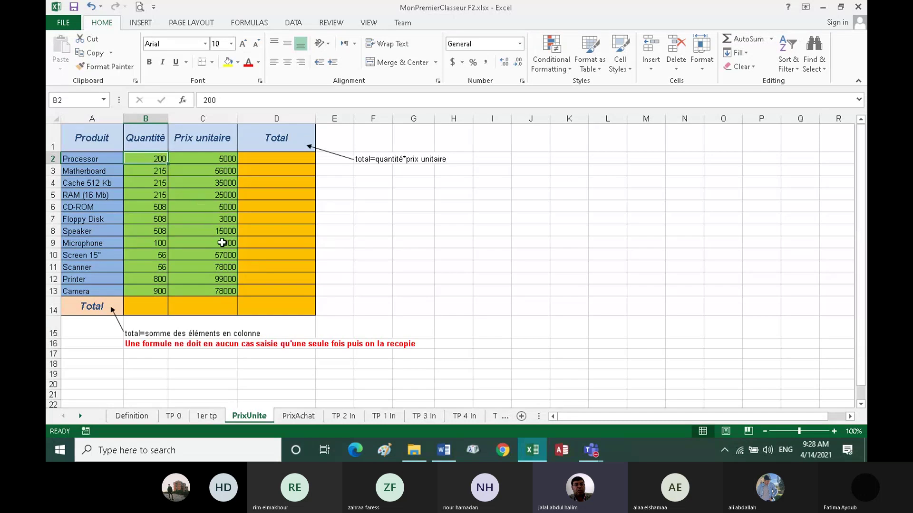
left_click(225, 292, "shift")
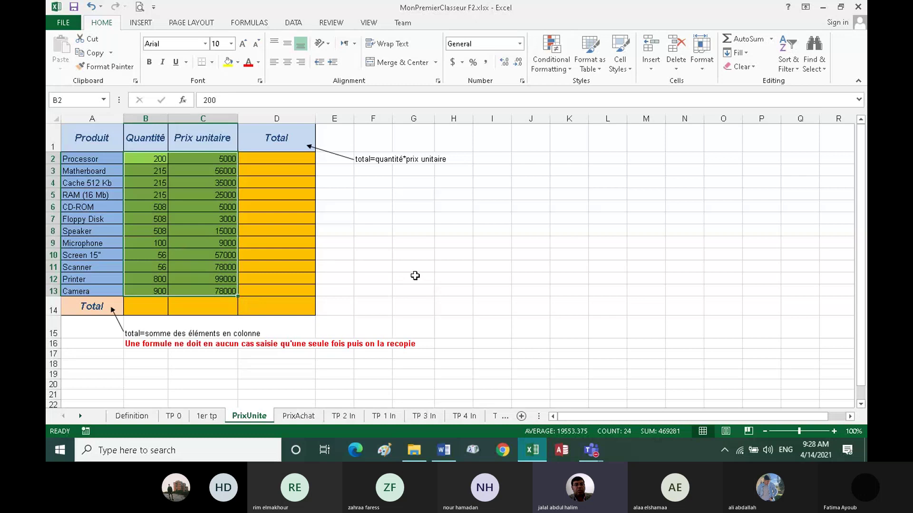
left_click(399, 279)
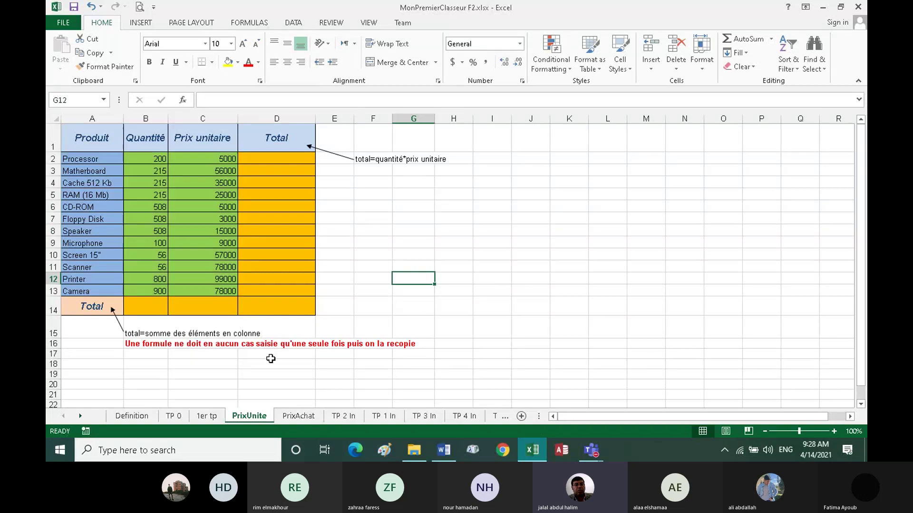
left_click(148, 162)
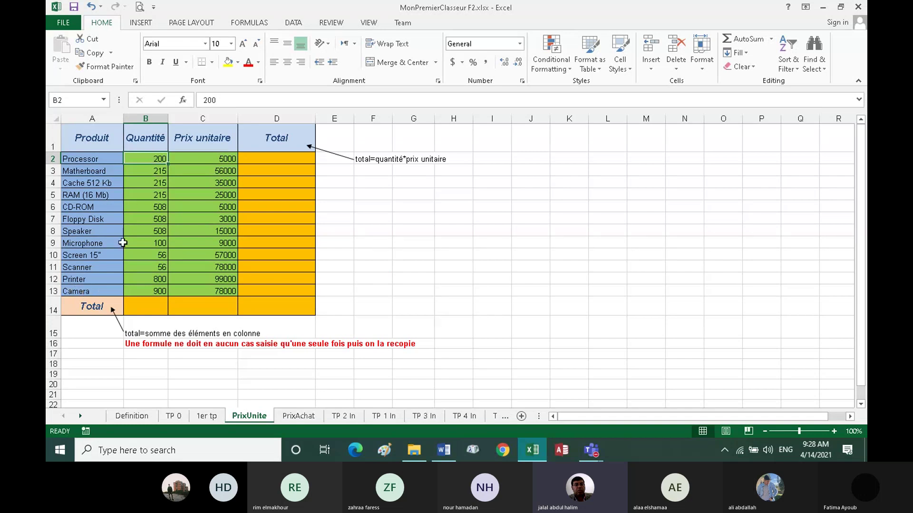
Move through PrixAchat and TP 2 In to the TP 1 In sheet
left_click(306, 417)
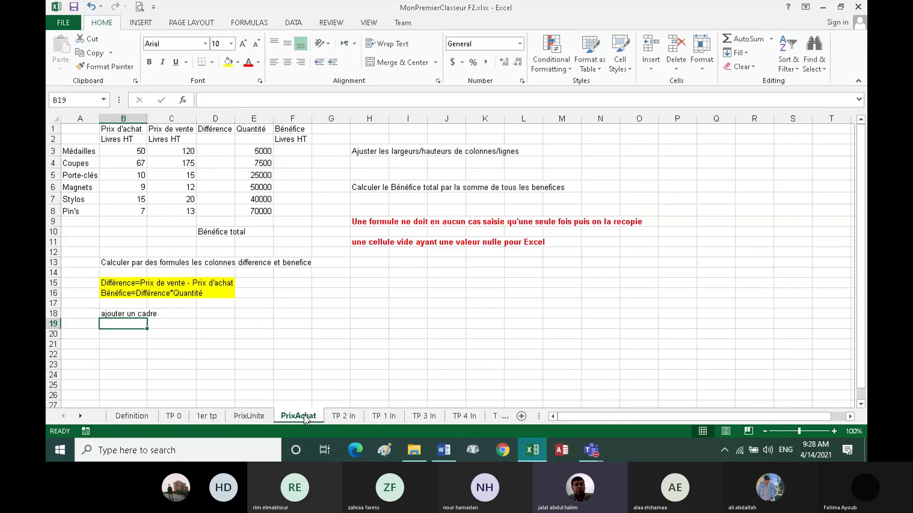
left_click(341, 418)
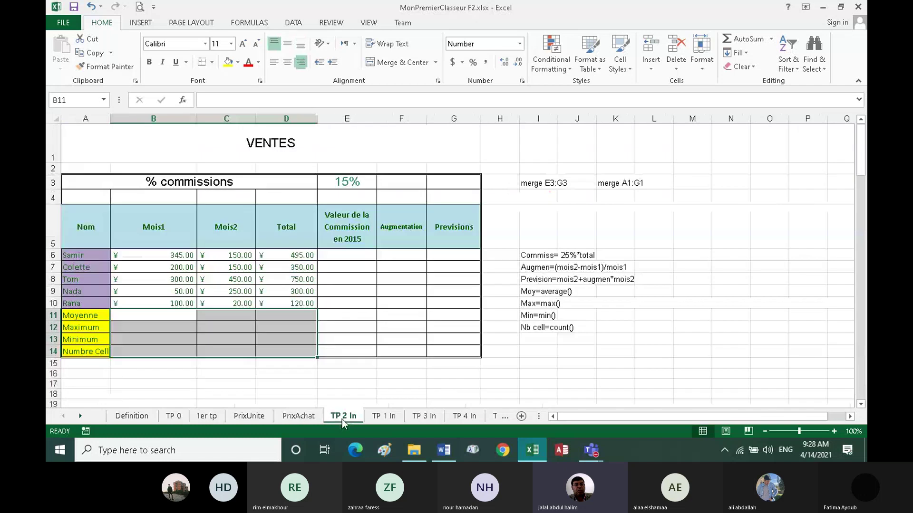
left_click(386, 420)
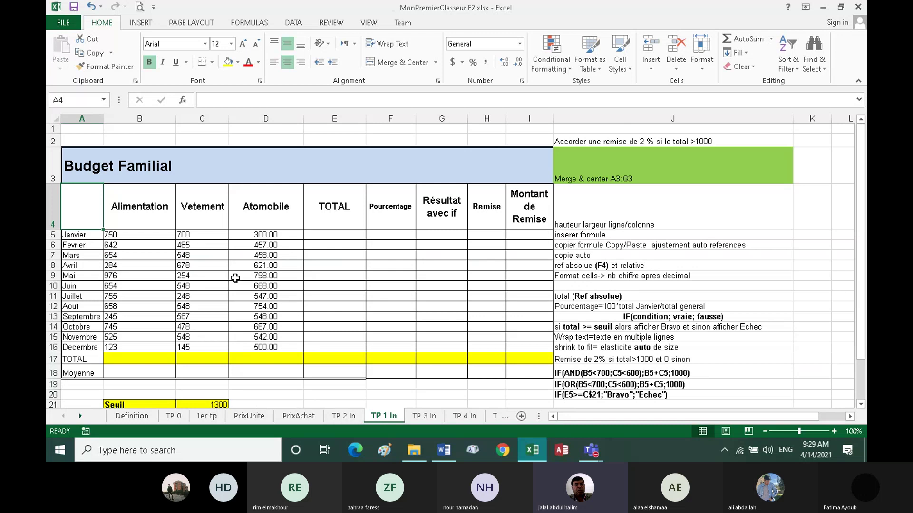
Build a multi-range selection of B5, D16 and D6:D11, then click E8 and bring Word forward
left_click(121, 234)
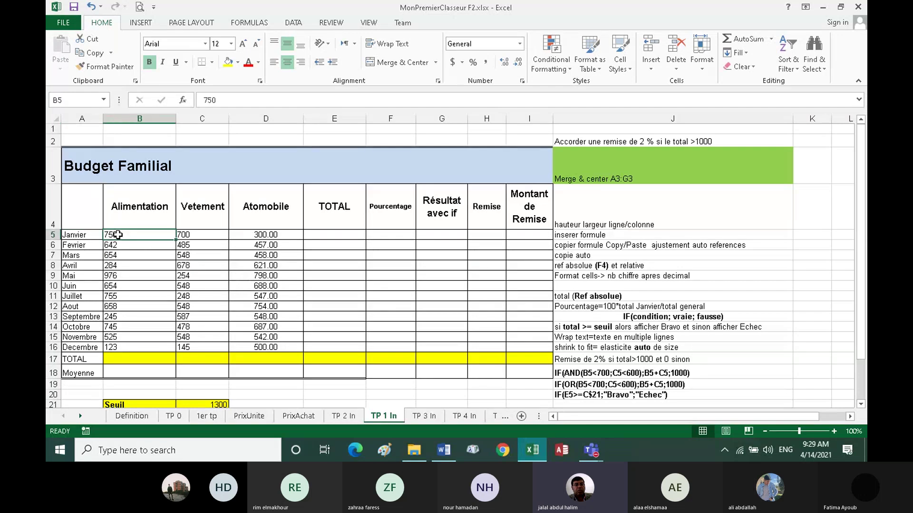
left_click(271, 350)
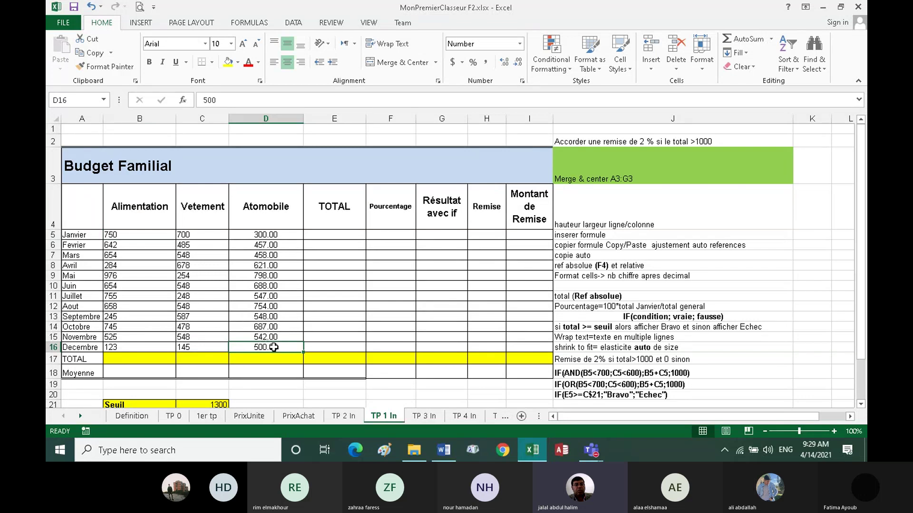
left_click(166, 235)
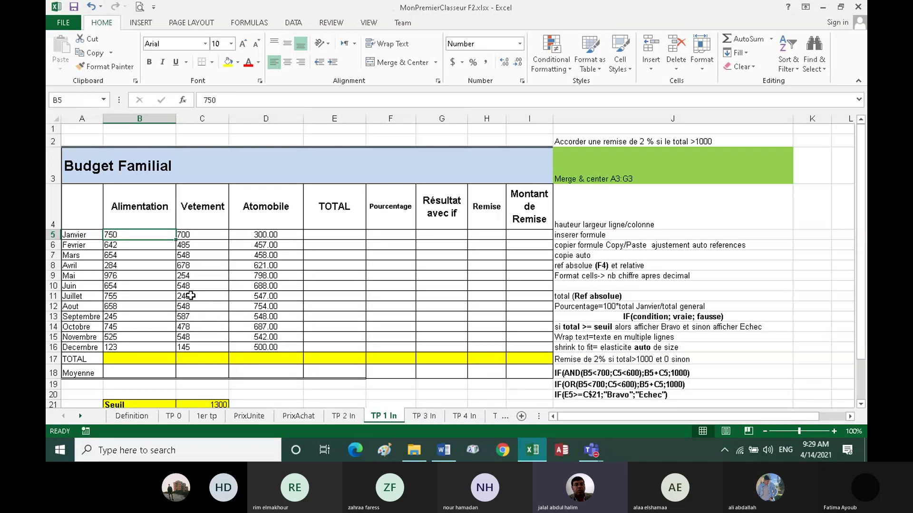
left_click(266, 348, "ctrl")
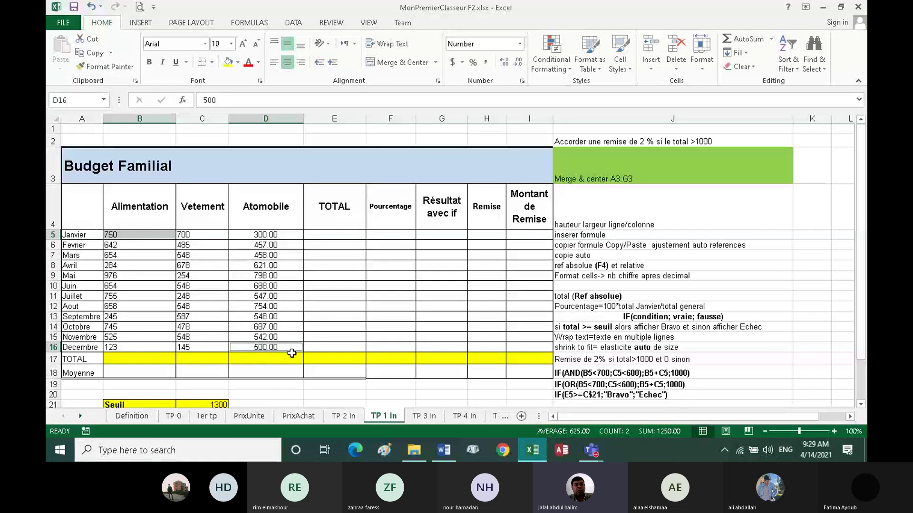
left_click_drag(273, 244, 275, 297)
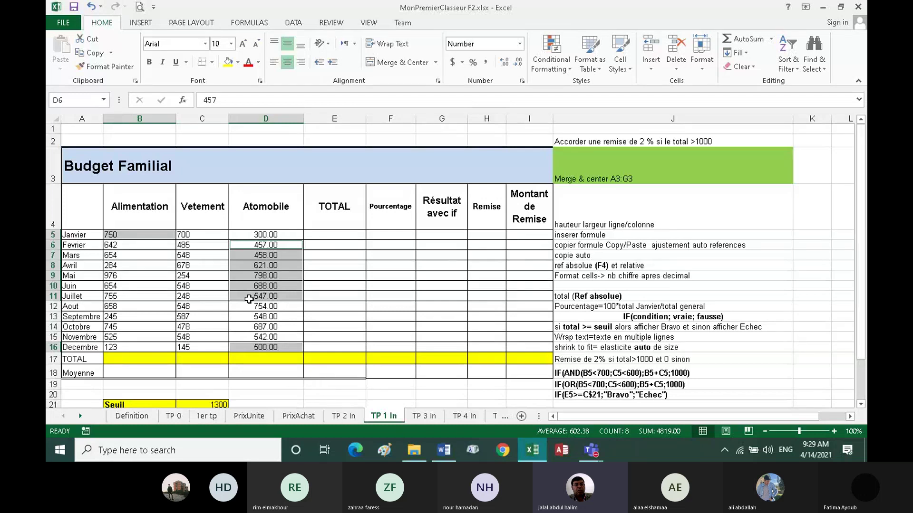
left_click(326, 267)
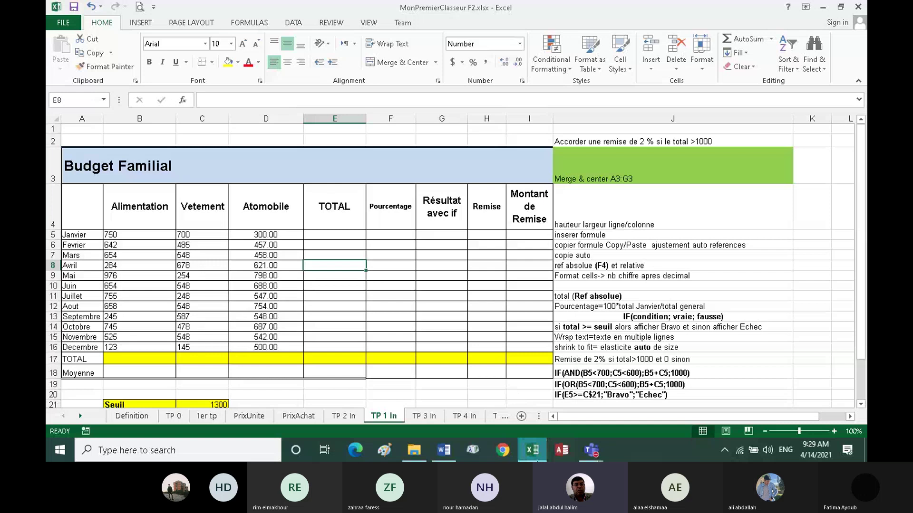
left_click(445, 451)
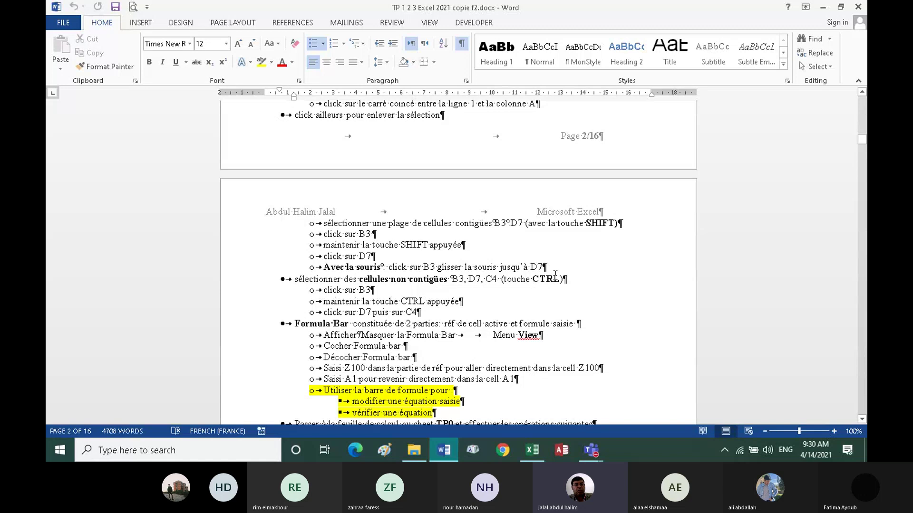
Scroll the Word notes back to the Excel screenshot, then return to MonPremierClasseur F2
scroll(410, 273, "up", 3)
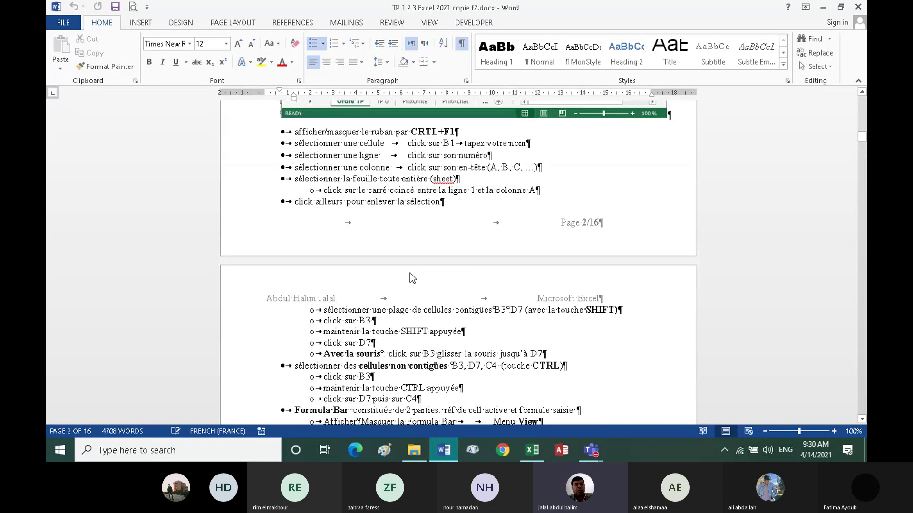
scroll(409, 273, "up", 1)
scroll(410, 273, "up", 2)
scroll(410, 273, "up", 1)
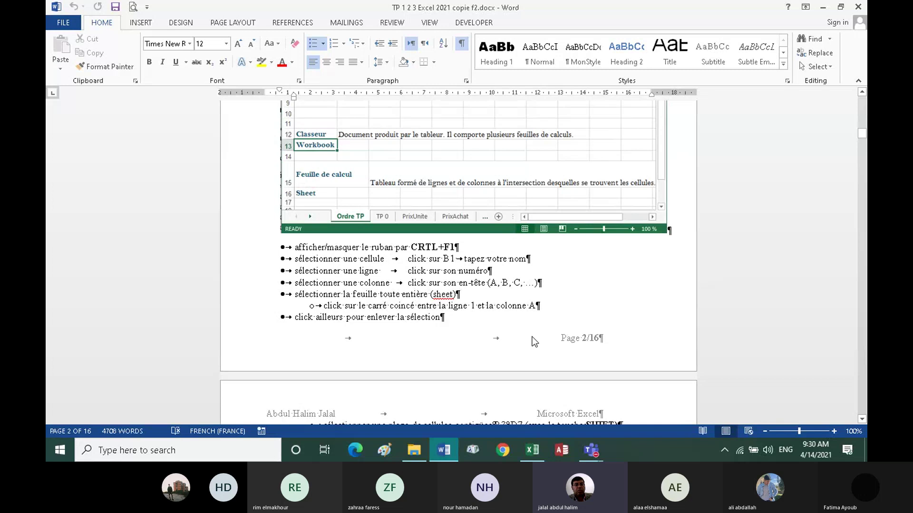
left_click(534, 450)
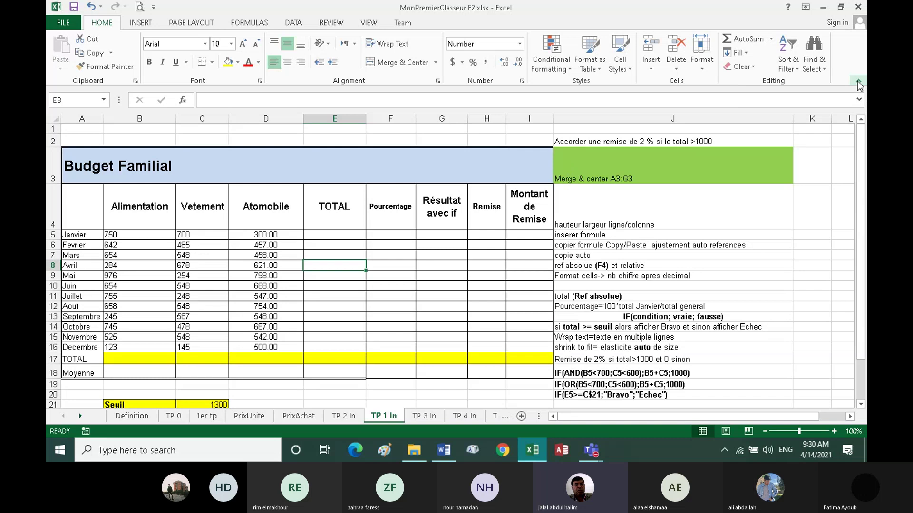
Collapse the Excel ribbon, then restore it with Show Tabs and Commands
left_click(857, 85)
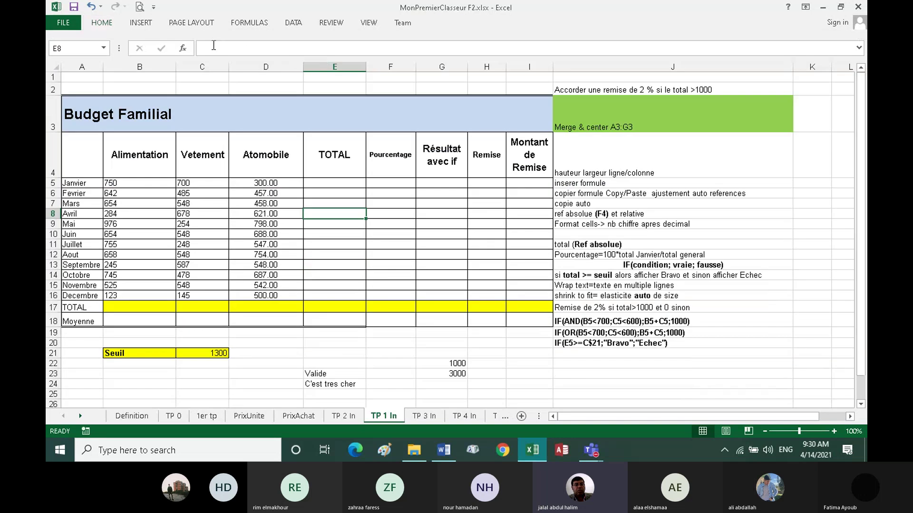
left_click(807, 11)
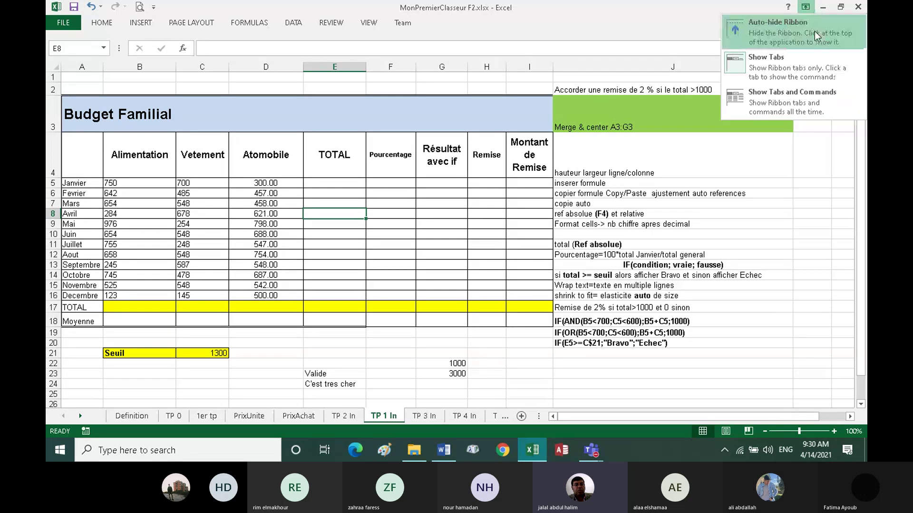
left_click(771, 98)
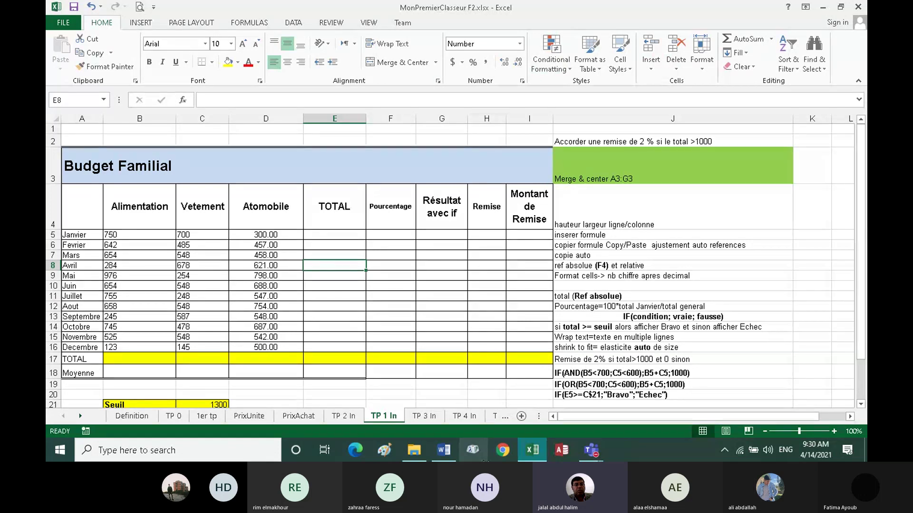
In the Word handout, scroll through page 2's notes on selecting cells and the Excel window
left_click(442, 451)
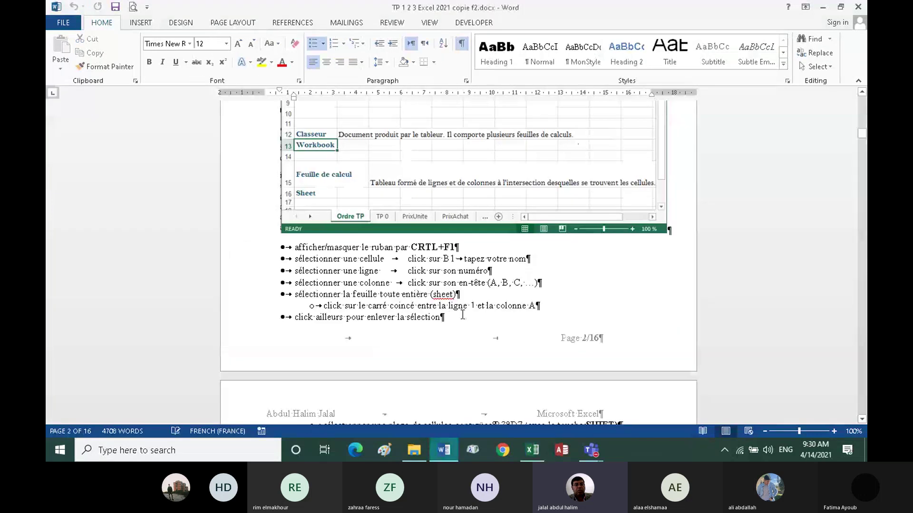
scroll(438, 314, "up", 5)
scroll(438, 316, "up", 3)
scroll(437, 322, "up", 2)
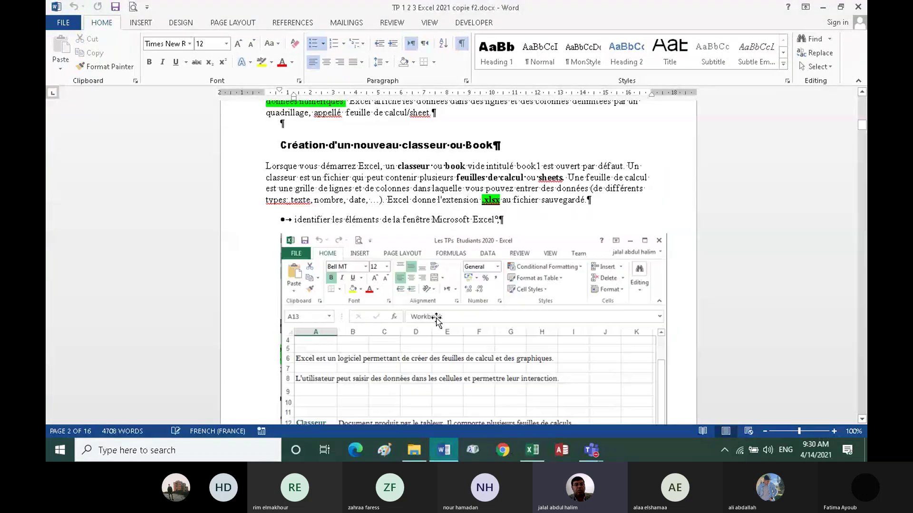
scroll(436, 320, "up", 4)
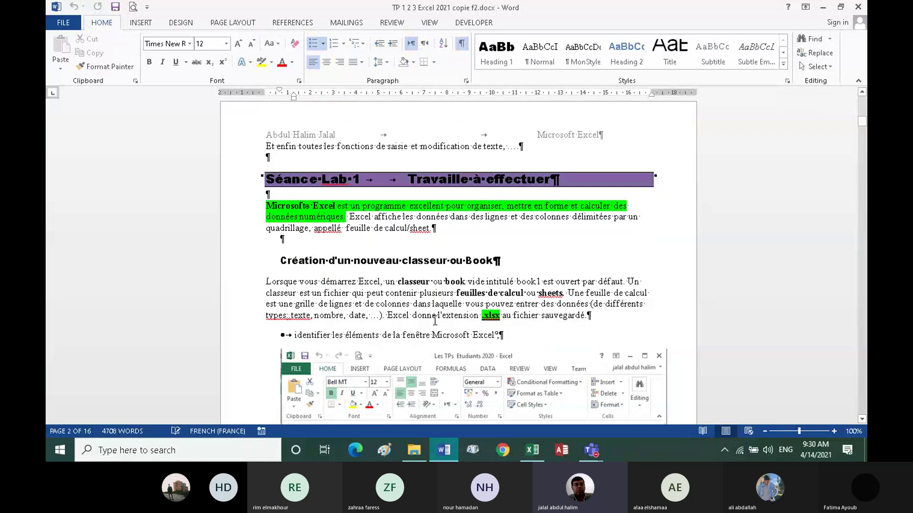
scroll(434, 322, "down", 5)
scroll(433, 323, "down", 2)
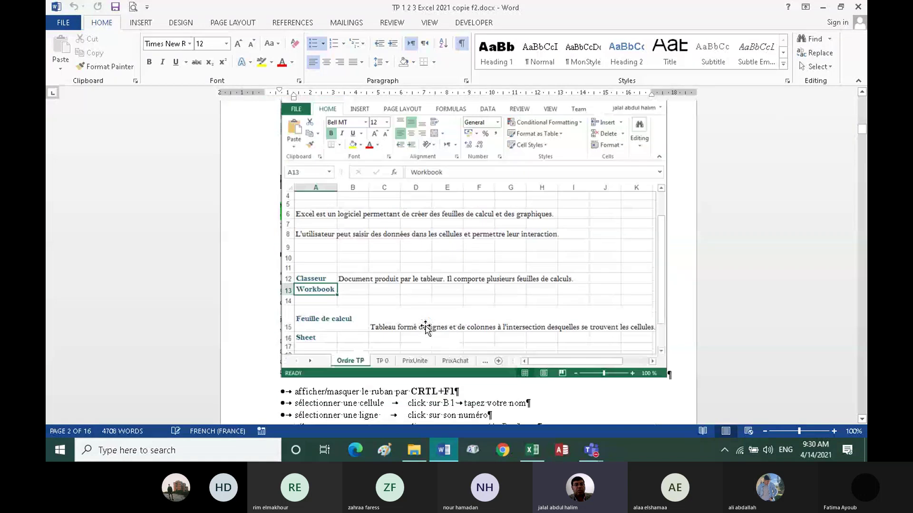
scroll(430, 325, "down", 2)
scroll(425, 329, "down", 4)
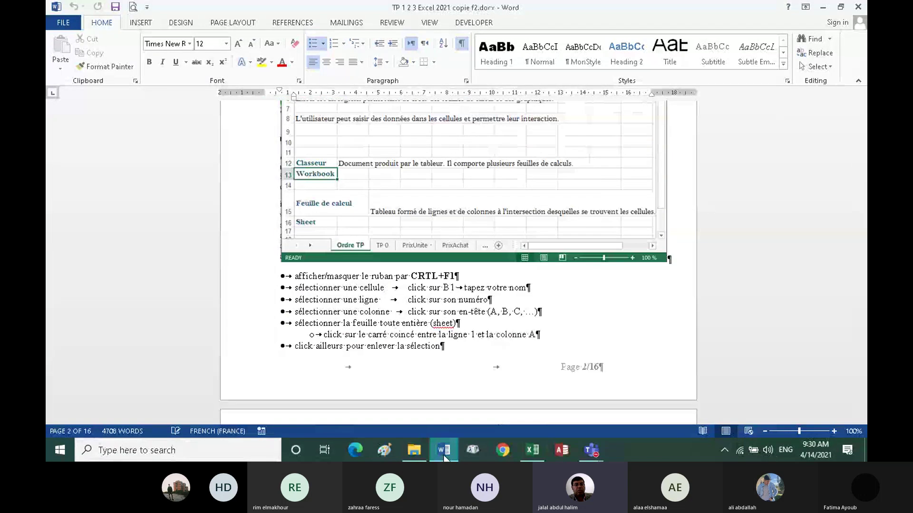
mouse_move(532, 450)
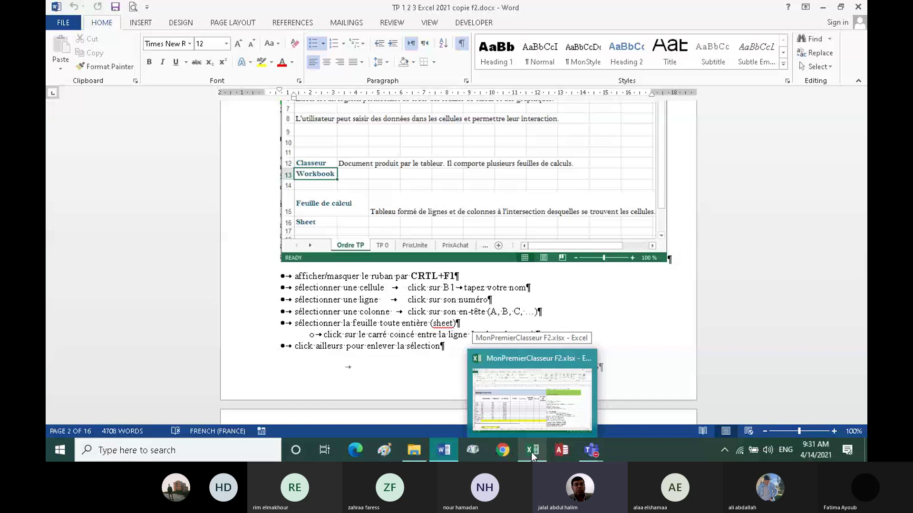
Back in Excel, move from the TP 1 In sheet to the TP 0 sheet
left_click(533, 451)
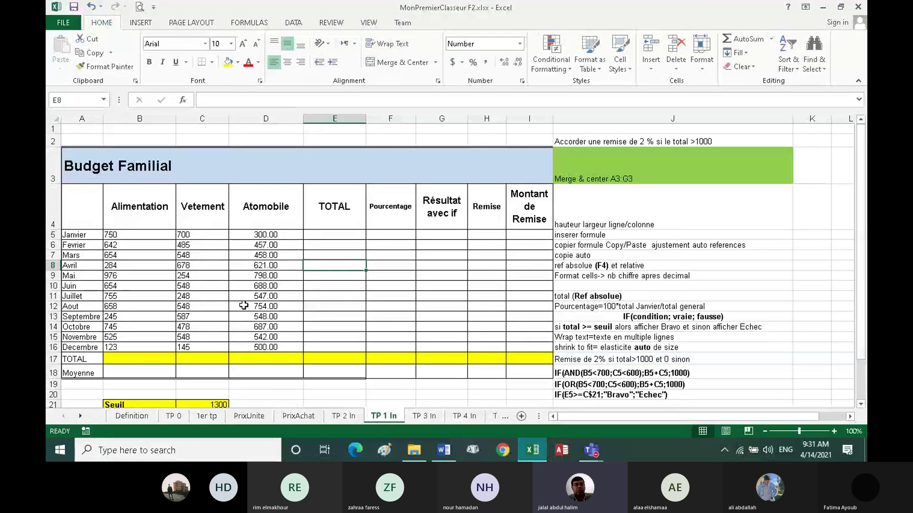
scroll(290, 314, "down", 5)
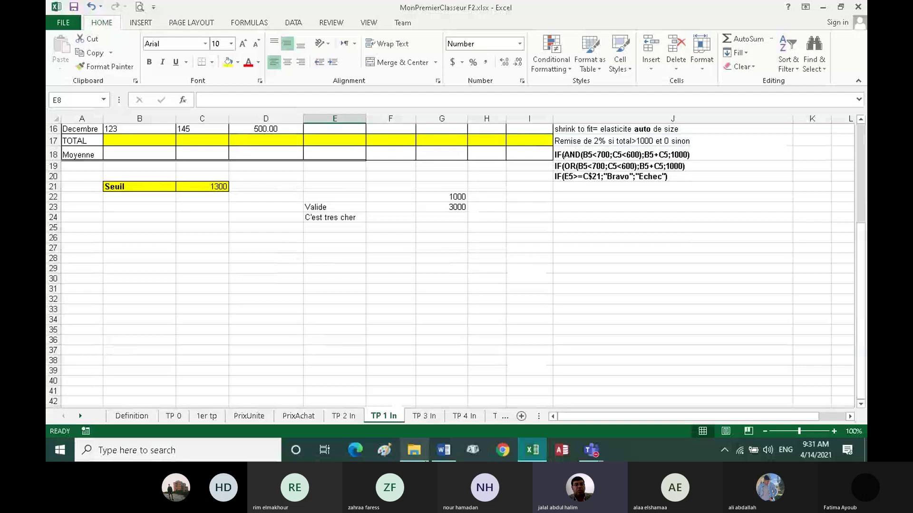
left_click(175, 416)
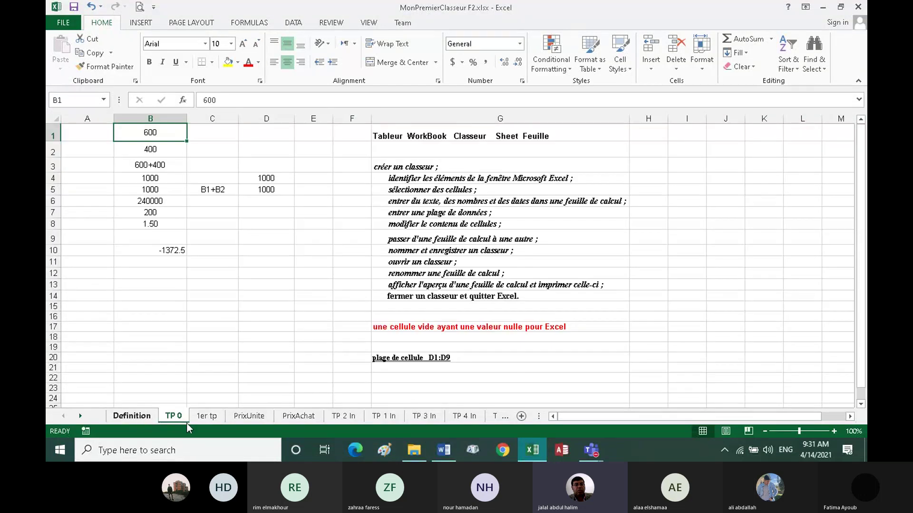
left_click(591, 451)
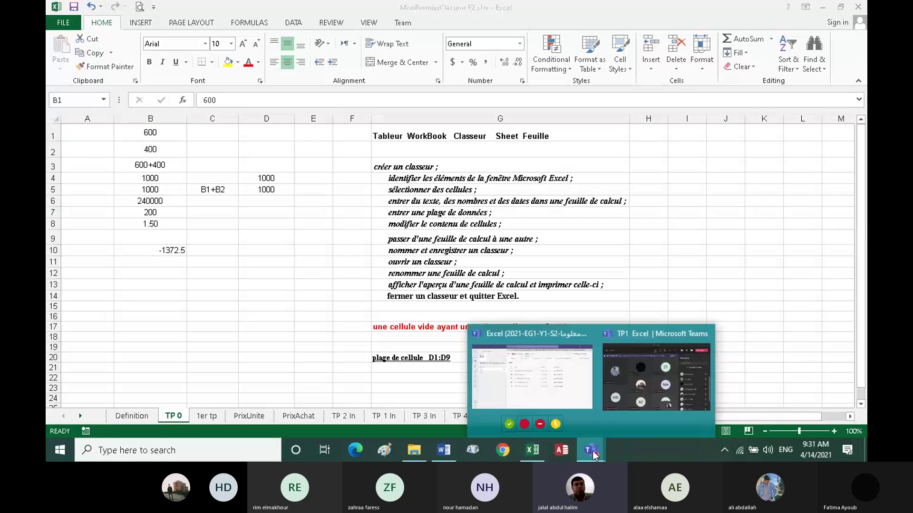
Open the TP1 Excel Teams meeting, dismiss the recording banner with Ignorer, and scroll the participants
left_click(629, 332)
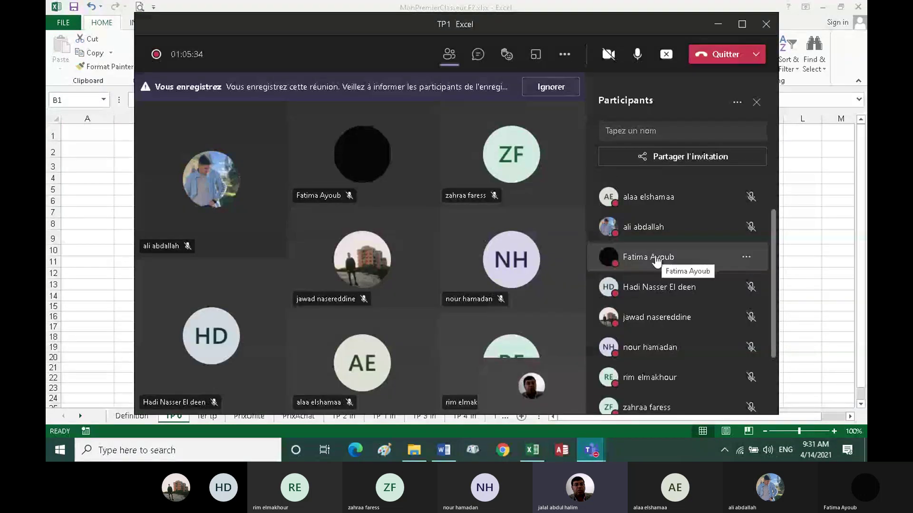
scroll(665, 295, "up", 2)
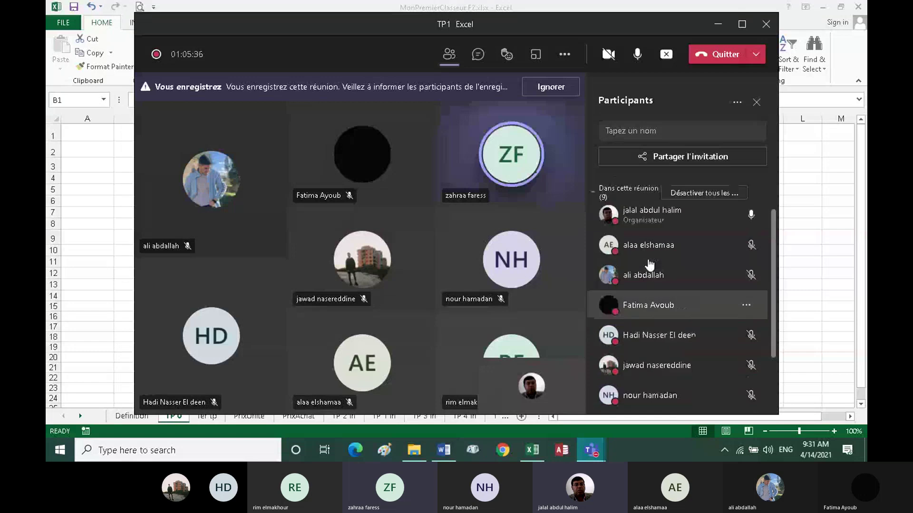
left_click(551, 88)
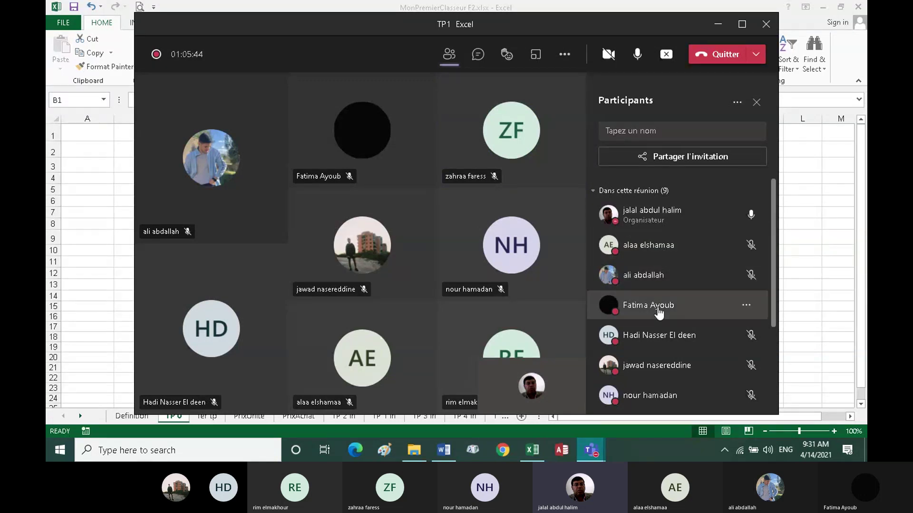
scroll(663, 316, "down", 1)
scroll(659, 328, "down", 2)
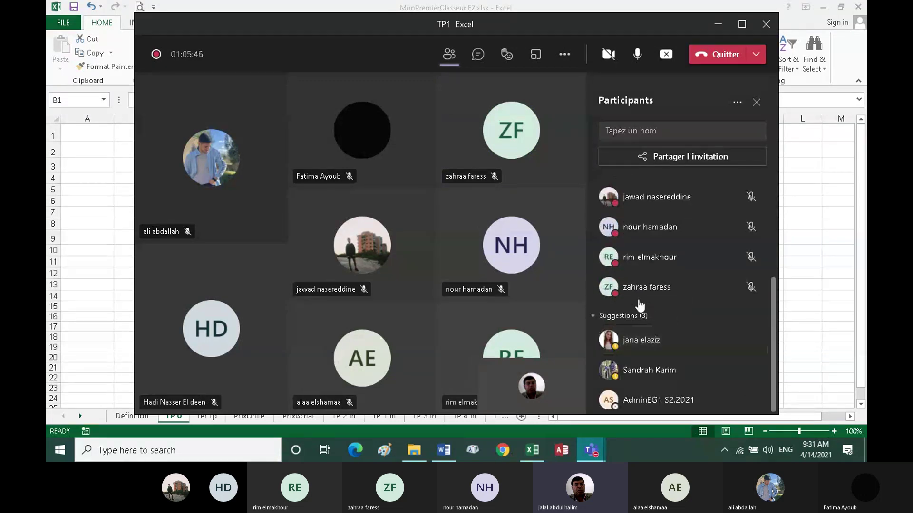
scroll(637, 303, "up", 3)
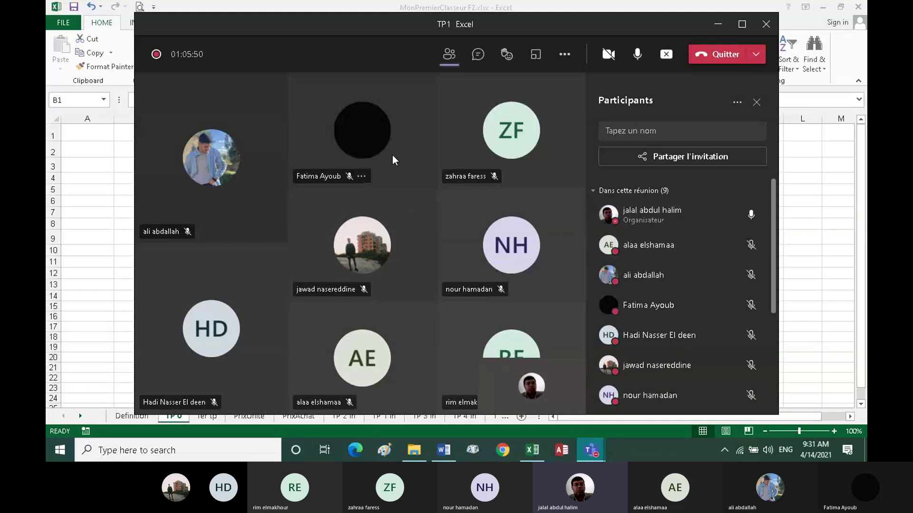
mouse_move(510, 135)
scroll(627, 267, "down", 3)
scroll(632, 270, "down", 2)
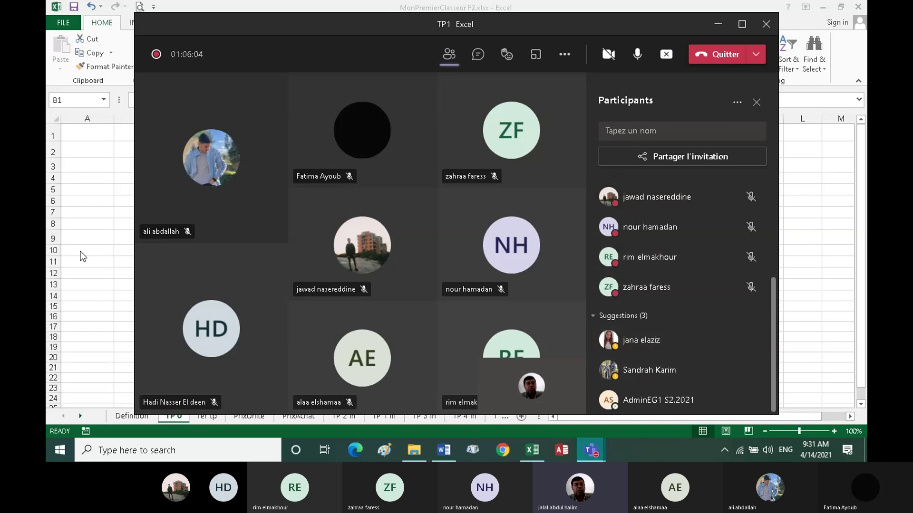
Inspect the formulas in B4 (=600+400) and B5 (=B1+B2), then go to the Definition sheet
left_click(96, 250)
double_click(192, 285)
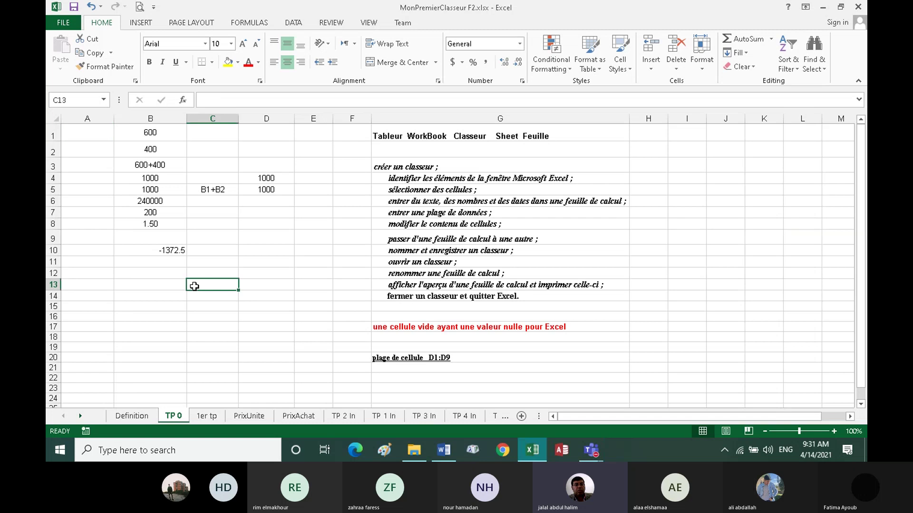
left_click(158, 274)
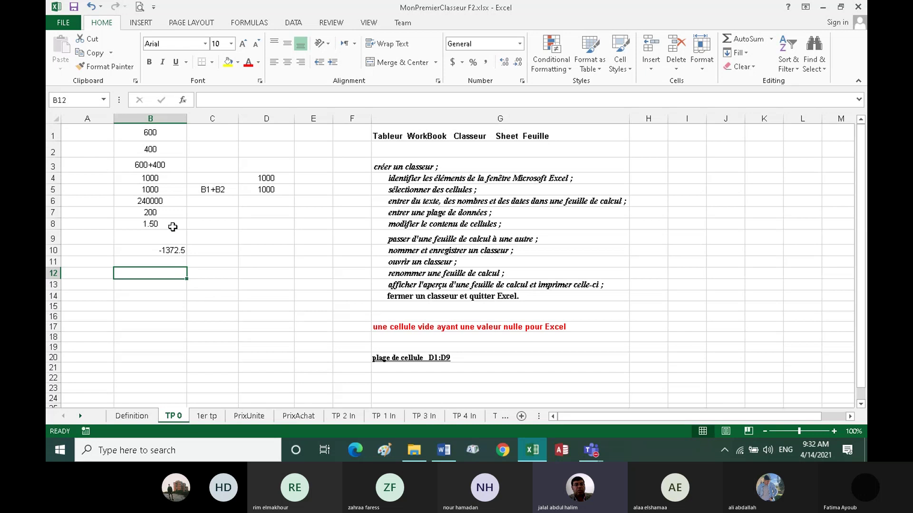
left_click(150, 182)
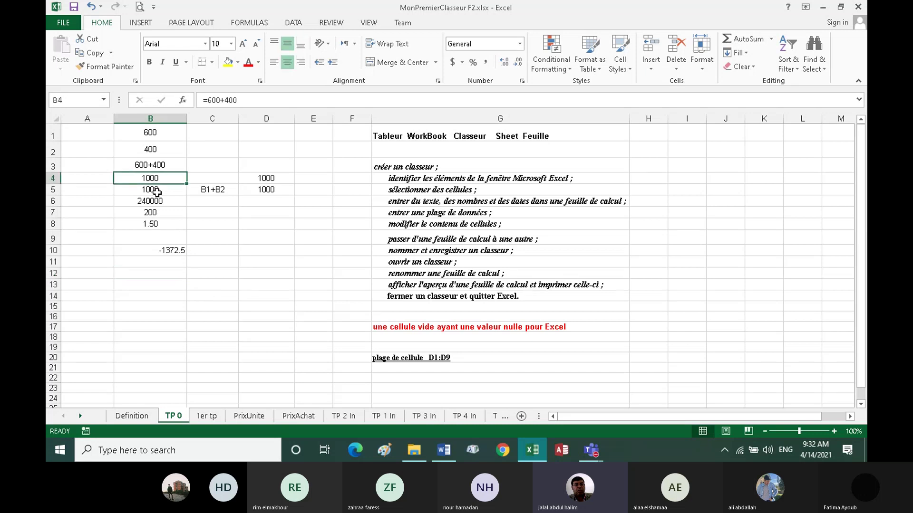
left_click(151, 190)
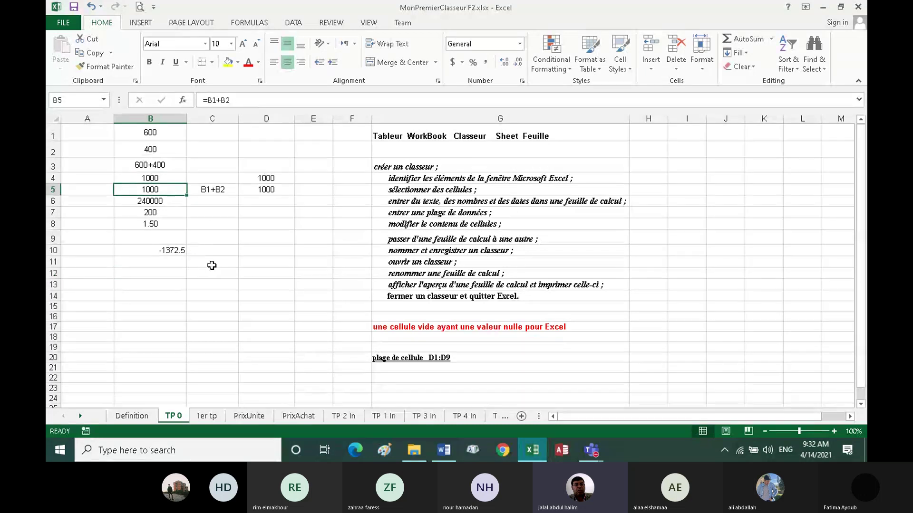
left_click(172, 178)
left_click(161, 194)
left_click(140, 418)
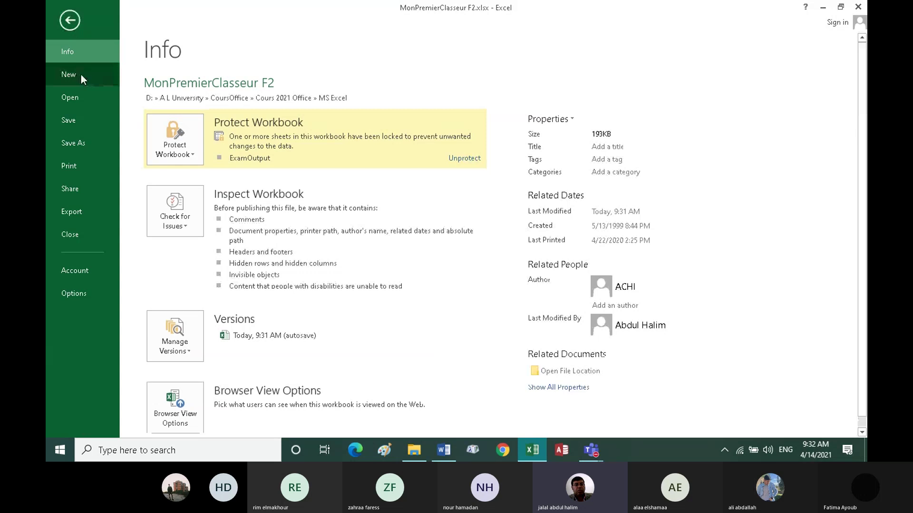
Show Excel's New workbook templates, then bring the Word tutorial forward
left_click(79, 74)
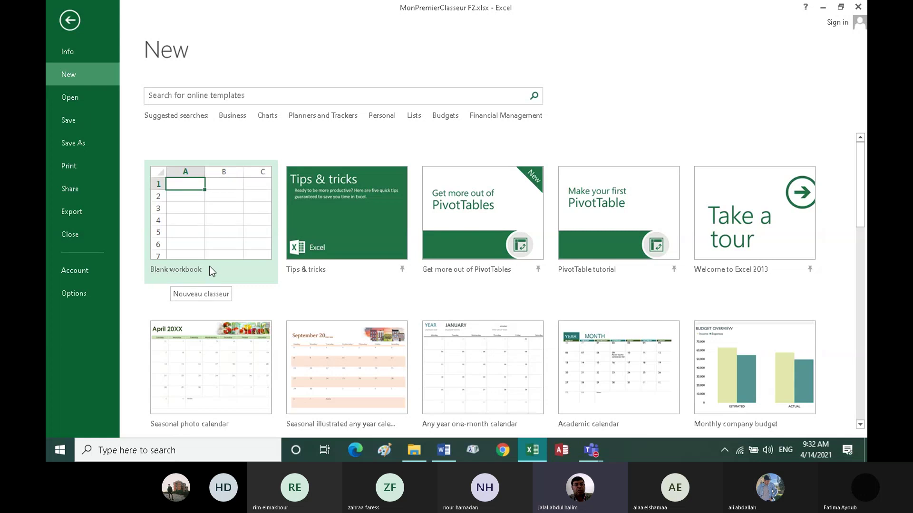
left_click(444, 450)
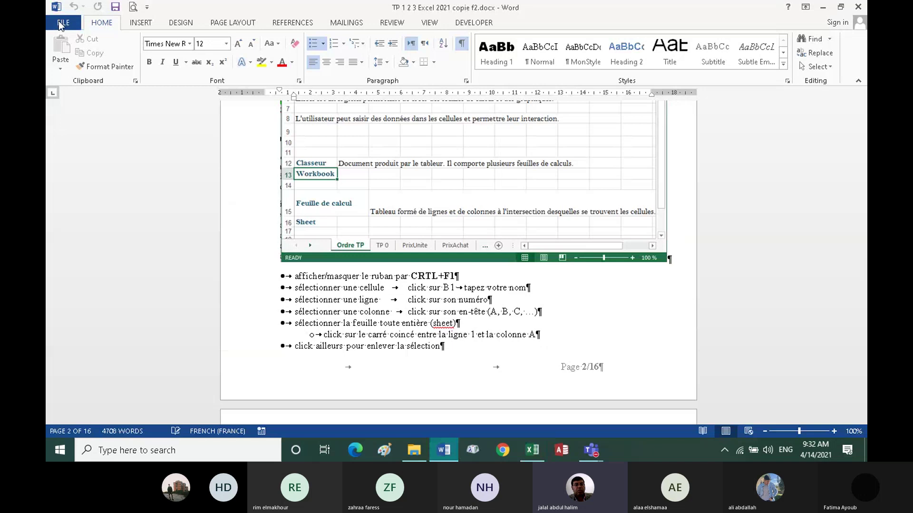
Go to the New templates page in Word's File Backstage
left_click(61, 25)
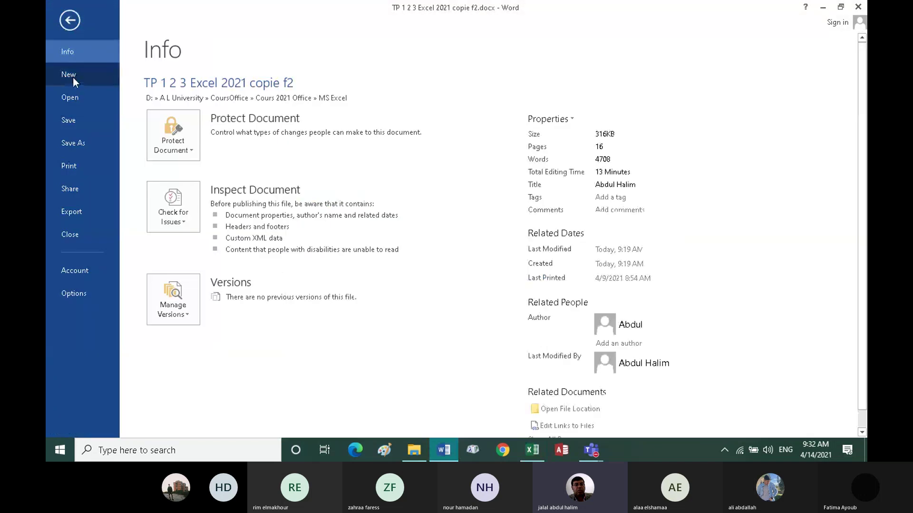
left_click(69, 75)
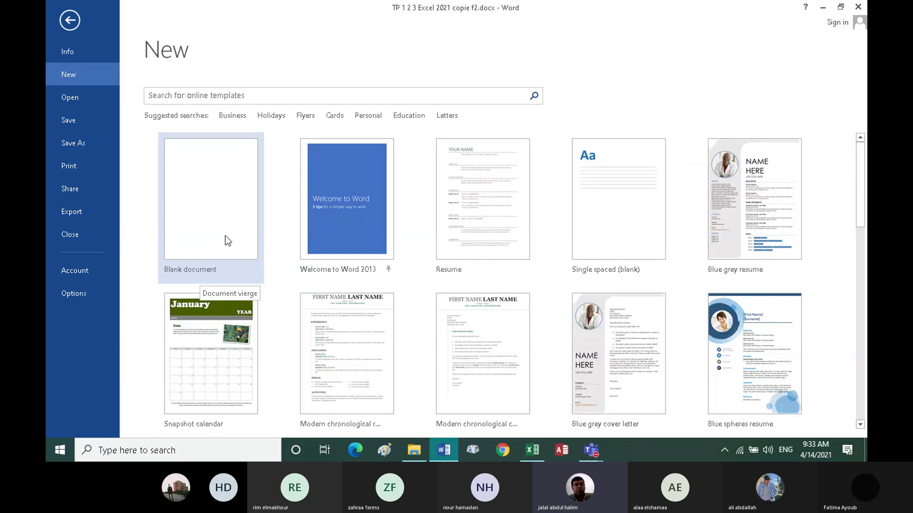
Create Document1 from the Blank document template, then return to Excel's New page
left_click(204, 178)
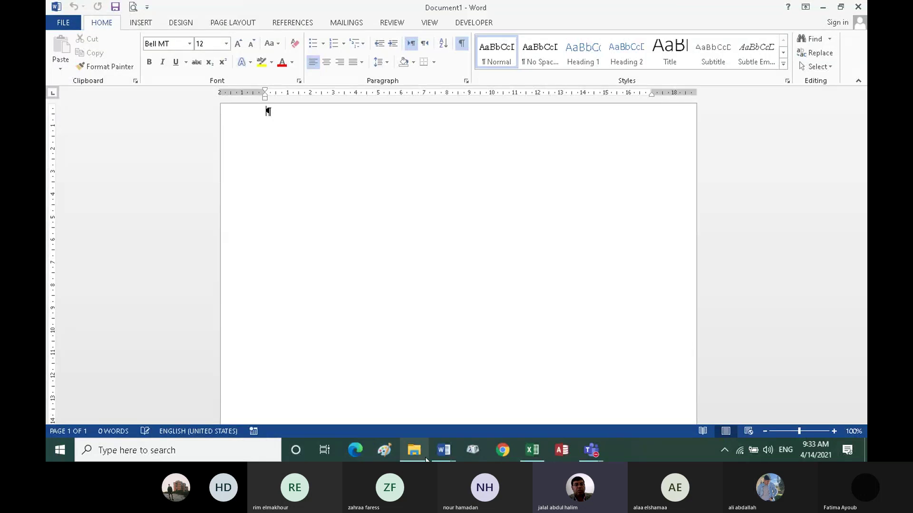
left_click(533, 451)
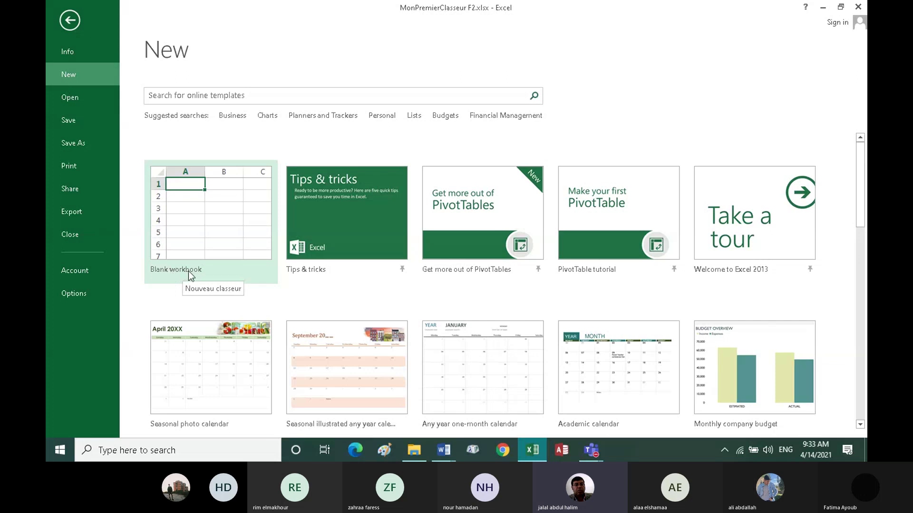
Create a blank workbook, add Sheet2 through Sheet4, and return to Sheet1
left_click(199, 221)
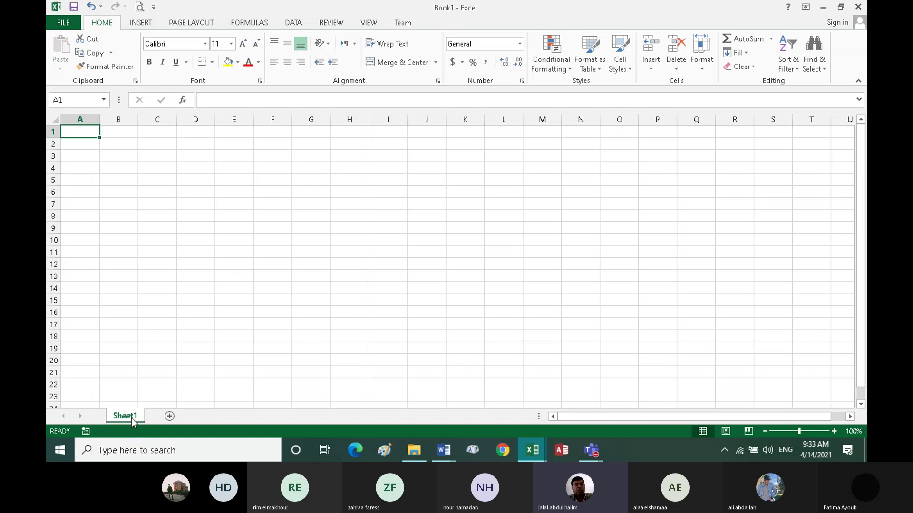
left_click(169, 416)
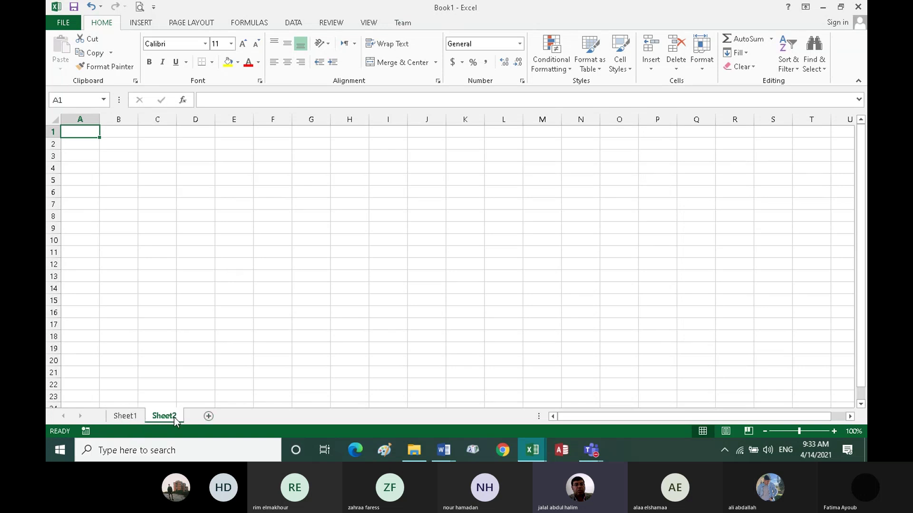
left_click(209, 416)
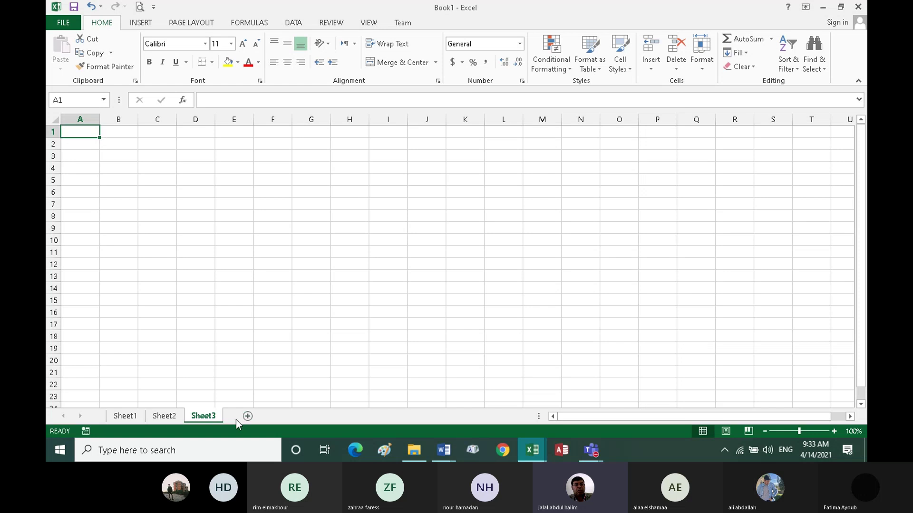
left_click(247, 416)
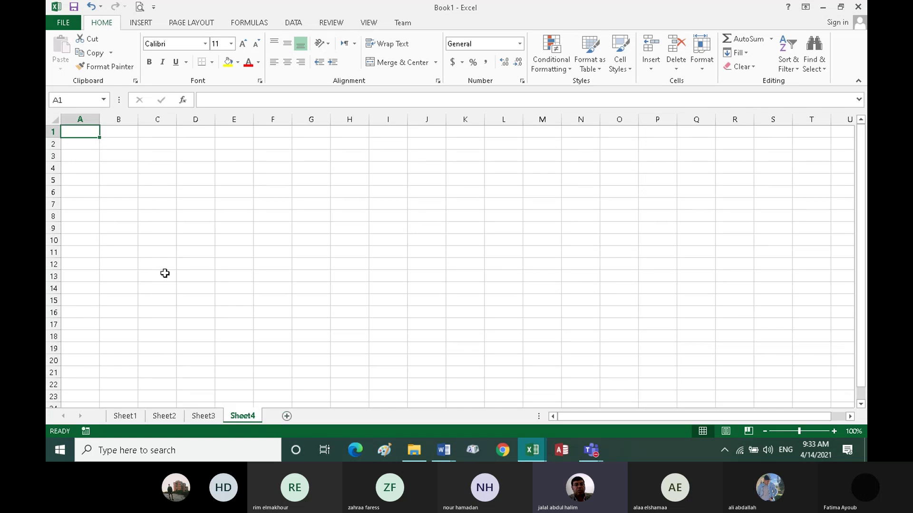
left_click(205, 417)
left_click(164, 417)
left_click(125, 416)
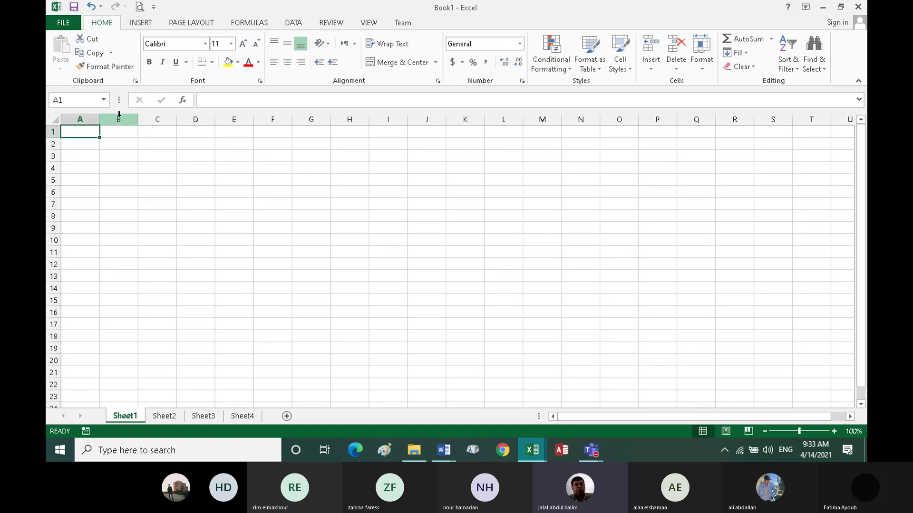
Set the column width of columns B through J to 3
left_click_drag(118, 115, 429, 122)
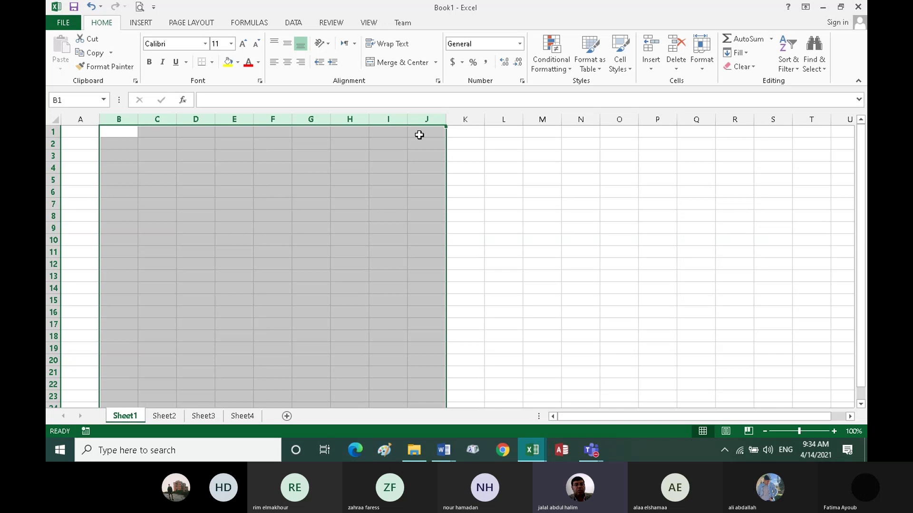
left_click(702, 69)
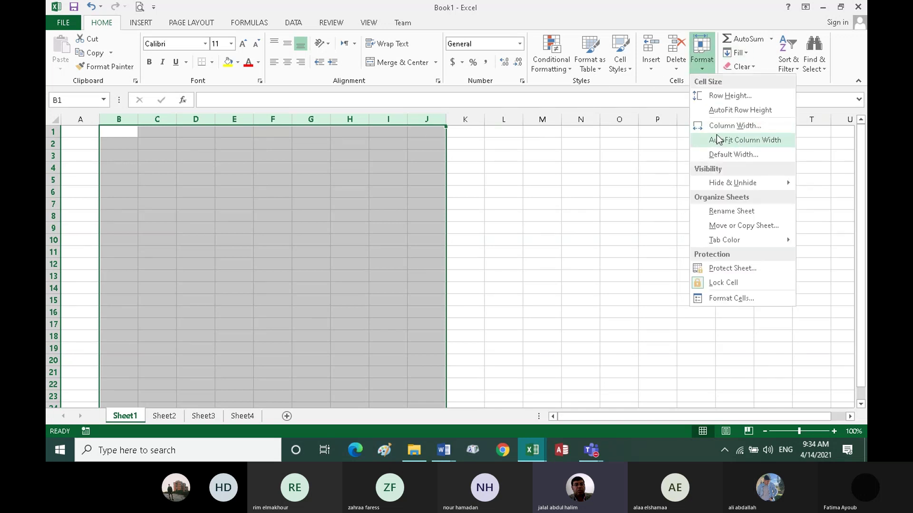
left_click(717, 125)
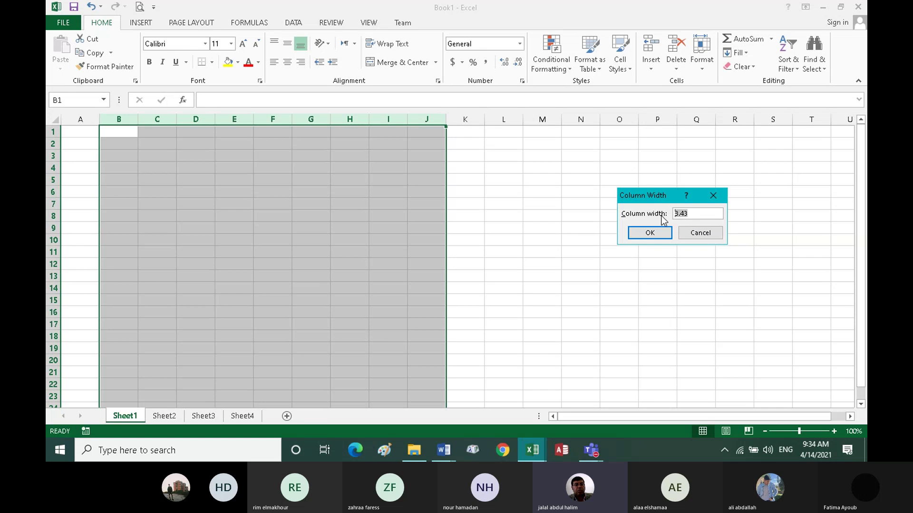
type("3")
key("Return")
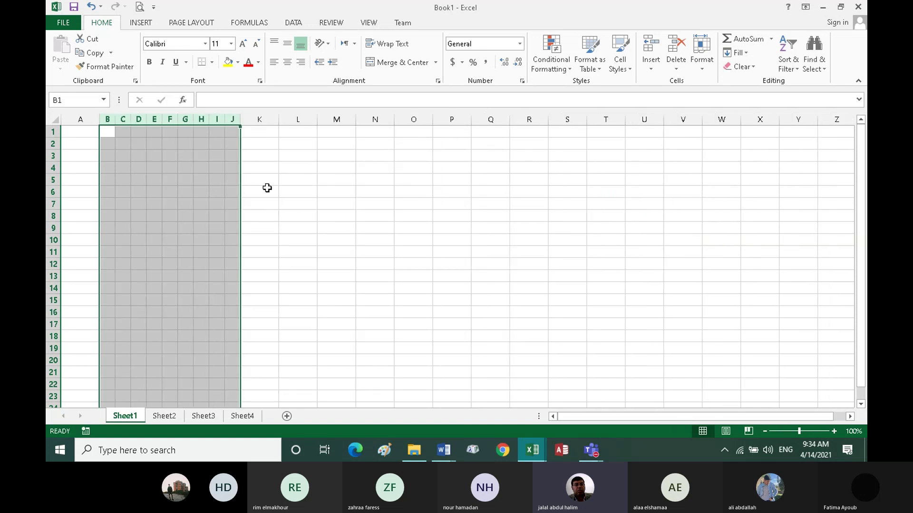
left_click(267, 188)
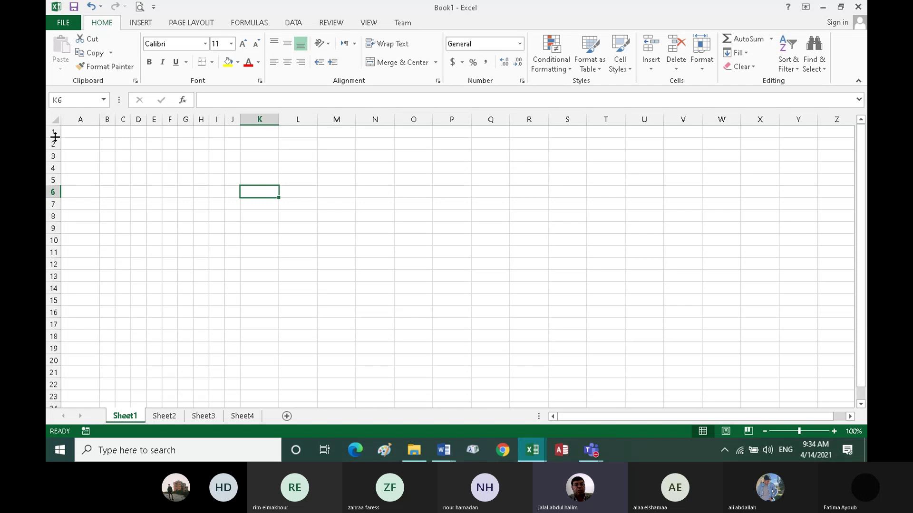
Drag row 1 much taller and set rows 2–8 to a row height of 12
left_click_drag(60, 137, 54, 154)
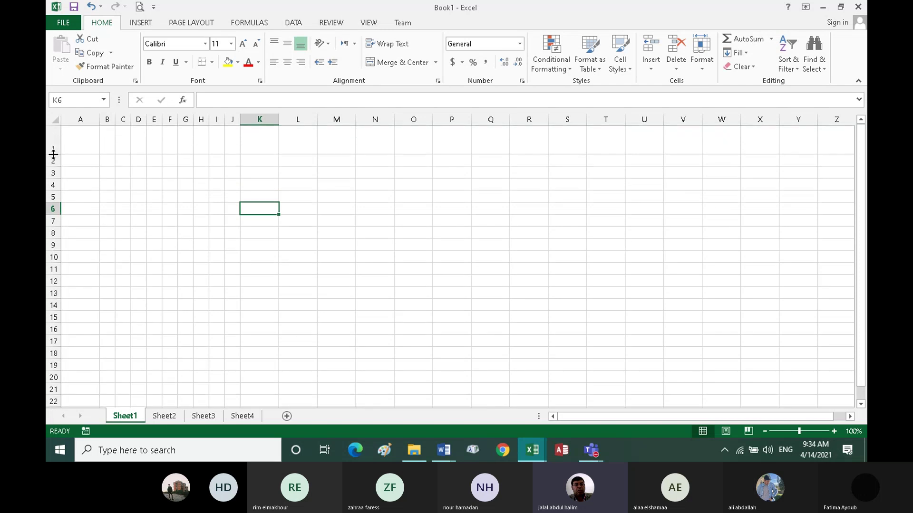
left_click_drag(54, 154, 58, 242)
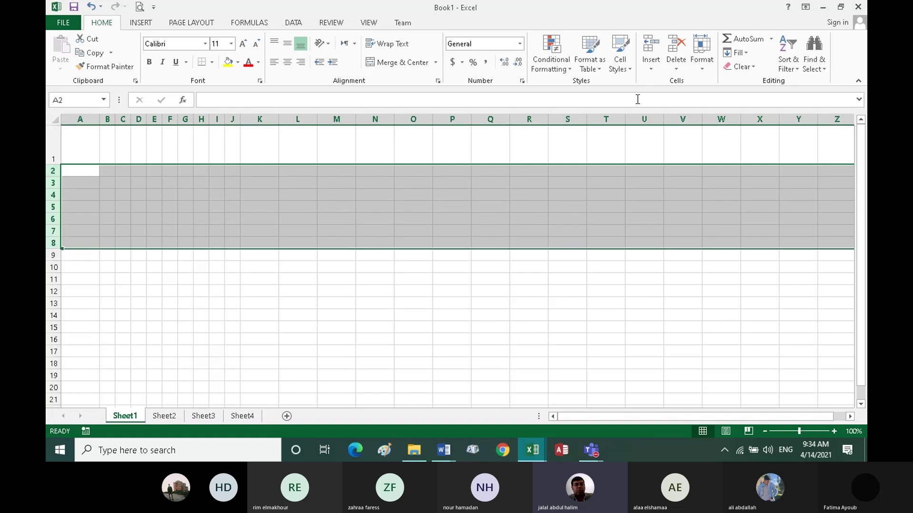
left_click(700, 71)
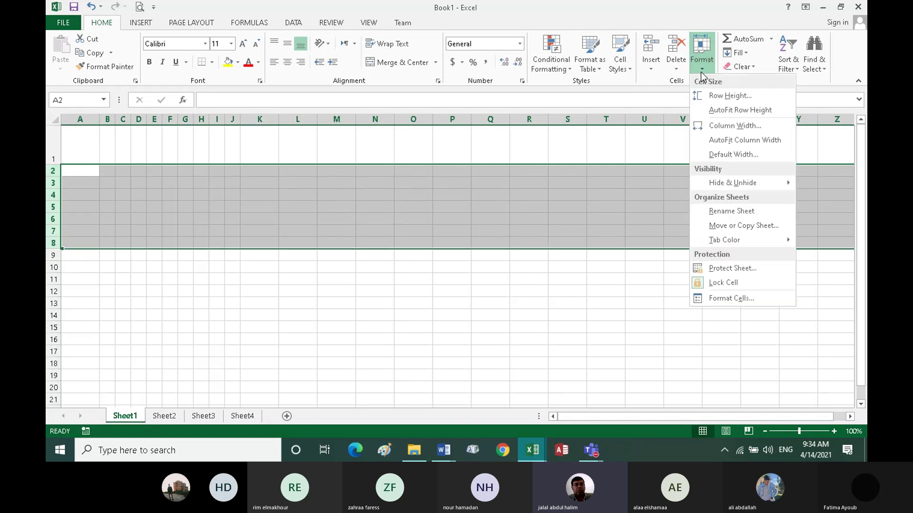
left_click(713, 97)
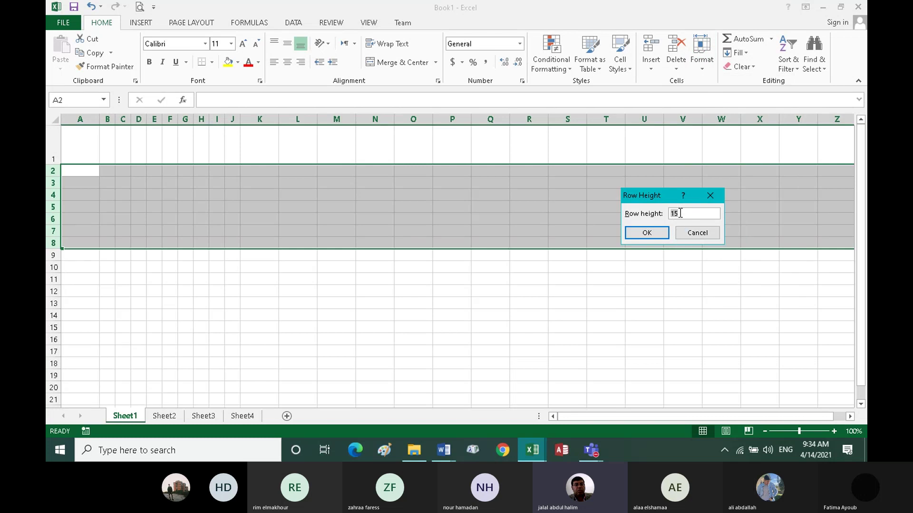
type("12")
key("Return")
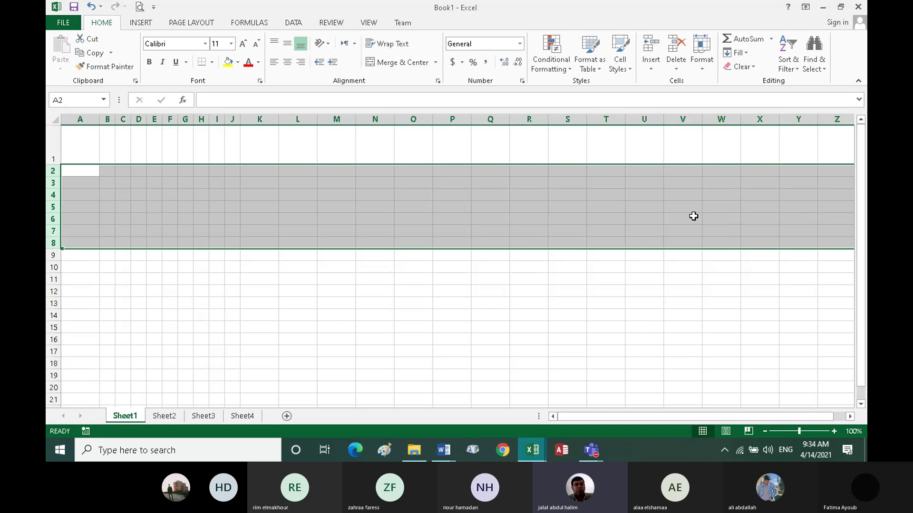
left_click(226, 262)
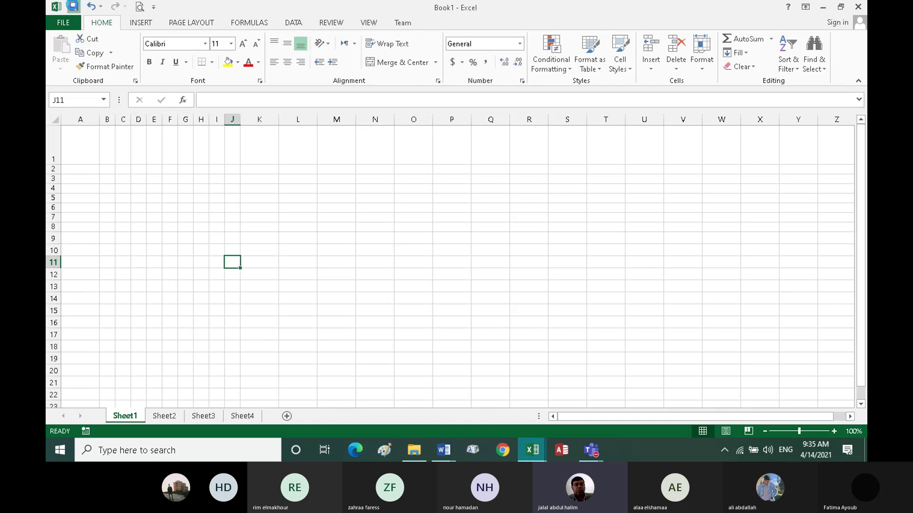
Start Save As and browse into the A L University folder on Local Disk (D:)
left_click(74, 7)
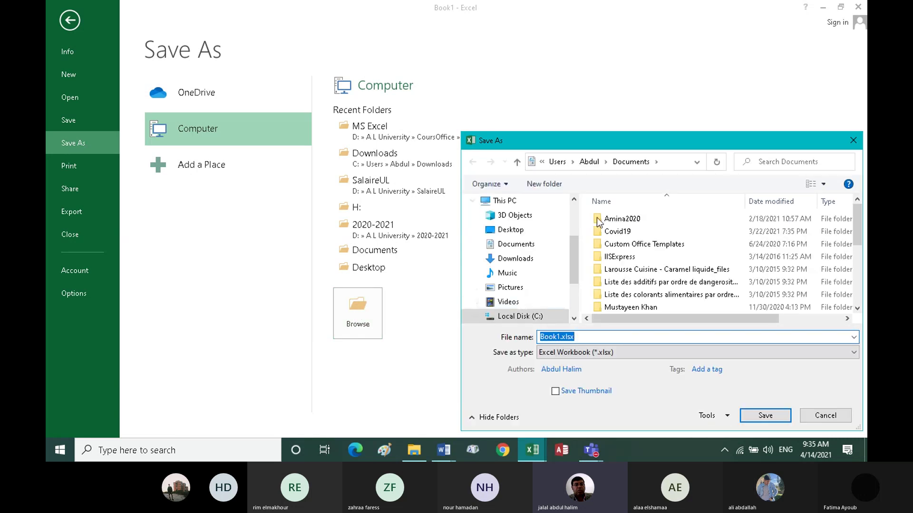
left_click_drag(551, 140, 340, 45)
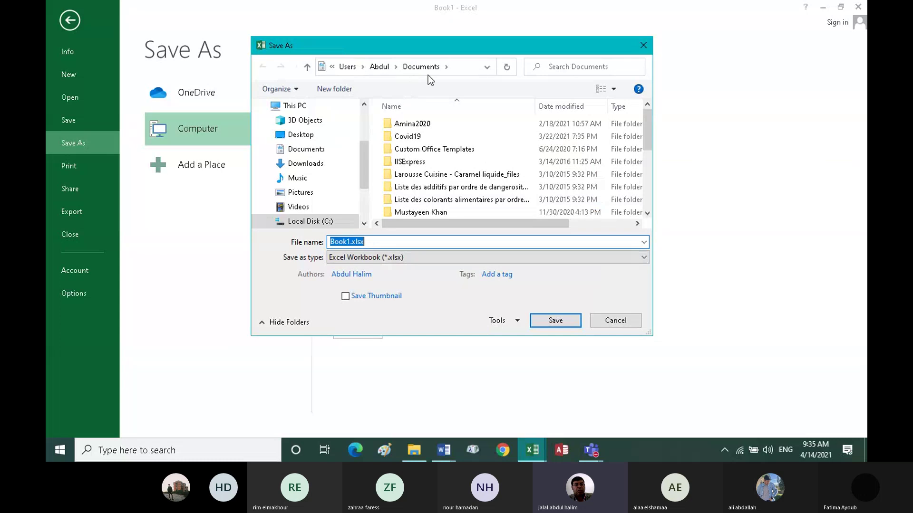
left_click(367, 208)
left_click(319, 151)
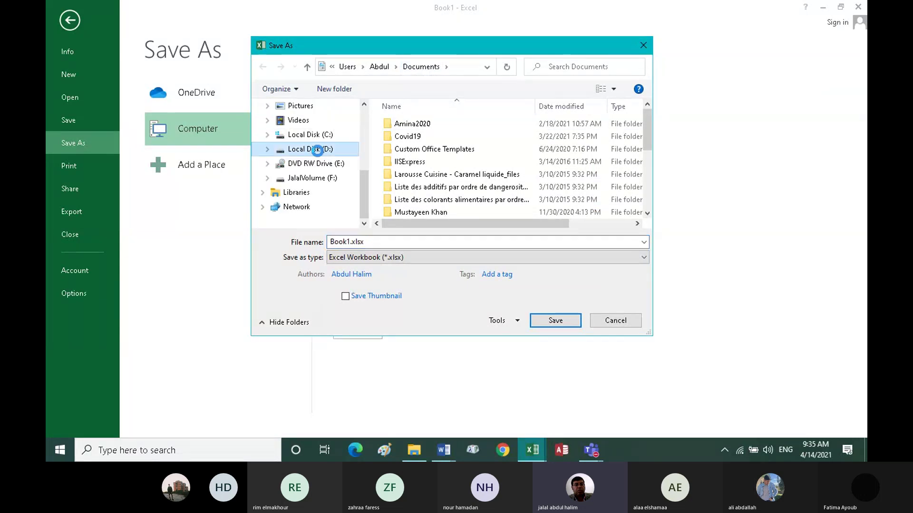
left_click(390, 126)
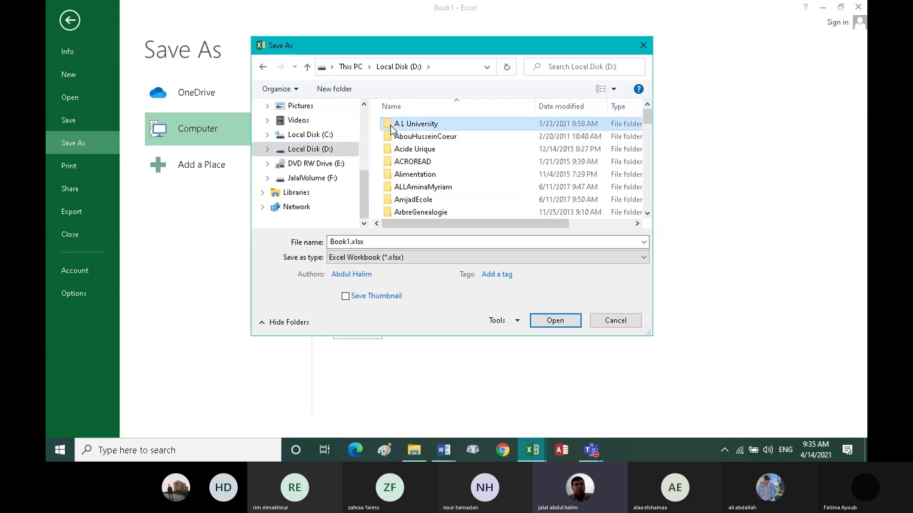
double_click(390, 125)
Go through CoursOffice into Cours 2021 Office's MS Excel folder and select the file name
scroll(409, 139, "down", 3)
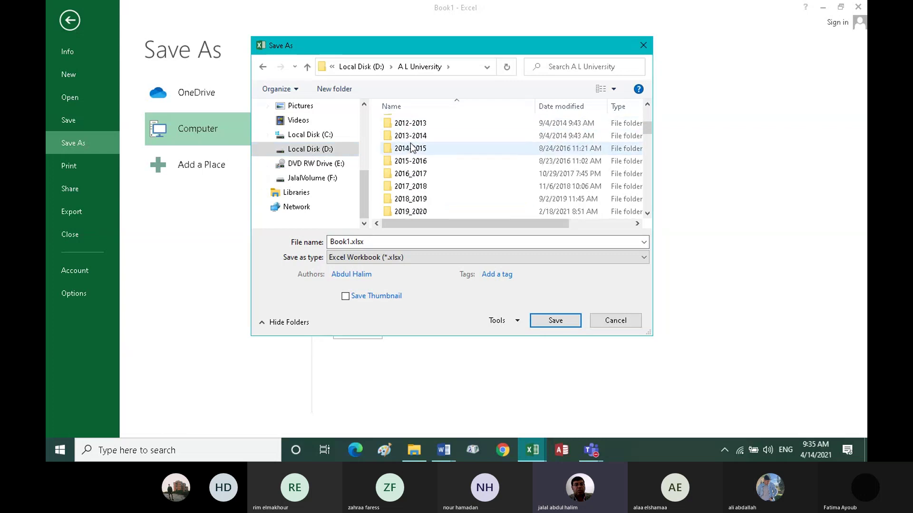
scroll(421, 150, "down", 3)
scroll(439, 162, "down", 2)
scroll(447, 165, "down", 1)
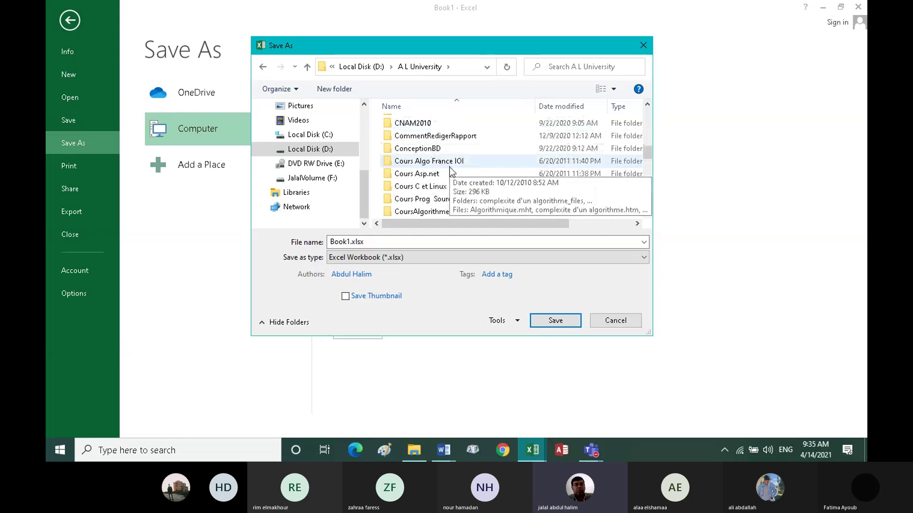
scroll(450, 167, "down", 2)
left_click(391, 163)
double_click(391, 162)
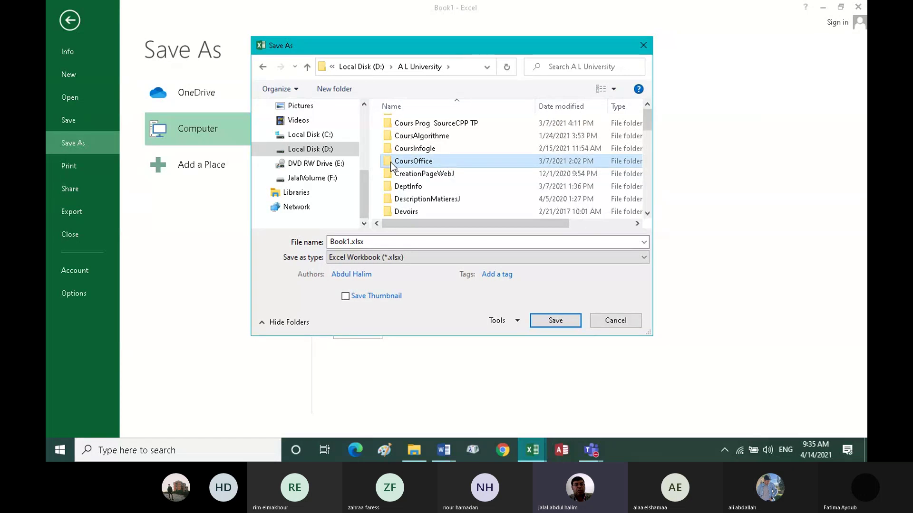
scroll(413, 165, "down", 1)
scroll(413, 165, "down", 3)
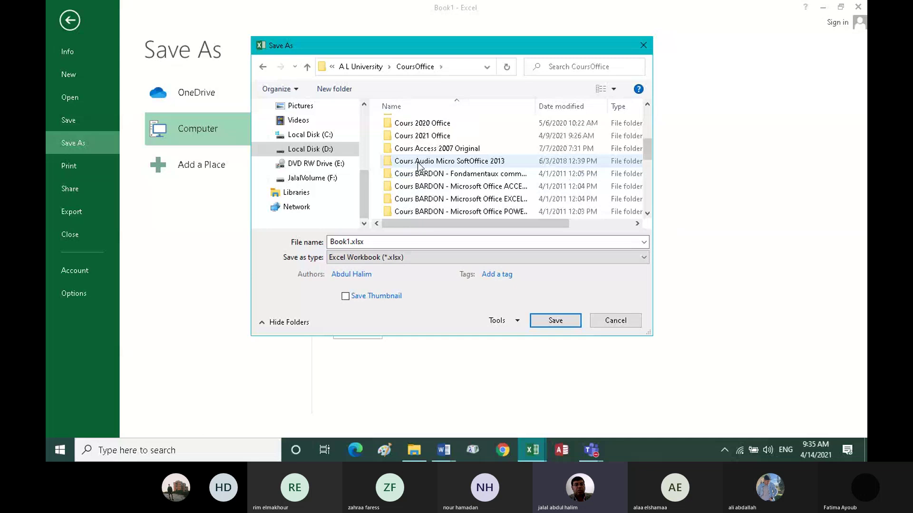
double_click(387, 136)
double_click(387, 136)
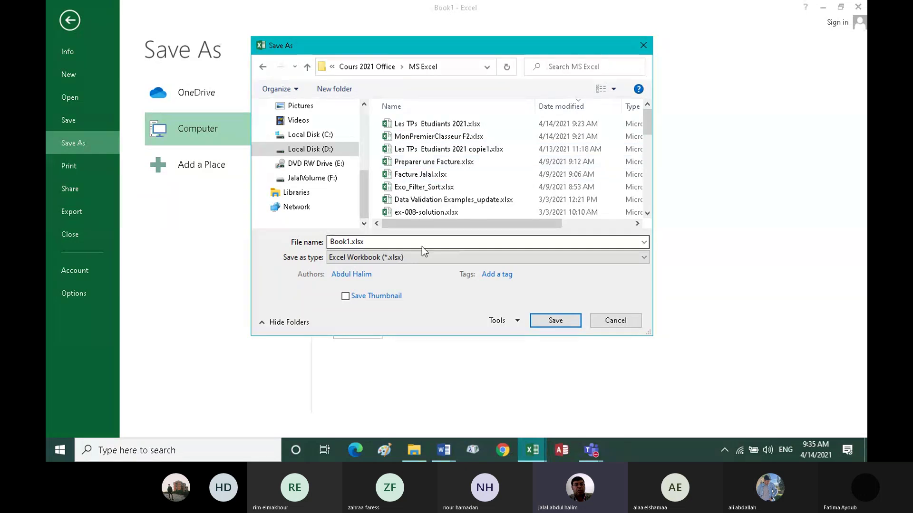
double_click(367, 244)
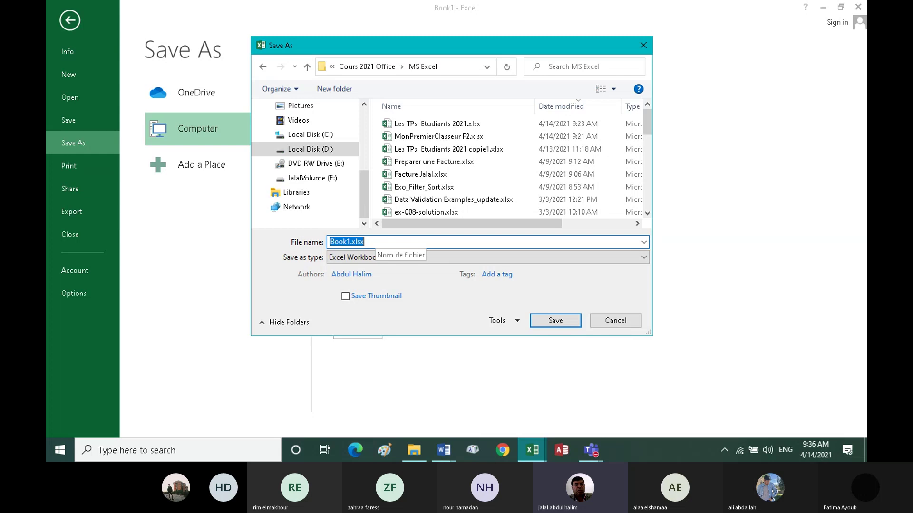
Save the workbook as Classeur1 followed by the student's first name
type("Cla")
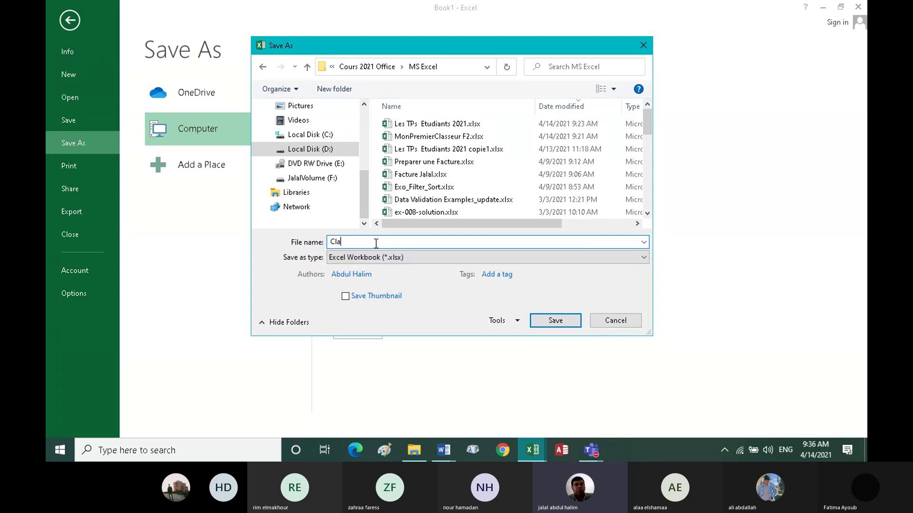
type("sseur1 Jalal")
left_click(555, 321)
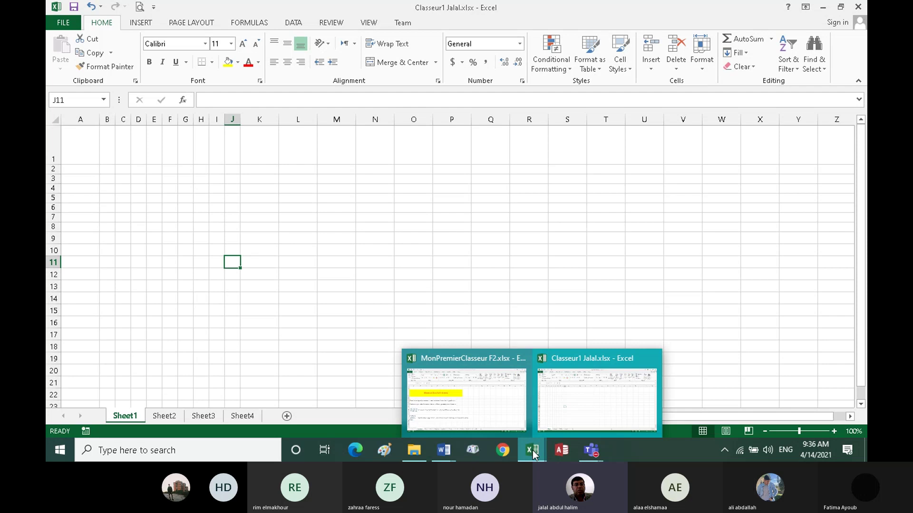
Close the Classeur1 workbook and the blank Word Document1
left_click(858, 9)
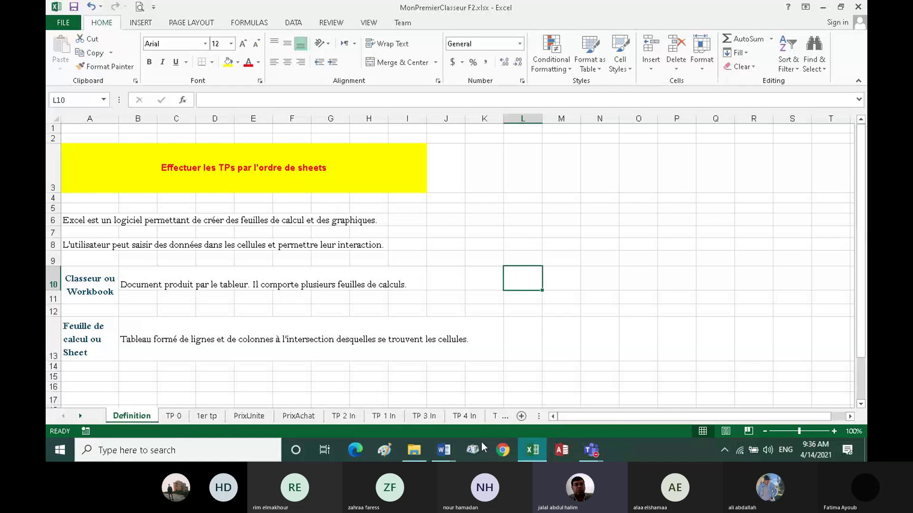
mouse_move(443, 450)
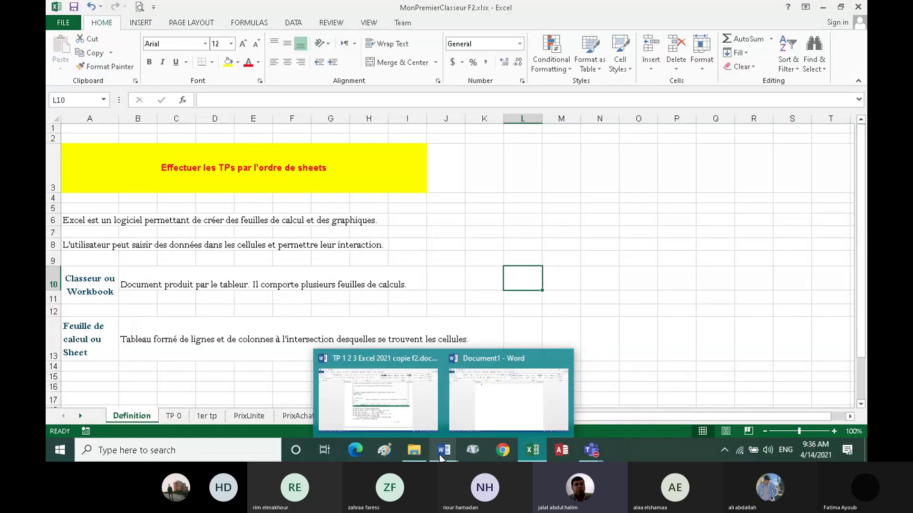
left_click(484, 409)
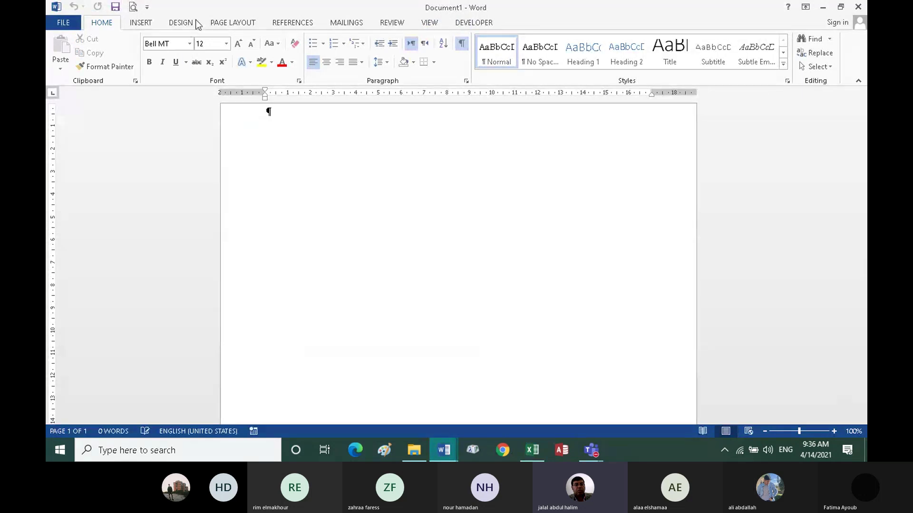
left_click(858, 6)
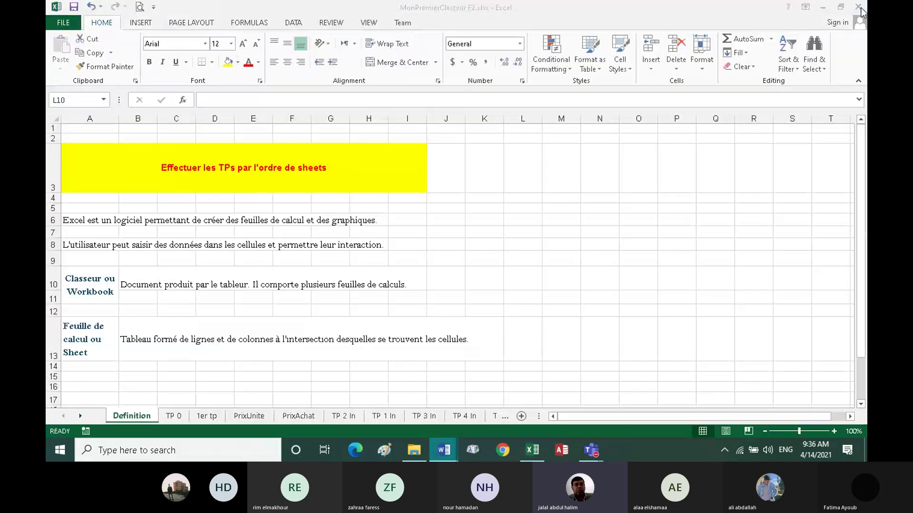
Bring up the TP 1 2 3 Excel 2021 copie f2 handout and scroll to page 3's TP0 exercises
left_click(444, 450)
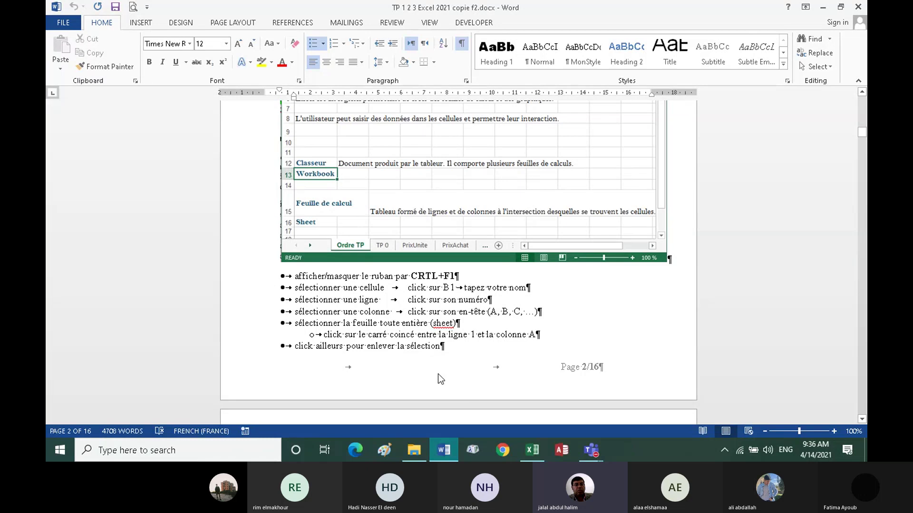
scroll(416, 370, "up", 6)
scroll(415, 370, "up", 3)
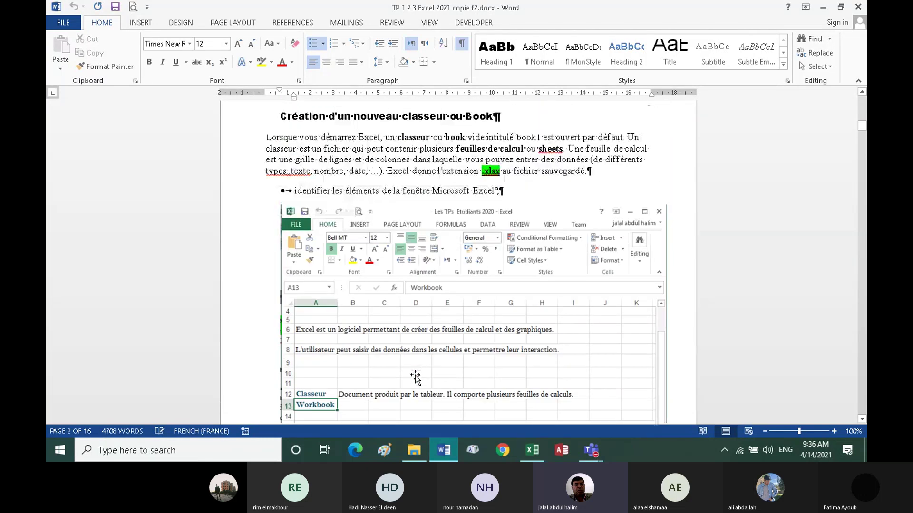
scroll(415, 375, "up", 4)
scroll(415, 376, "up", 1)
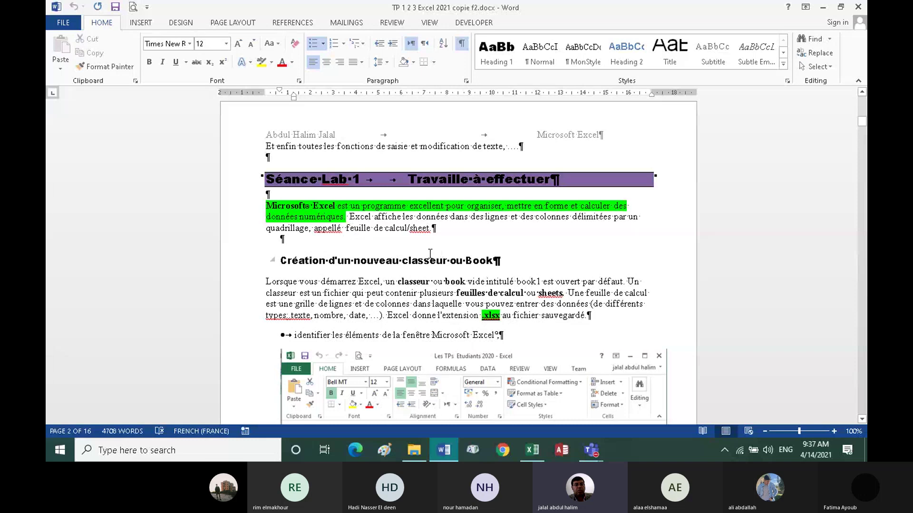
scroll(383, 246, "down", 1)
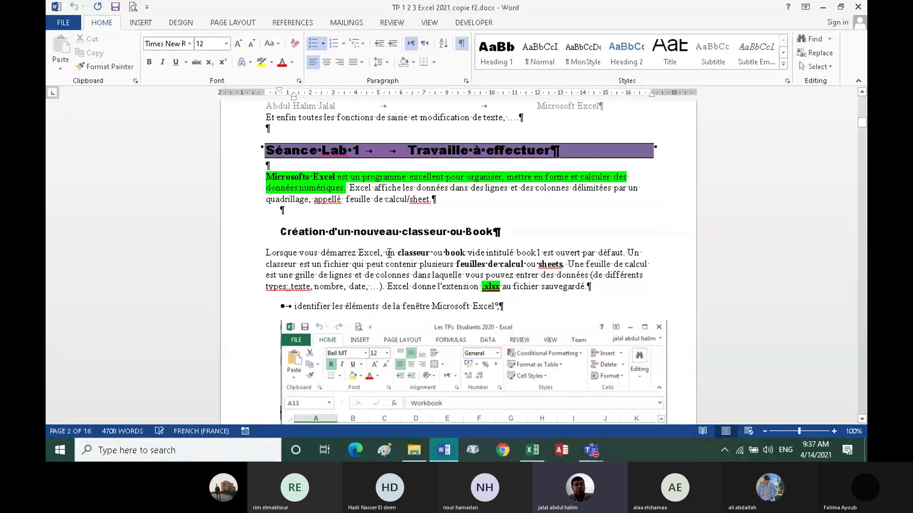
scroll(388, 250, "down", 3)
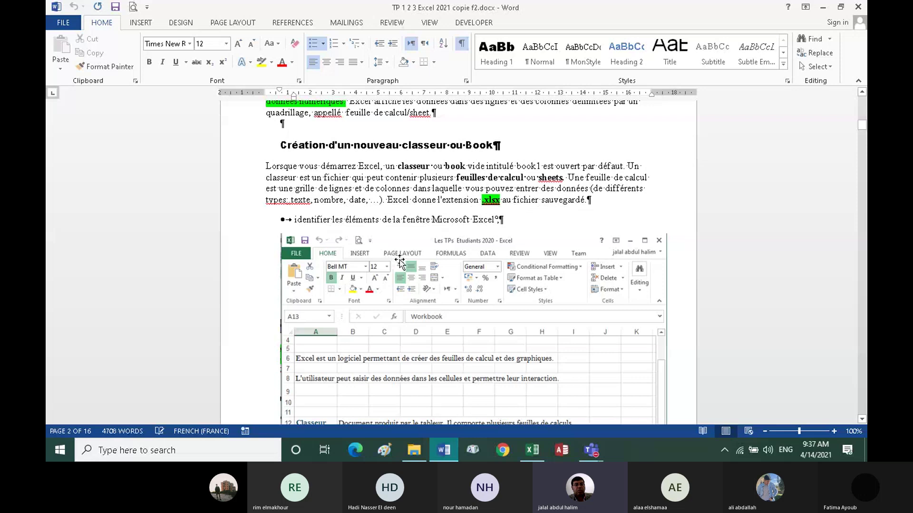
scroll(399, 262, "down", 2)
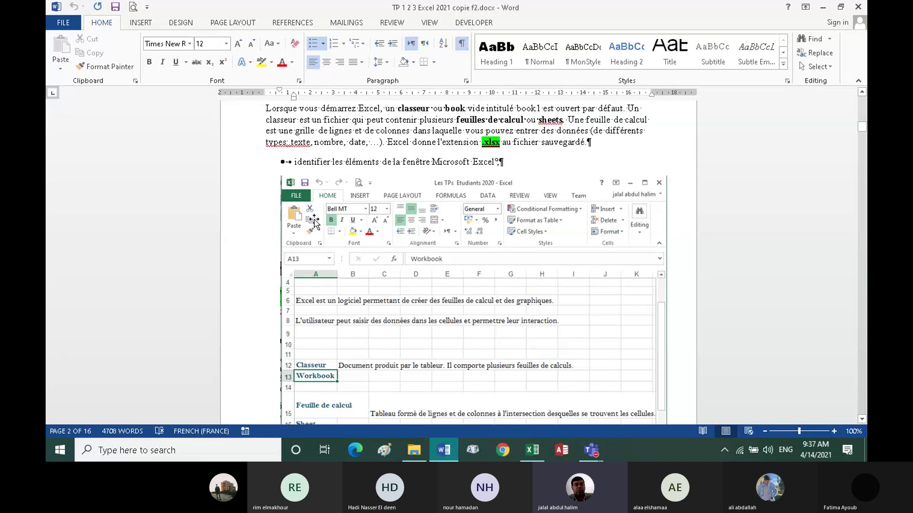
scroll(346, 267, "down", 1)
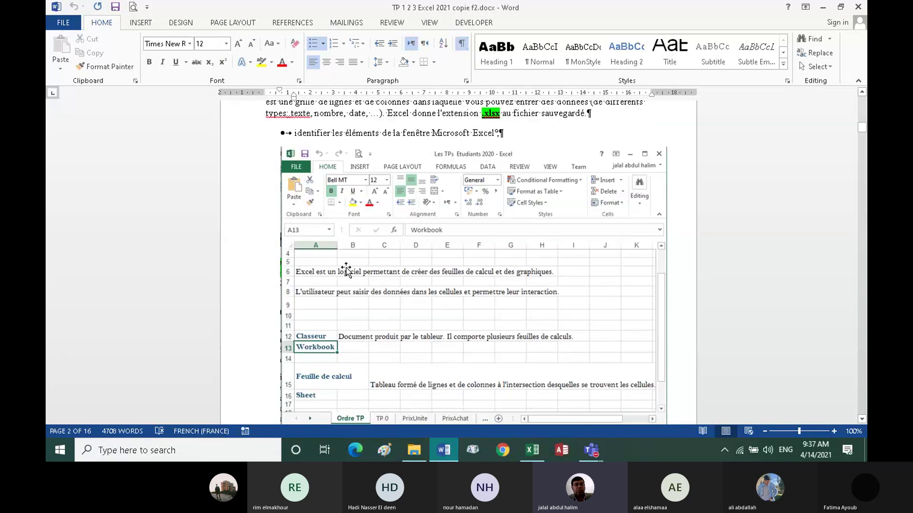
scroll(346, 267, "down", 2)
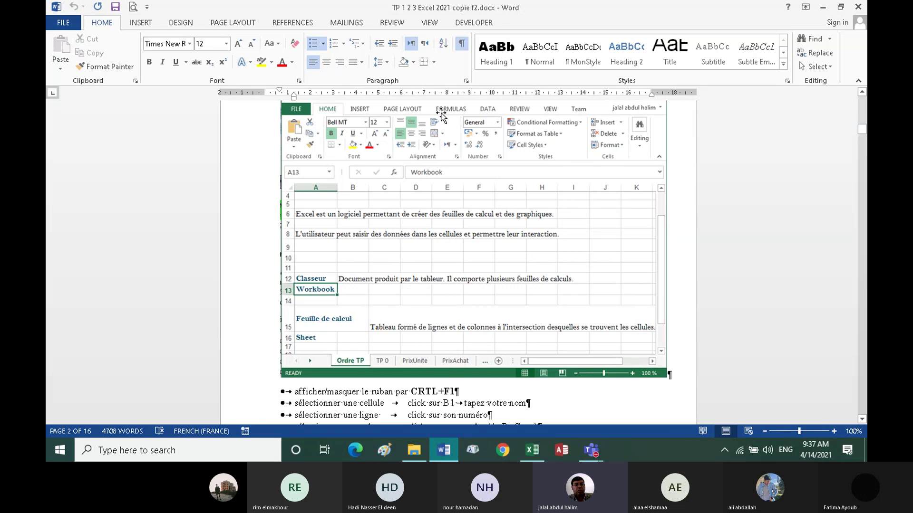
scroll(445, 182, "up", 1)
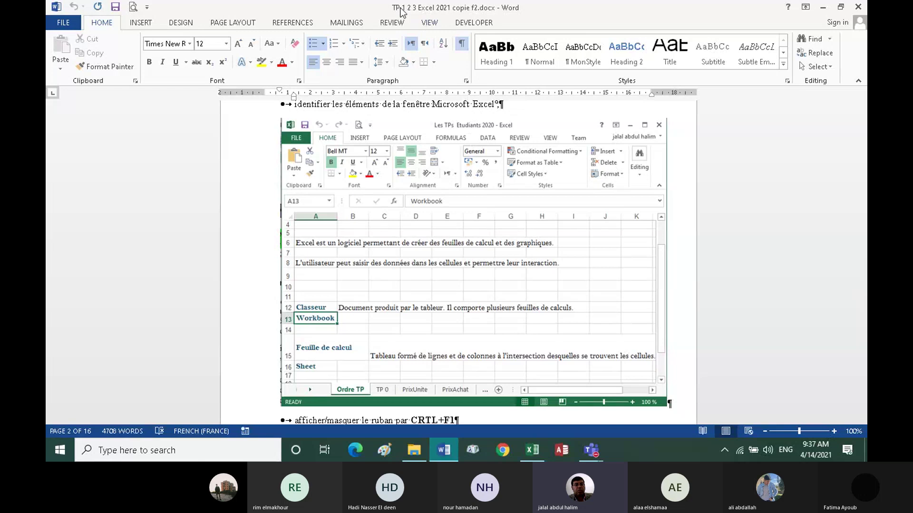
scroll(320, 327, "down", 4)
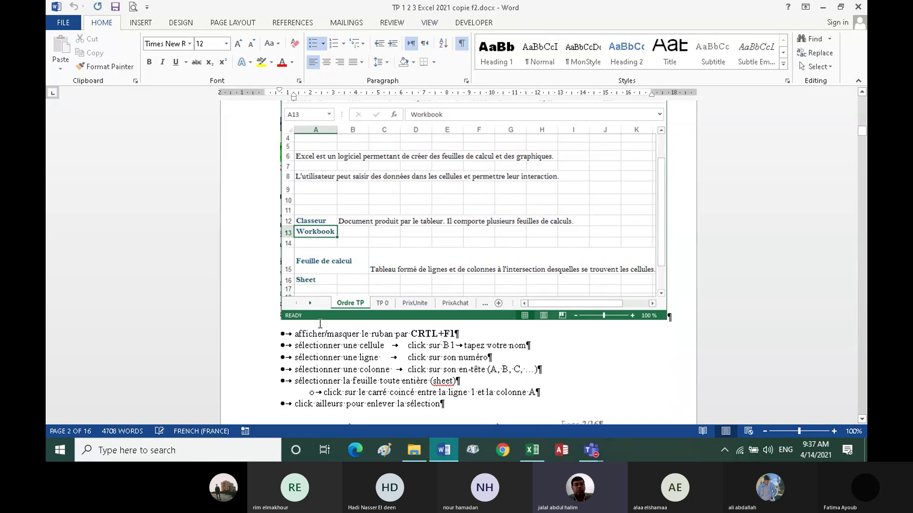
scroll(350, 324, "down", 4)
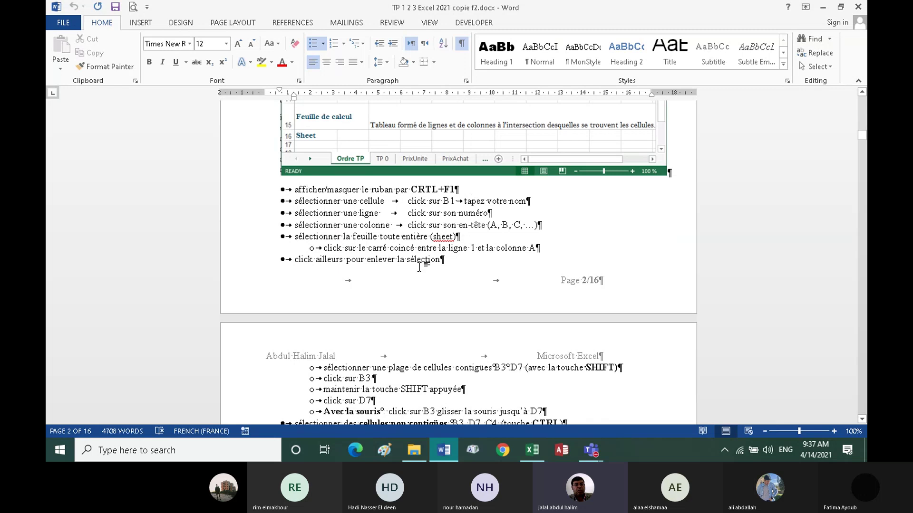
scroll(347, 257, "down", 3)
scroll(364, 266, "down", 3)
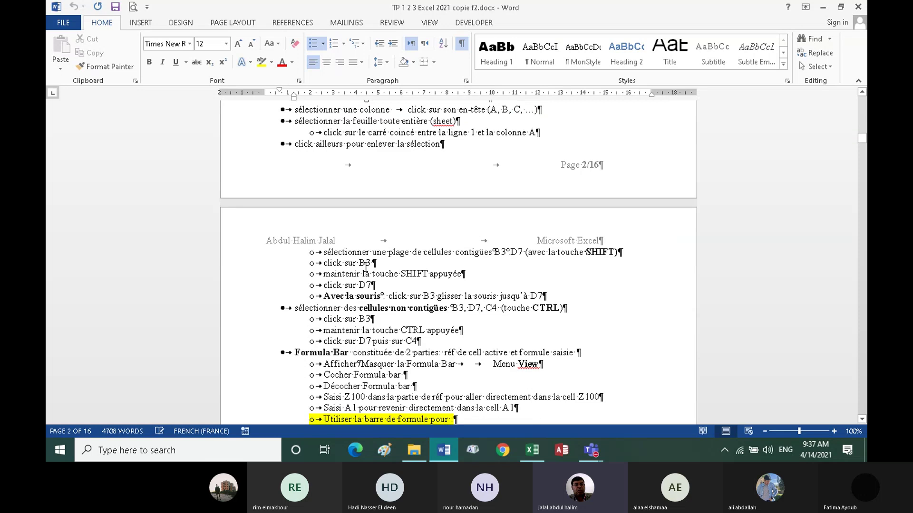
scroll(381, 275, "down", 1)
scroll(396, 278, "down", 1)
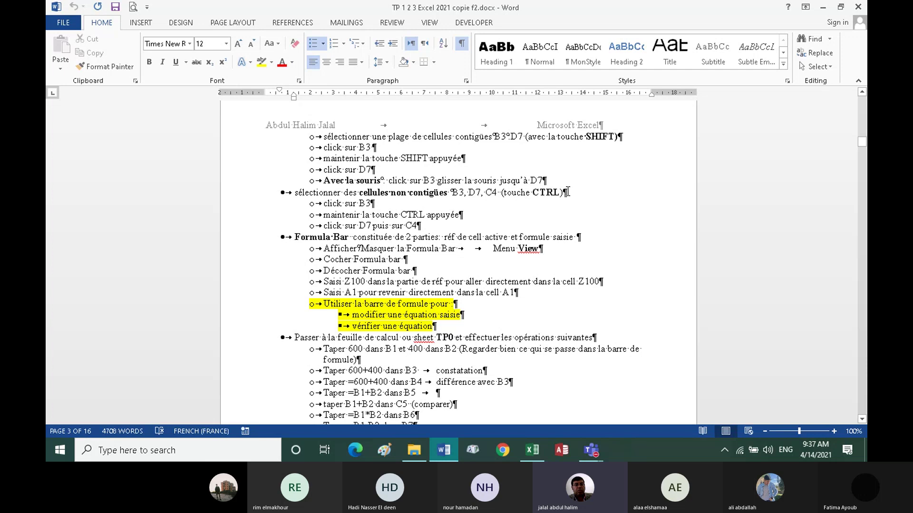
scroll(416, 214, "down", 3)
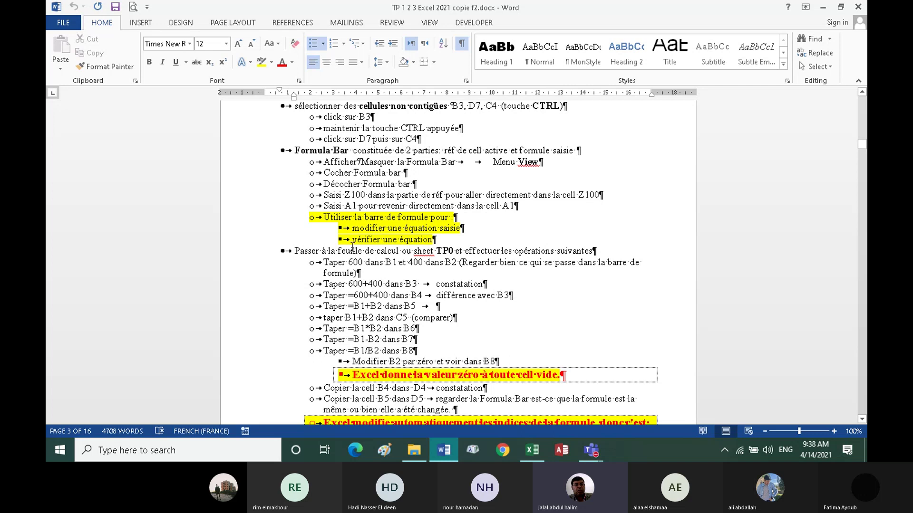
scroll(352, 247, "down", 2)
scroll(352, 248, "down", 1)
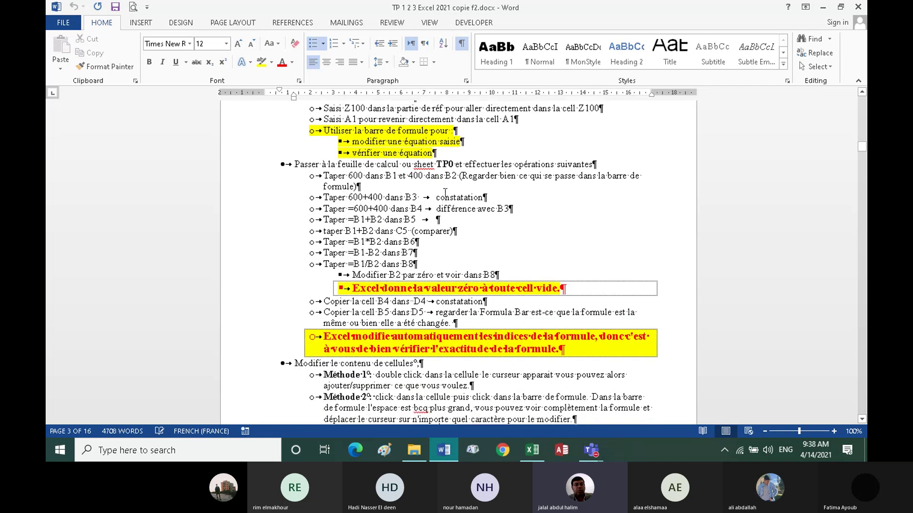
scroll(445, 192, "down", 2)
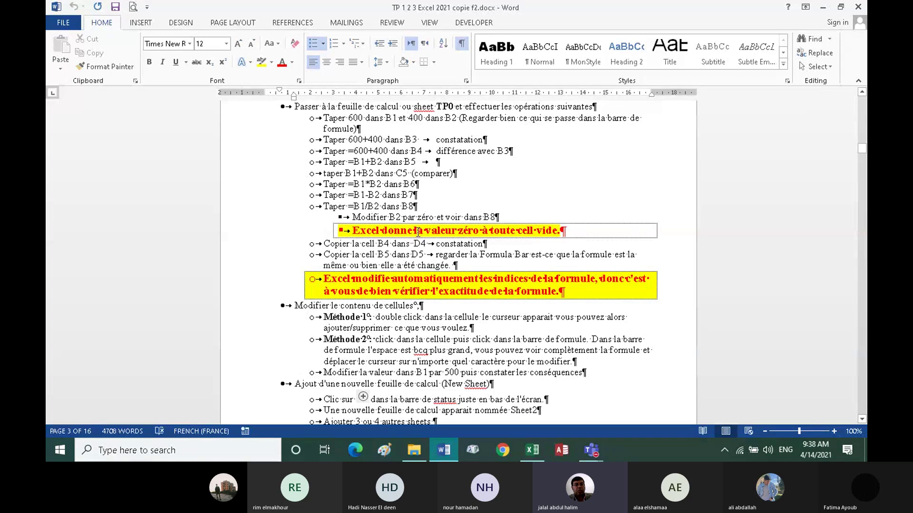
scroll(402, 234, "down", 2)
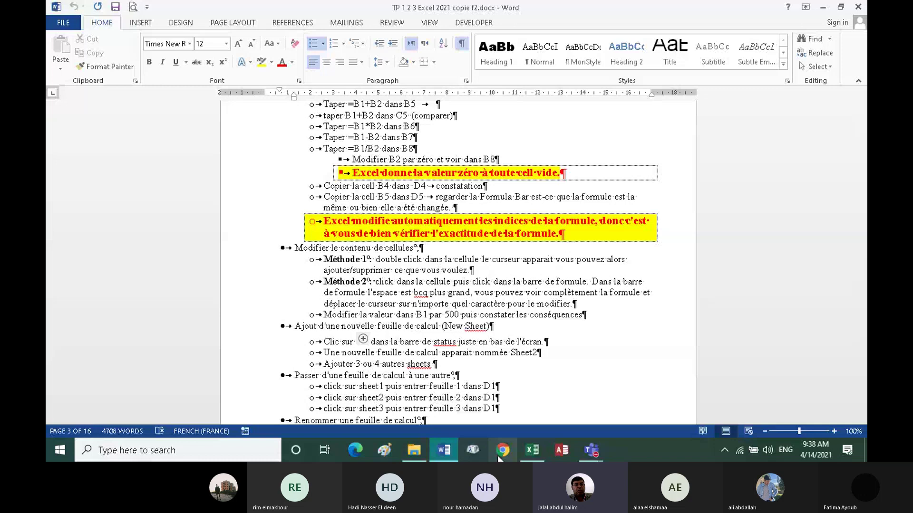
On the TP 0 sheet, enter =B10 in cell B15, correcting a mistaken E10 reference
left_click(535, 452)
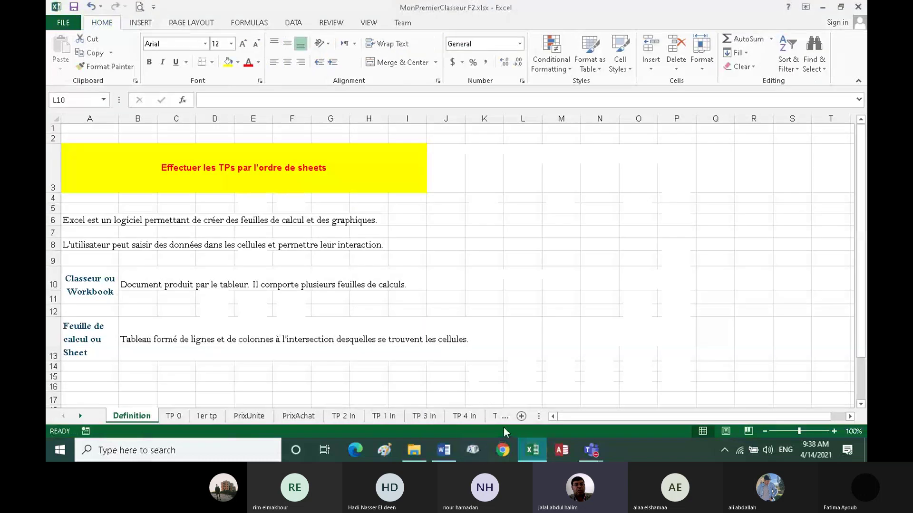
left_click(182, 418)
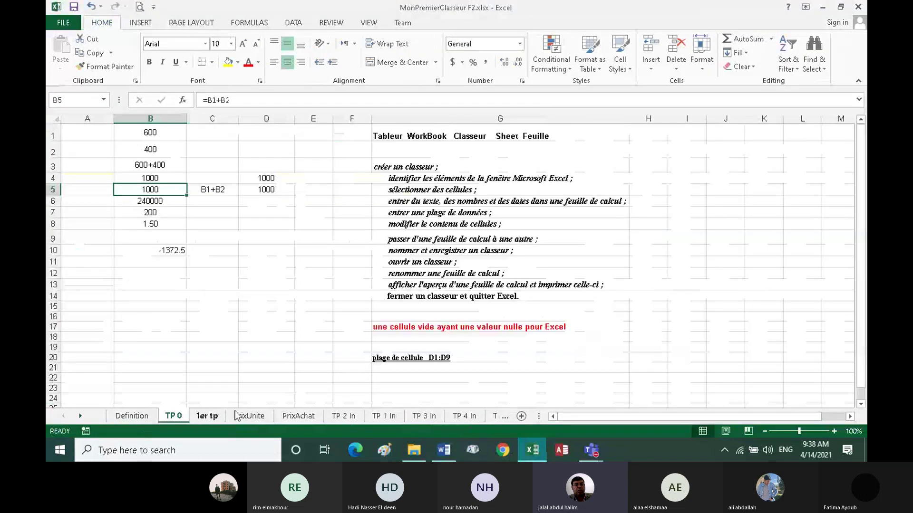
left_click(178, 306)
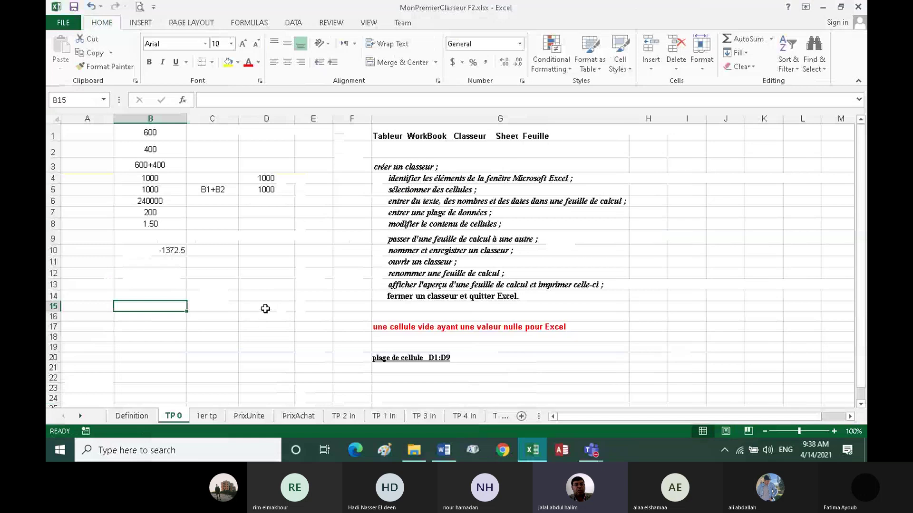
type("=")
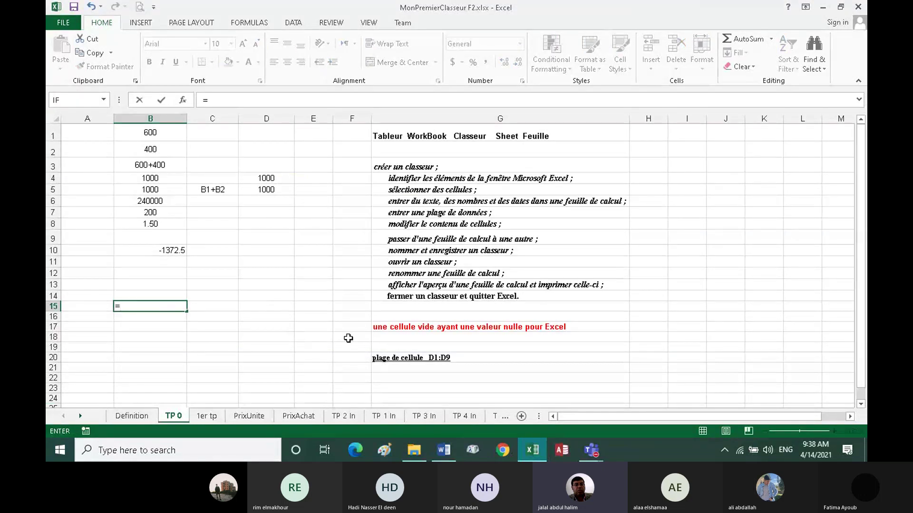
left_click(320, 250)
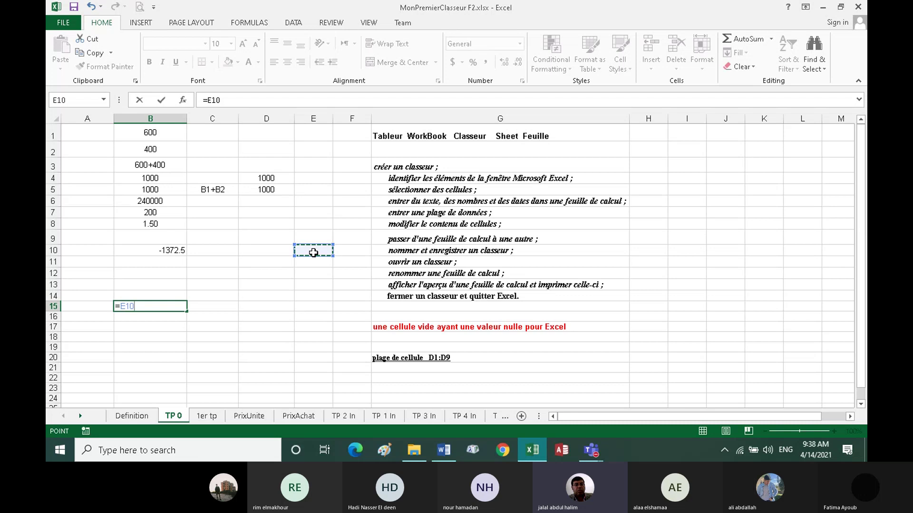
key("BackSpace")
key("BackSpace")
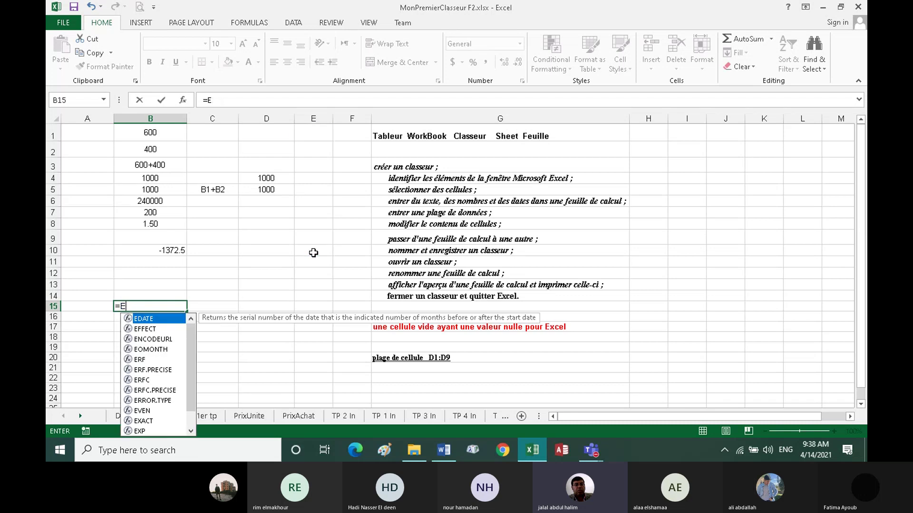
key("BackSpace")
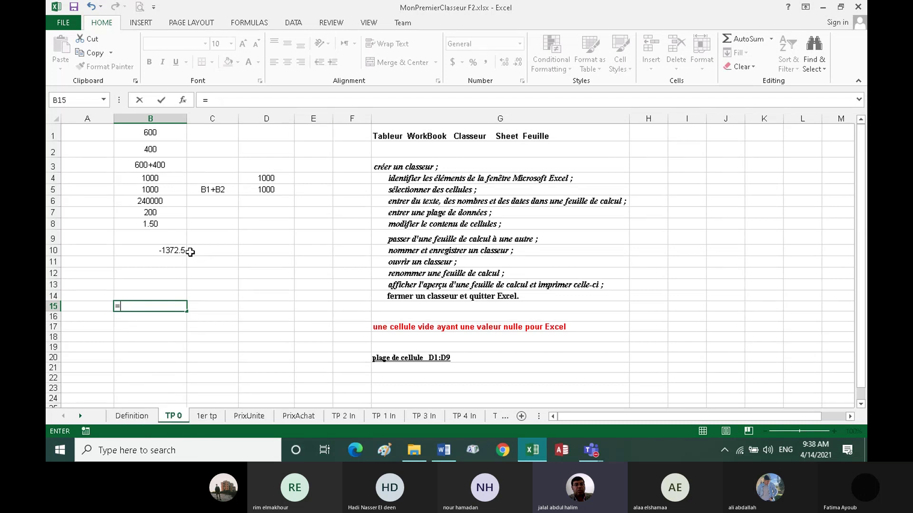
left_click(183, 252)
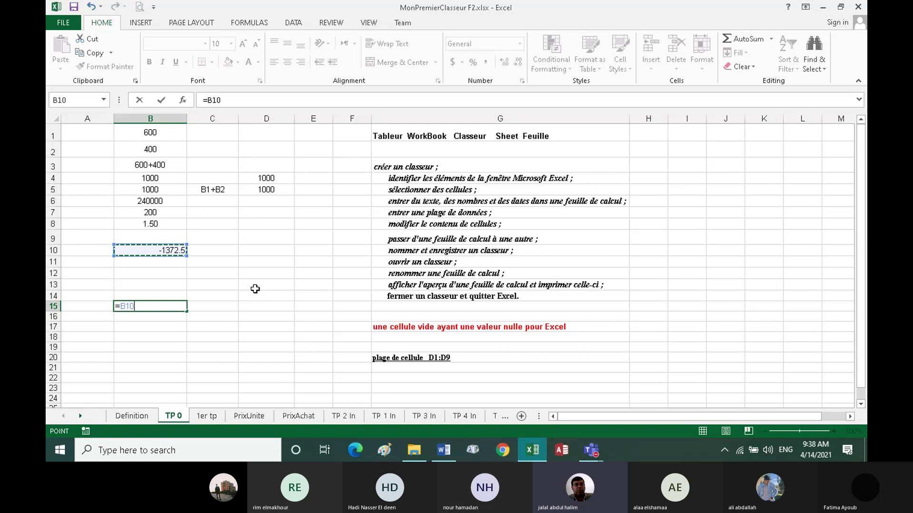
key("Return")
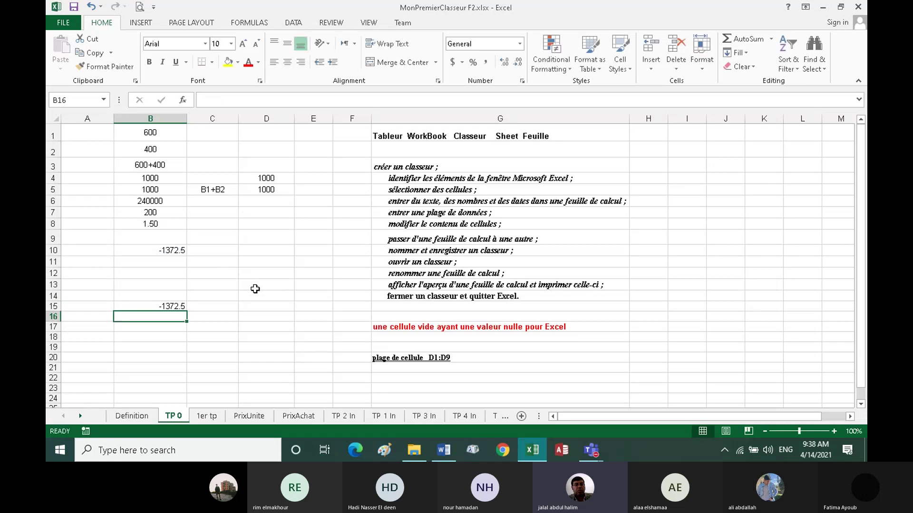
Compare the formula in B15 with the source formula in B10
left_click(176, 308)
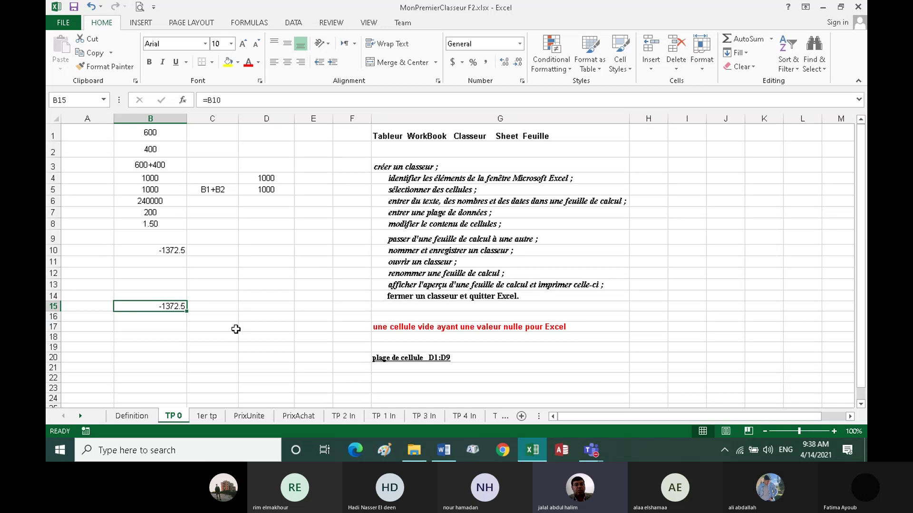
left_click(172, 255)
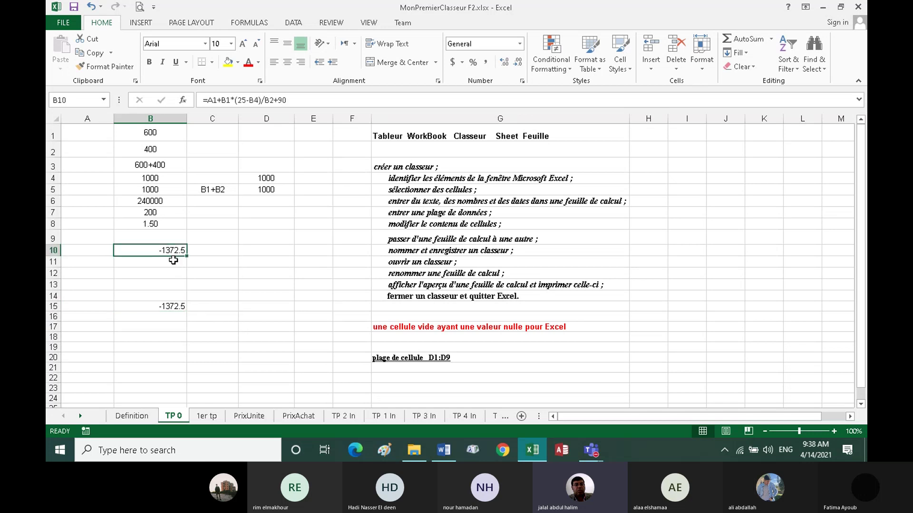
left_click(169, 307)
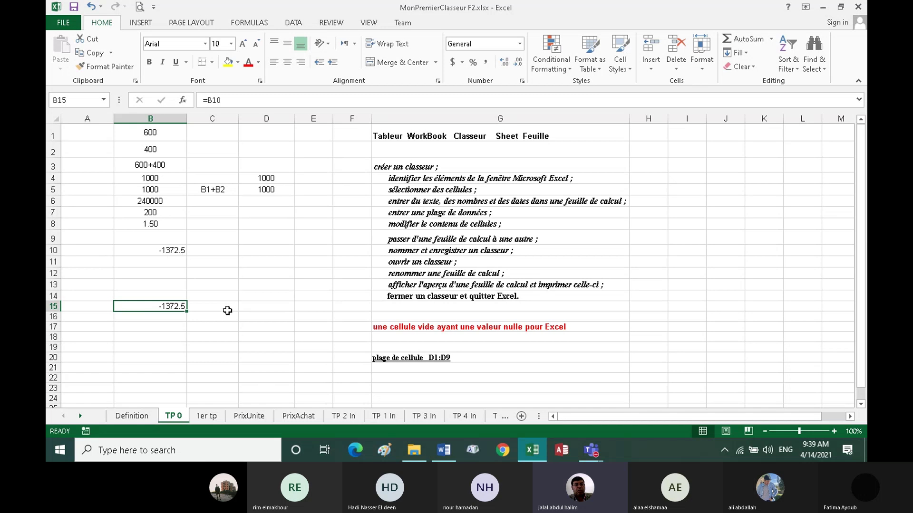
mouse_move(591, 449)
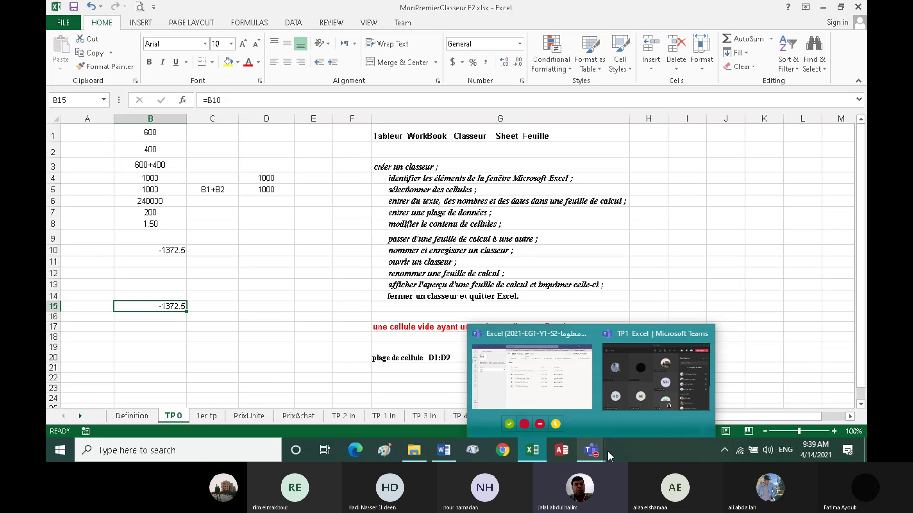
mouse_move(655, 372)
left_click(631, 335)
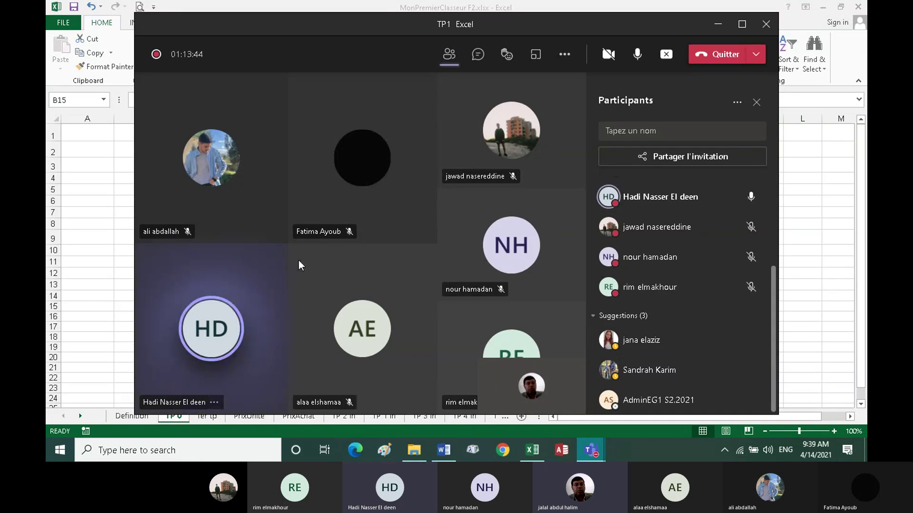
left_click(112, 296)
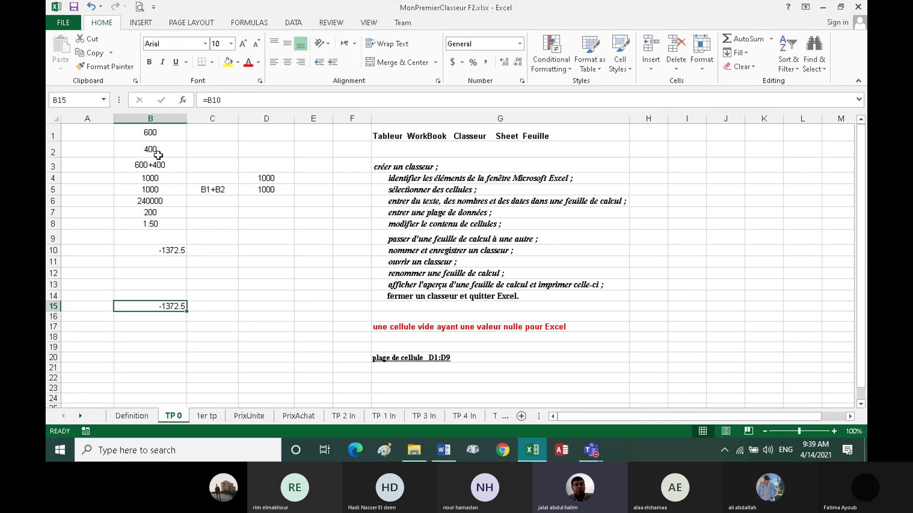
left_click(153, 133)
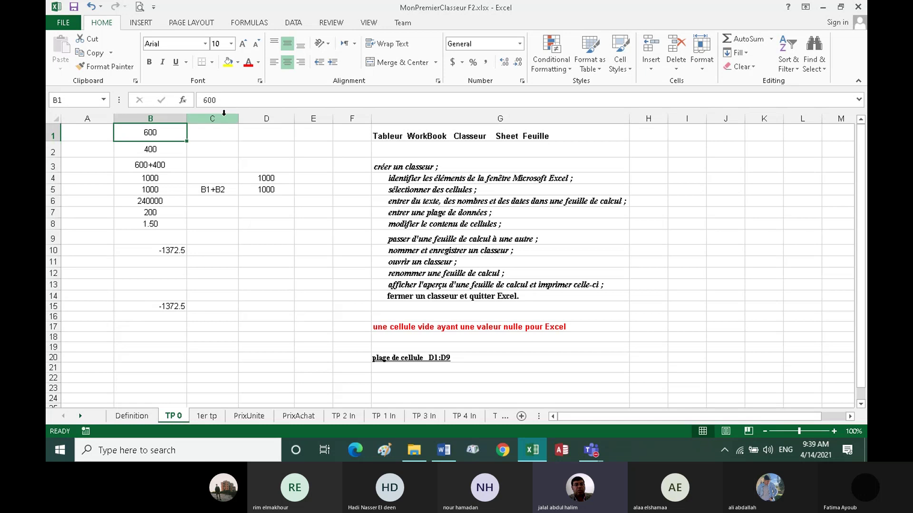
left_click(154, 149)
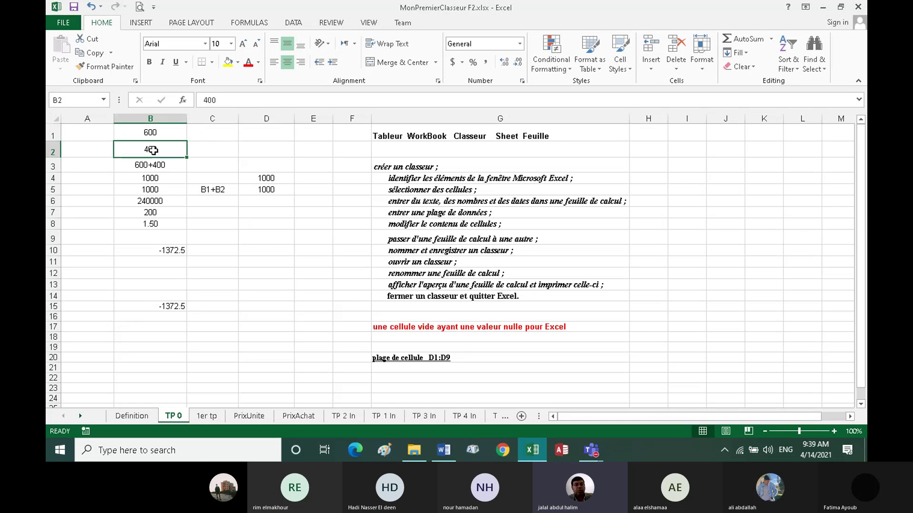
left_click(161, 182)
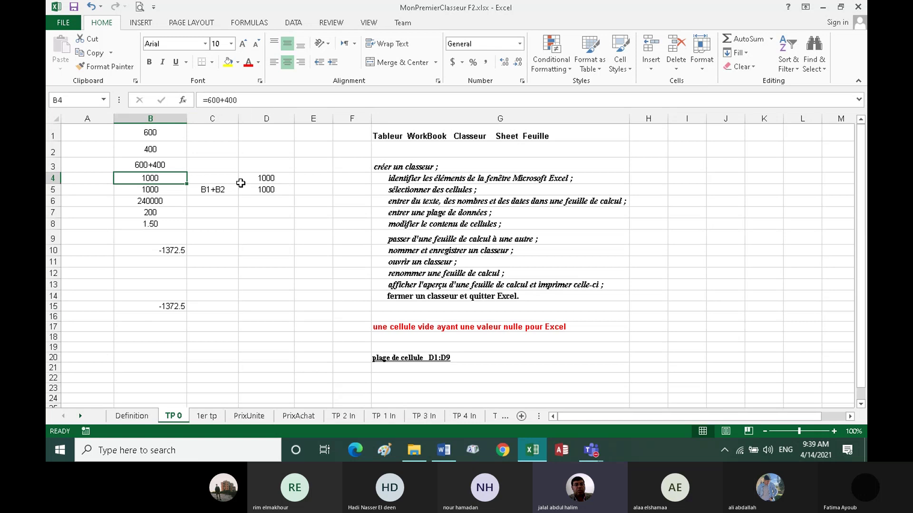
left_click(172, 249)
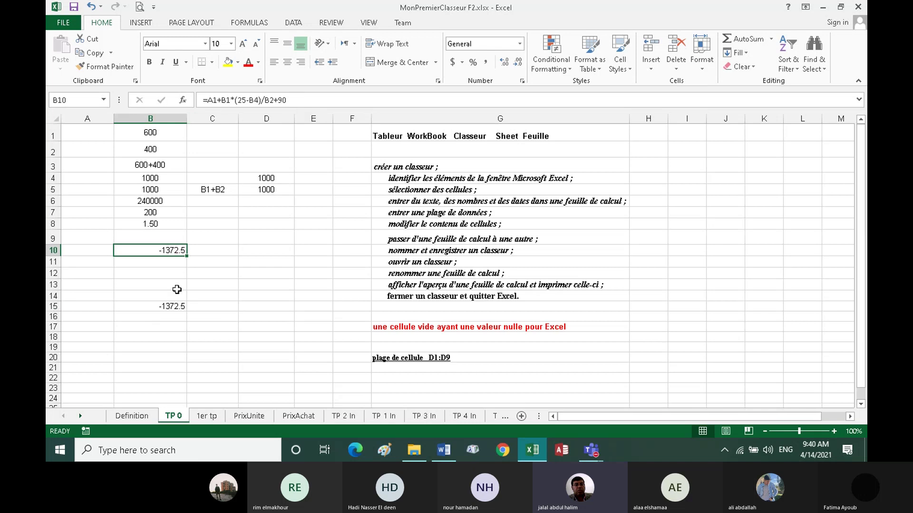
left_click(170, 307)
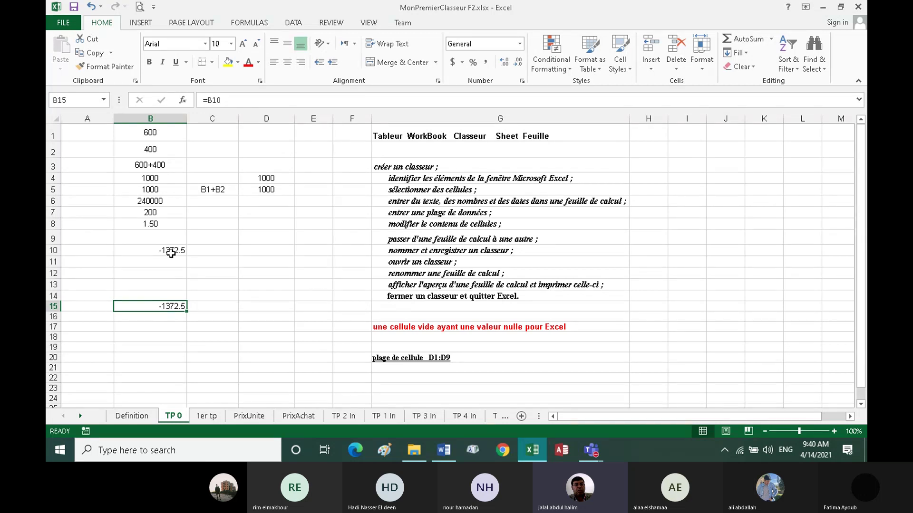
Briefly open the Teams meeting window, then return to the Word handout
left_click(589, 453)
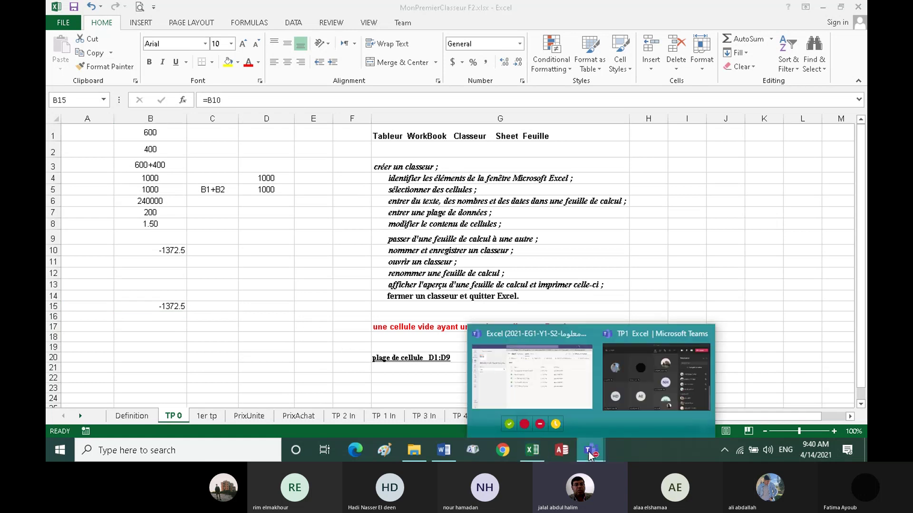
left_click(623, 334)
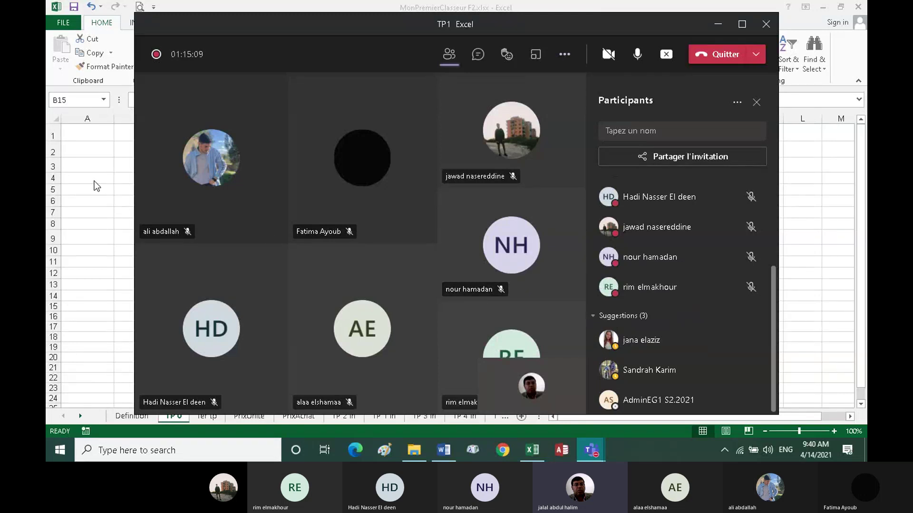
key("alt+Tab")
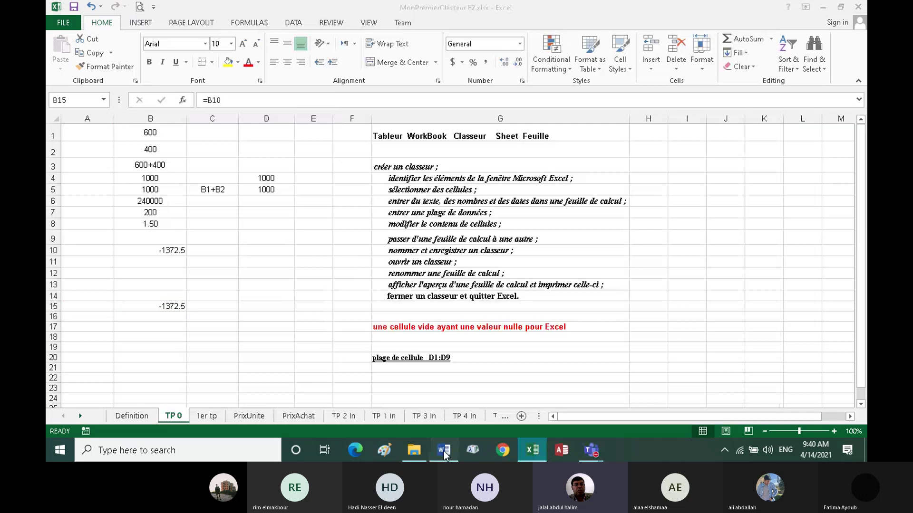
left_click(444, 451)
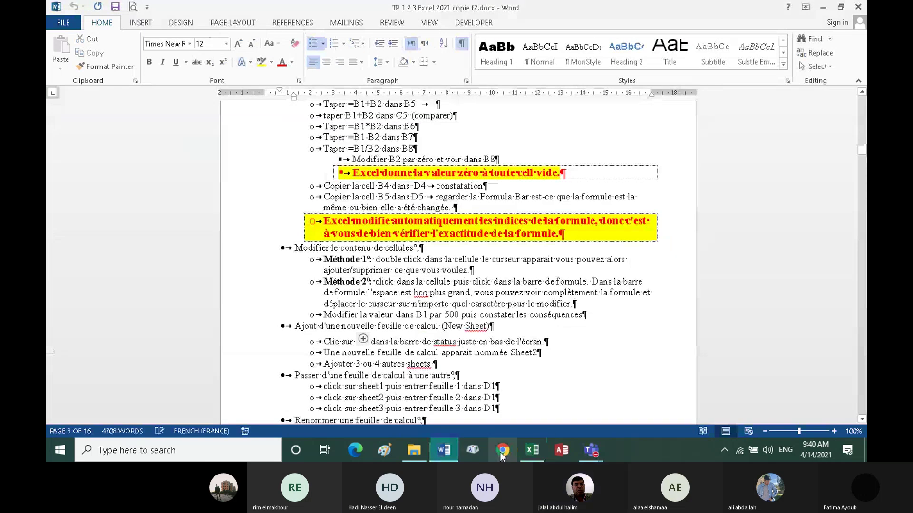
mouse_move(591, 450)
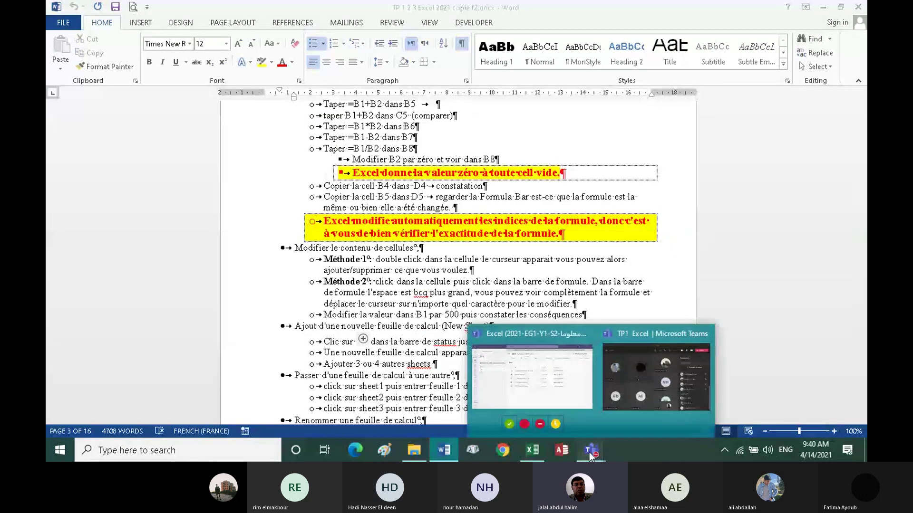
Switch to the Teams Excel channel's file list from its taskbar preview
left_click(540, 398)
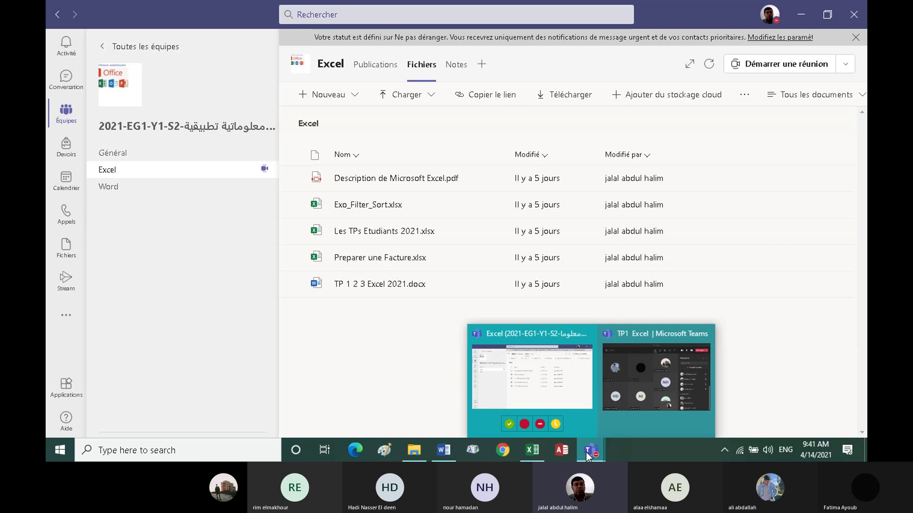
From the TP1 Excel Teams meeting's ... menu, choose Arrêter l'enregistrement to request stopping the recording
left_click(631, 333)
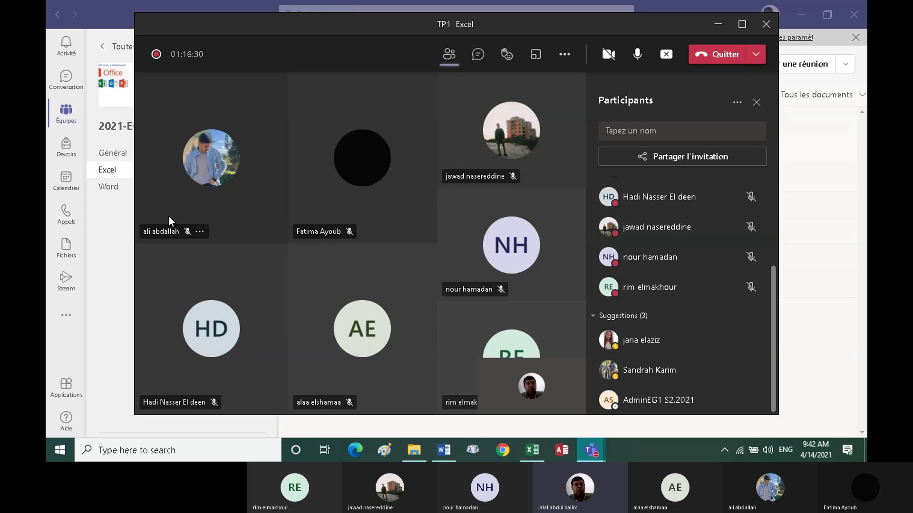
left_click(565, 56)
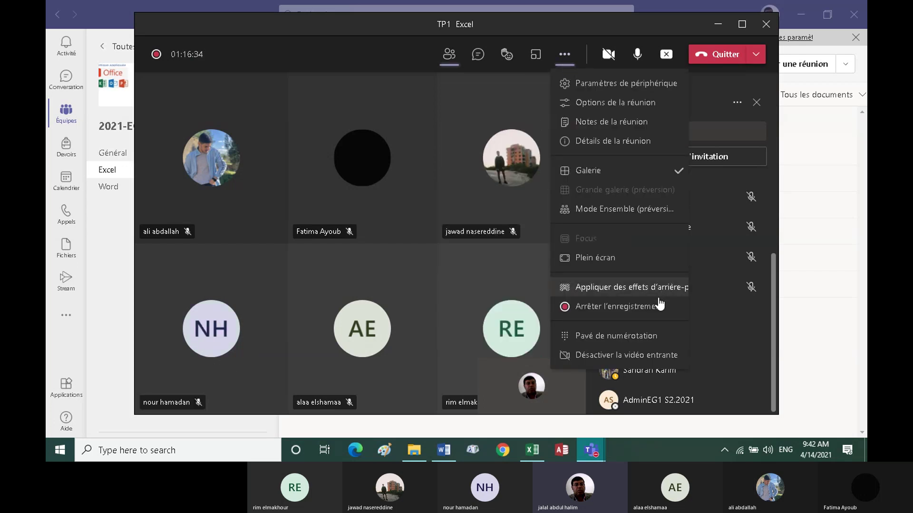
left_click(620, 307)
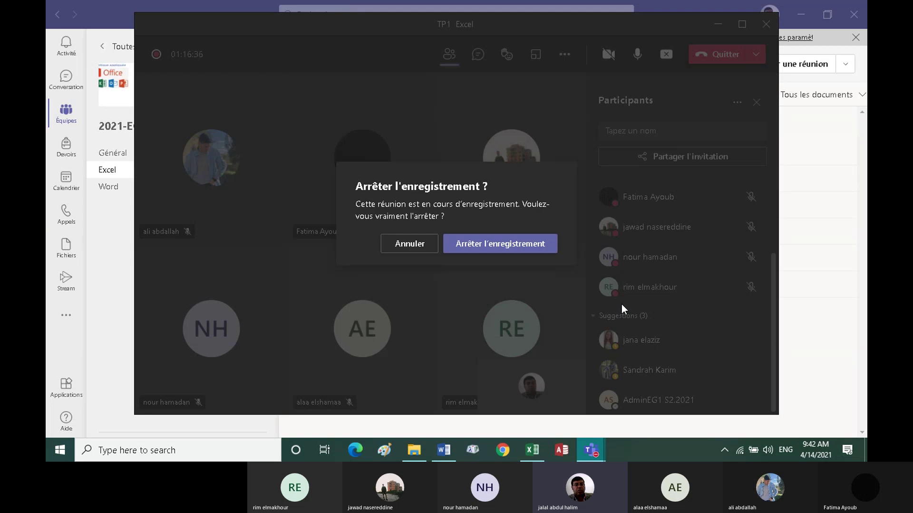